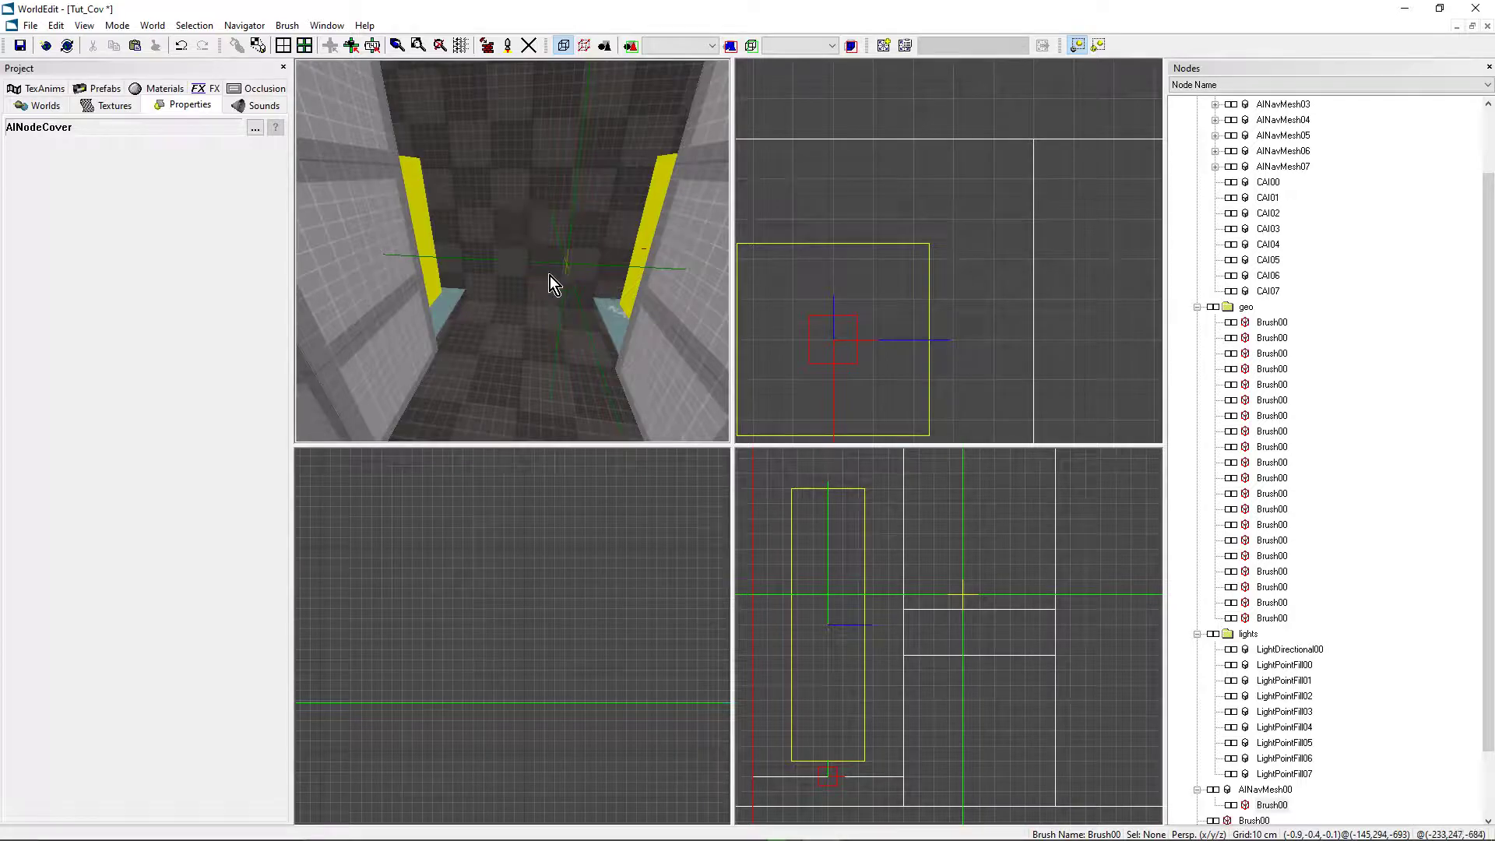
Select the HS floor brush beneath the yellow pillar and centre the marker on it
middle_drag(549, 276, 548, 277)
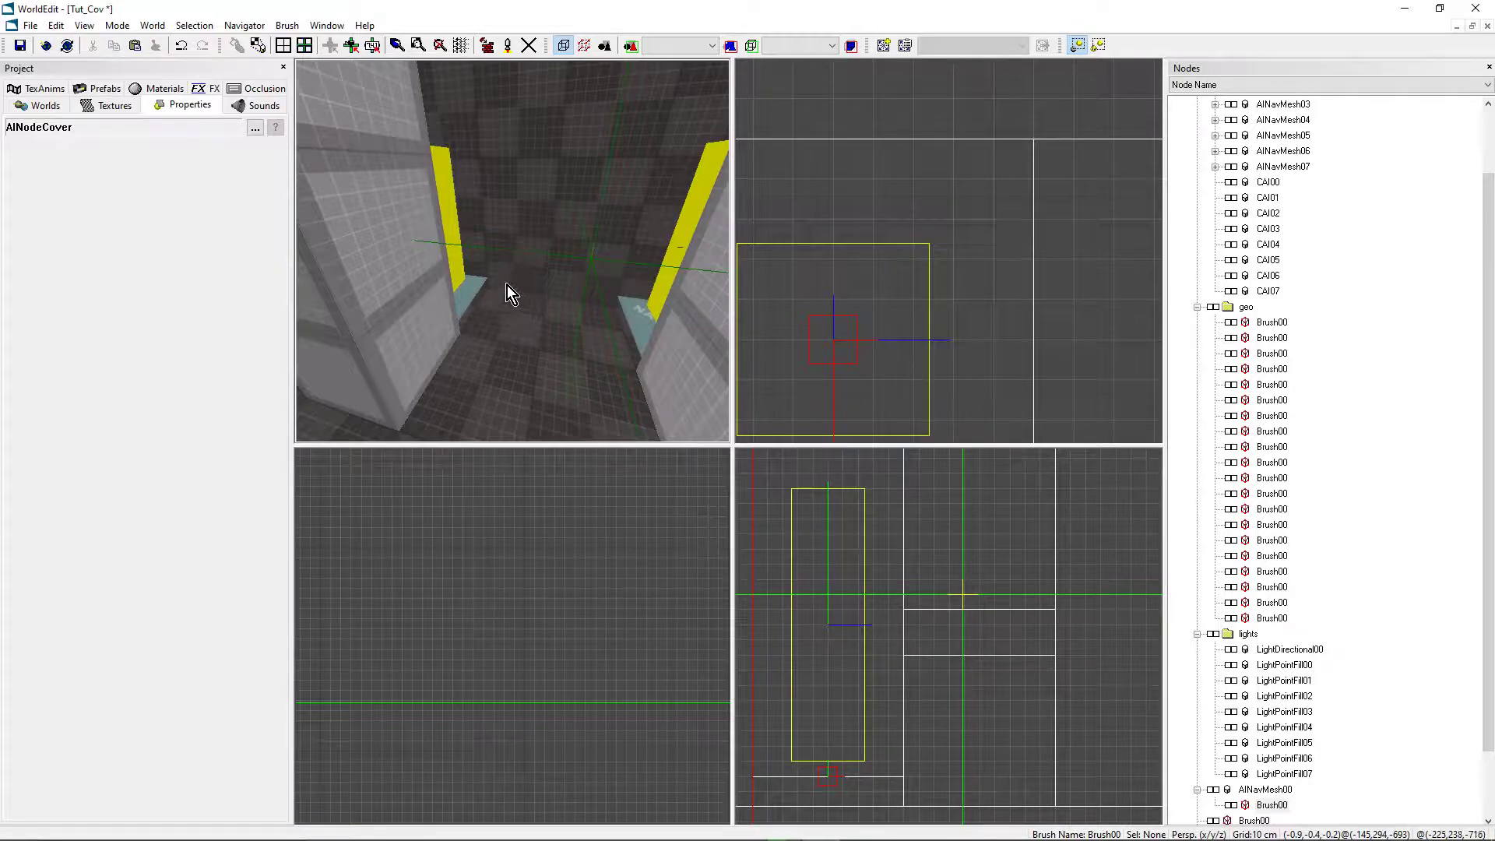
middle_drag(506, 285, 438, 427)
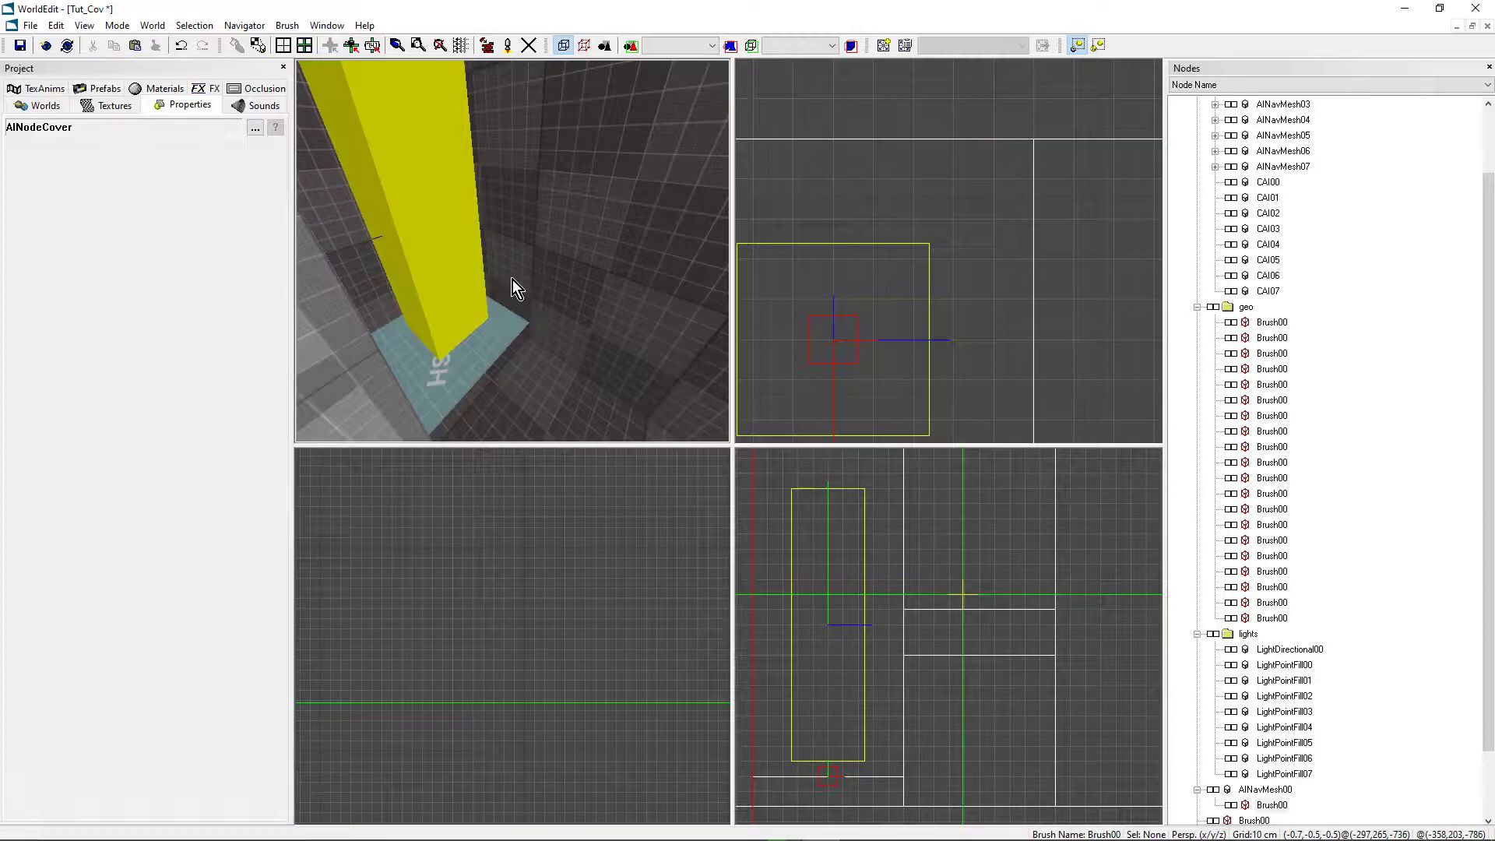
middle_drag(528, 304, 513, 252)
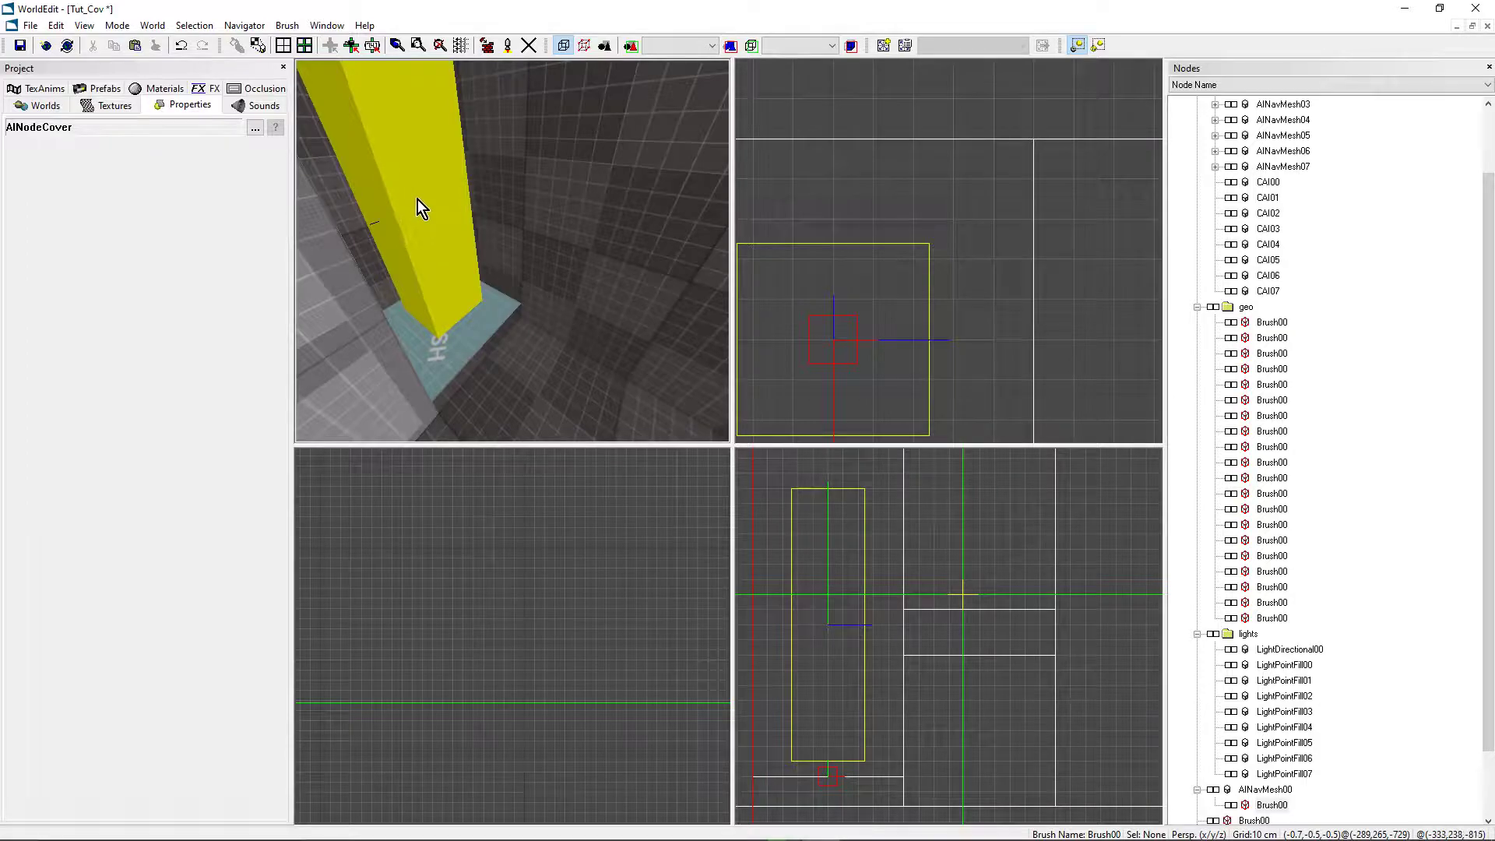
middle_drag(548, 259, 543, 263)
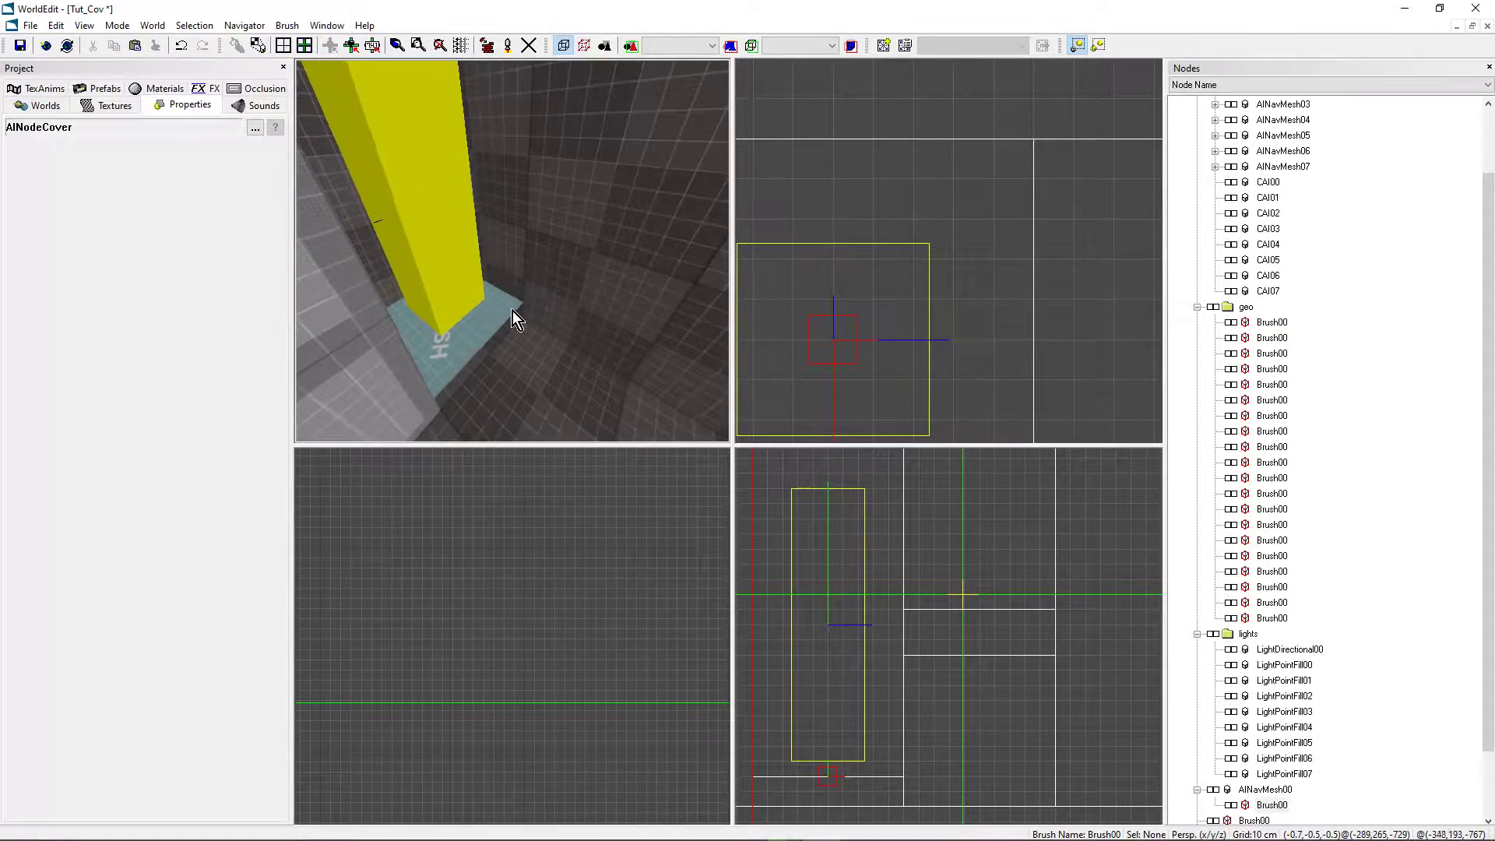
click(469, 334)
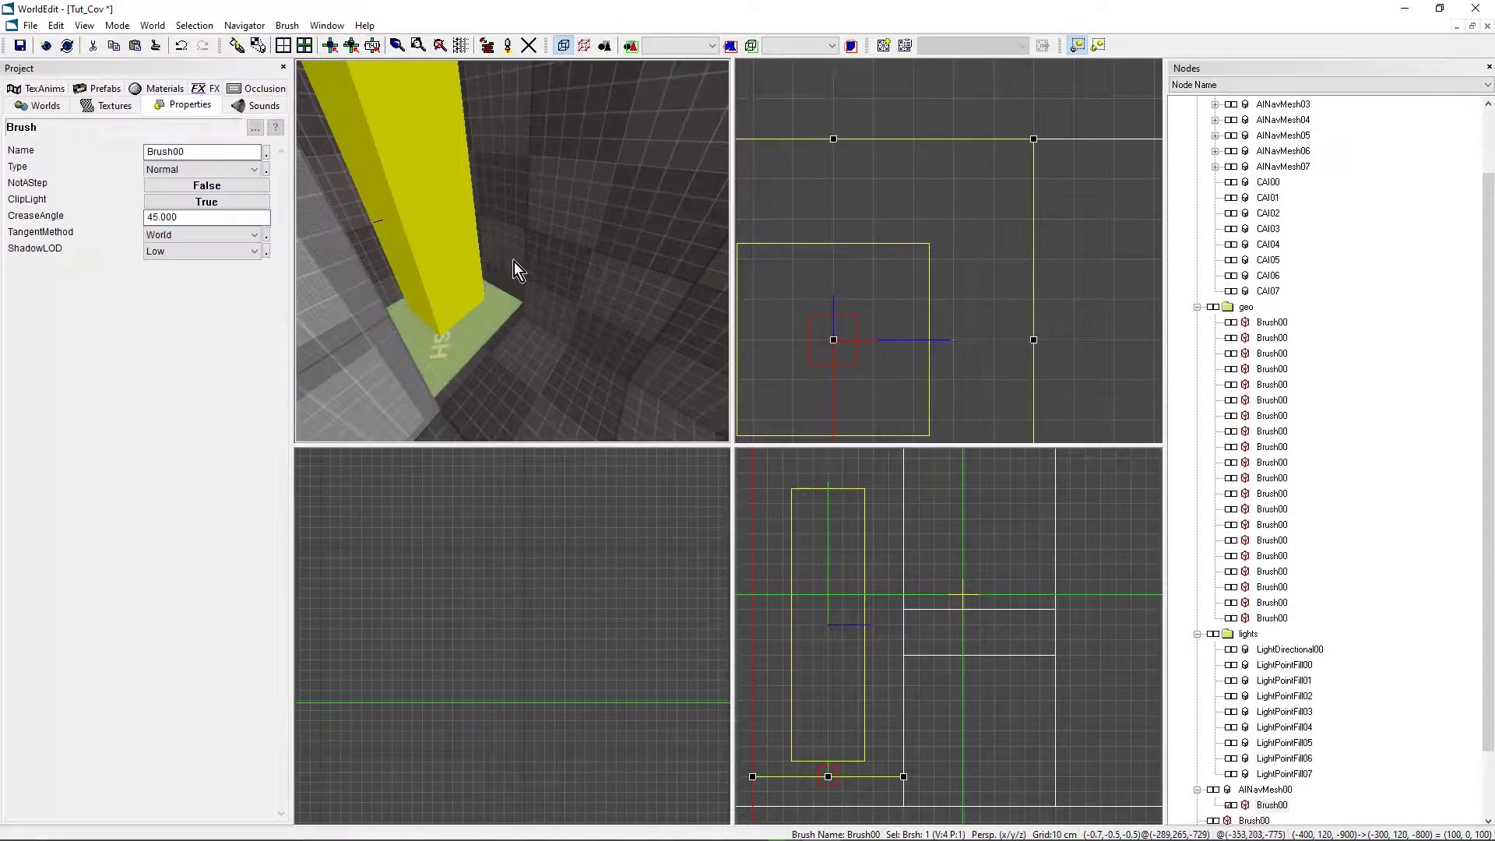
key(shift+m)
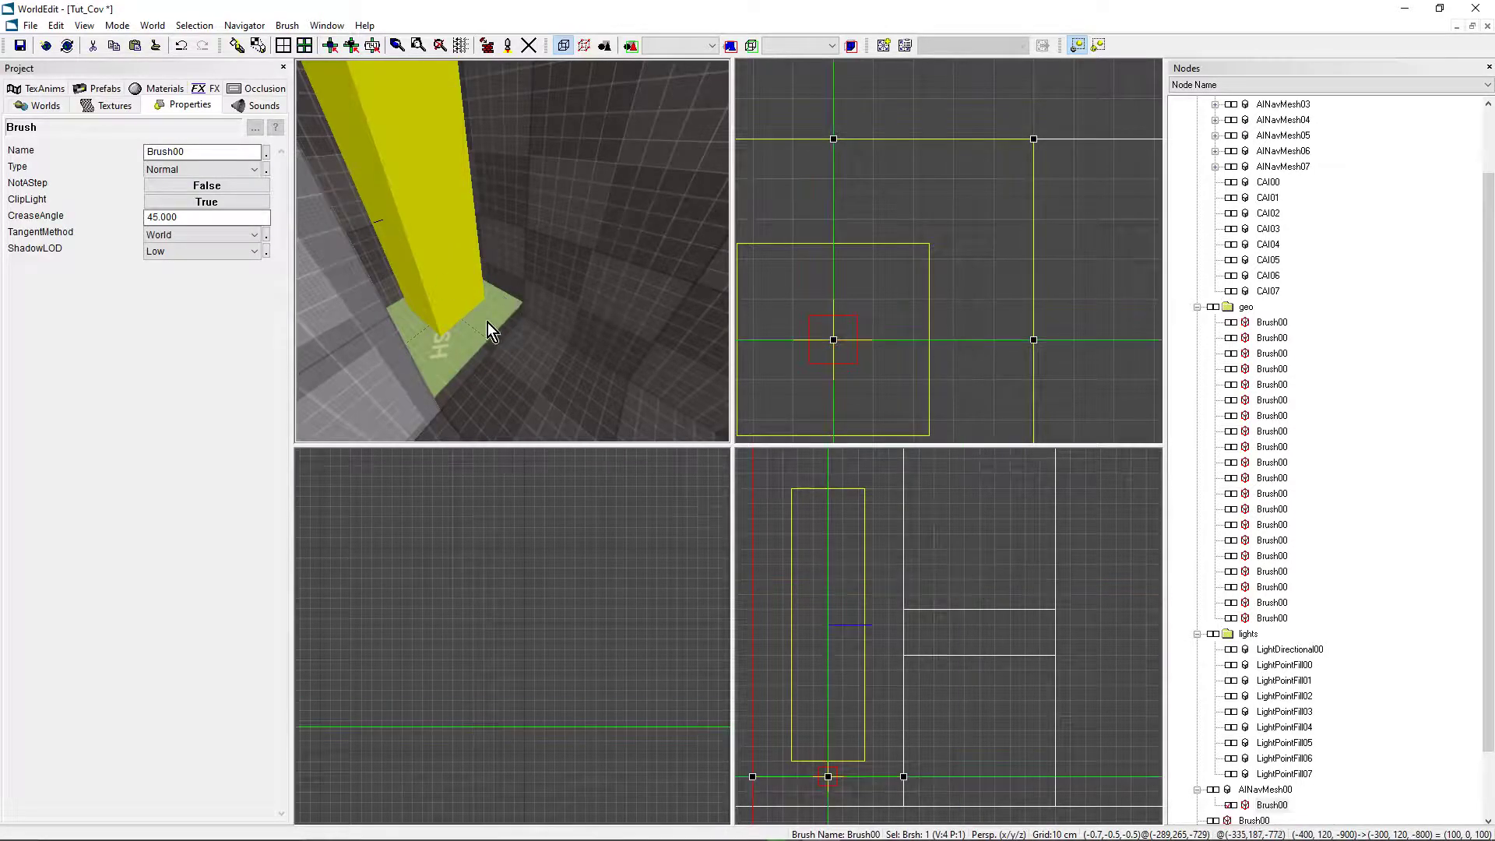
Offset the marker in the top view to about X -330, Z -840, near the pillar's edge
scroll(953, 278, down, 2)
scroll(917, 294, down, 4)
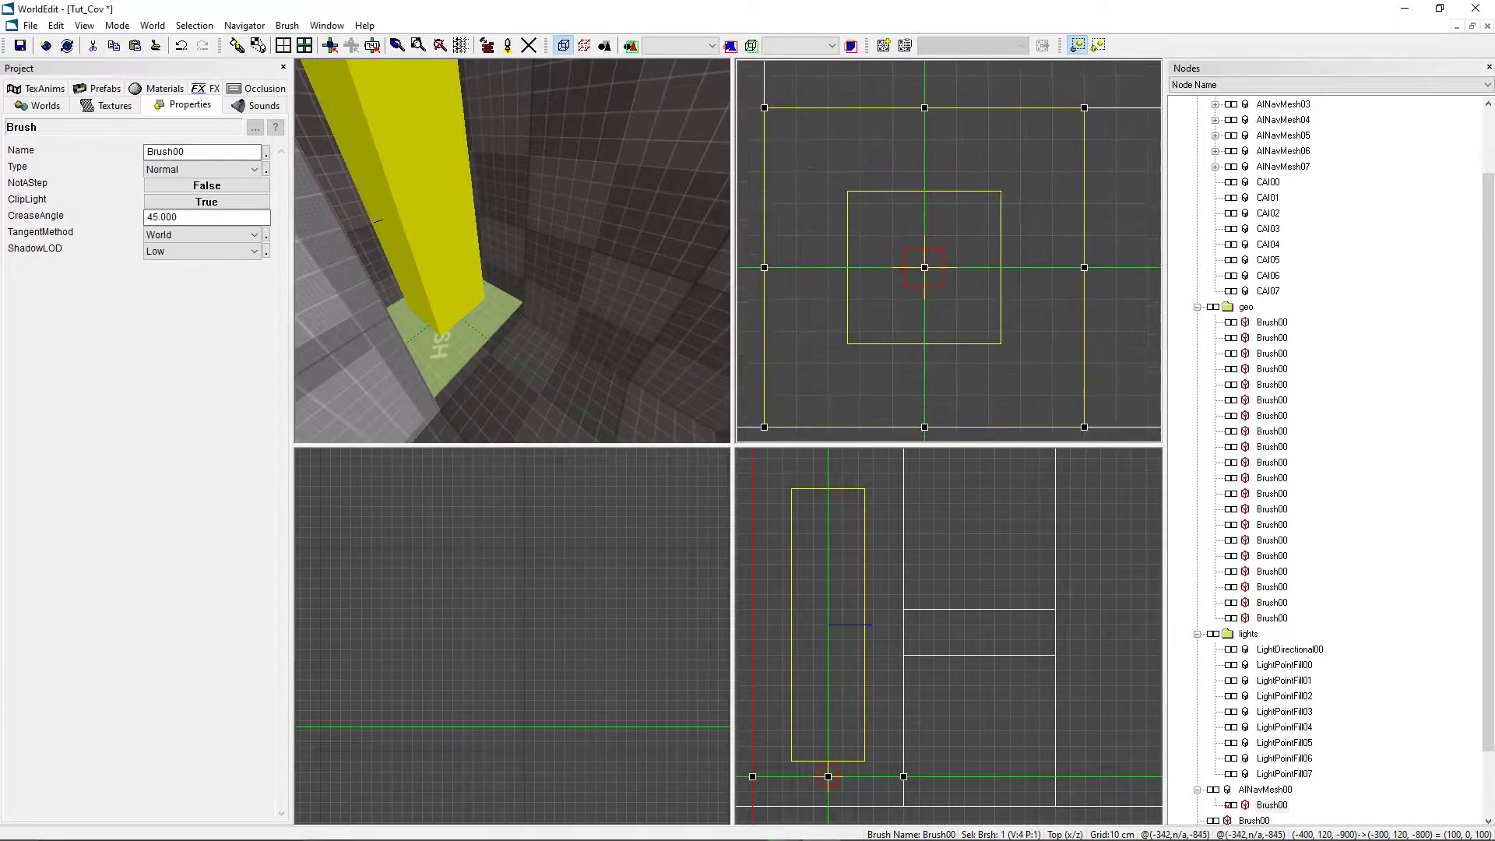
scroll(936, 325, up, 3)
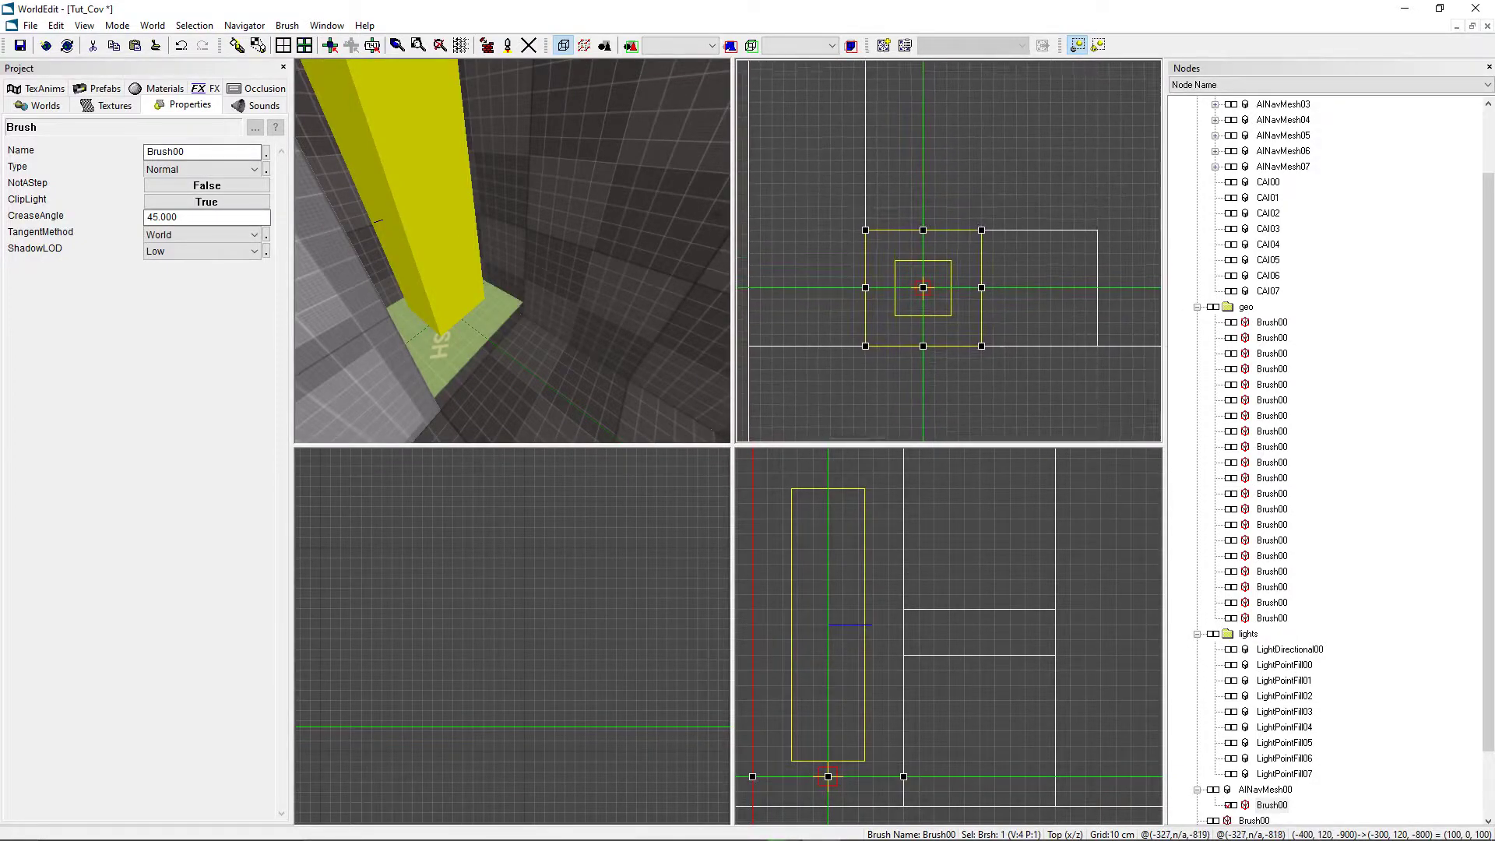
key(m)
key(m)
key(m)
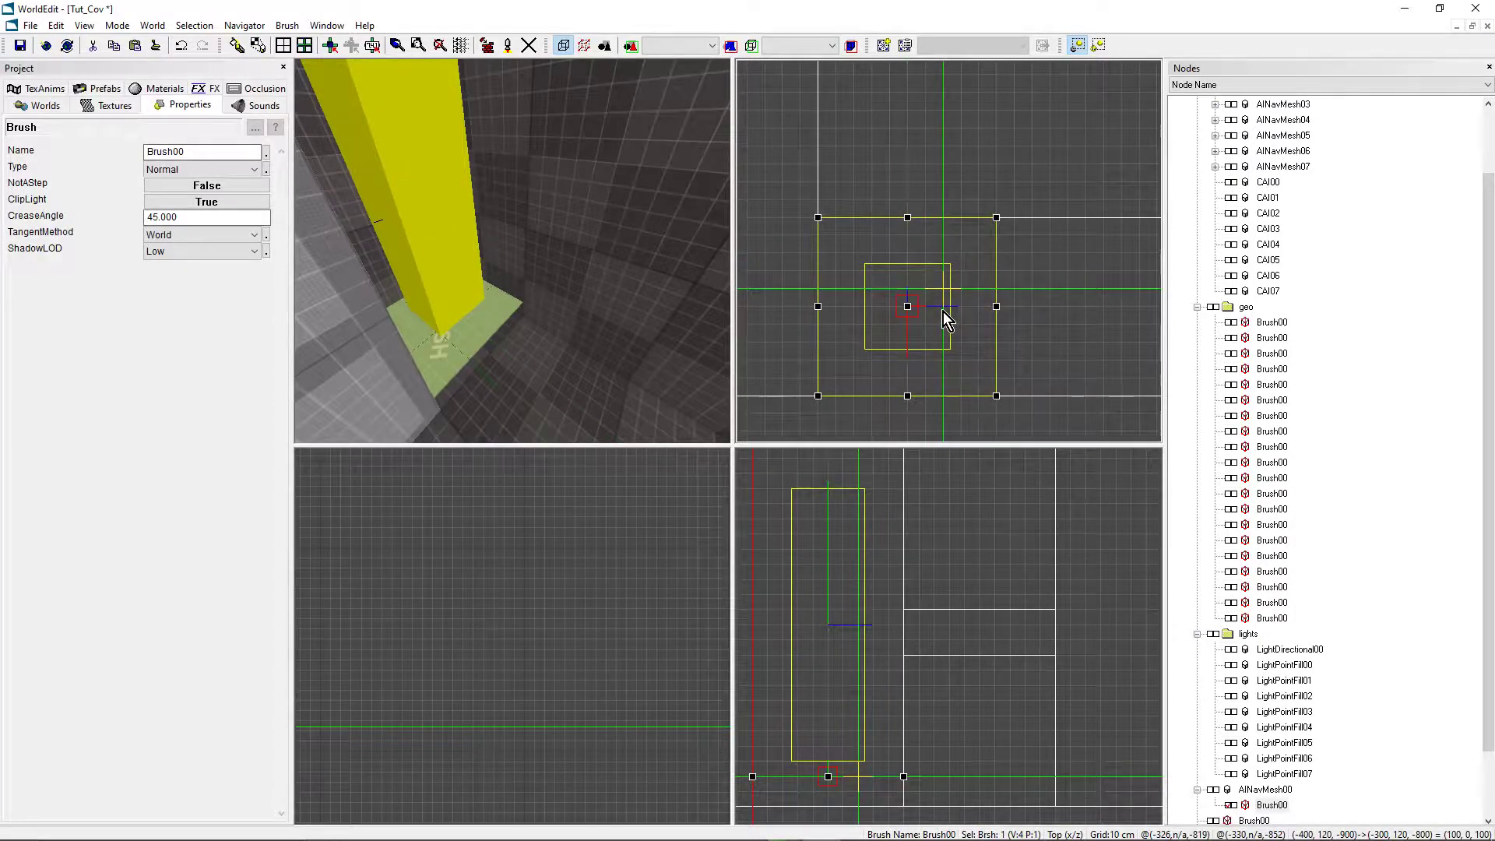
Add an AINodeCover object at the marker, choosing it from the AINode class types
key(ctrl+k)
scroll(636, 404, down, 3)
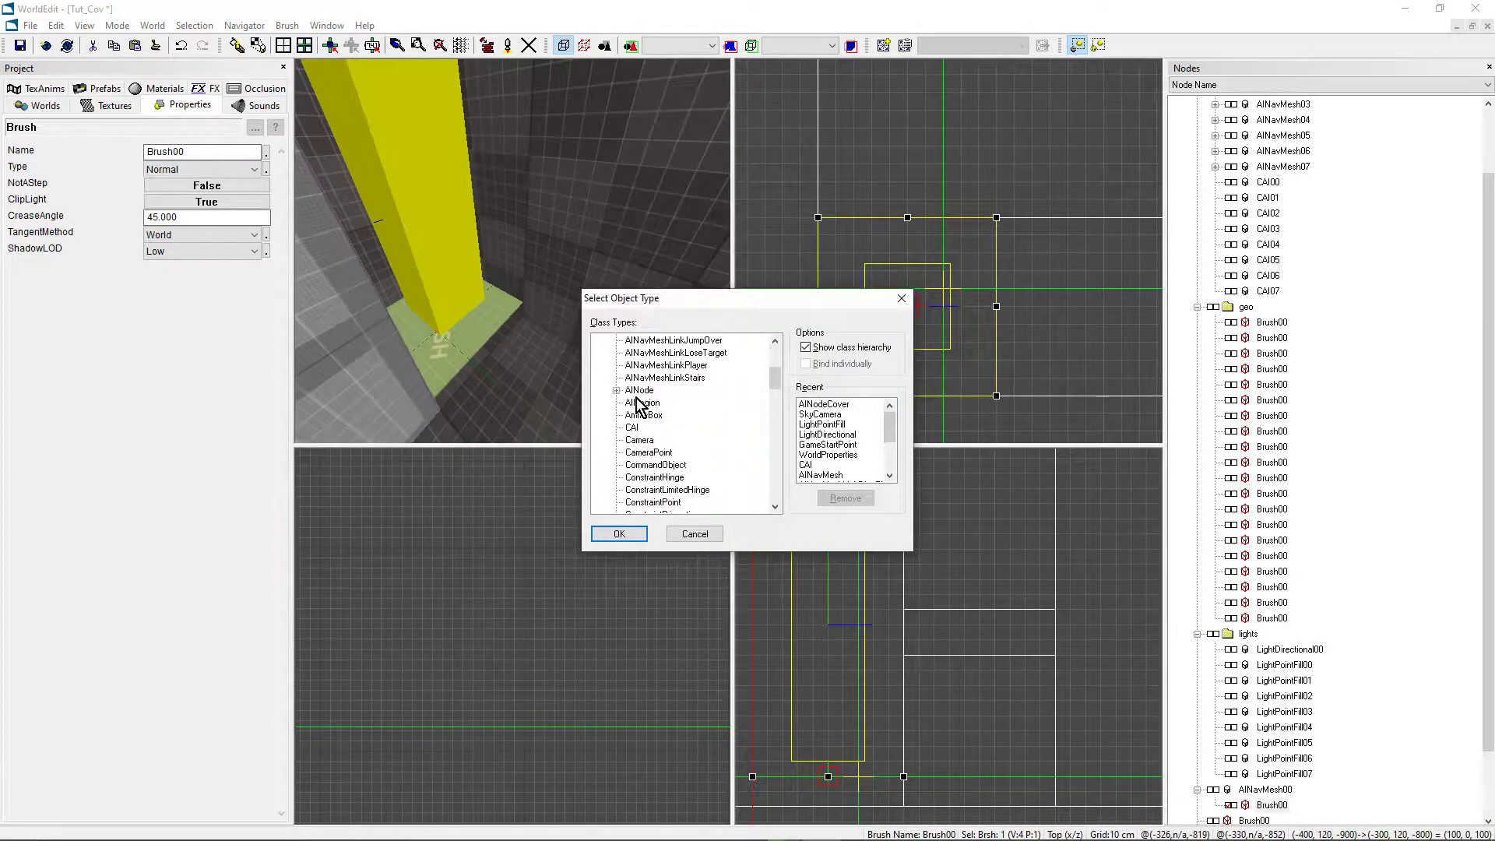
click(640, 391)
click(616, 390)
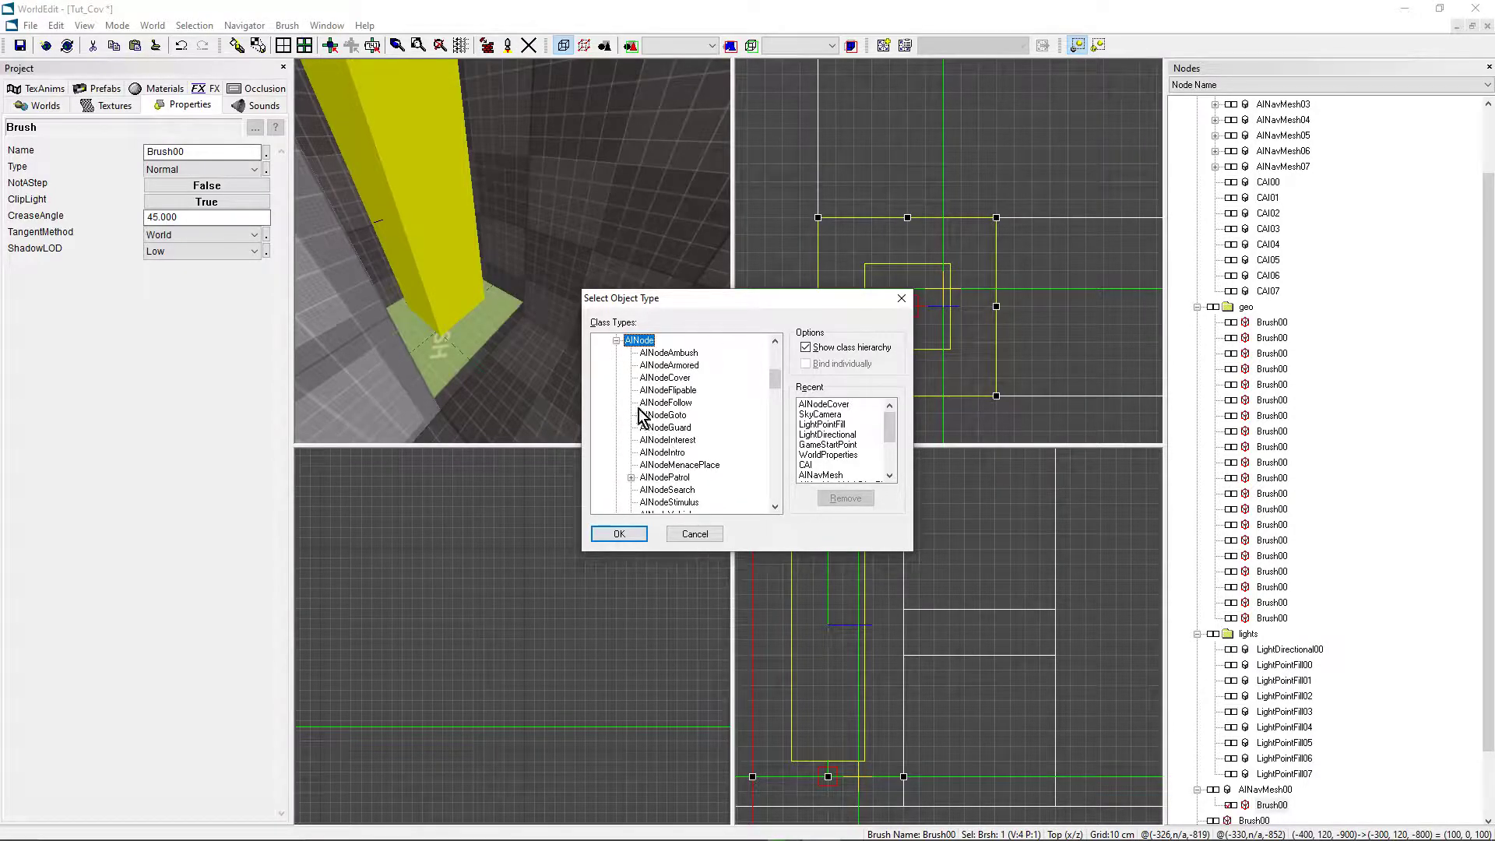
click(668, 379)
click(619, 534)
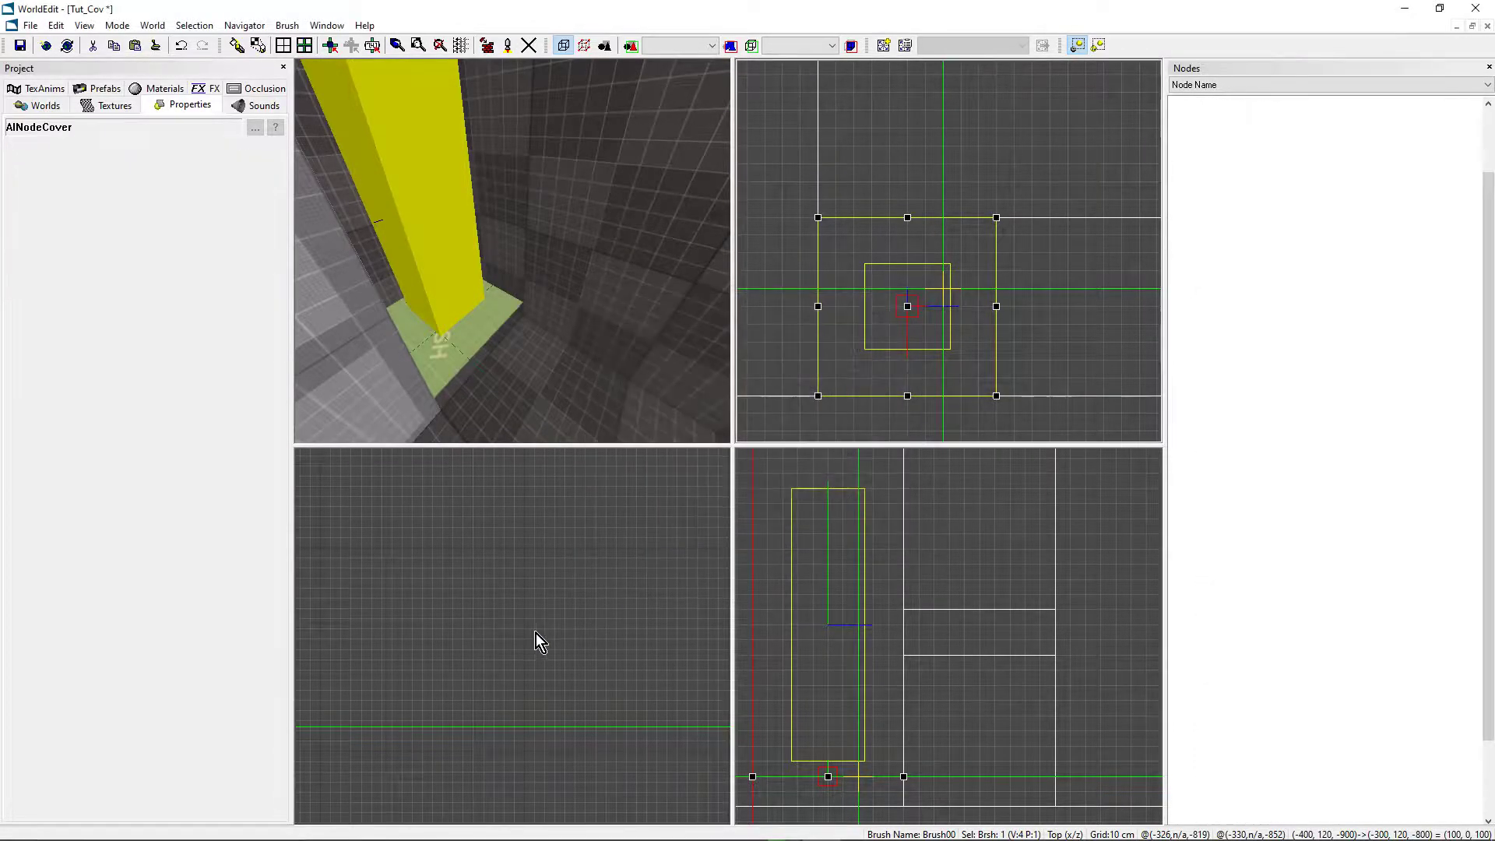
Nudge the new cover node 10 cm along X to -340, closer to the pillar's centre
right_drag(499, 283, 409, 414)
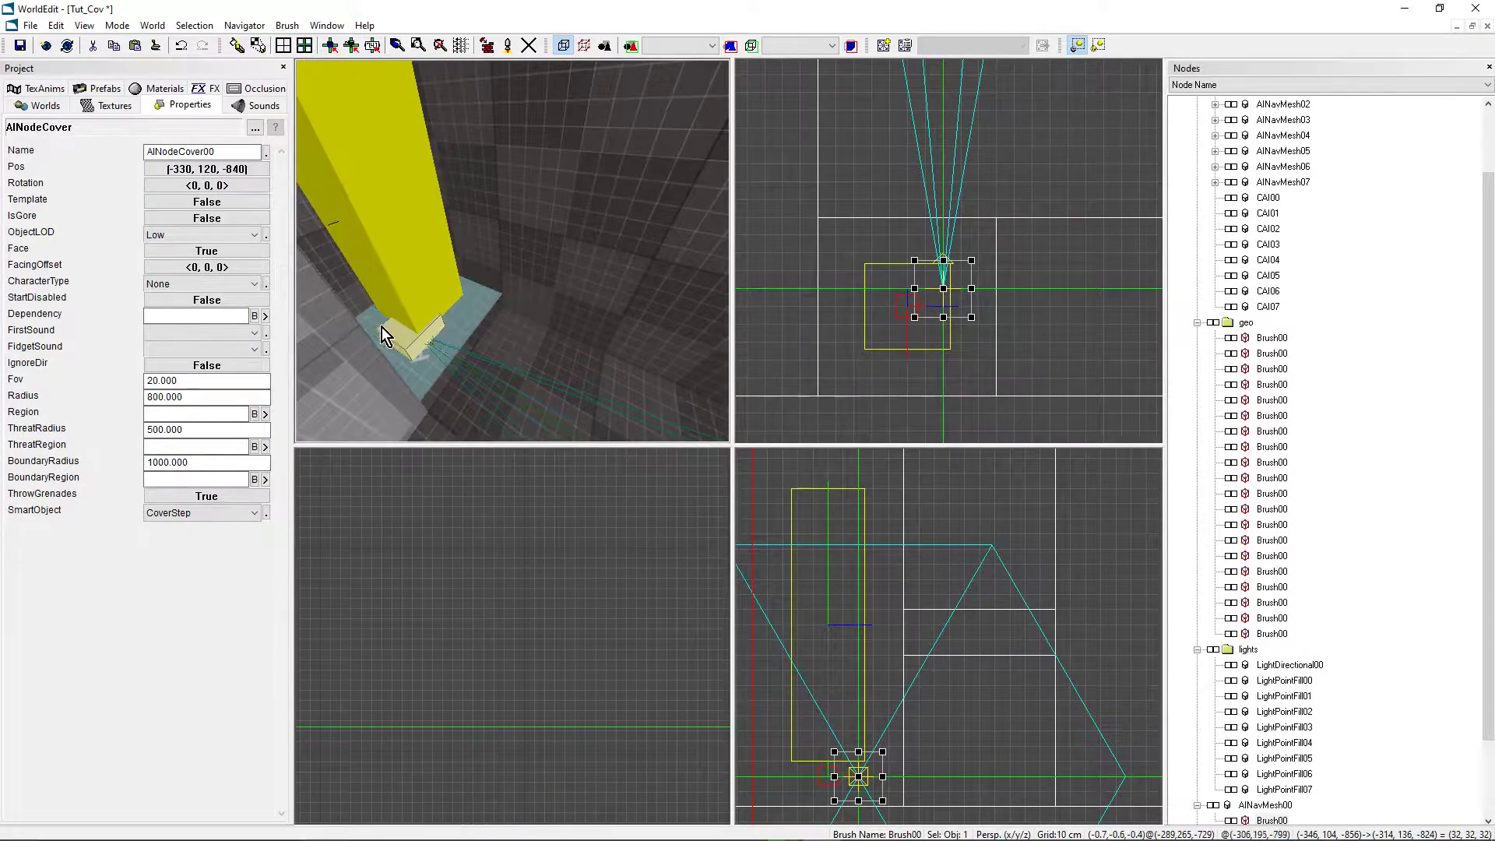
scroll(915, 311, up, 4)
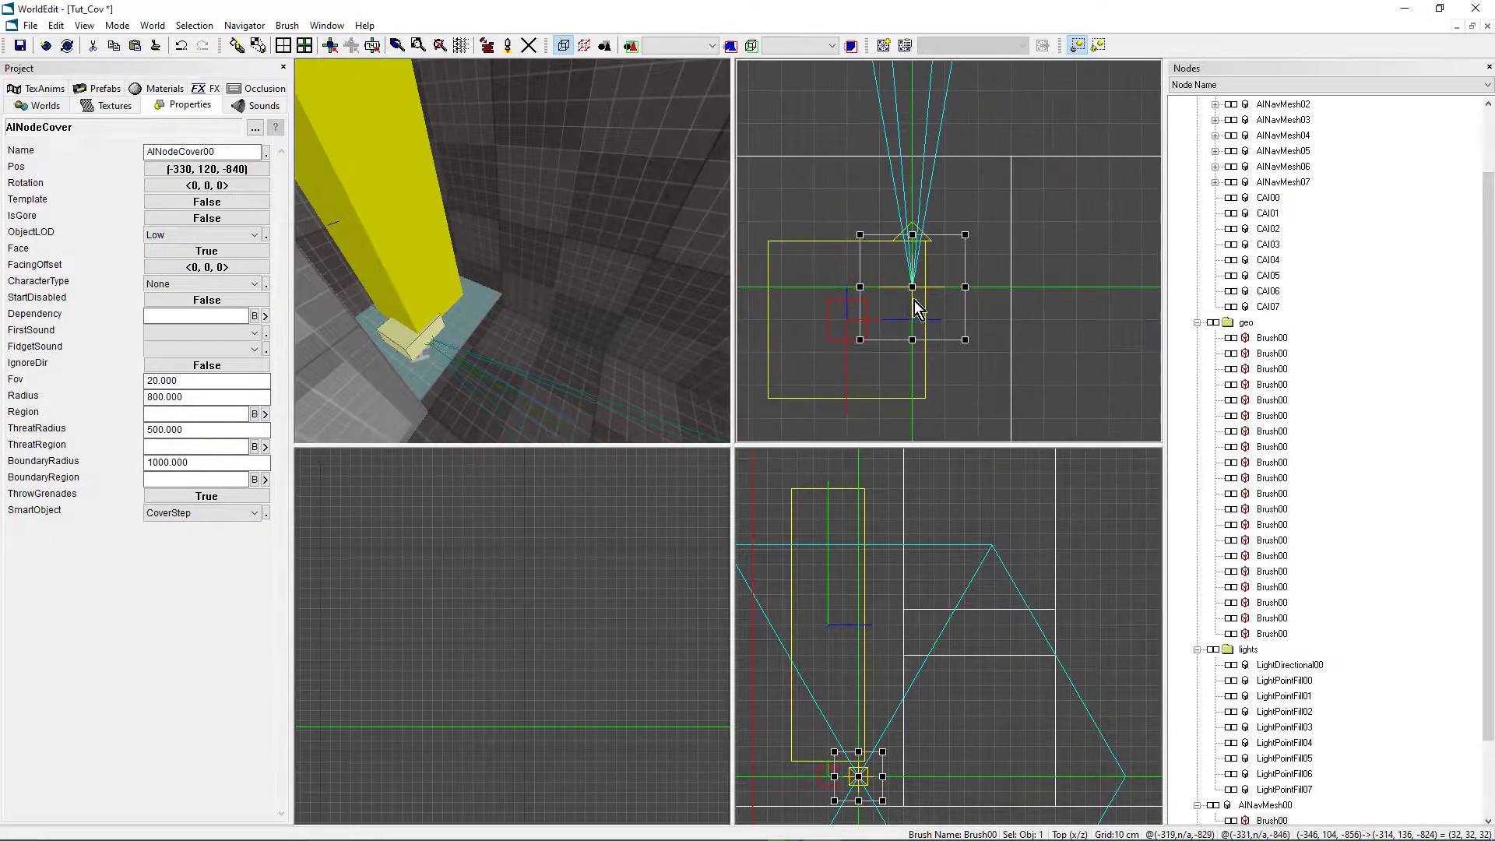
scroll(915, 291, up, 1)
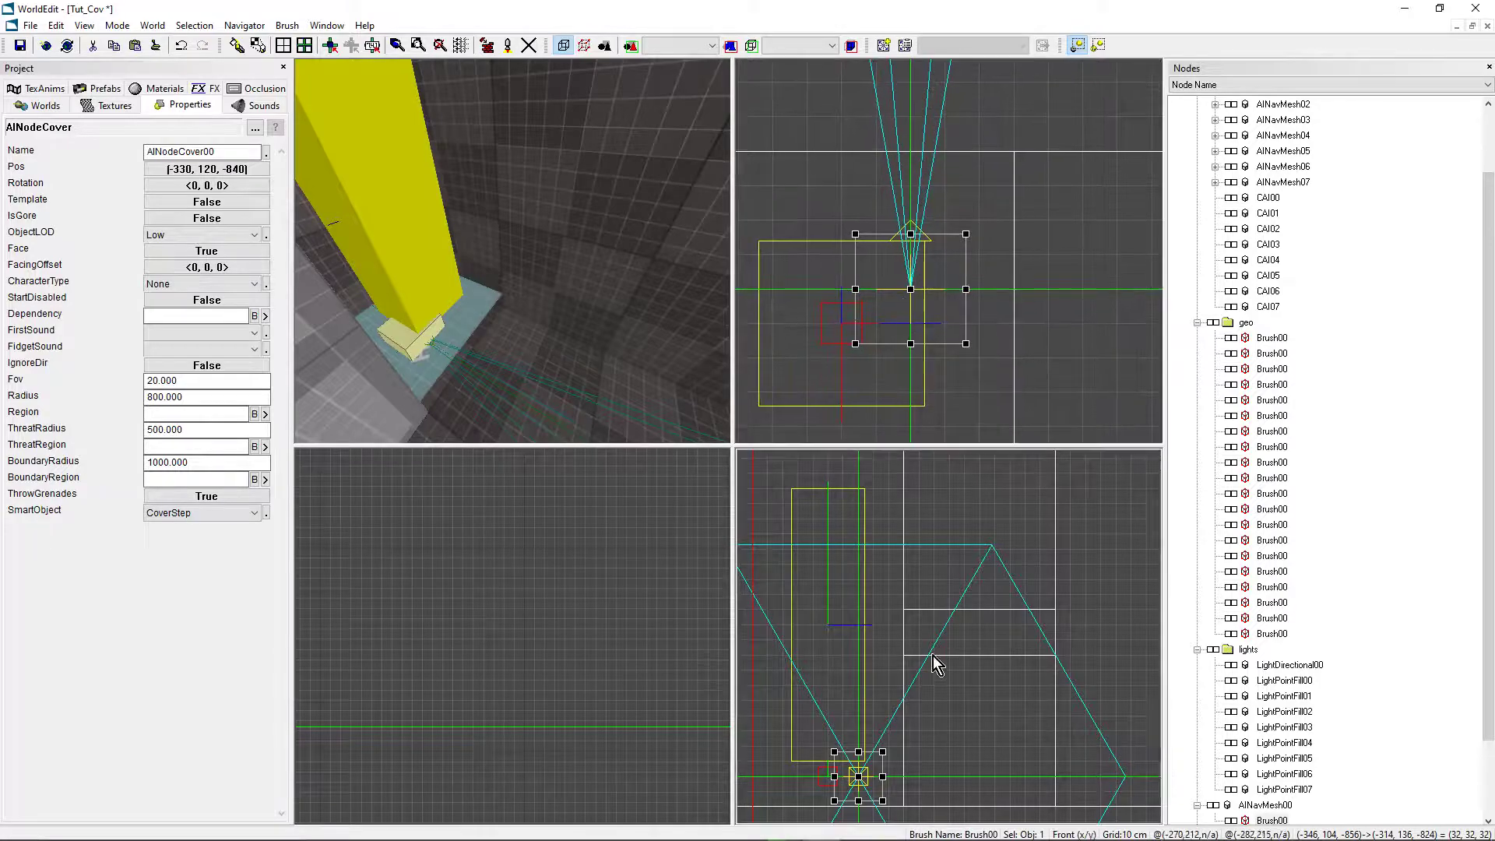
key(Left)
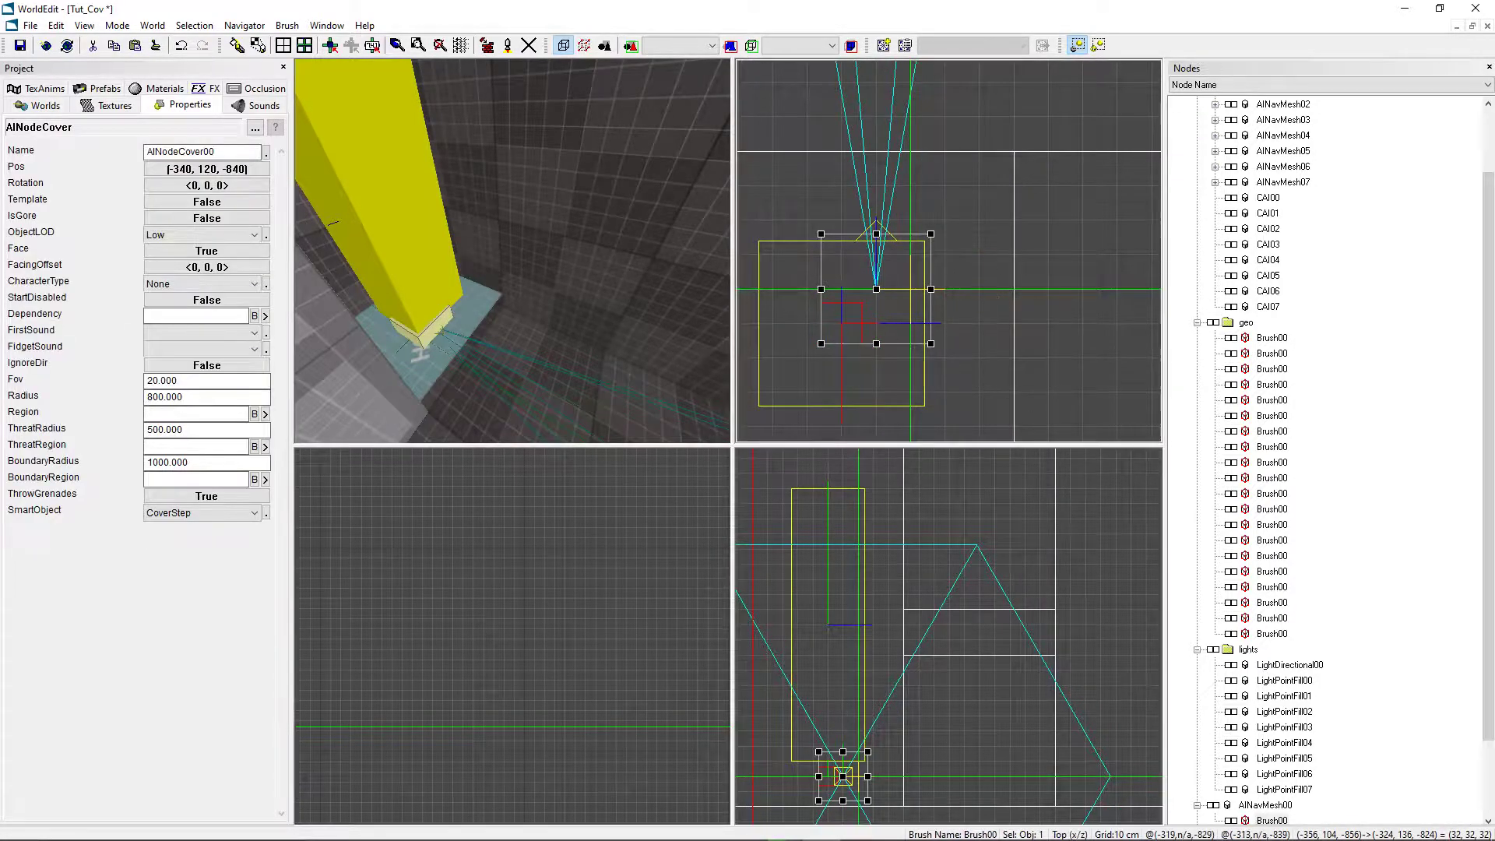
scroll(969, 288, down, 2)
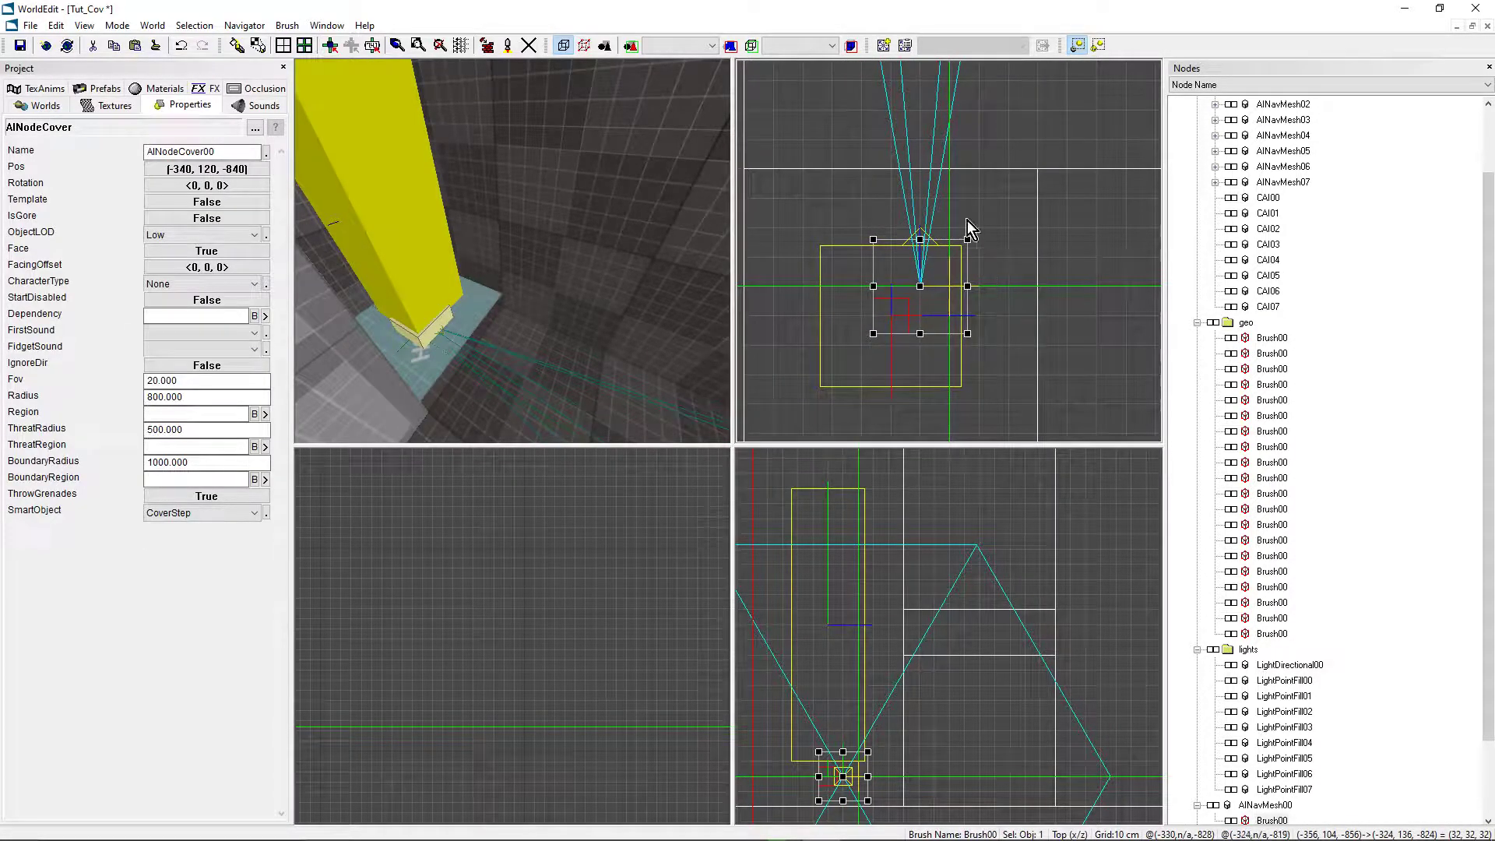
Examine the cover node in the perspective view and review its available SmartObject cover types, keeping CoverStep
right_drag(590, 265, 500, 254)
right_drag(427, 288, 464, 299)
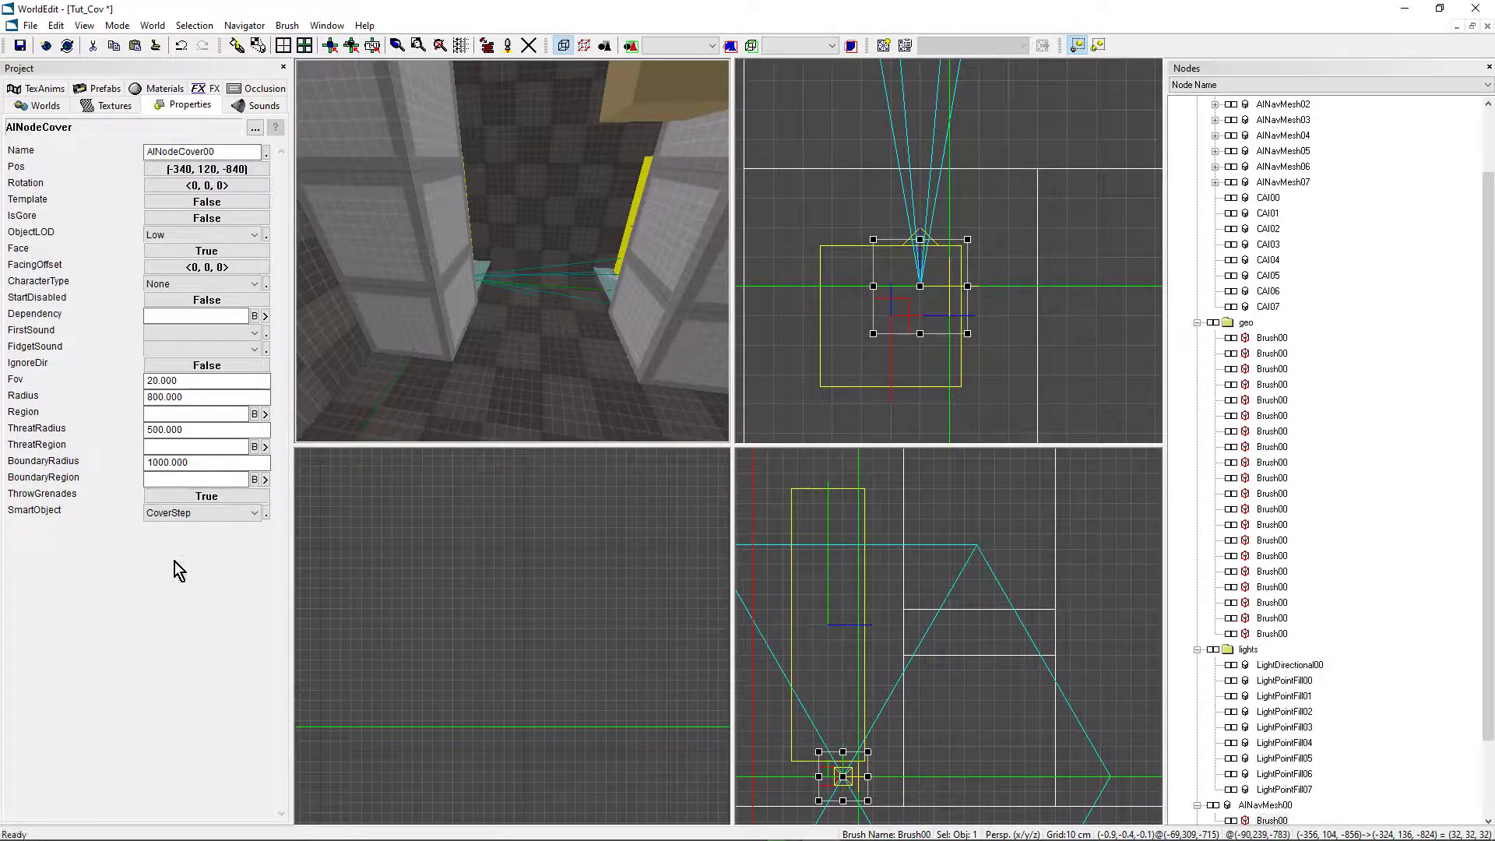
key(v)
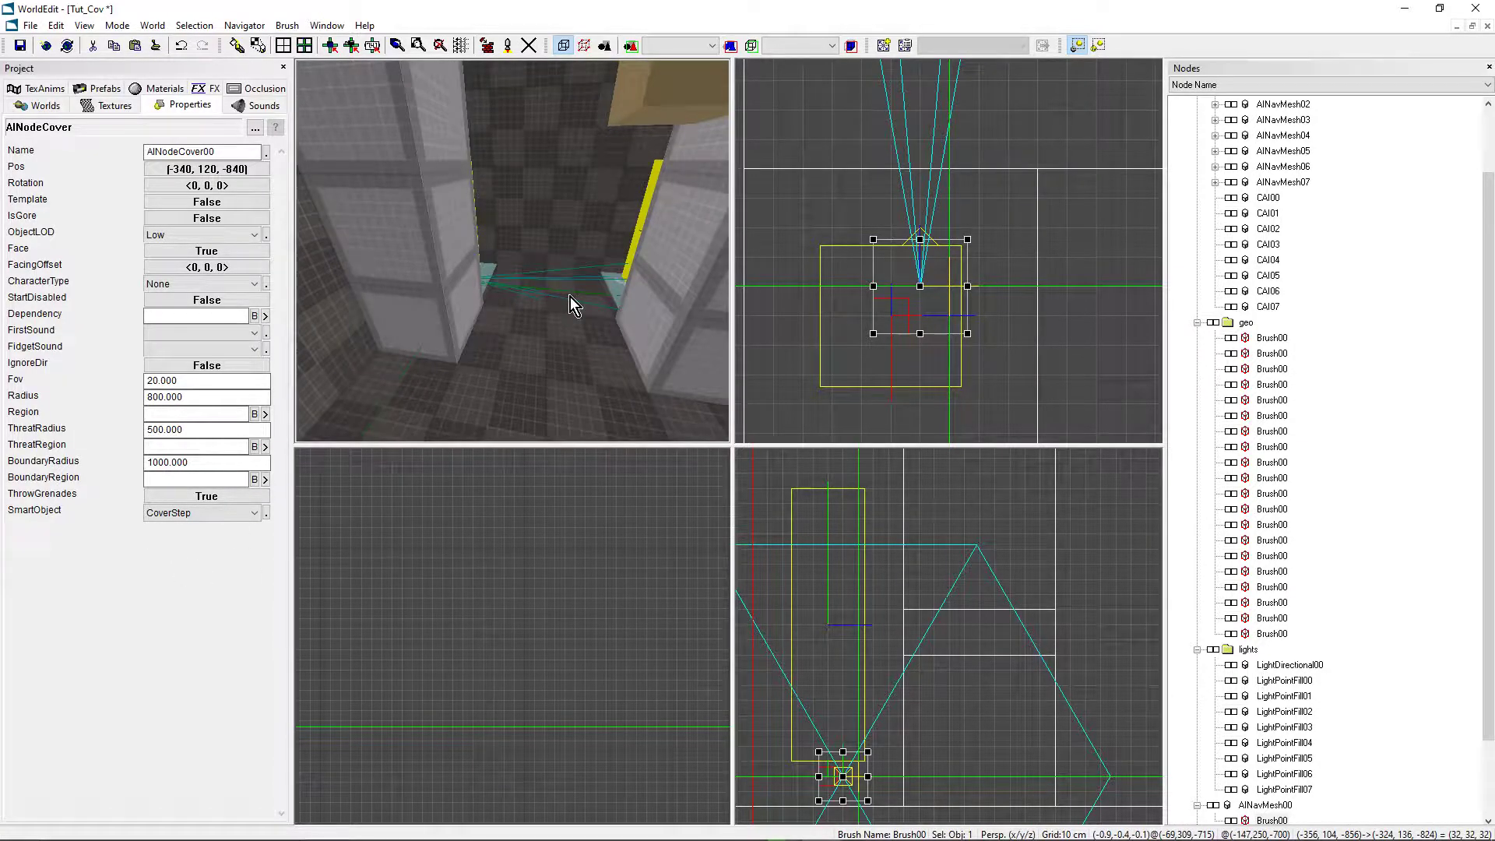
click(207, 517)
click(207, 517)
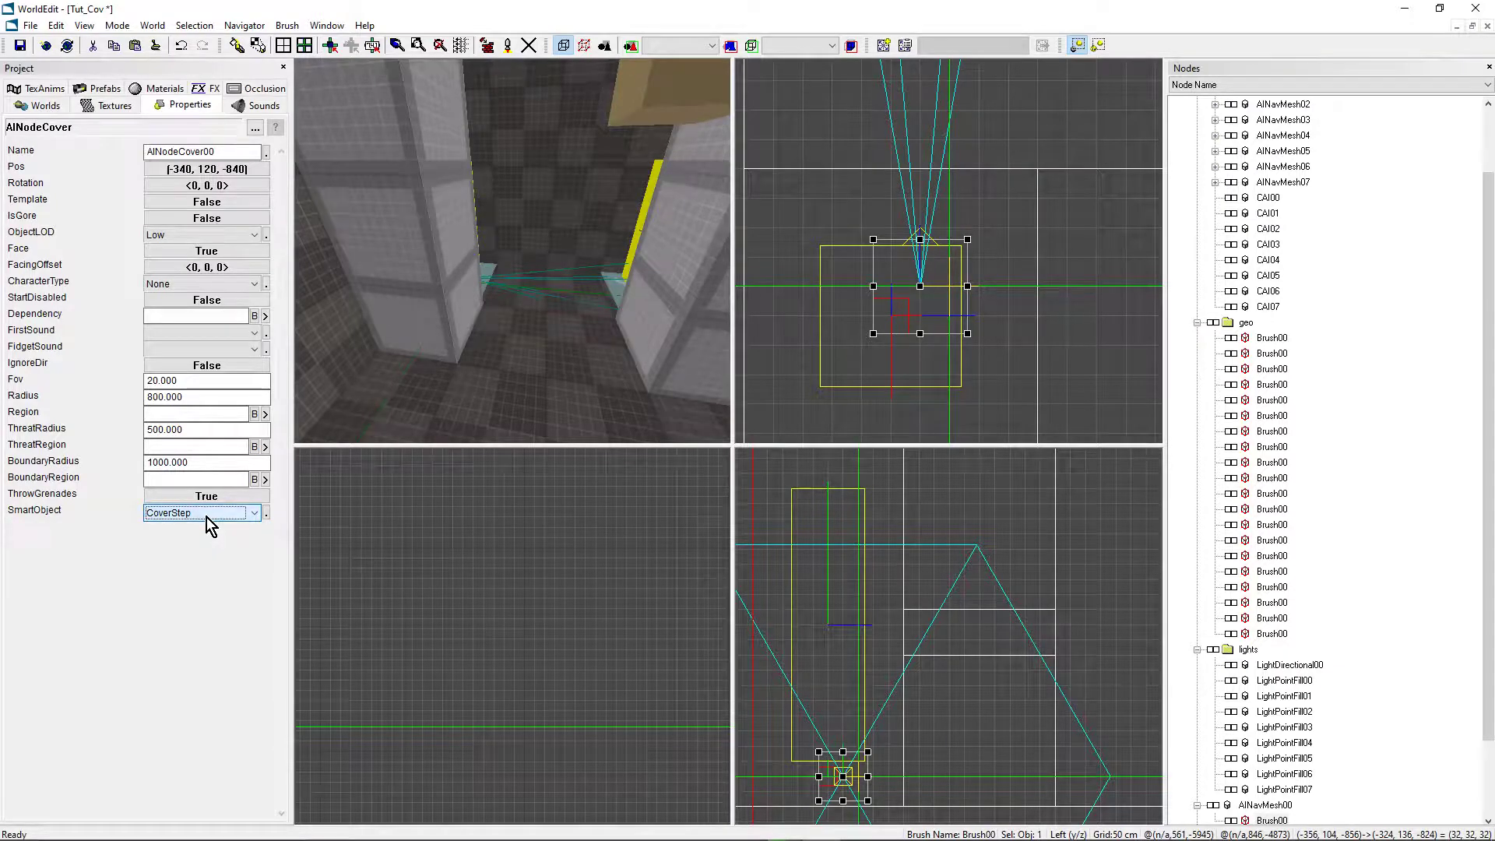
click(207, 517)
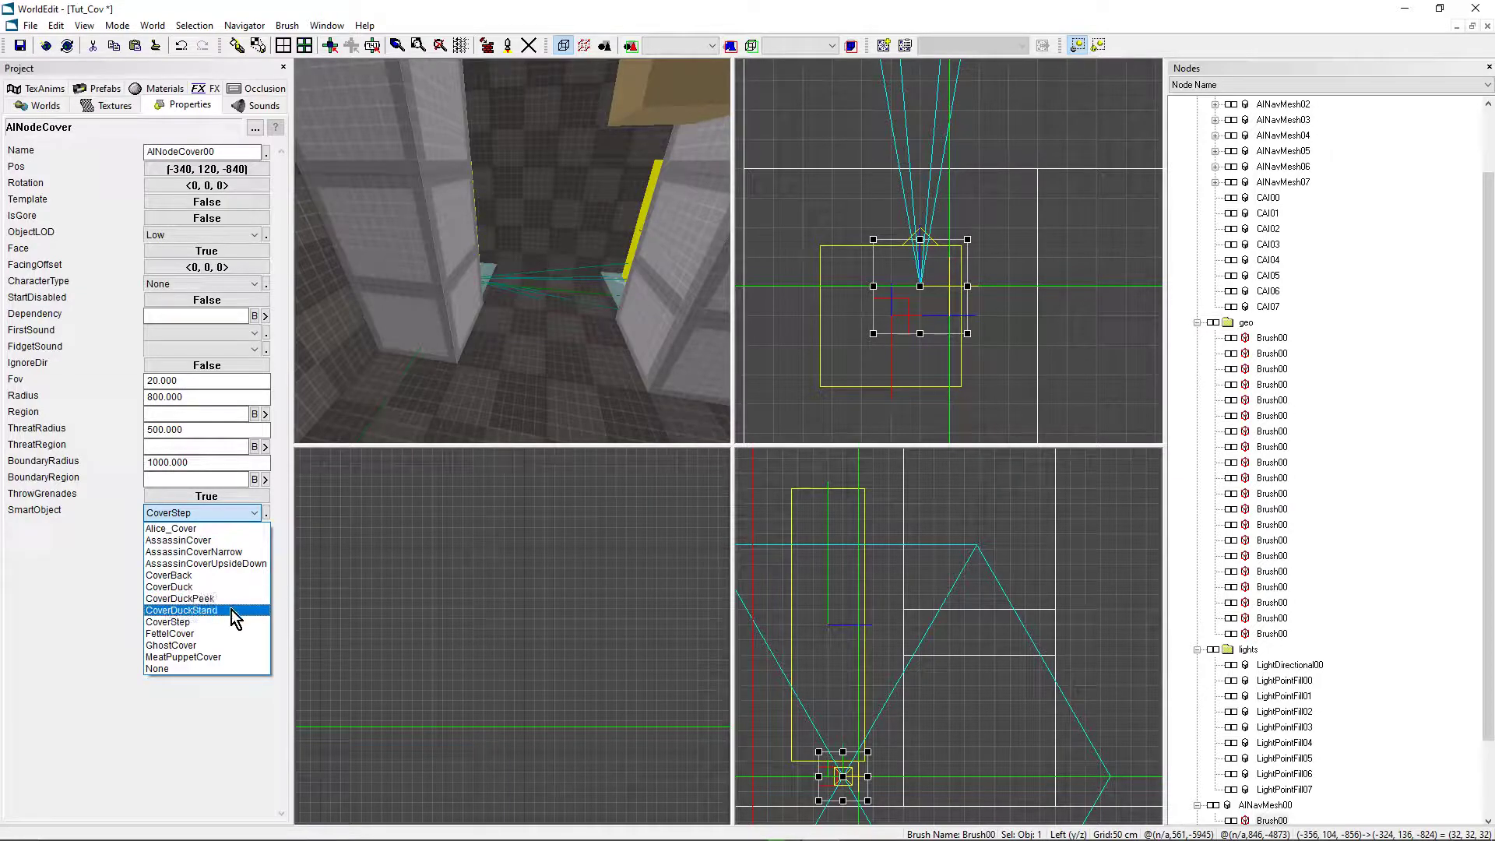
click(497, 9)
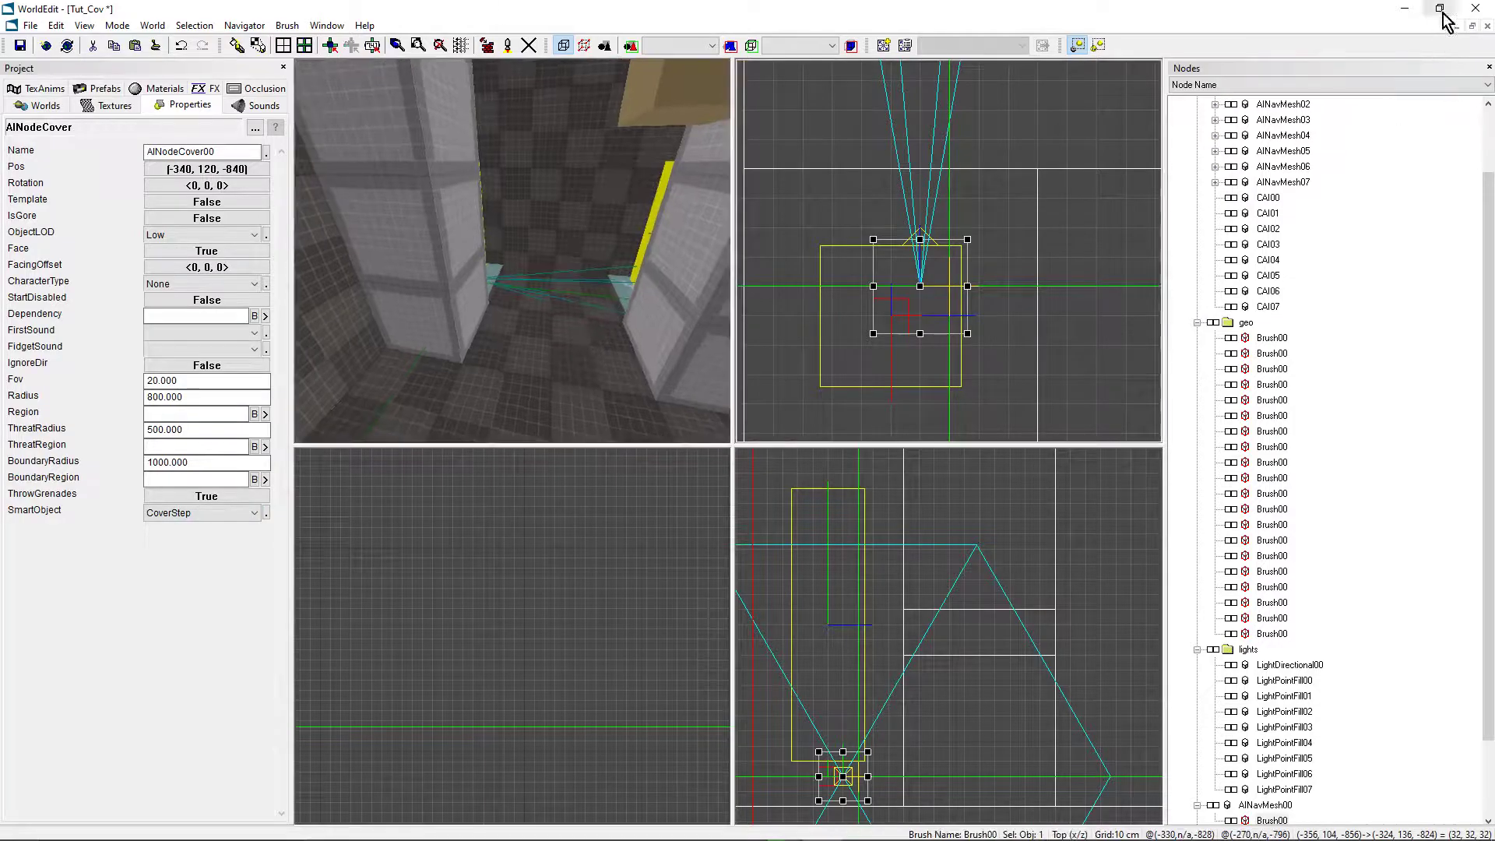
Switch to the browser, look through the reference photos of people using cover, and return to WorldEdit
click(1405, 8)
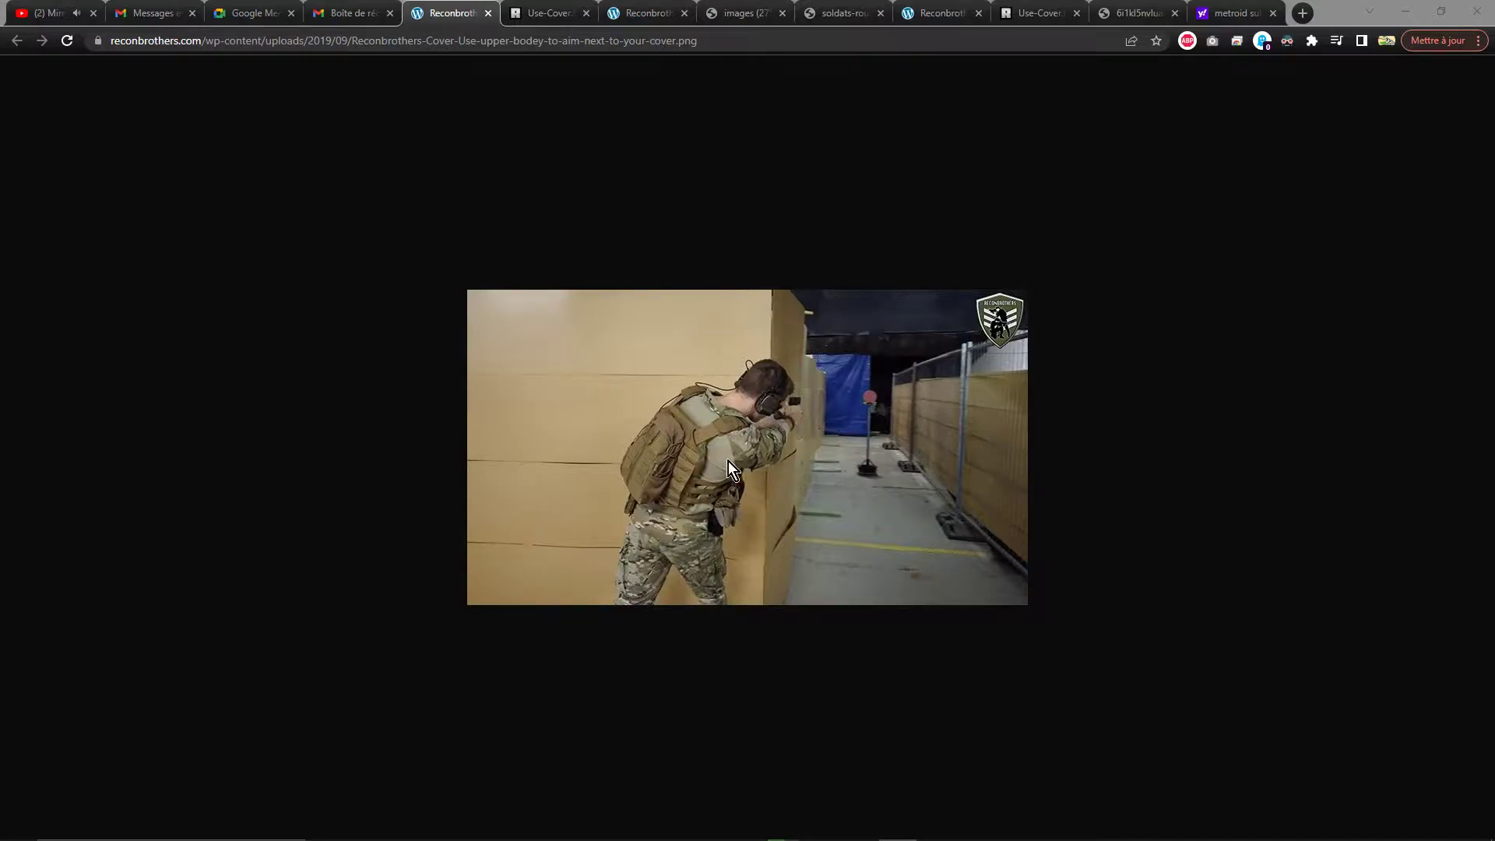
click(550, 15)
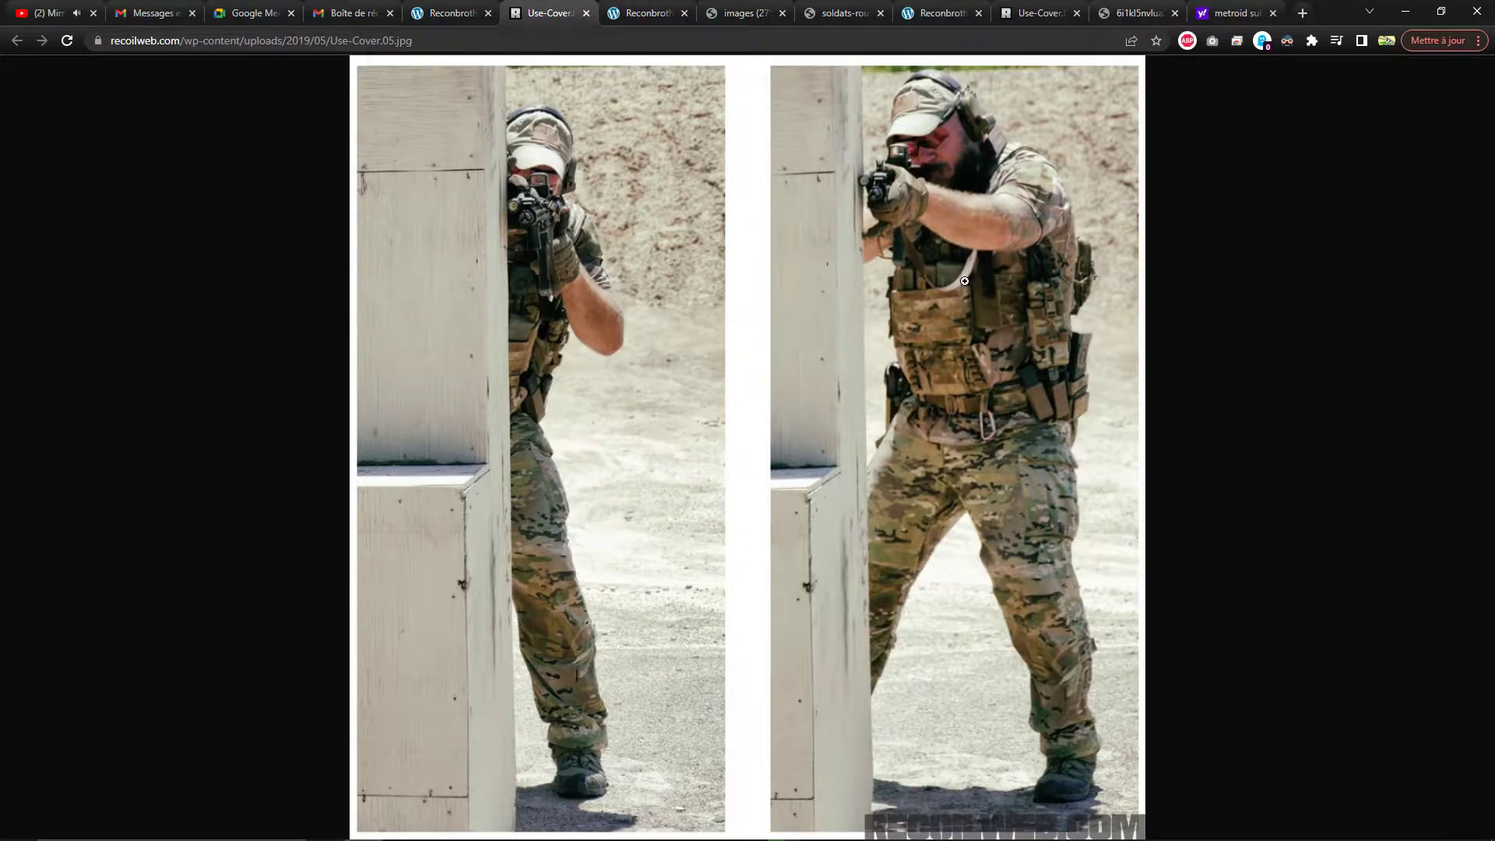
click(644, 13)
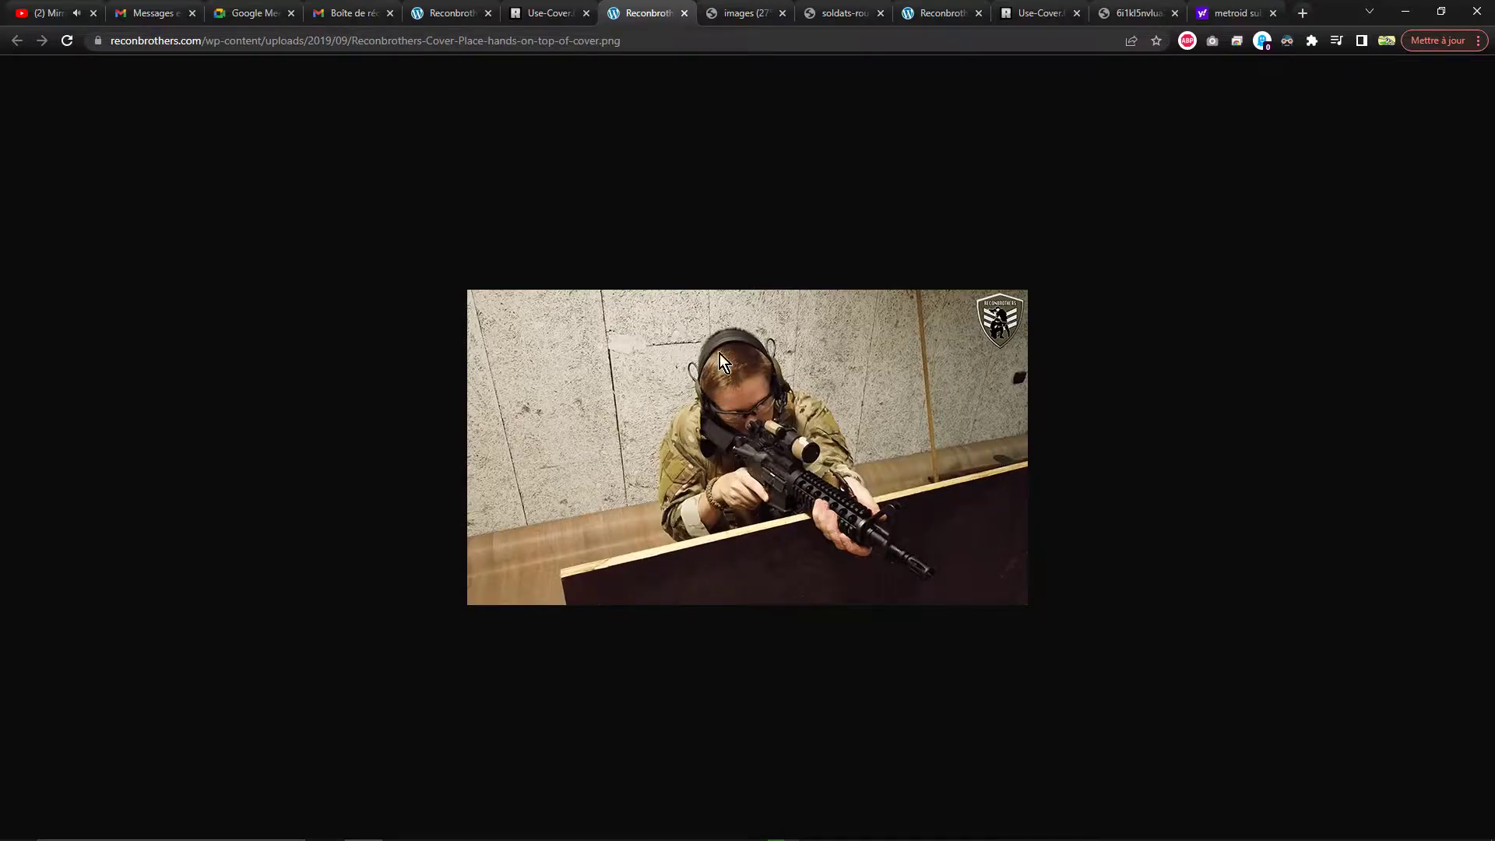
click(734, 21)
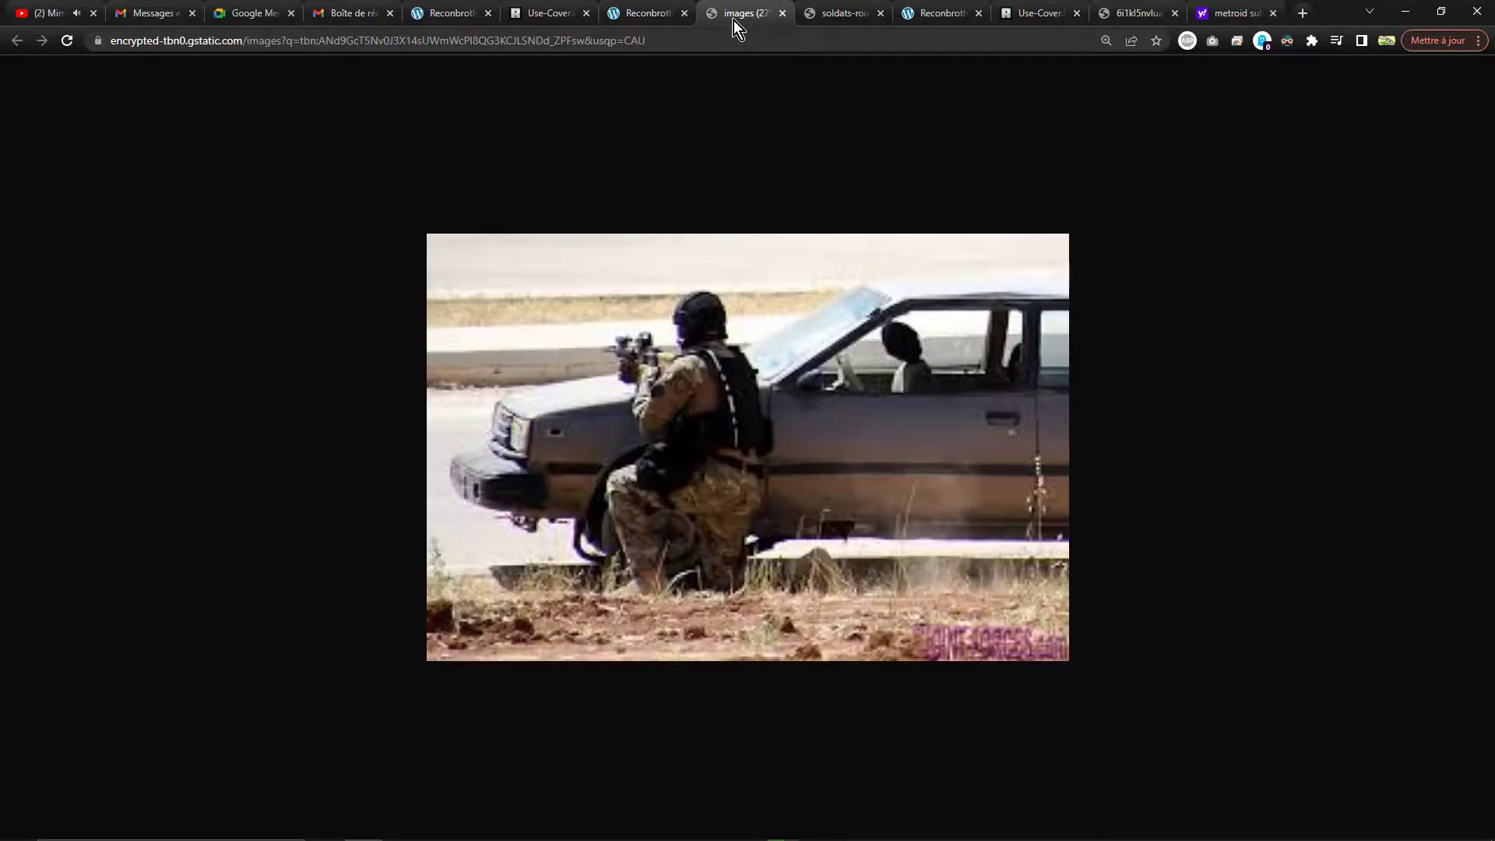
click(838, 17)
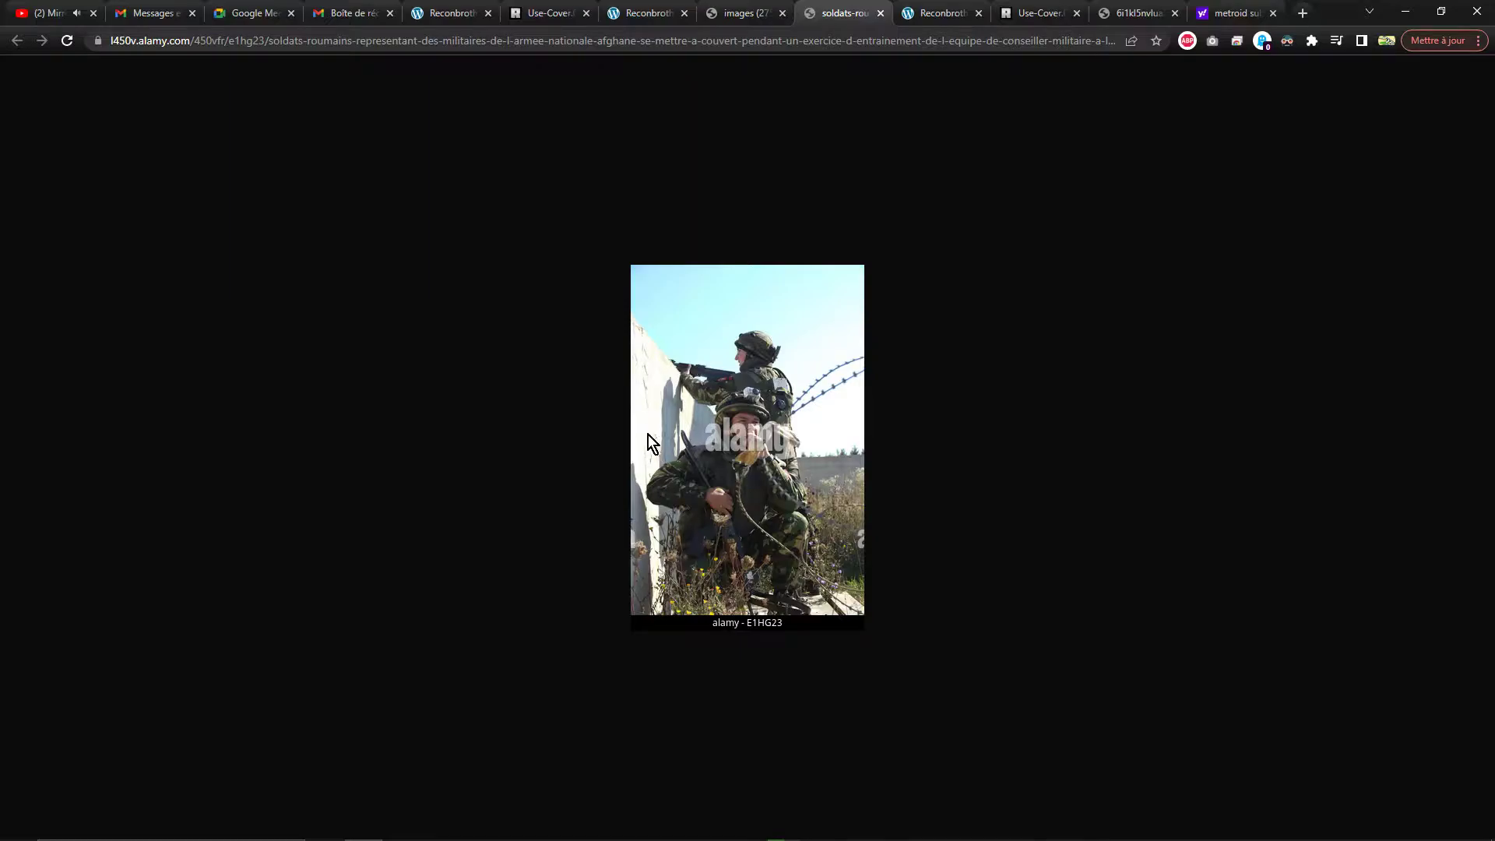
click(926, 16)
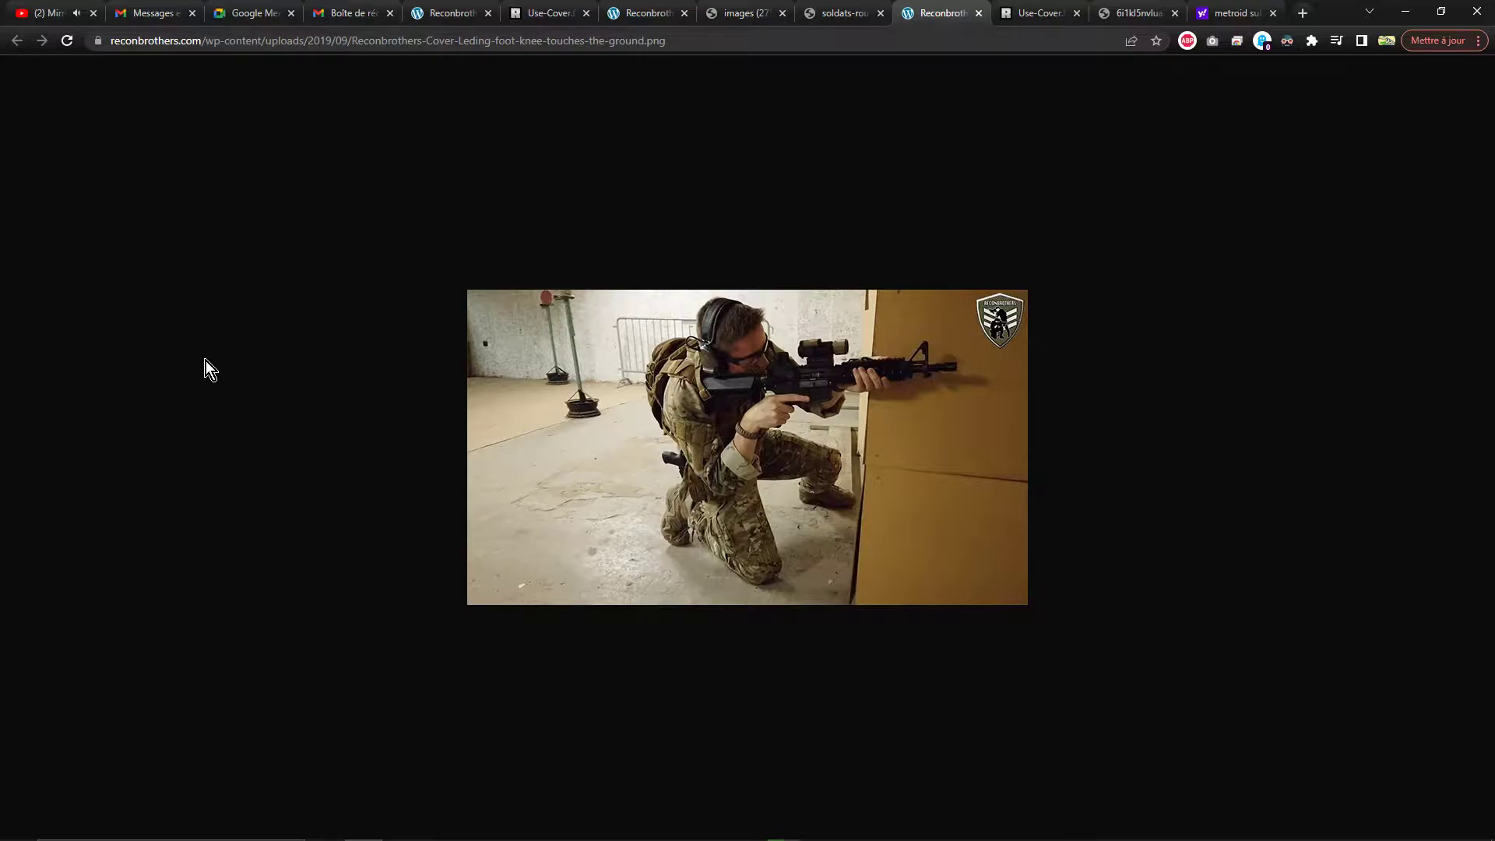
click(1011, 17)
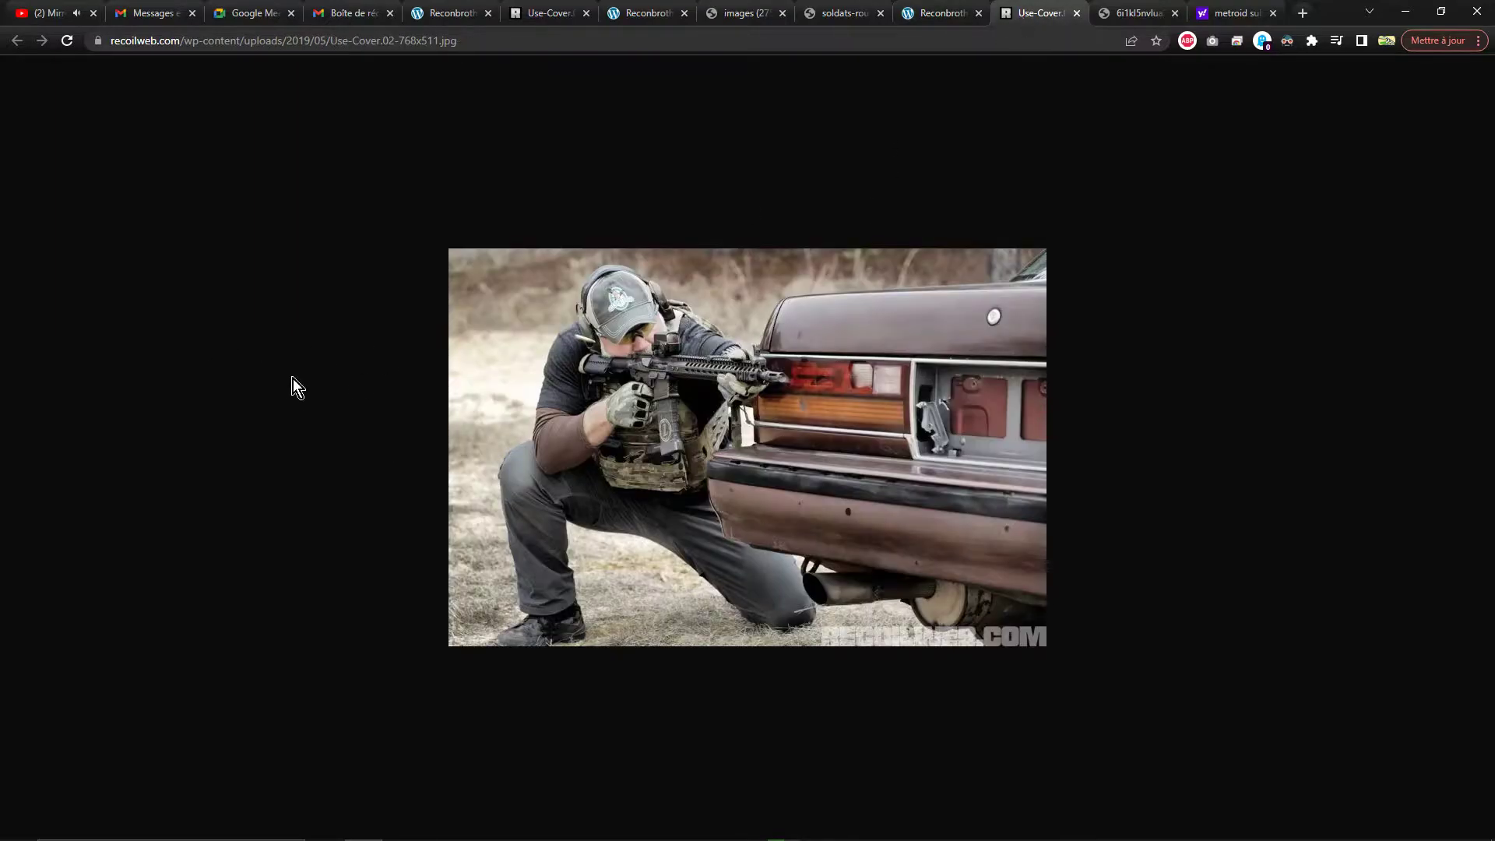
click(1137, 14)
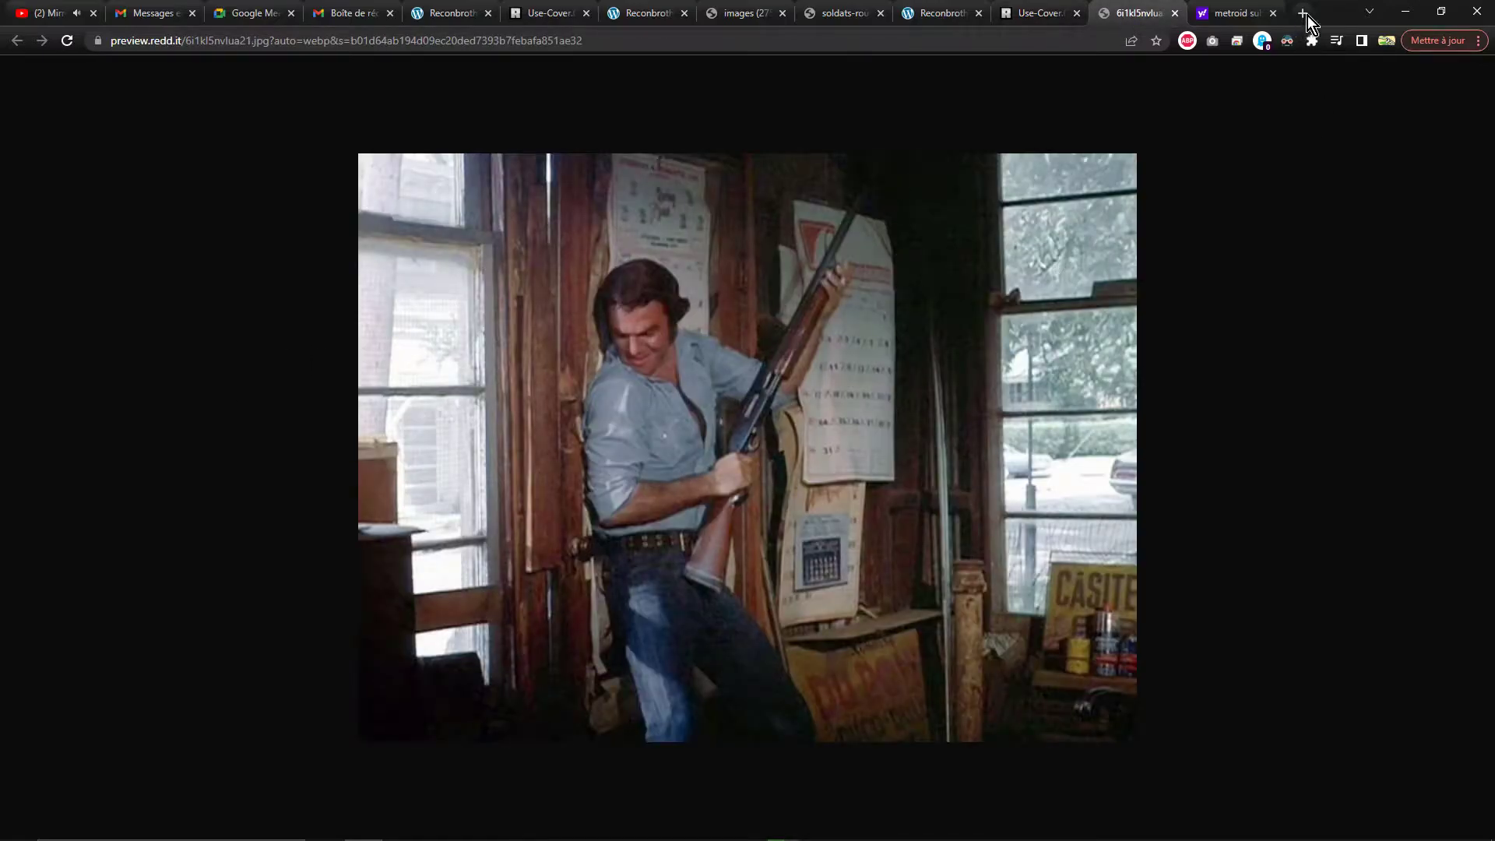
click(815, 819)
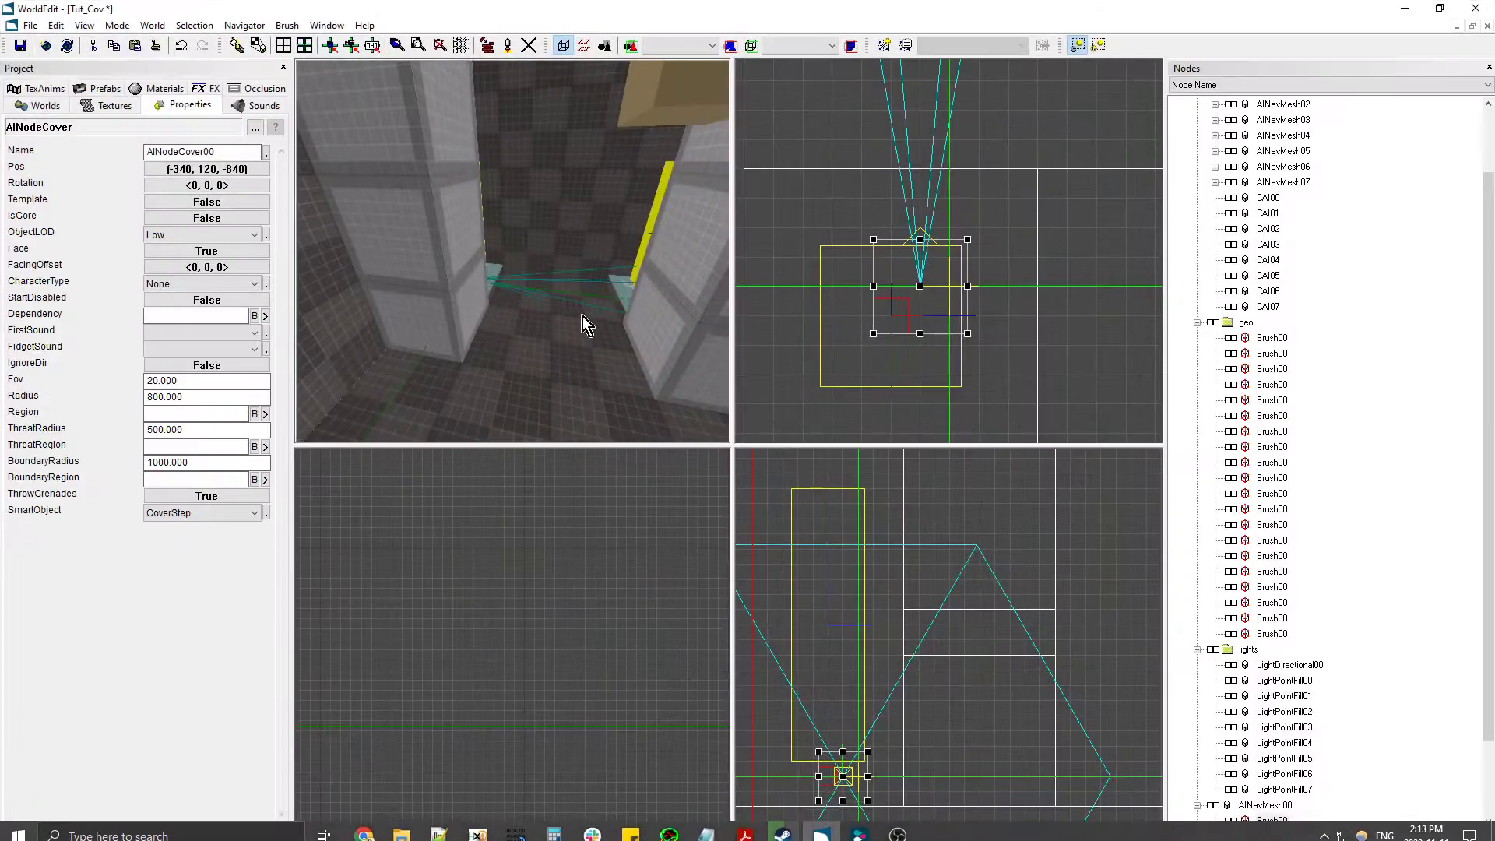
Examine the cover node's field-of-view cone and radius circles in a maximized top view
mouse_move(513, 249)
right_down()
mouse_move(534, 253)
mouse_move(512, 249)
right_up()
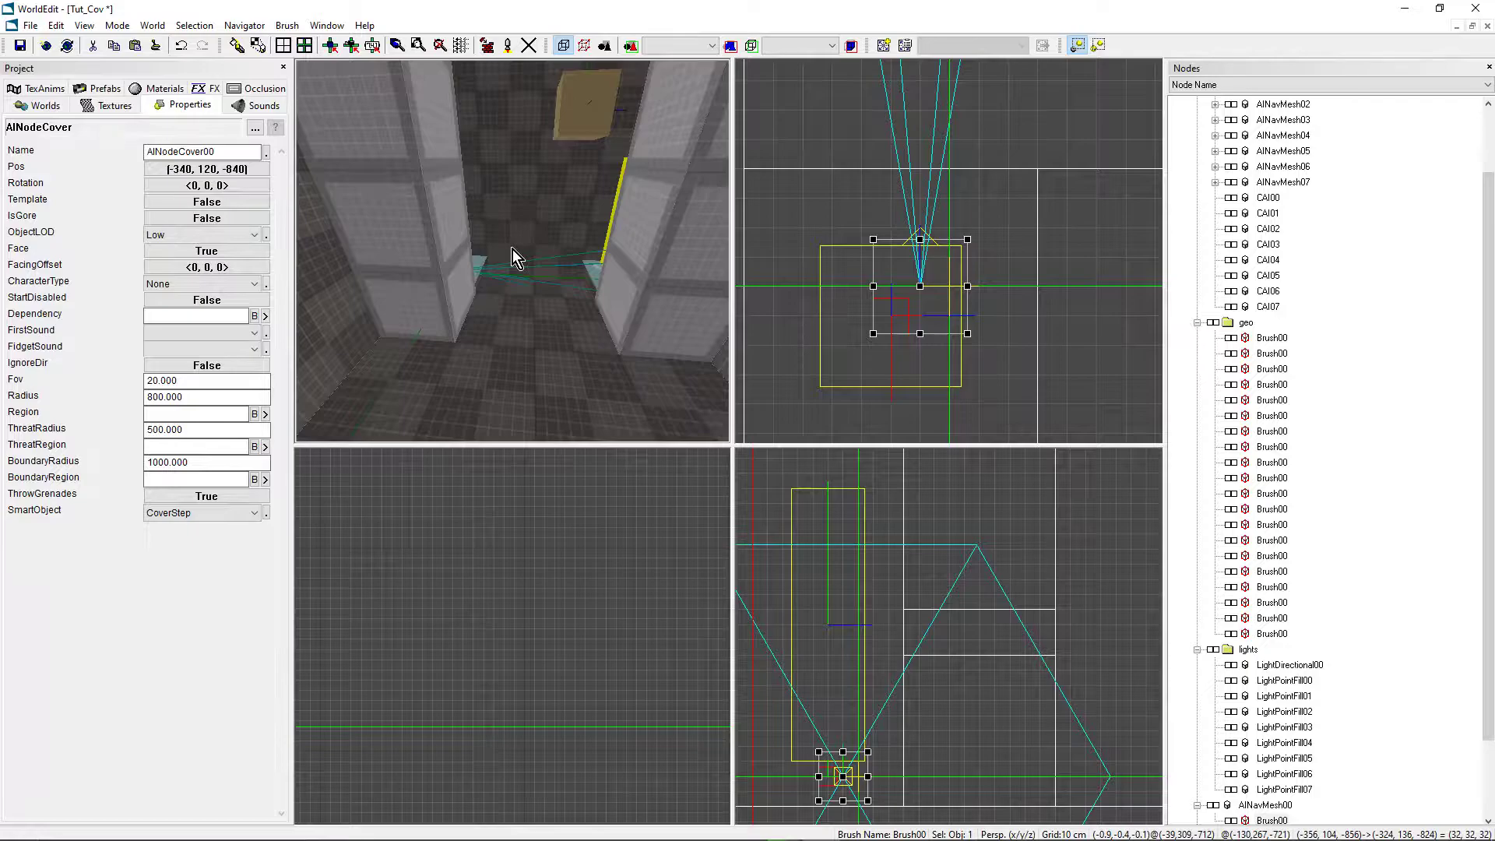
scroll(1075, 169, down, 5)
right_drag(948, 250, 965, 295)
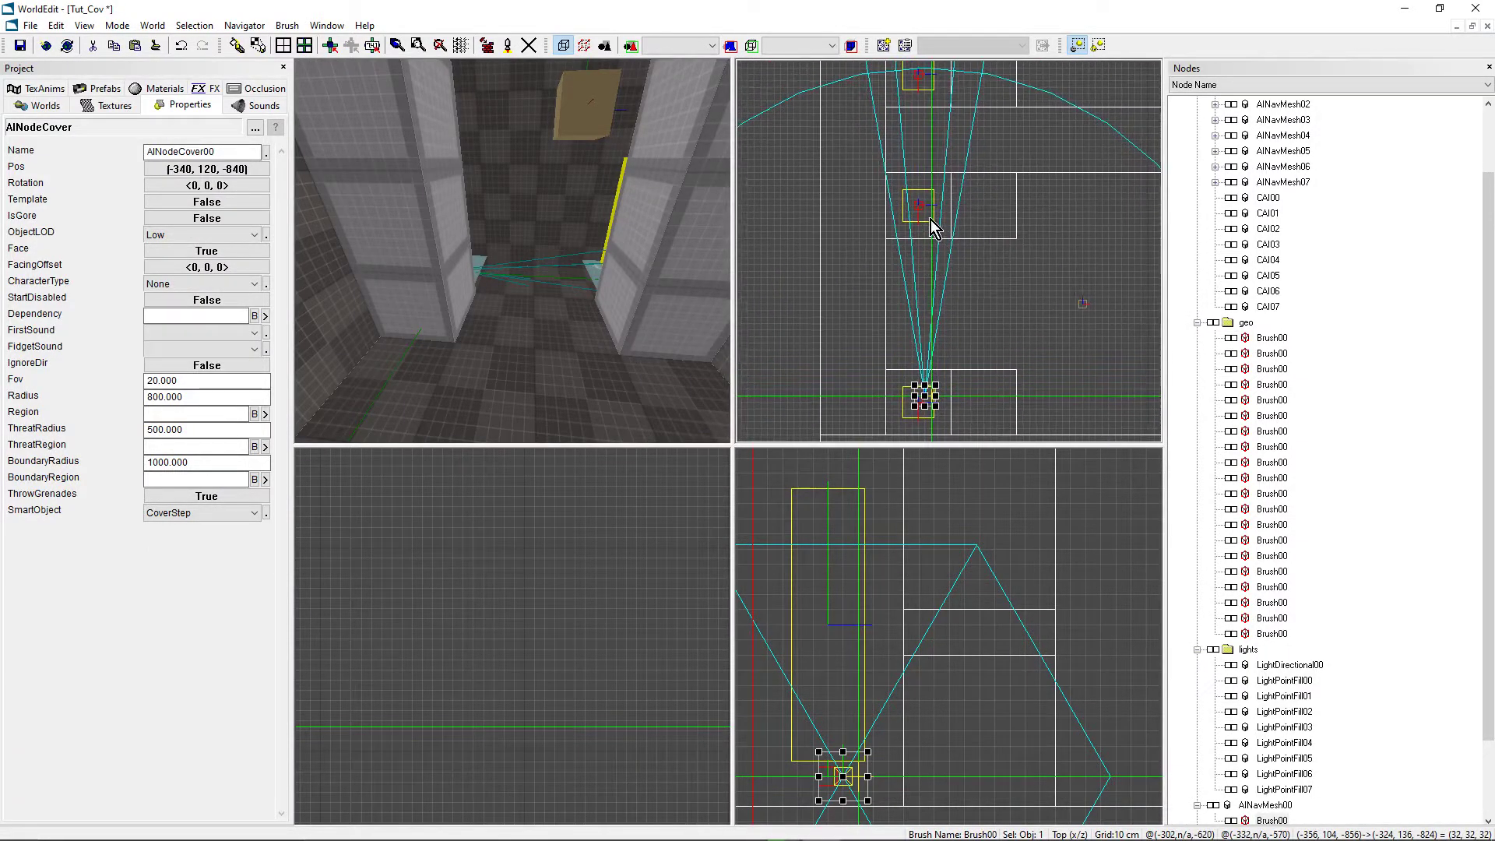
key(z)
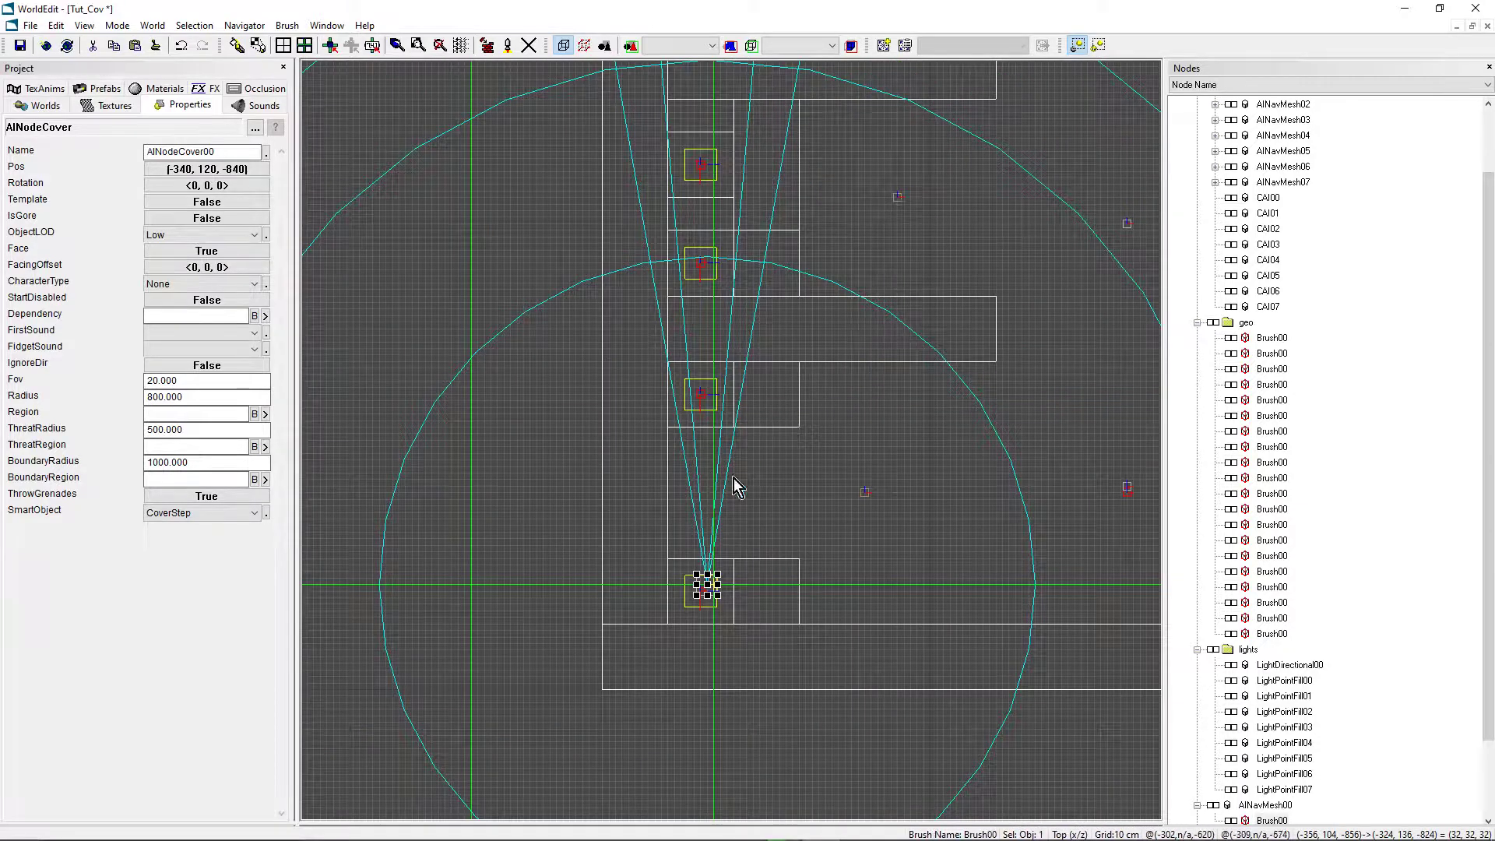
scroll(796, 473, up, 2)
right_drag(797, 474, 810, 504)
scroll(797, 473, down, 2)
scroll(732, 440, down, 2)
scroll(691, 355, down, 2)
right_drag(690, 354, 684, 419)
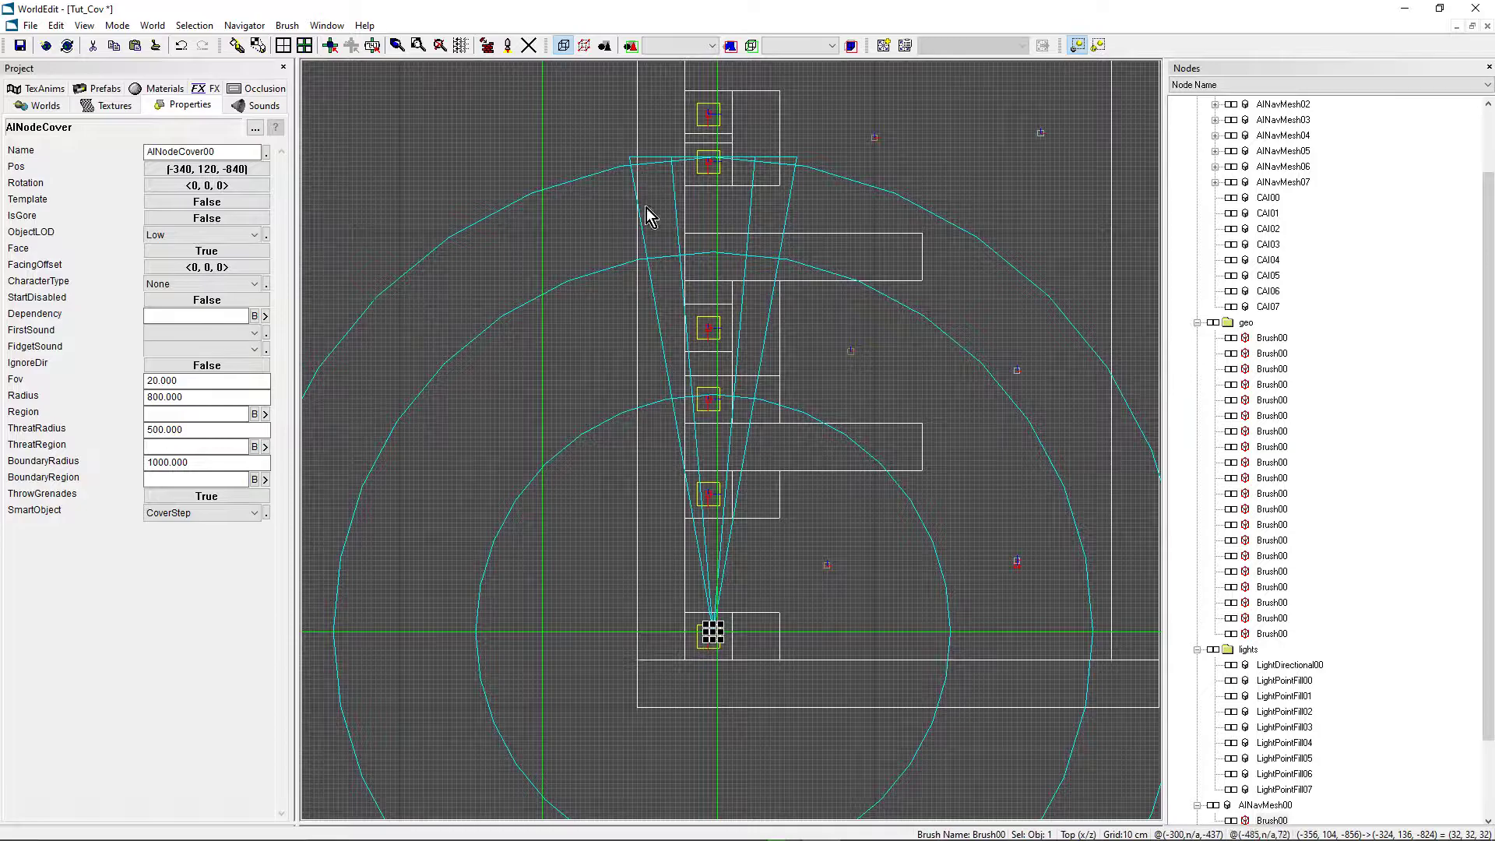
Rotate the selected cover node to a yaw of about 80 degrees, turning its field-of-view cone toward positive X
scroll(708, 394, up, 1)
scroll(731, 440, up, 1)
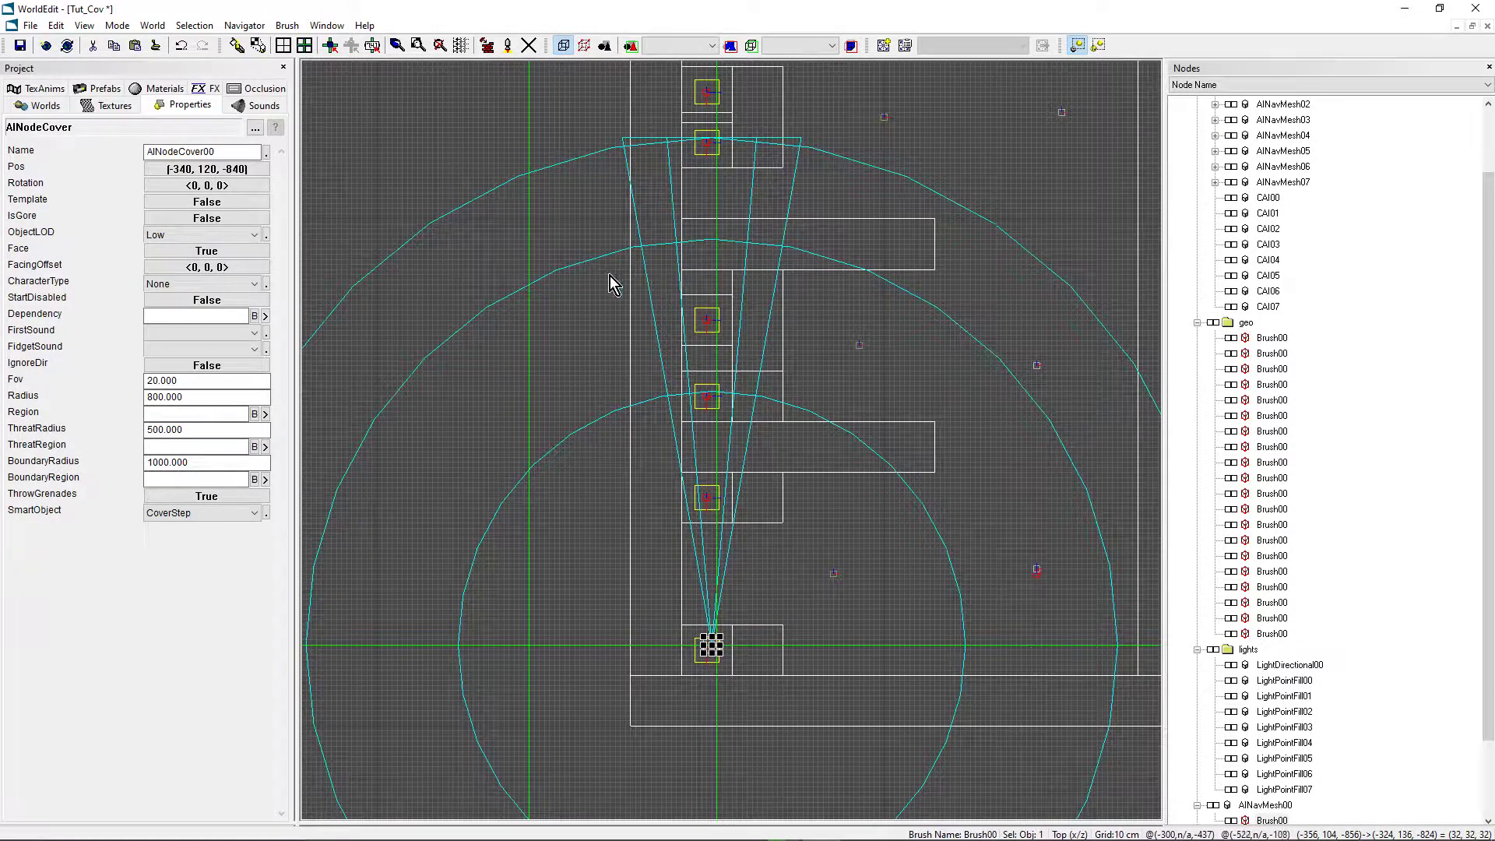
scroll(808, 451, down, 1)
scroll(634, 433, up, 1)
scroll(620, 474, up, 1)
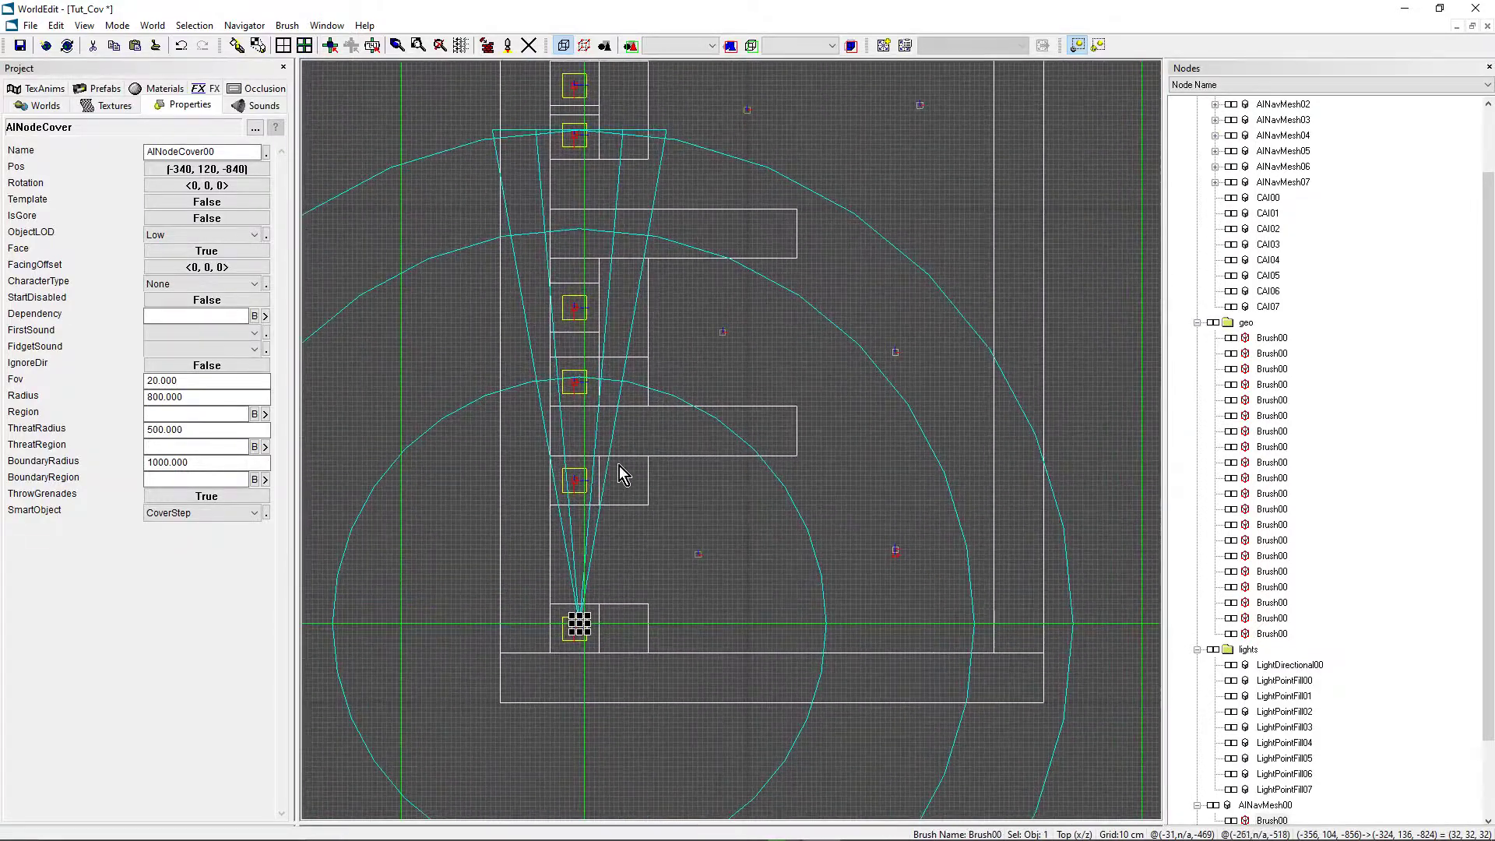
click(201, 186)
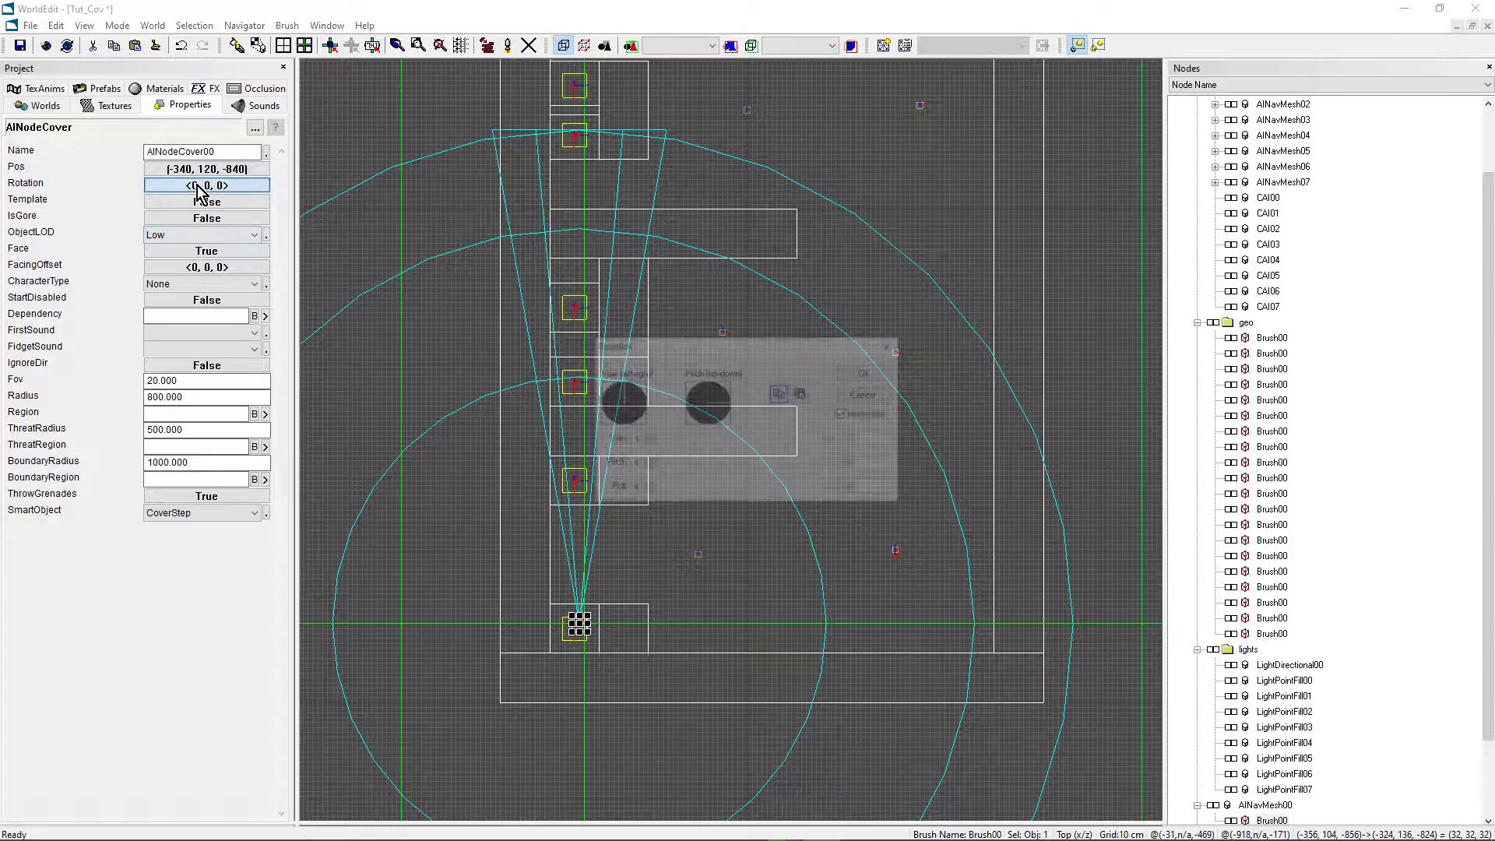
drag(670, 343, 983, 574)
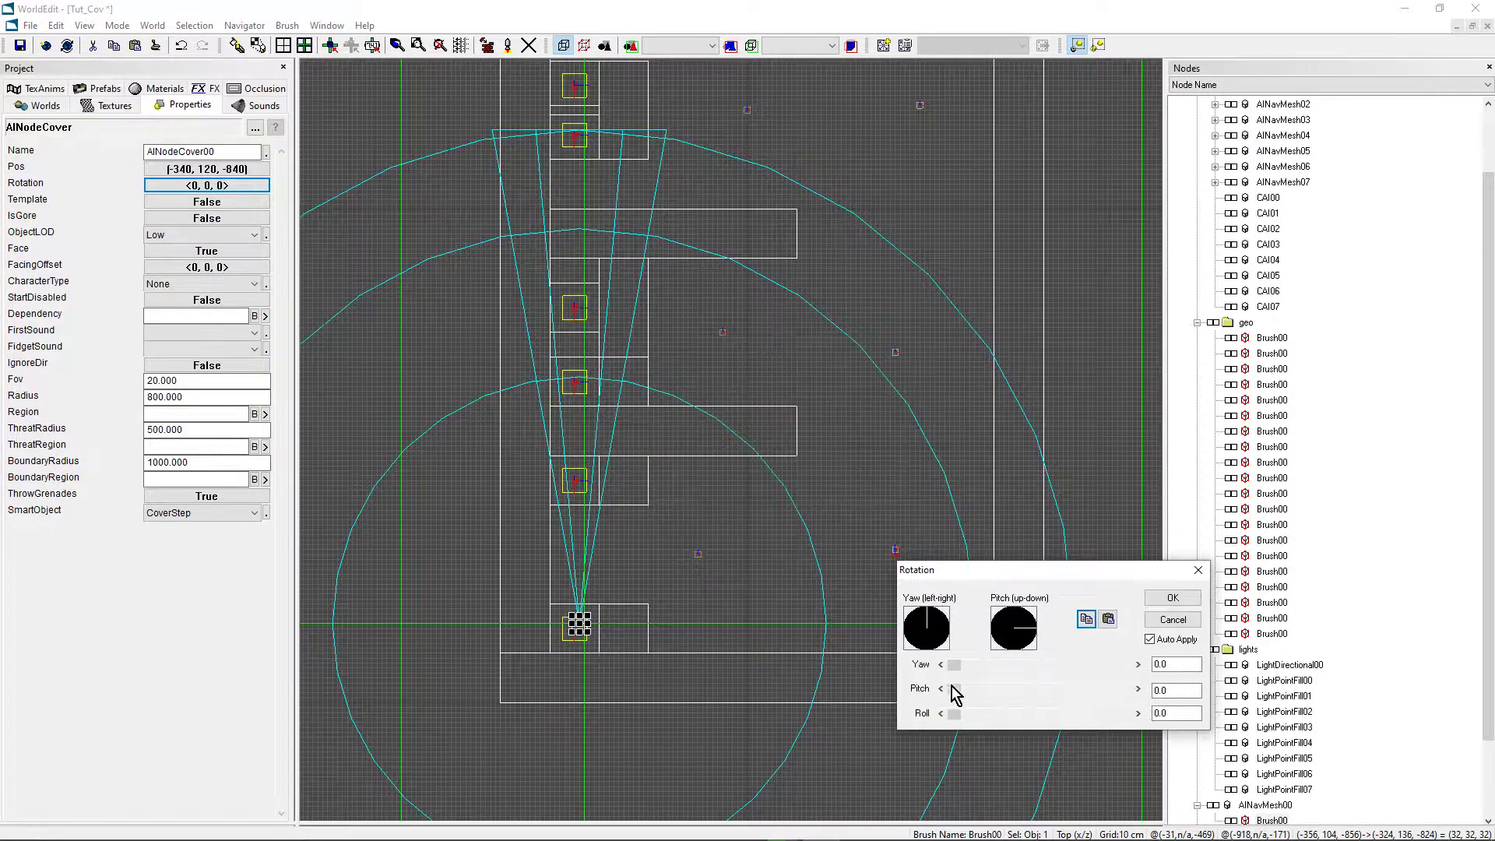
drag(955, 666, 992, 673)
click(940, 665)
click(1137, 666)
click(1137, 666)
drag(1008, 574, 762, 255)
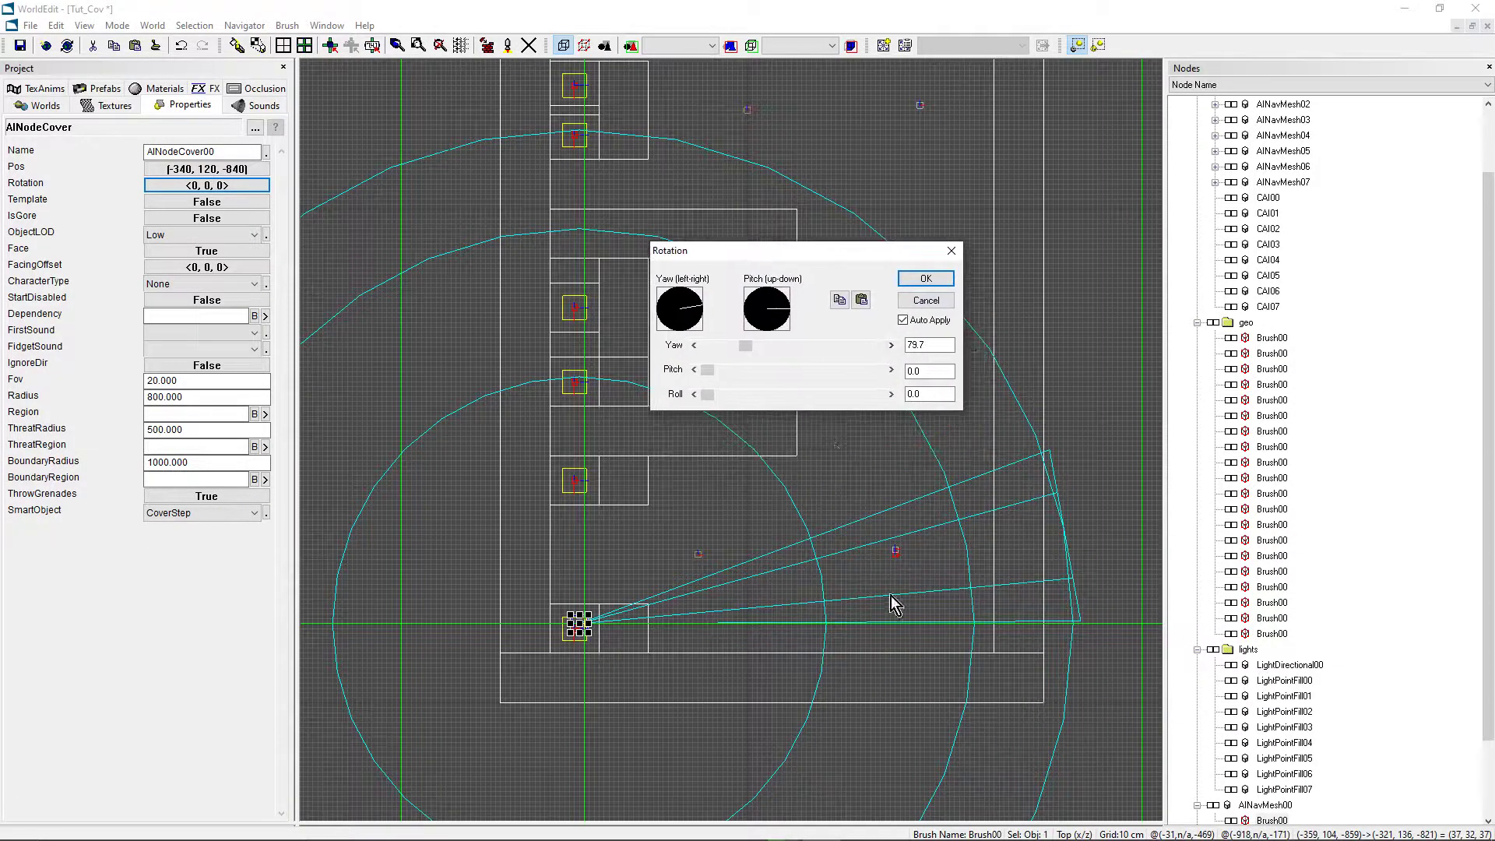
click(911, 282)
Examine the rotated cover node's field-of-view cone beside the pillar in the perspective and top views
scroll(732, 442, up, 4)
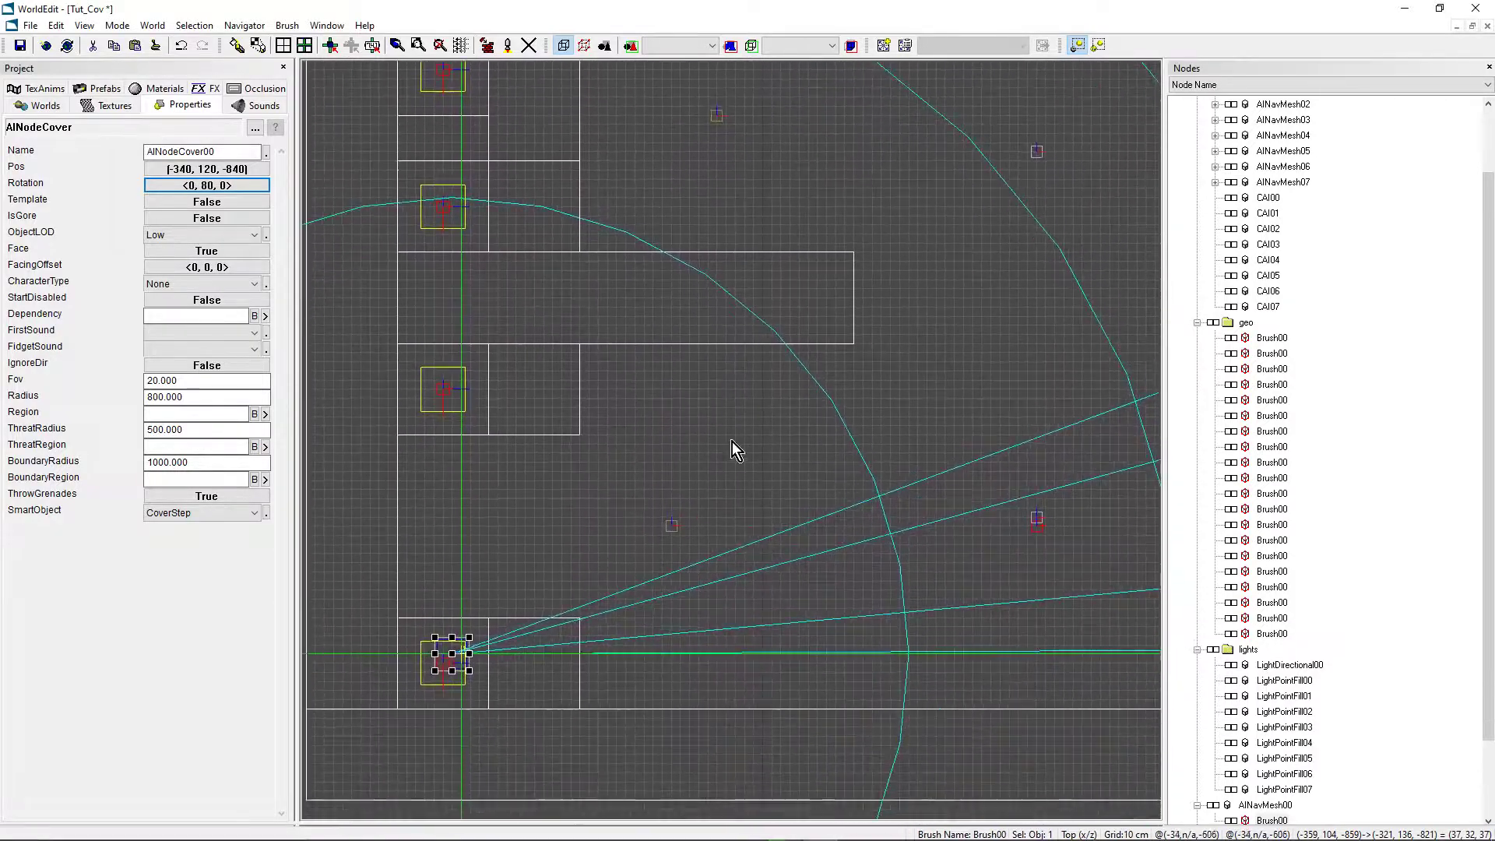
scroll(723, 420, down, 2)
key(p)
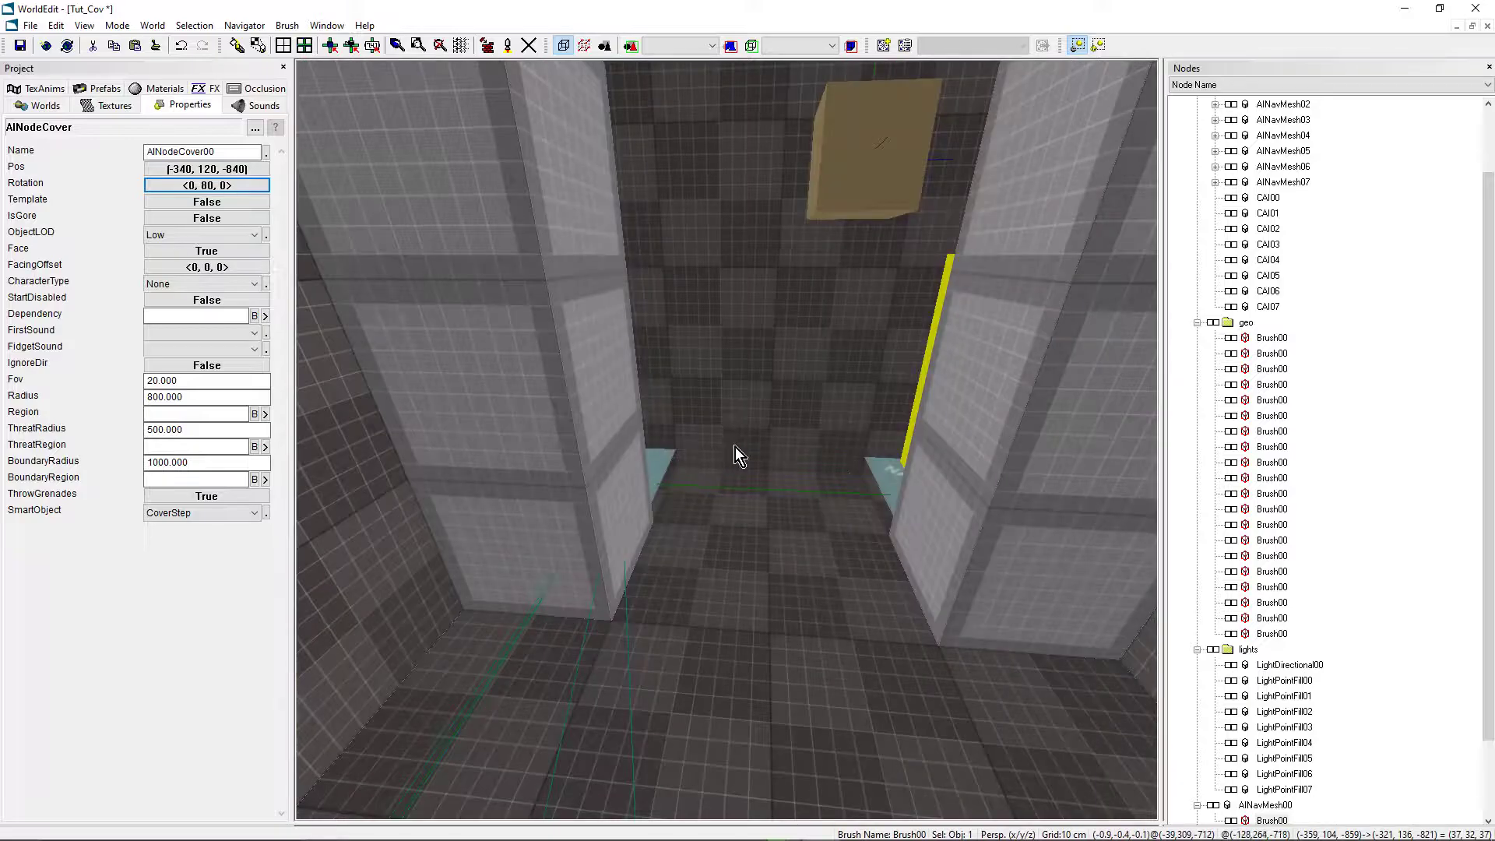
key(v)
right_drag(805, 448, 805, 422)
right_drag(711, 444, 711, 438)
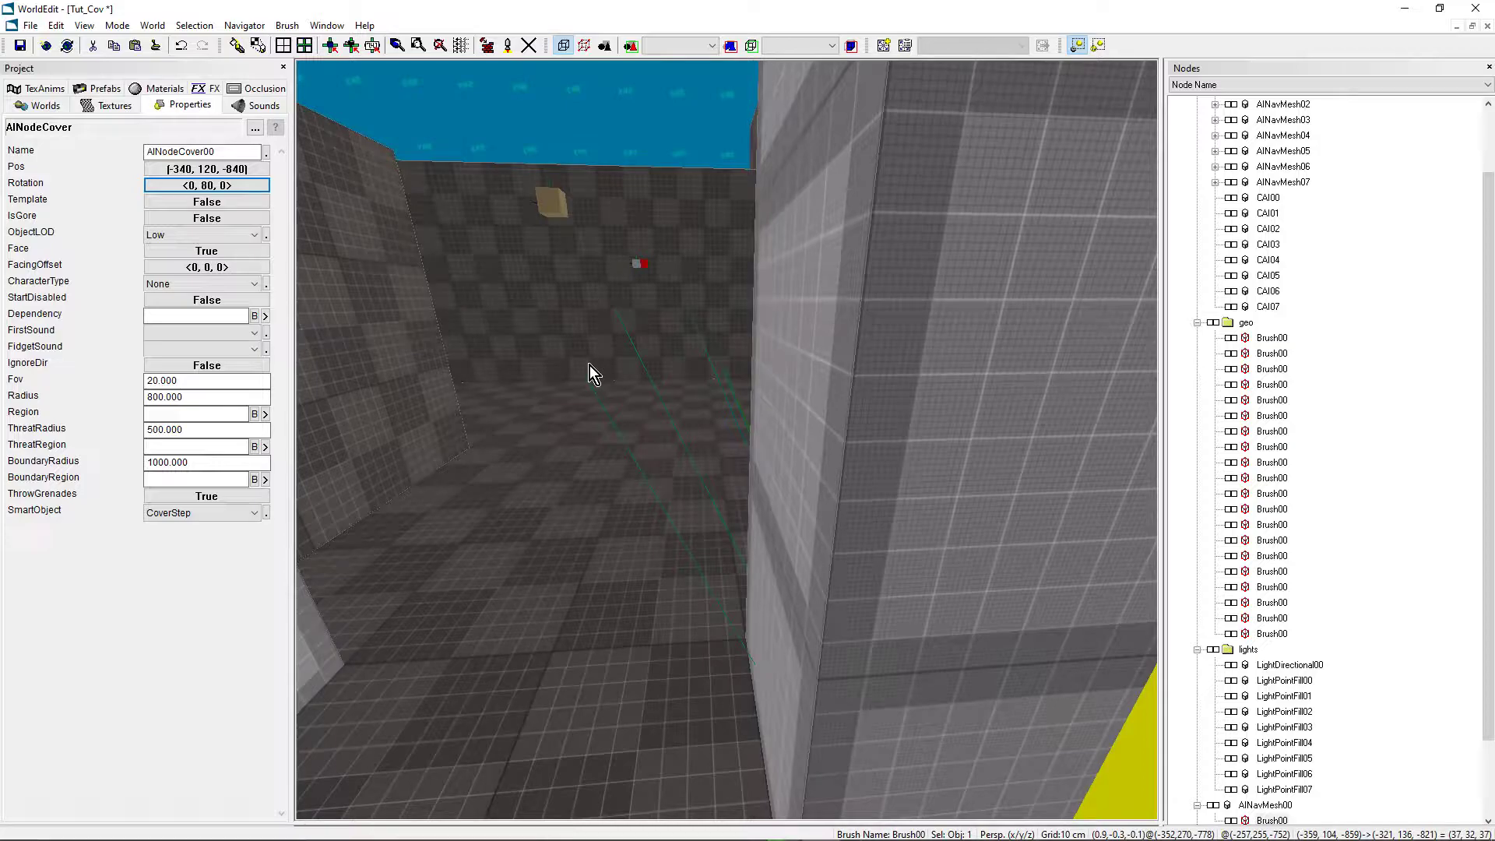
key(Tab)
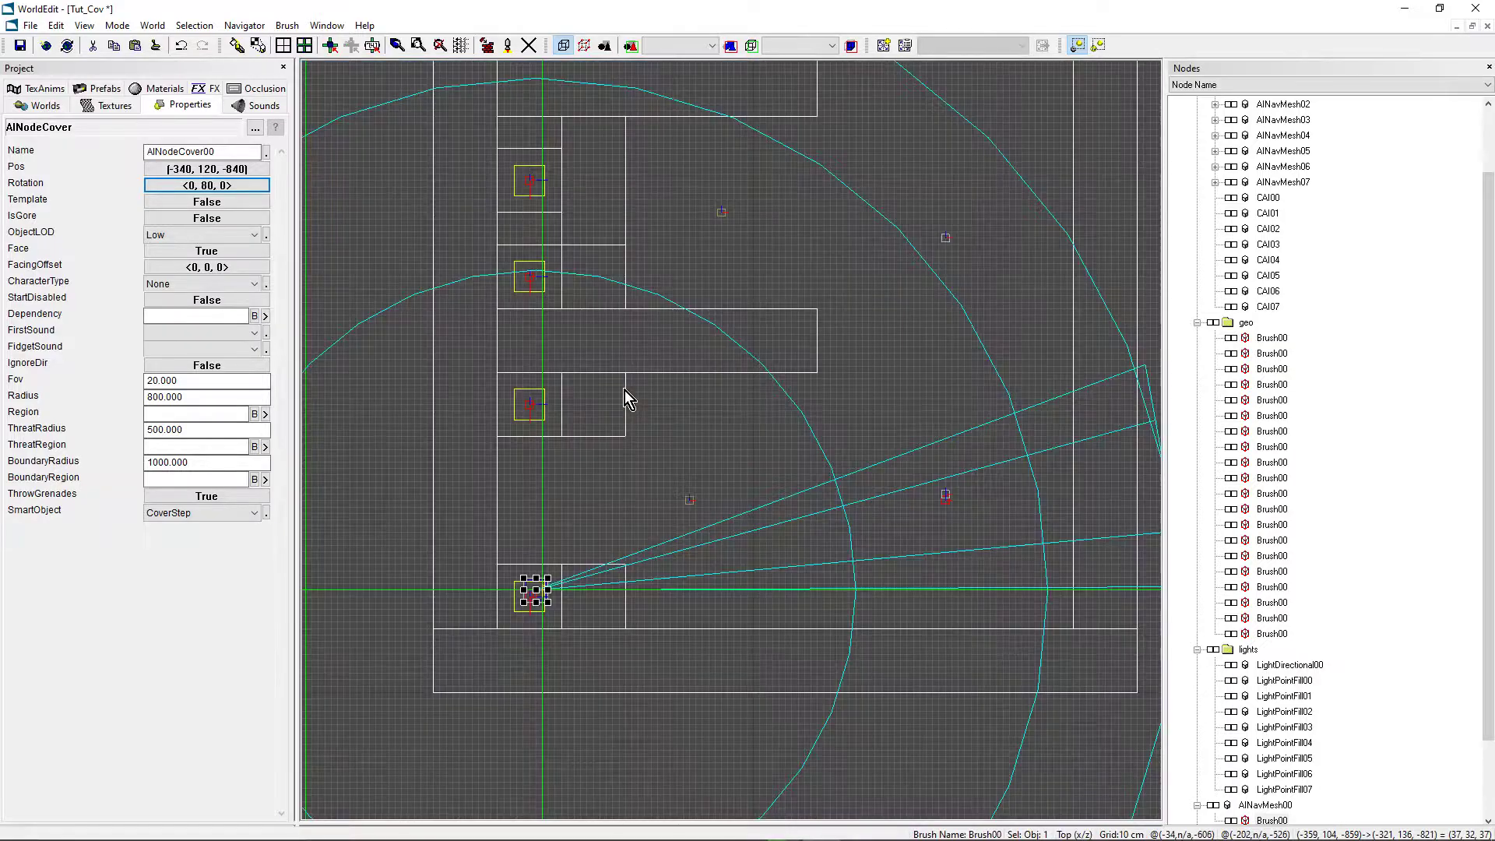
right_drag(710, 457, 734, 442)
scroll(847, 605, down, 3)
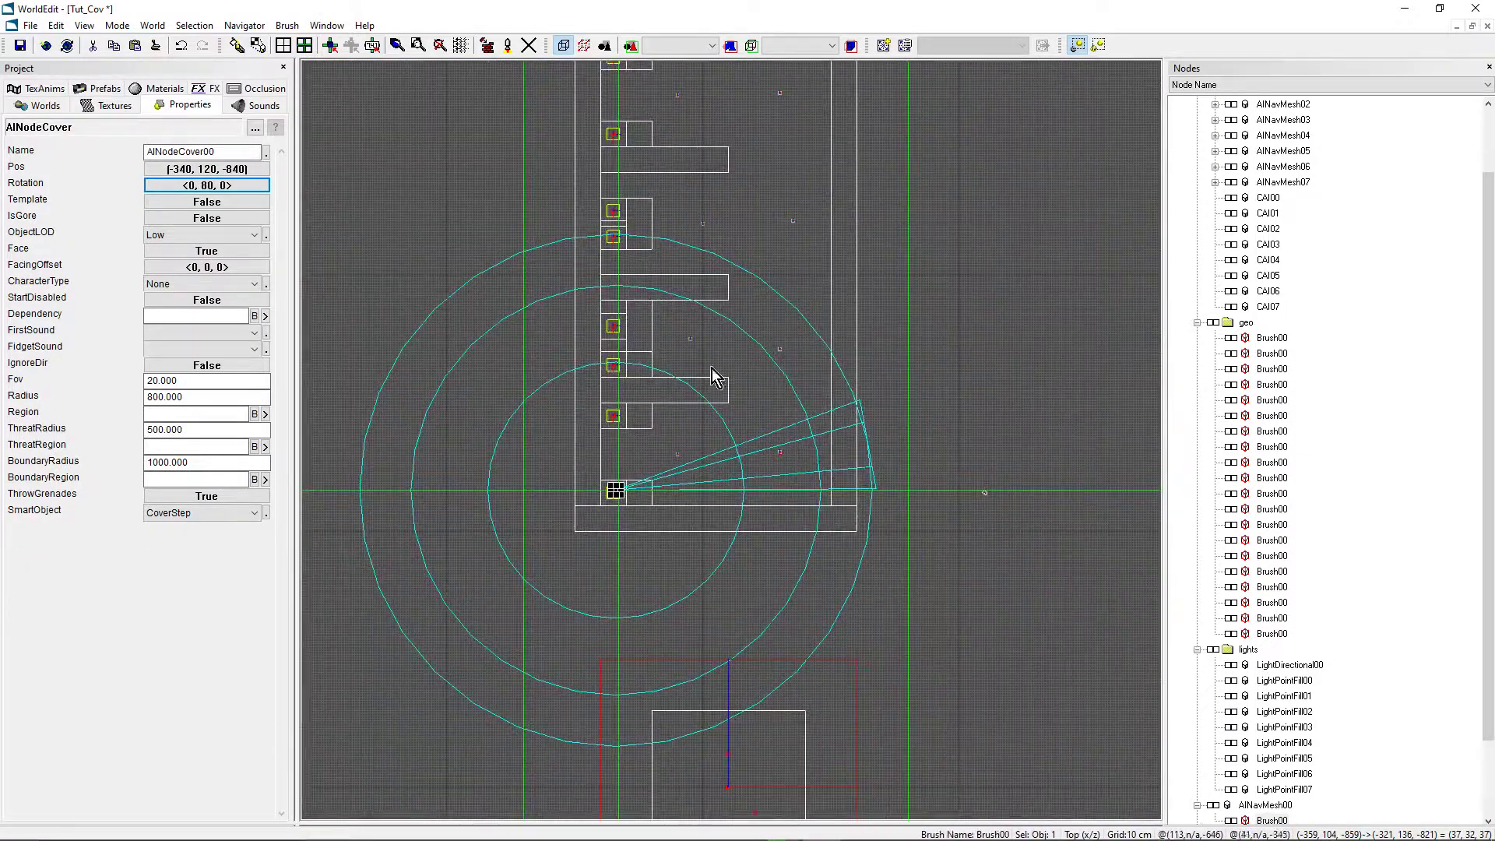
Try a BoundaryRadius of 2000 on the cover node and restore it to 1000
scroll(806, 541, up, 4)
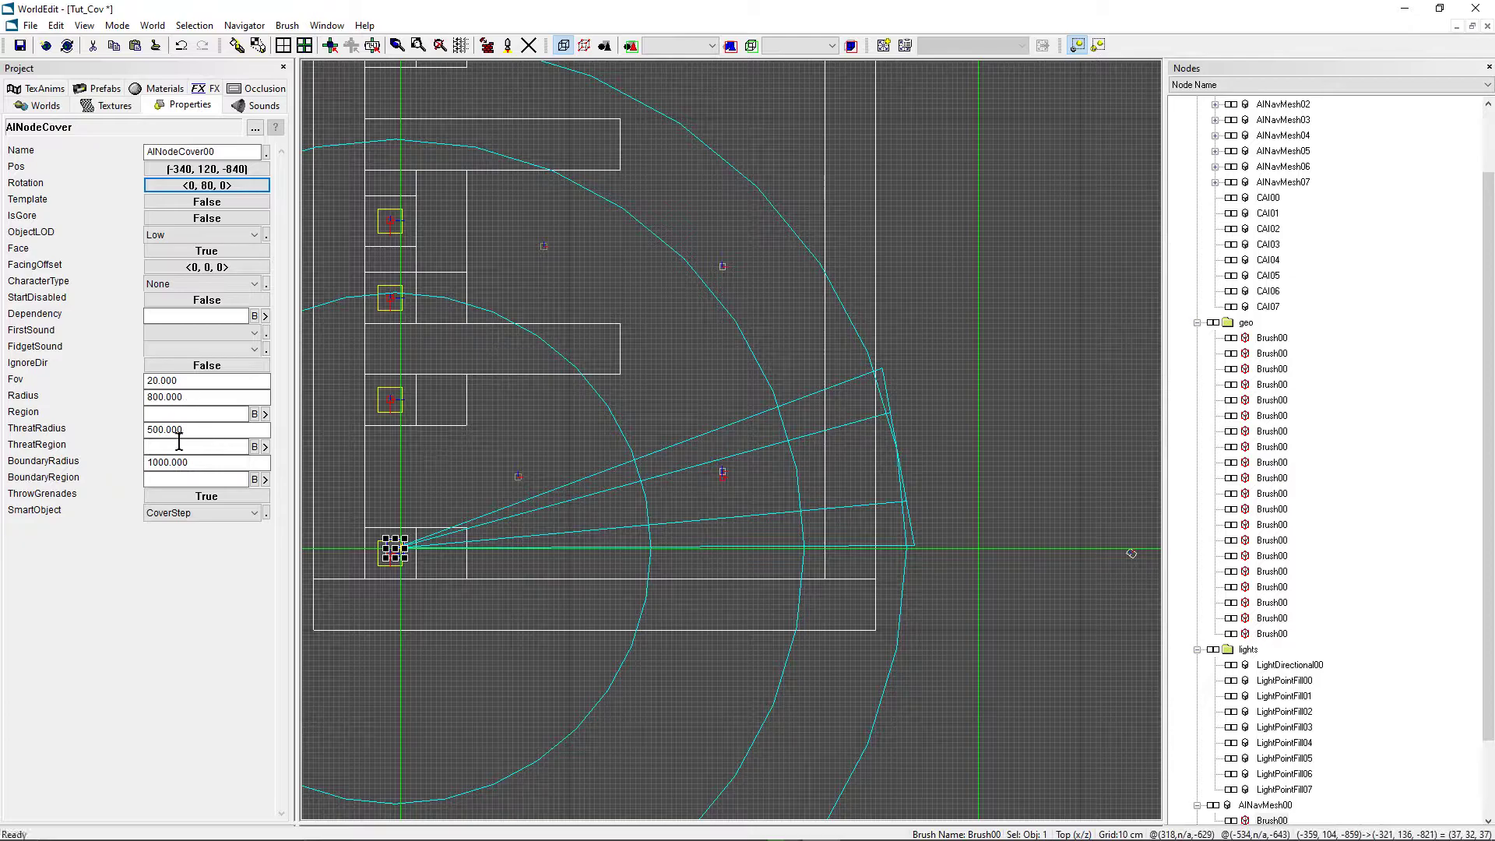
drag(153, 465, 145, 464)
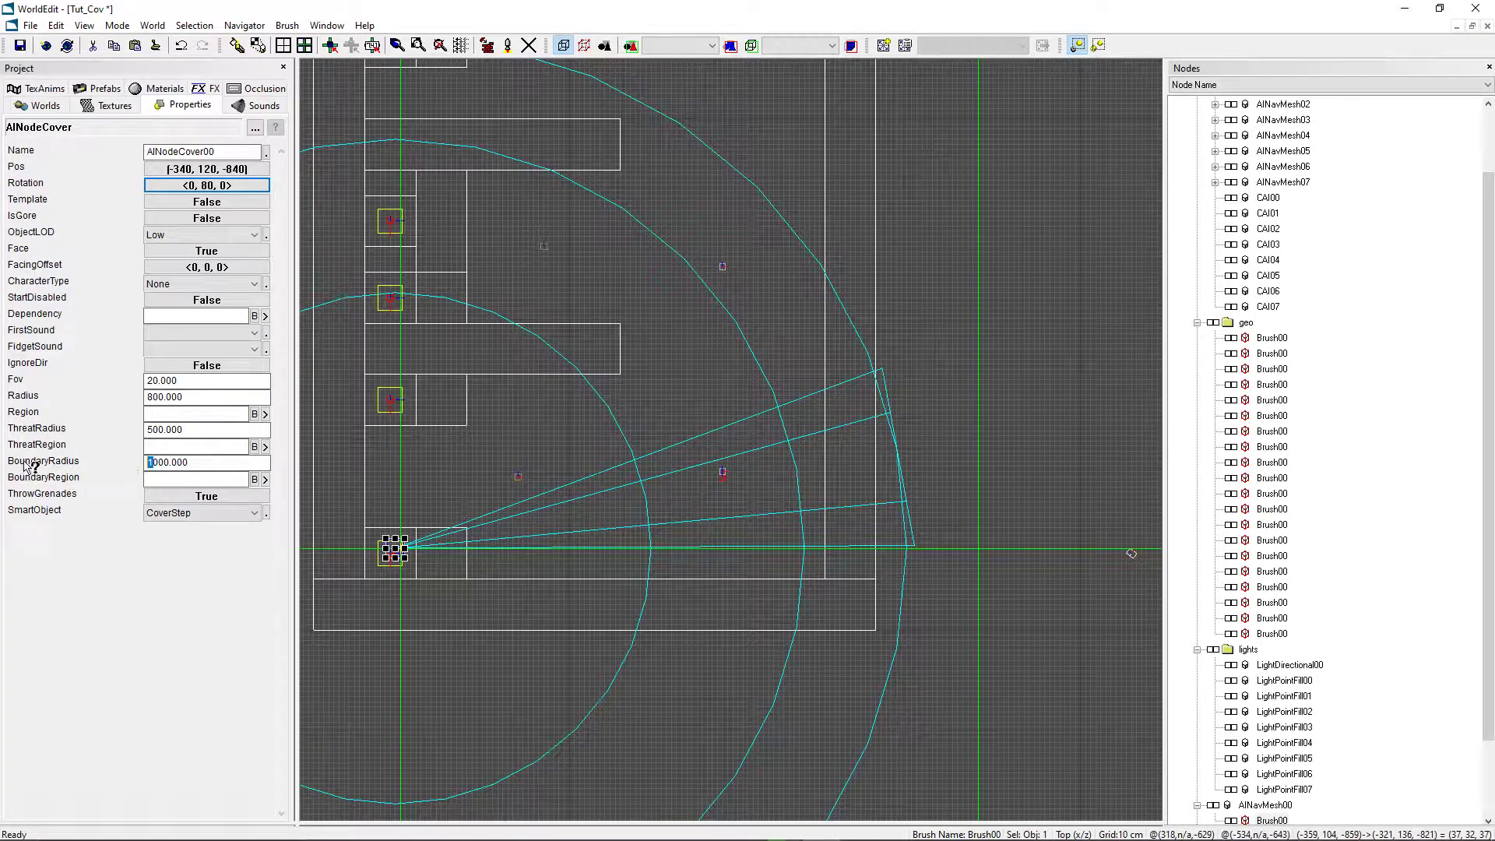
text(2)
key(Return)
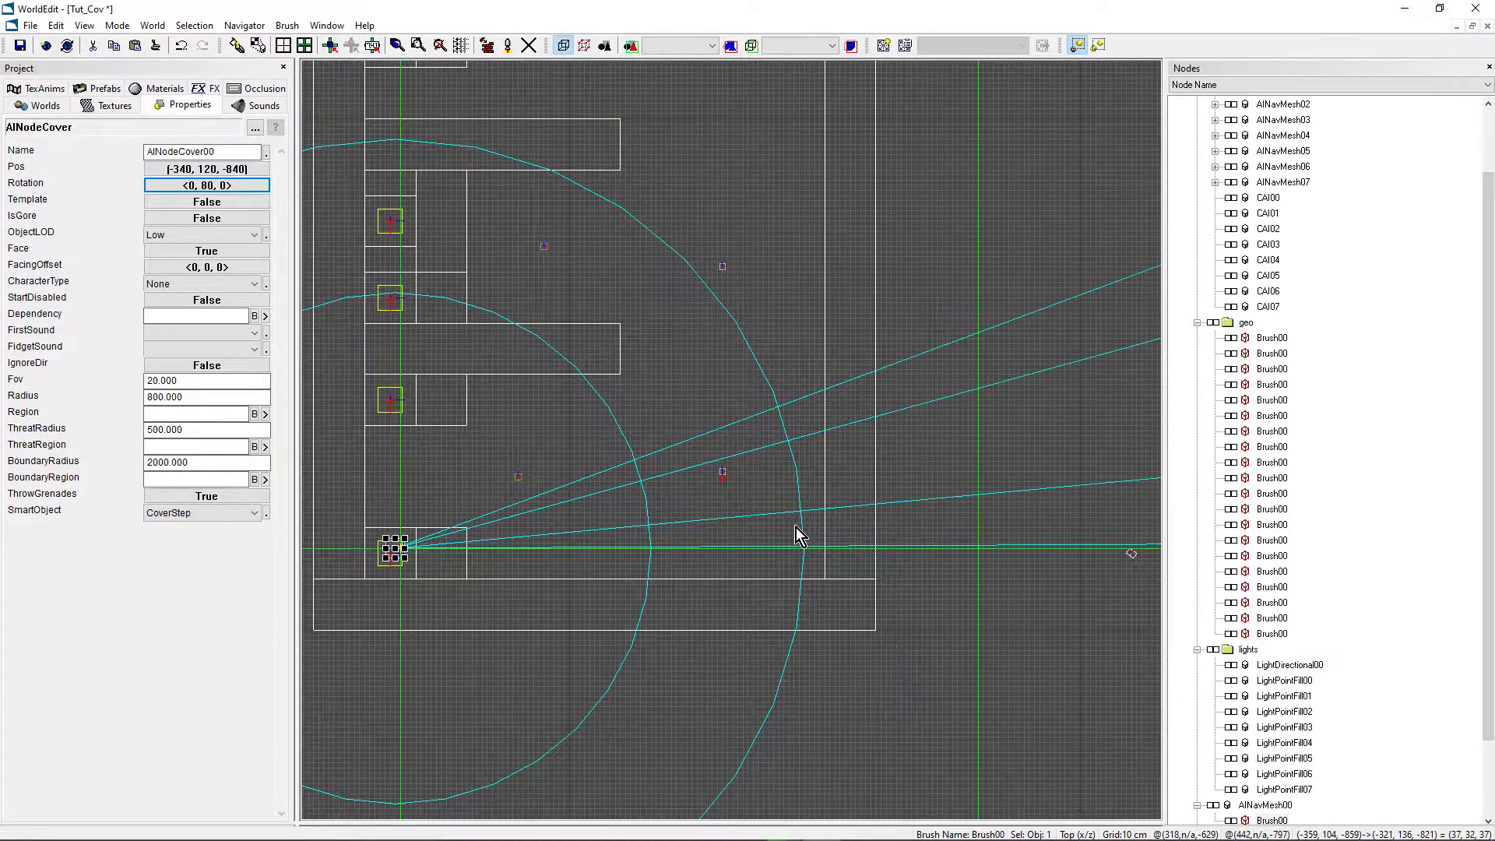
scroll(758, 513, down, 3)
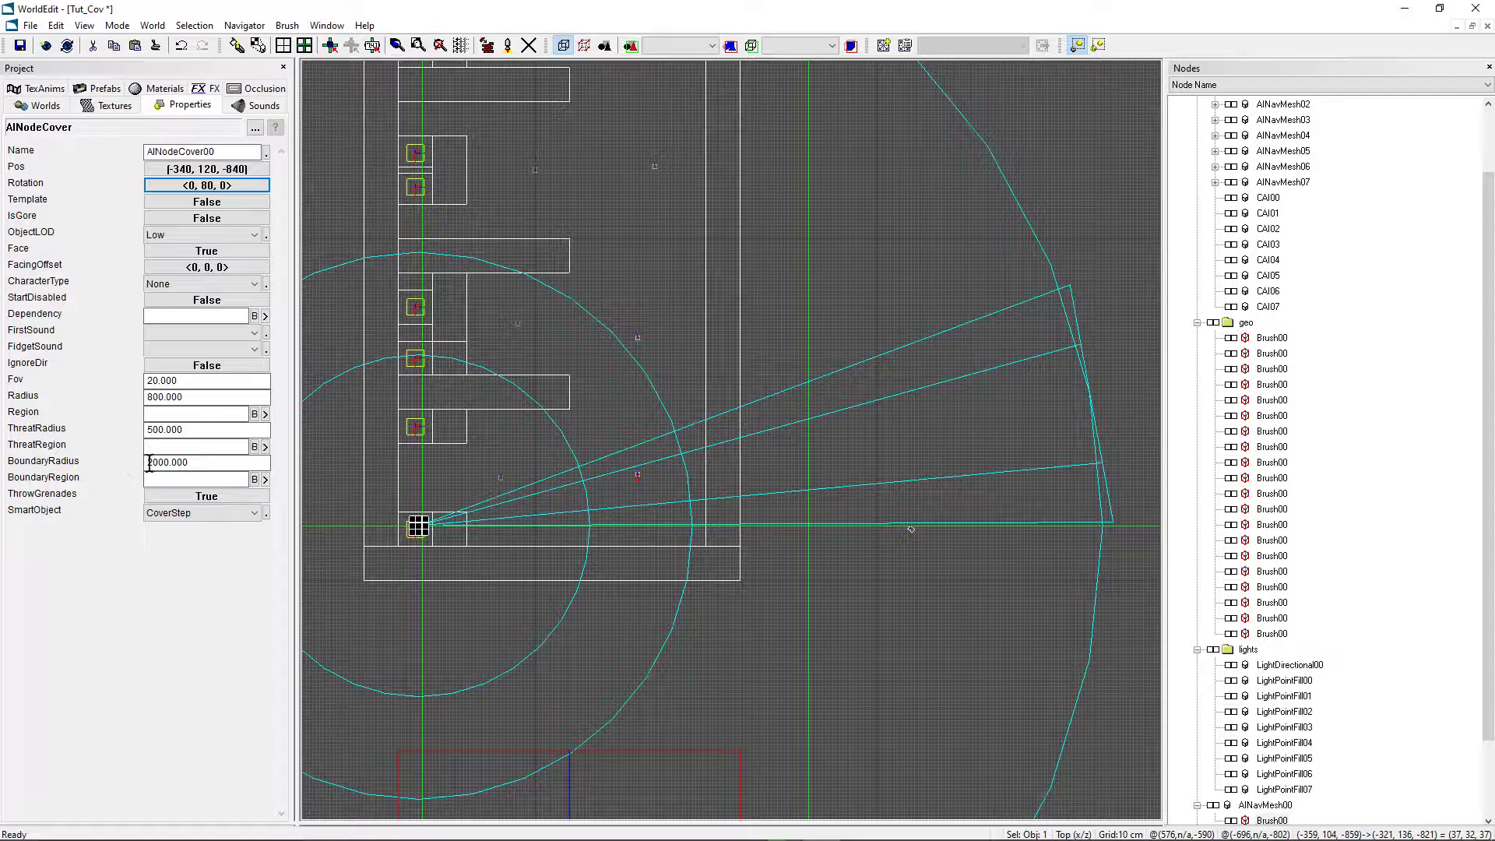
drag(153, 460, 136, 458)
text(1)
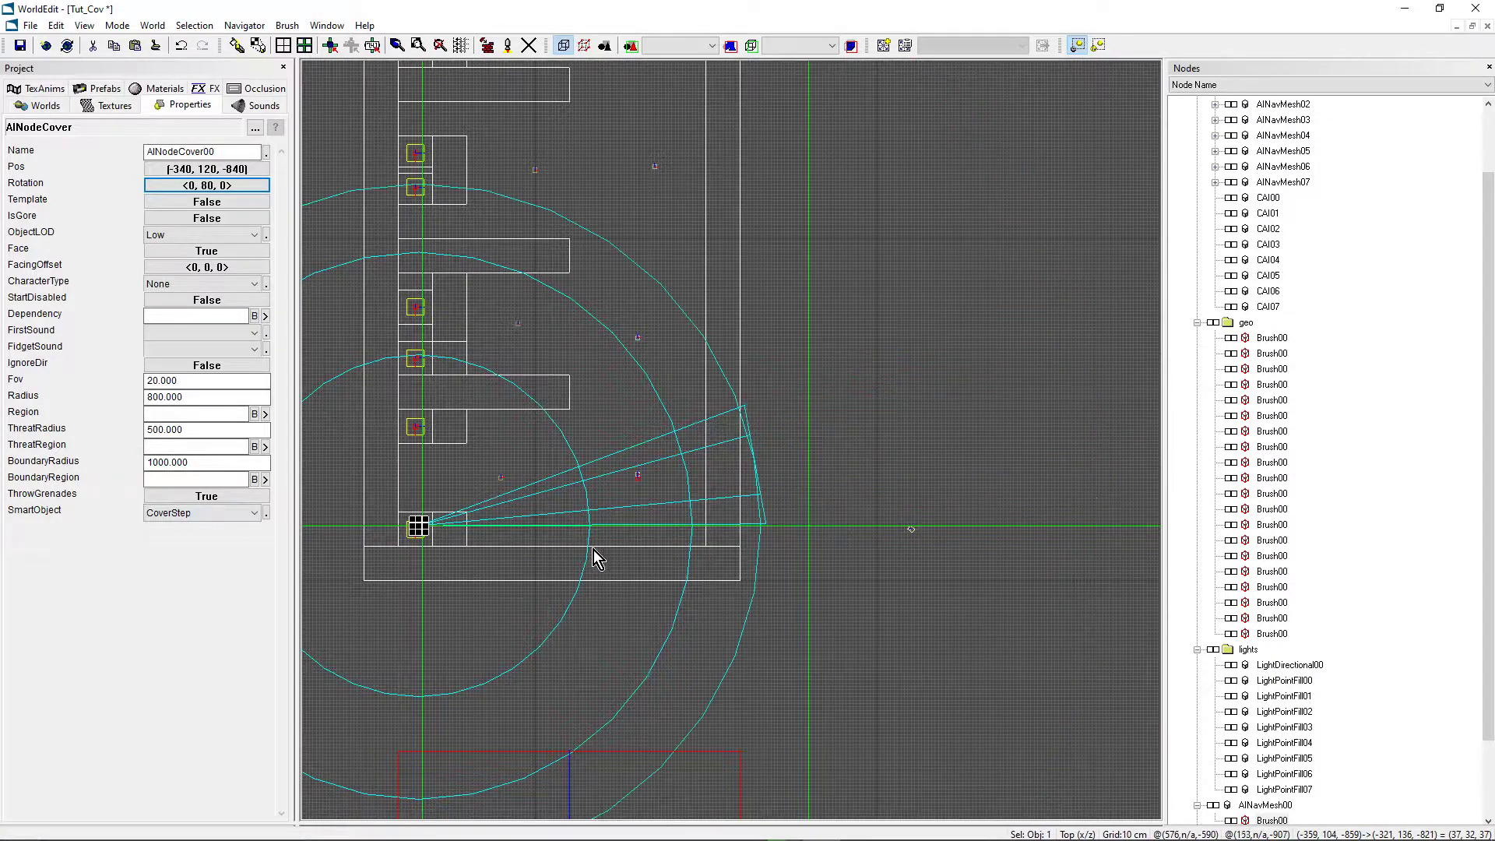
Examine the cover node's Radius and ThreatRadius properties against their circles in the top view
scroll(888, 651, up, 2)
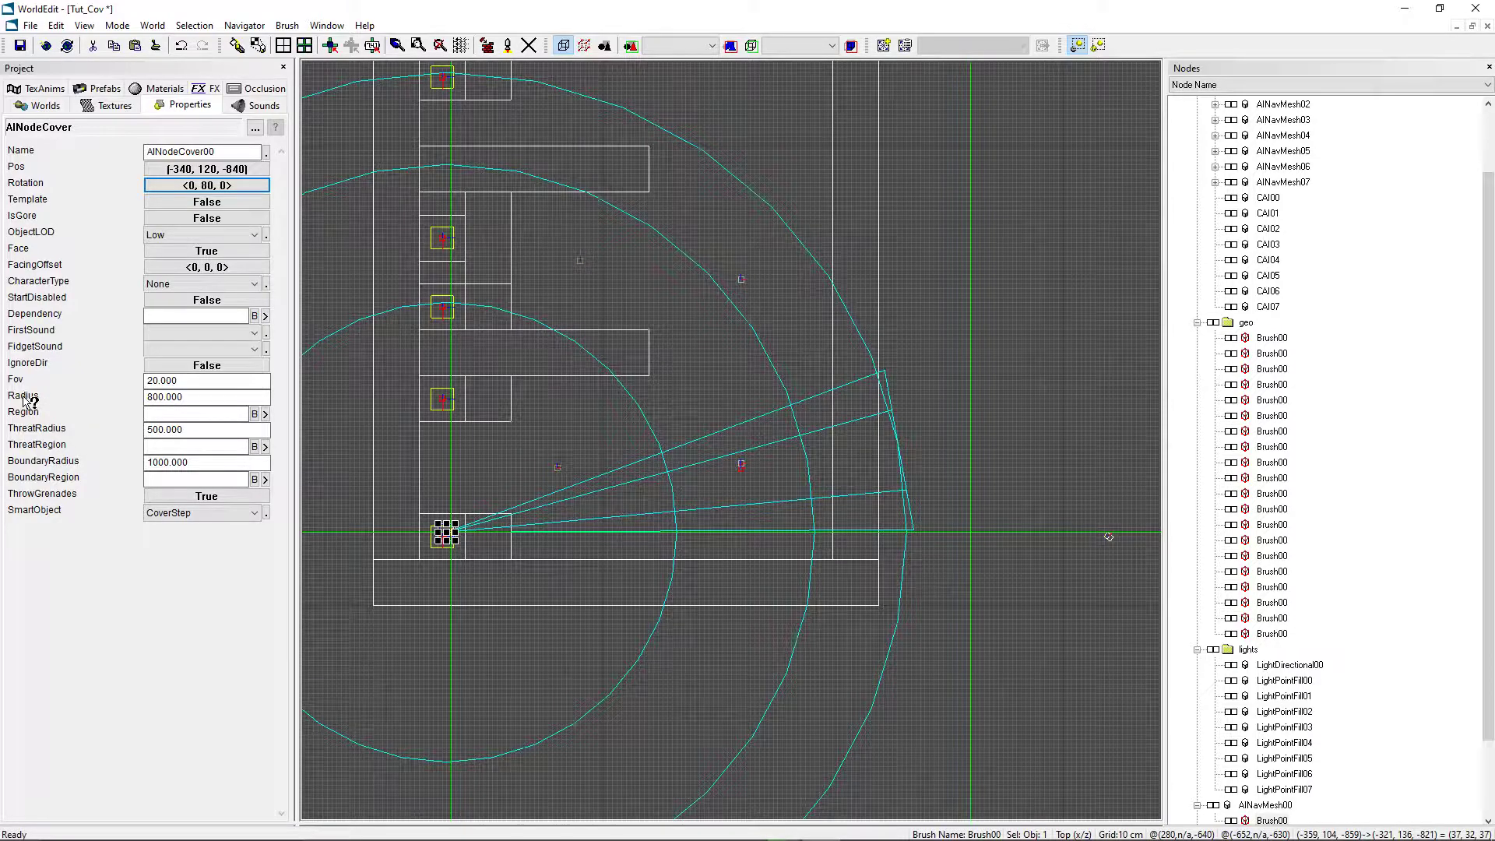
drag(185, 395, 149, 395)
scroll(819, 475, up, 2)
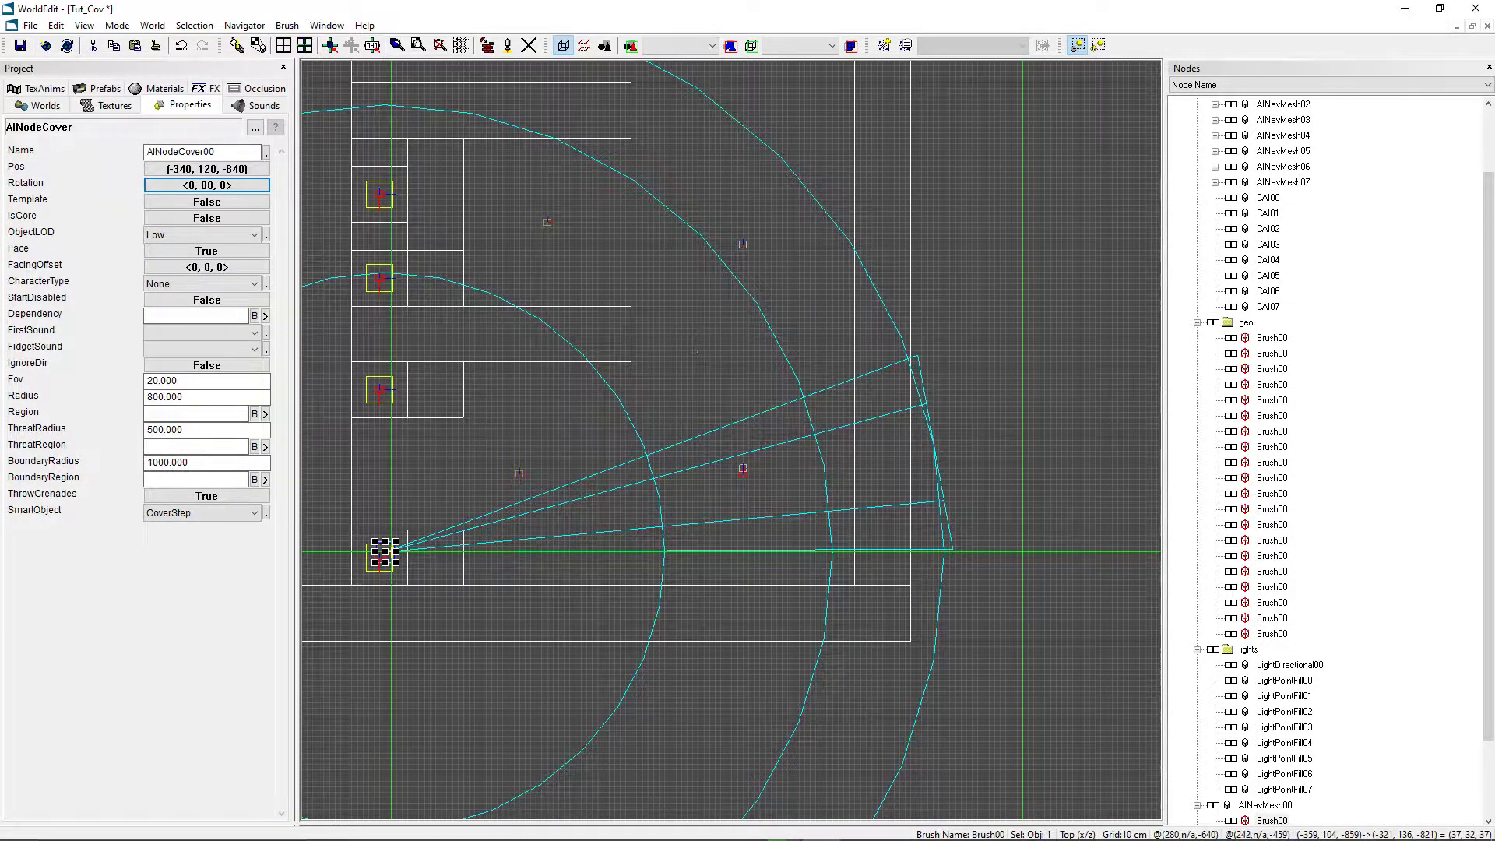
scroll(698, 334, down, 2)
scroll(801, 381, up, 4)
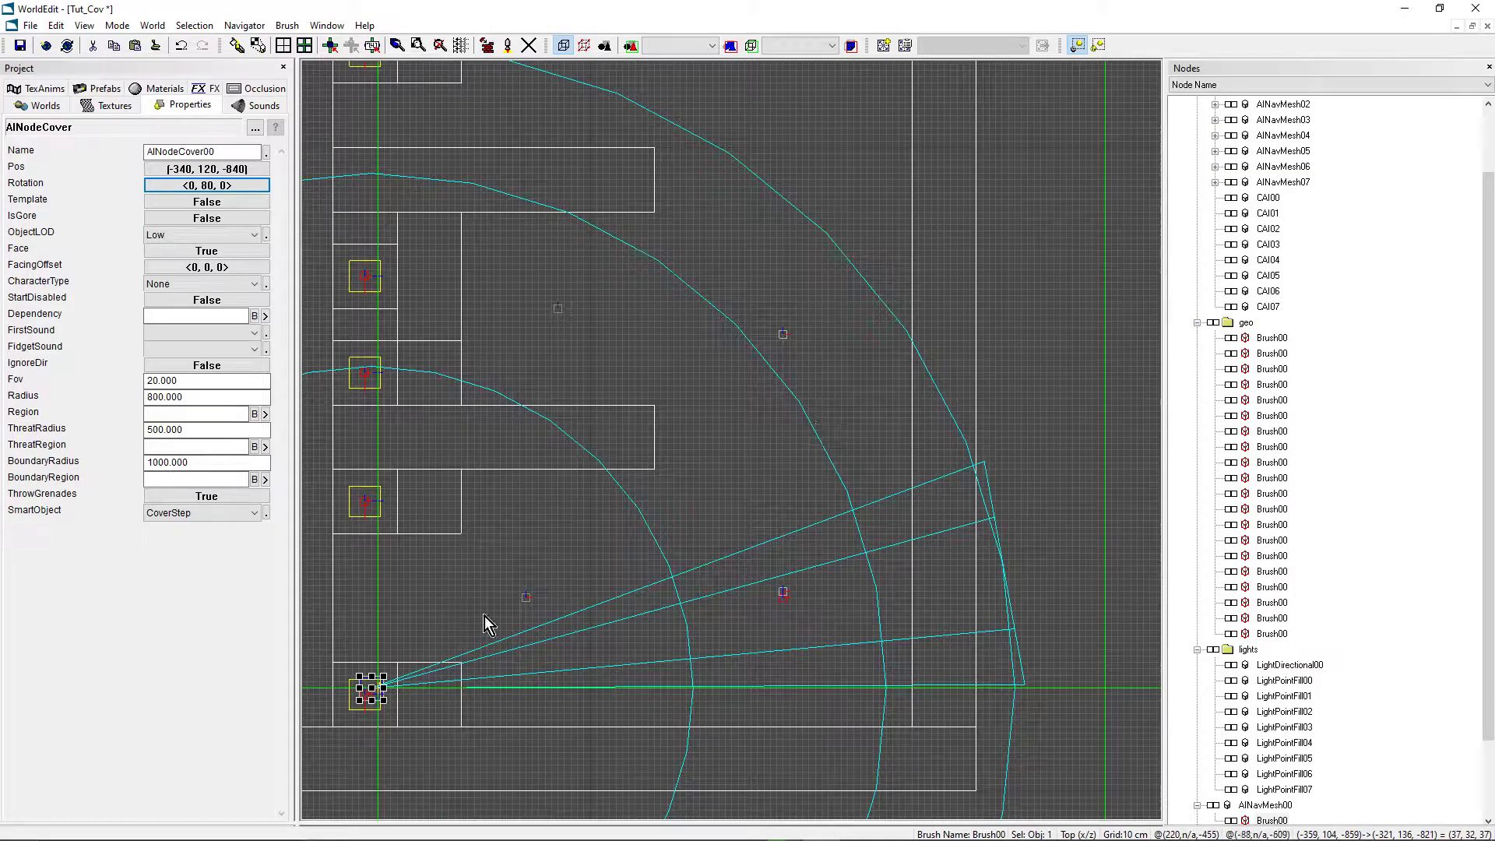
scroll(545, 623, down, 3)
scroll(704, 478, up, 1)
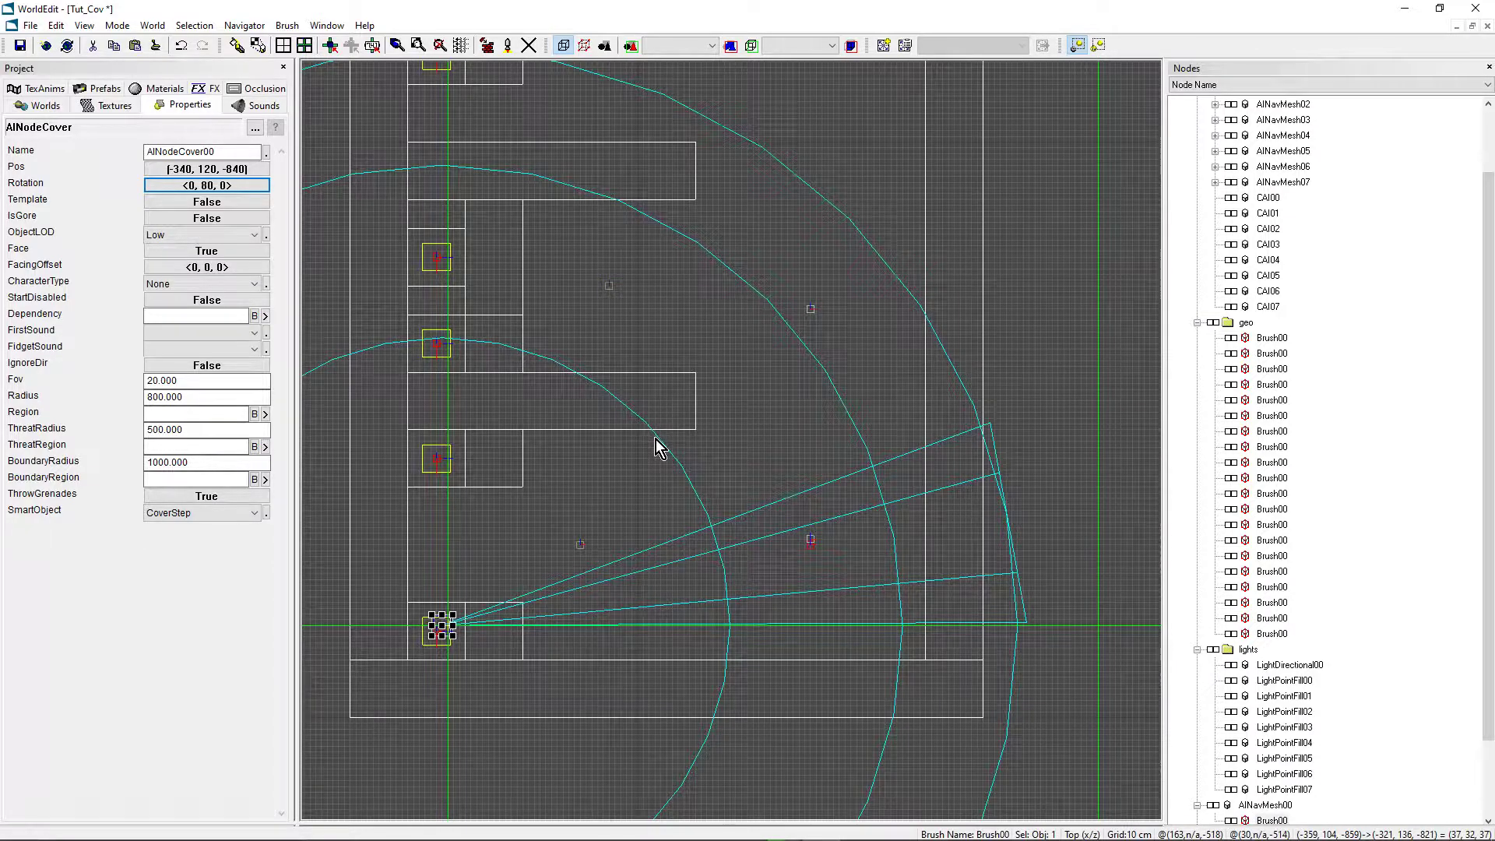
click(43, 429)
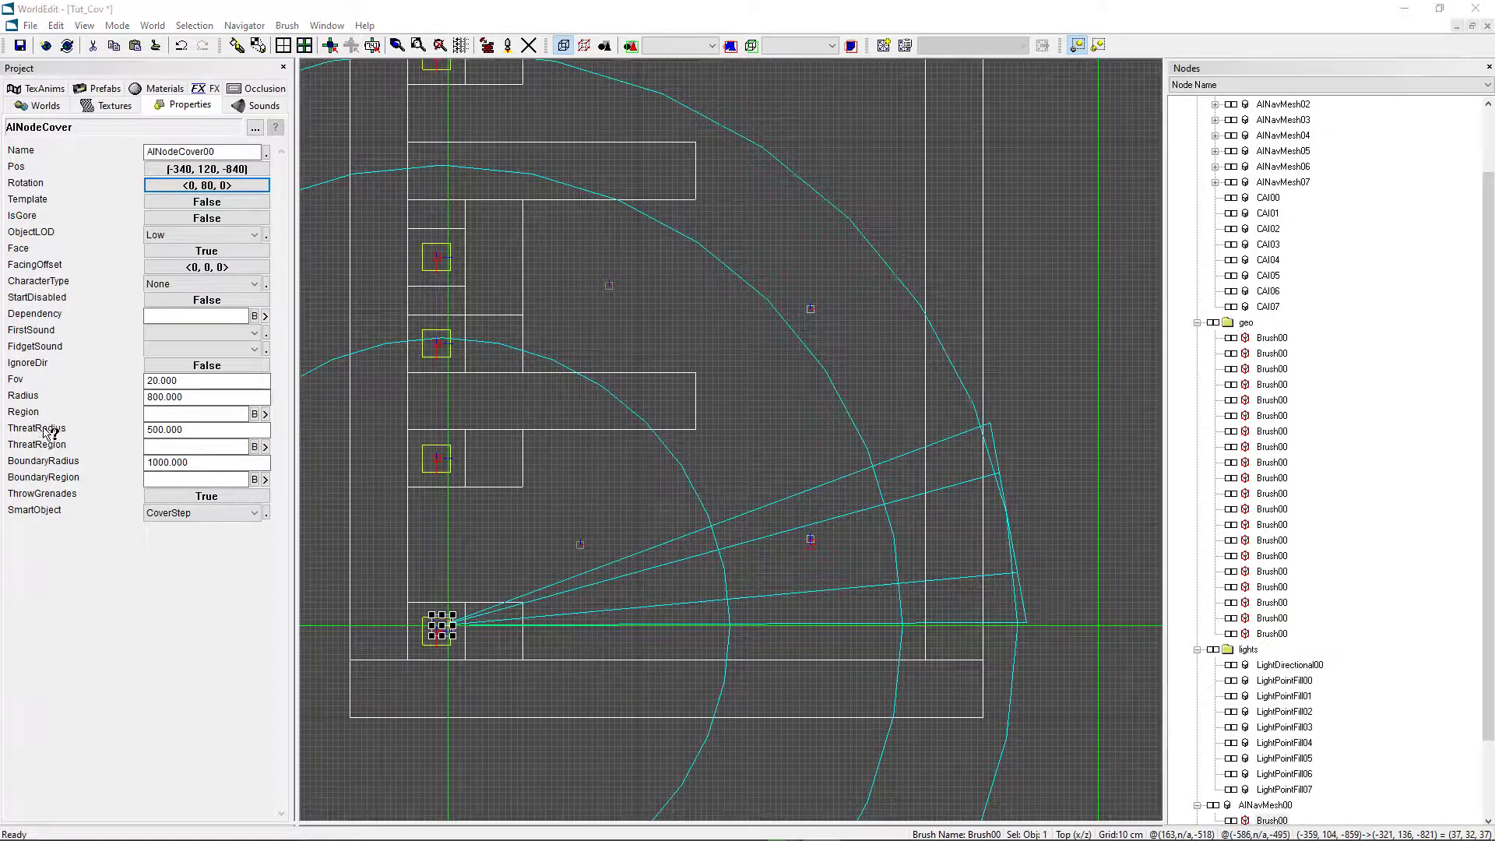
click(154, 668)
drag(213, 431, 117, 429)
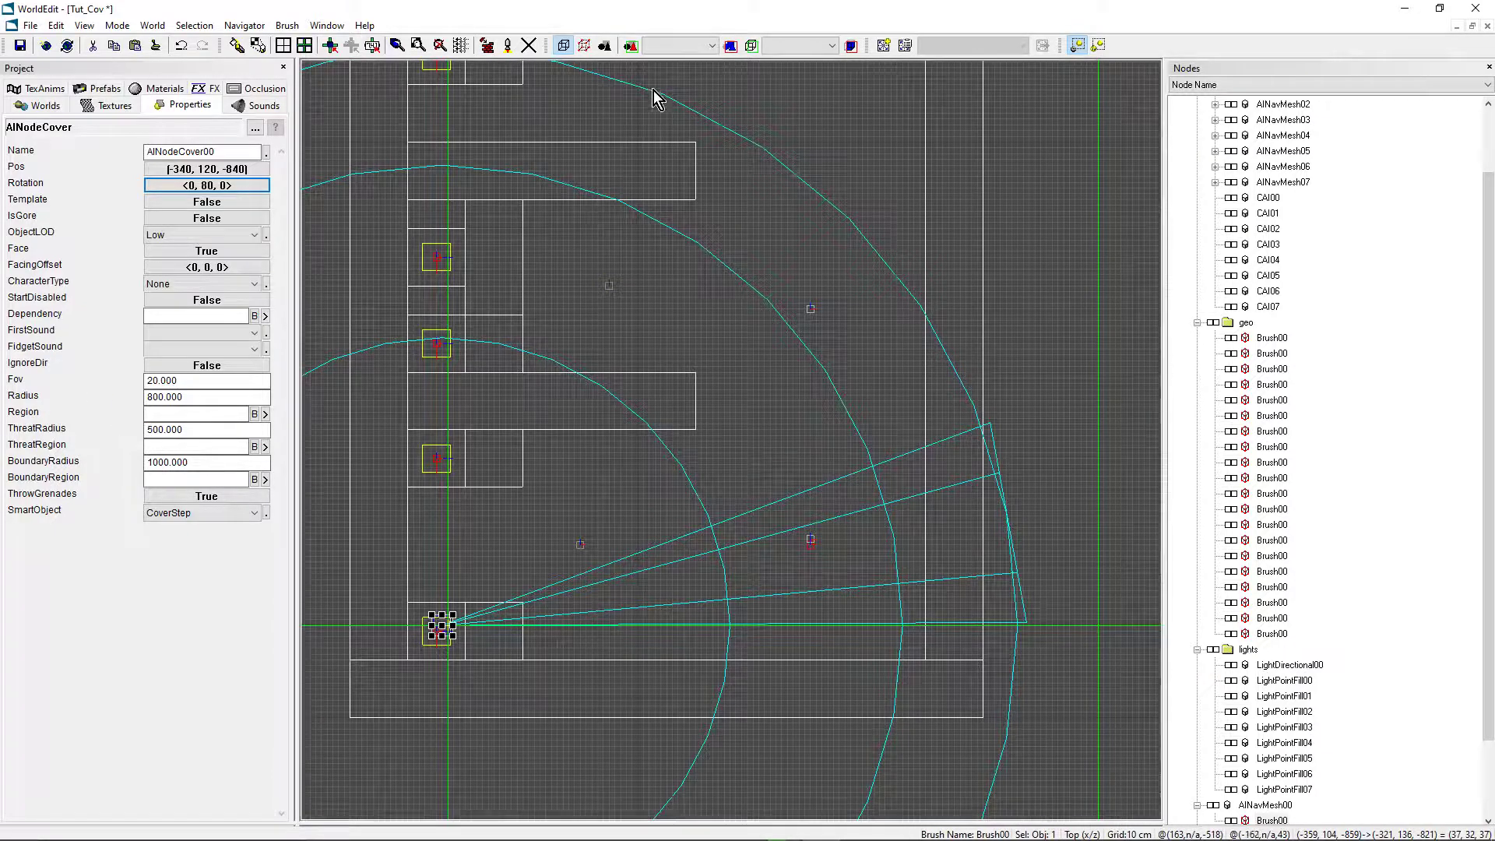
scroll(639, 494, up, 1)
scroll(736, 432, up, 2)
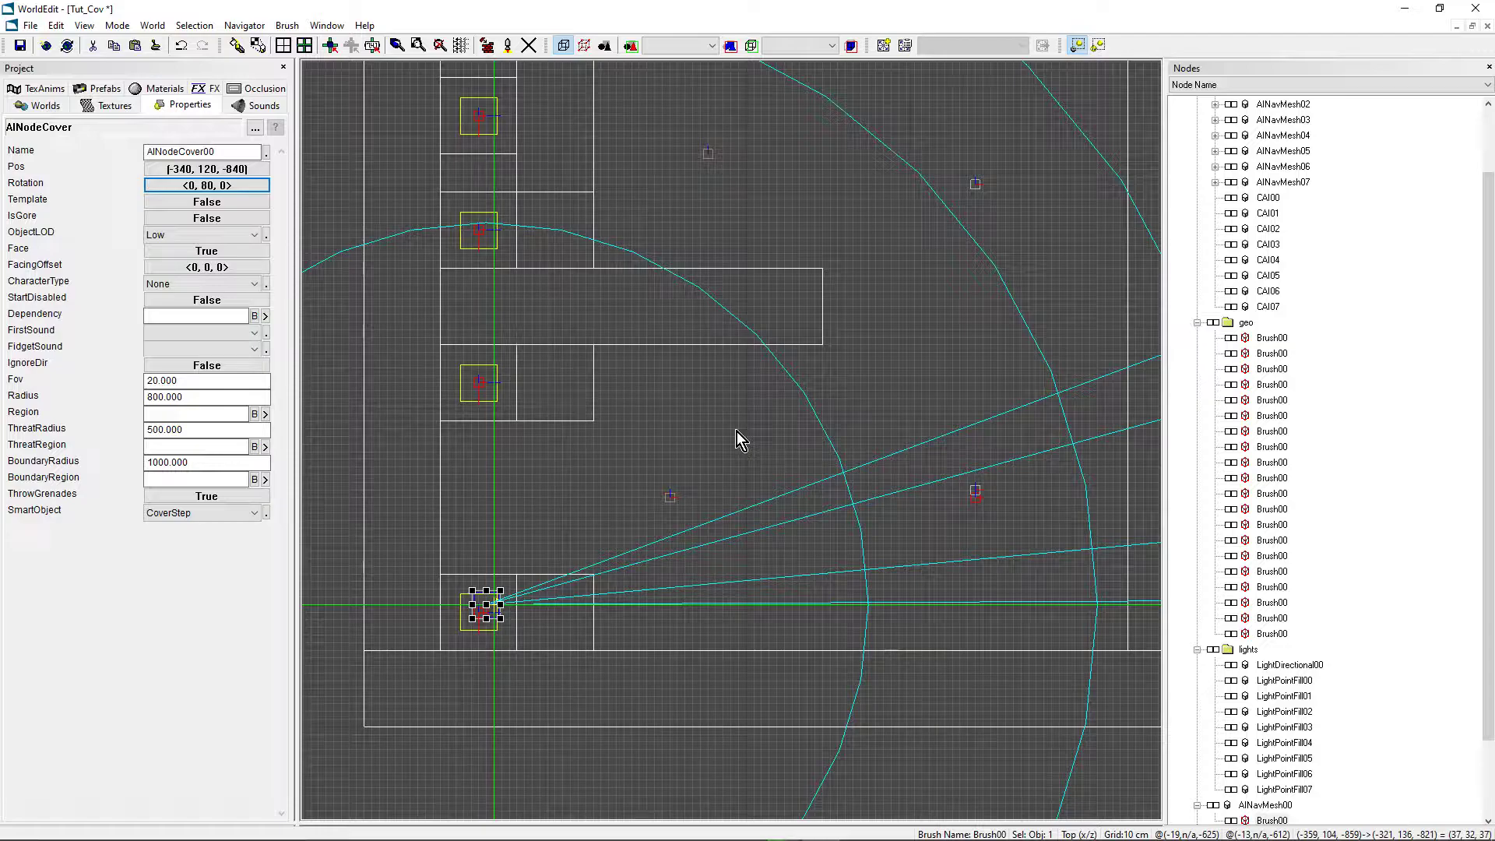
Set the cover node's roll to 180 degrees in its rotation settings, checking its side of the pillar in the perspective view
key(Tab)
mouse_move(689, 433)
right_down()
mouse_move(695, 498)
mouse_move(677, 433)
mouse_move(727, 454)
mouse_move(742, 424)
mouse_move(766, 438)
mouse_move(727, 441)
right_up()
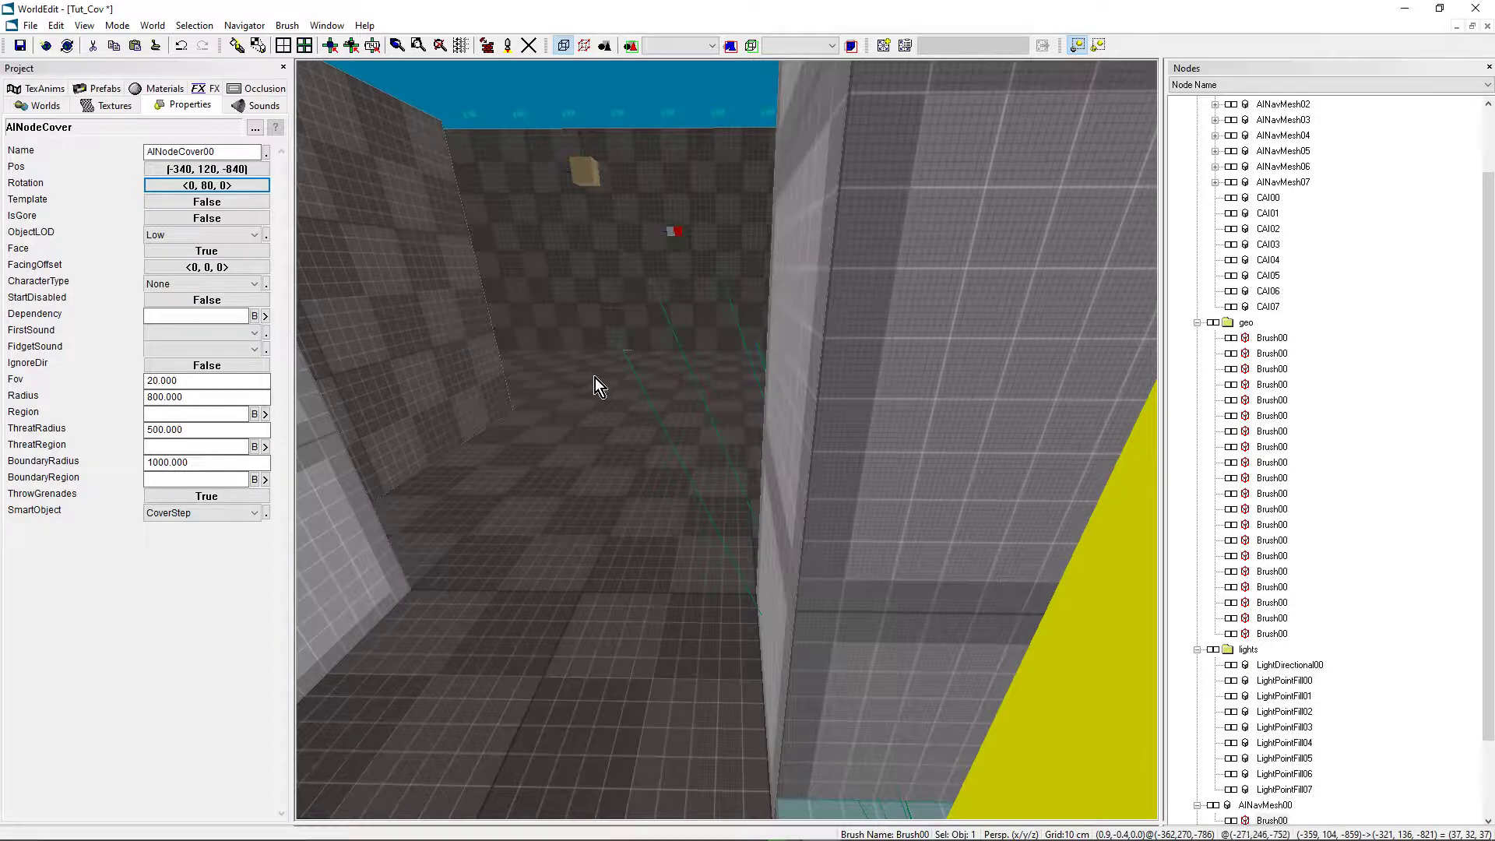
click(194, 187)
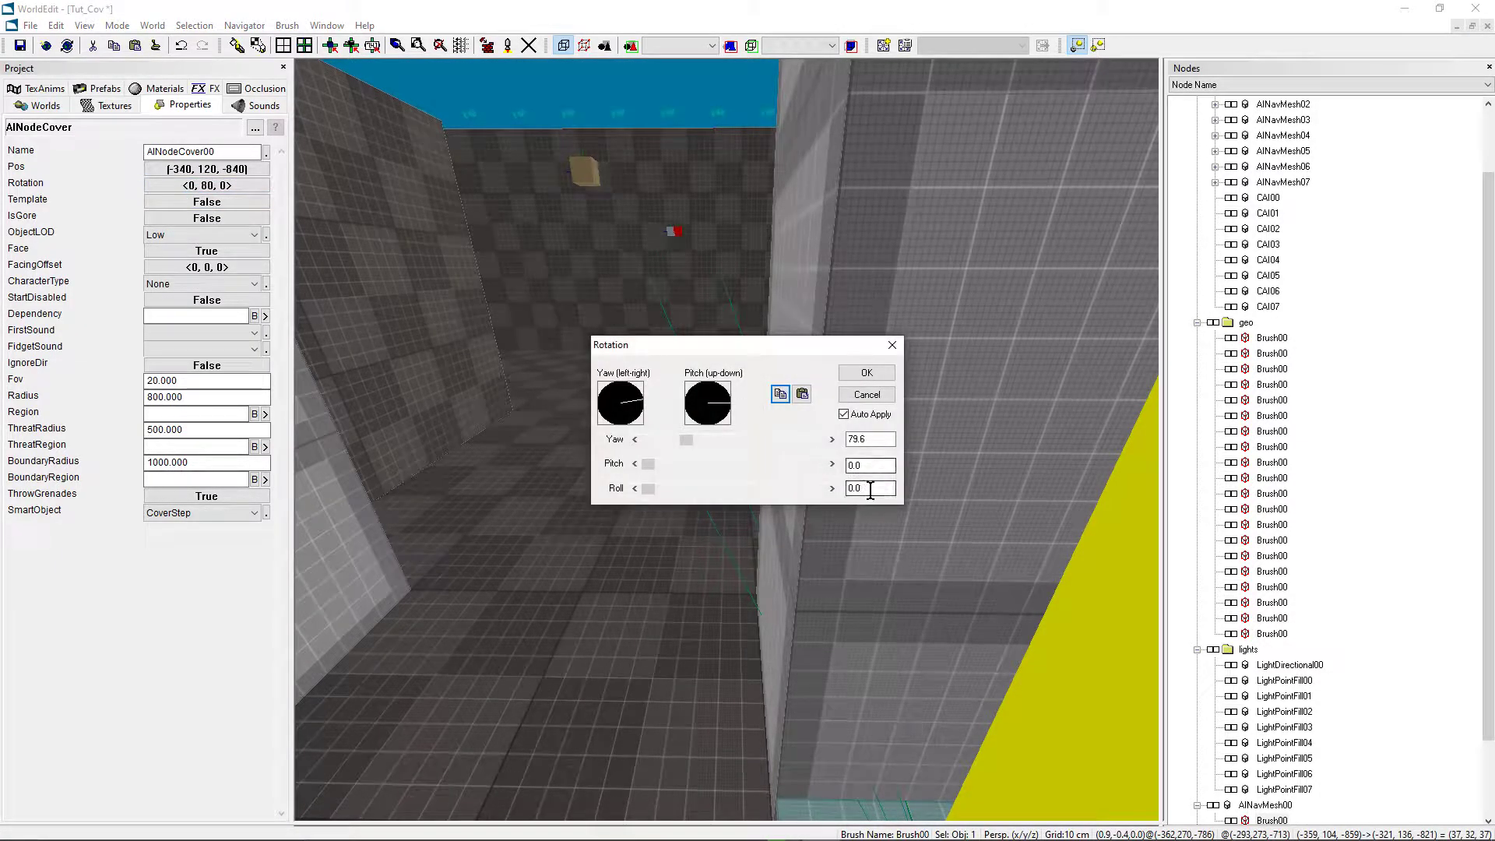
drag(868, 489, 729, 493)
text(180)
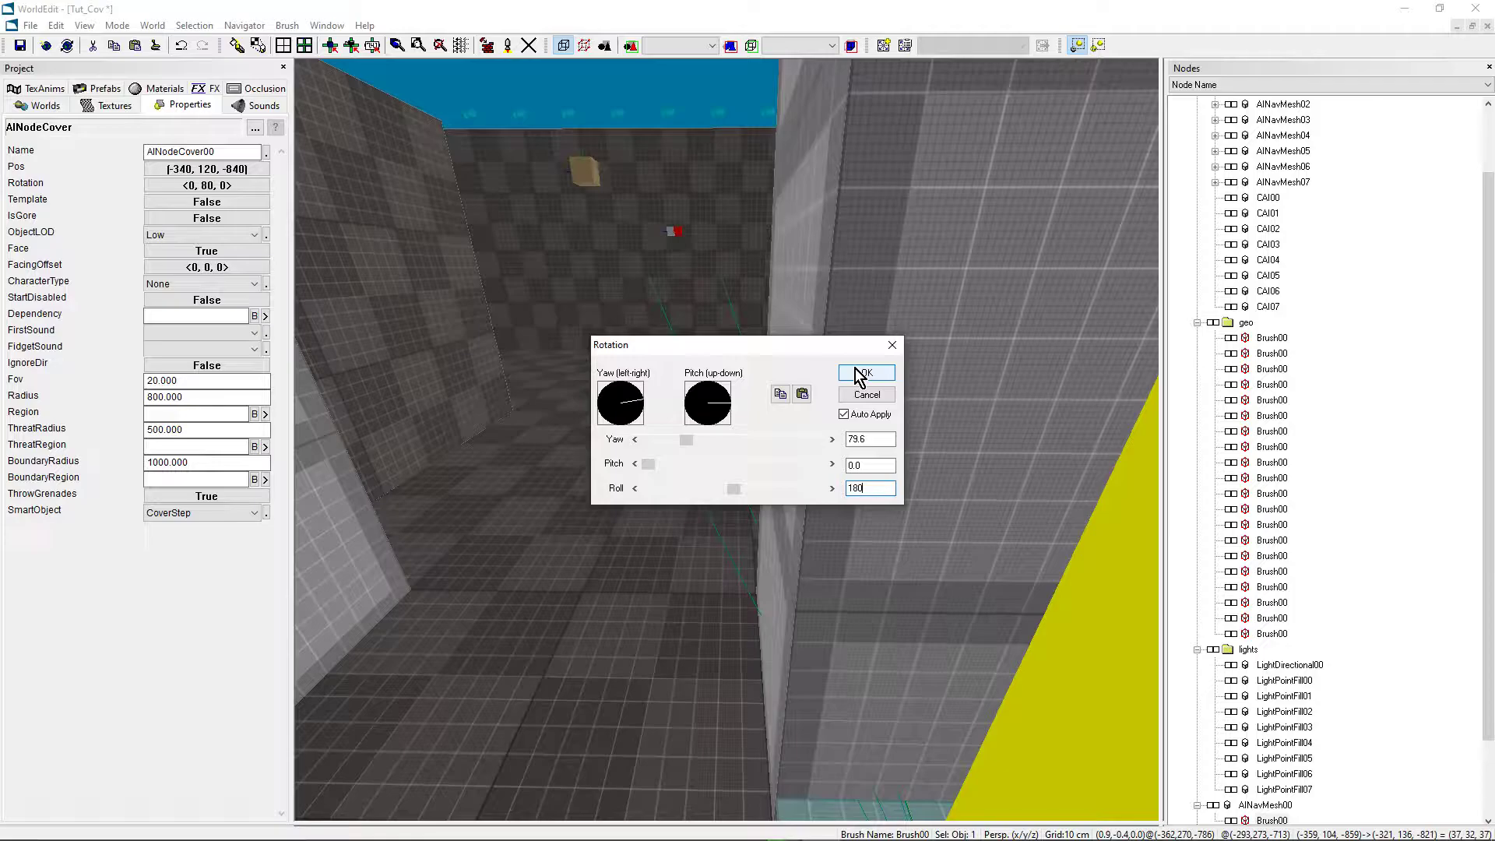
click(861, 374)
mouse_move(855, 368)
middle_down()
mouse_move(693, 368)
mouse_move(833, 367)
middle_up()
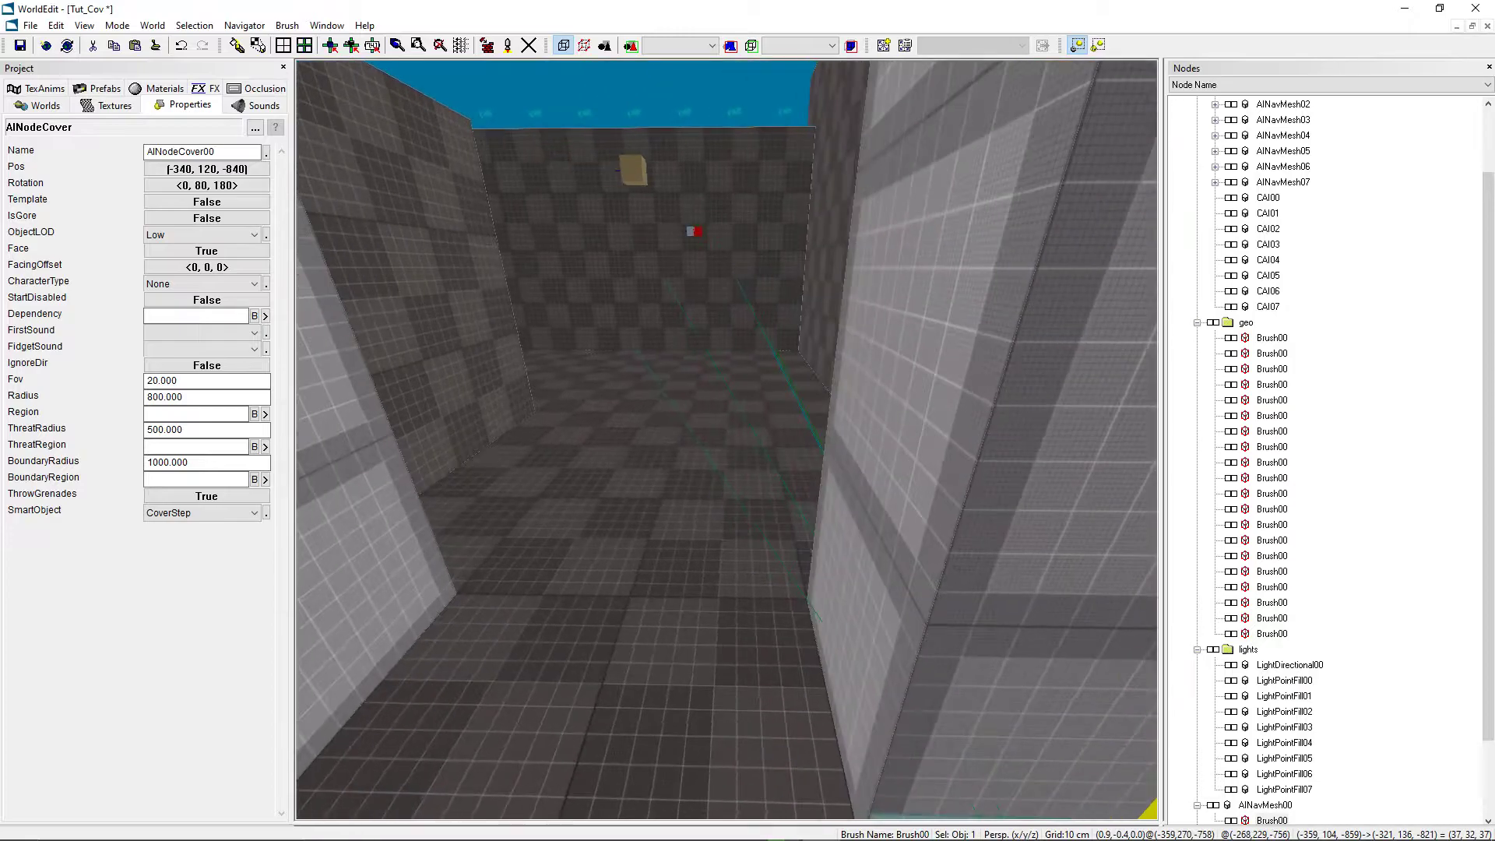
Paste a copy of the cover node at the next pillar along positive Z and nudge it to (-340, 120, -560)
key(t)
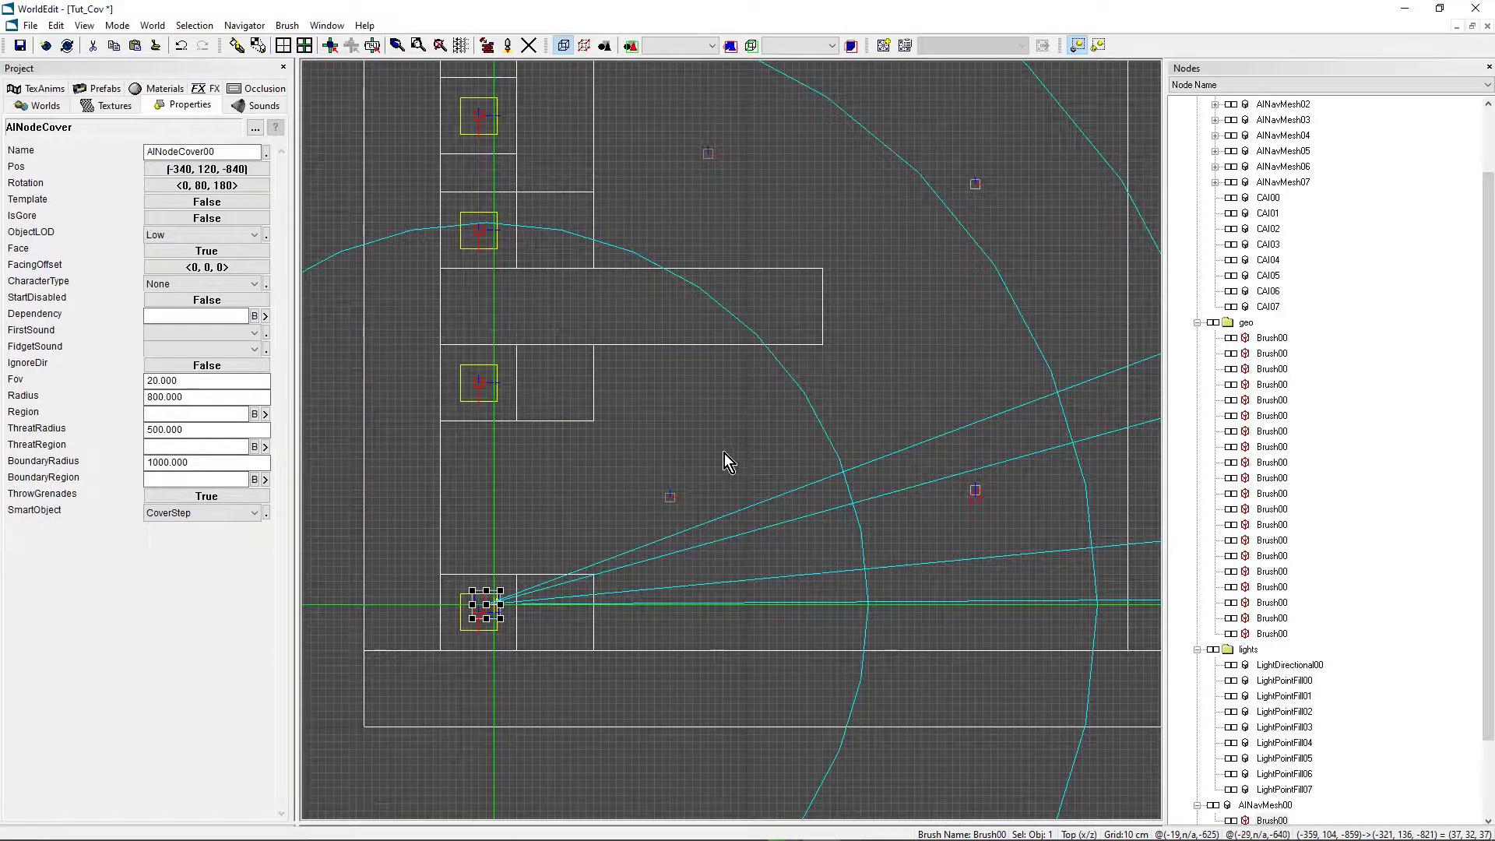
middle_drag(727, 496, 844, 437)
scroll(728, 495, up, 4)
scroll(735, 498, up, 4)
middle_drag(735, 498, 934, 729)
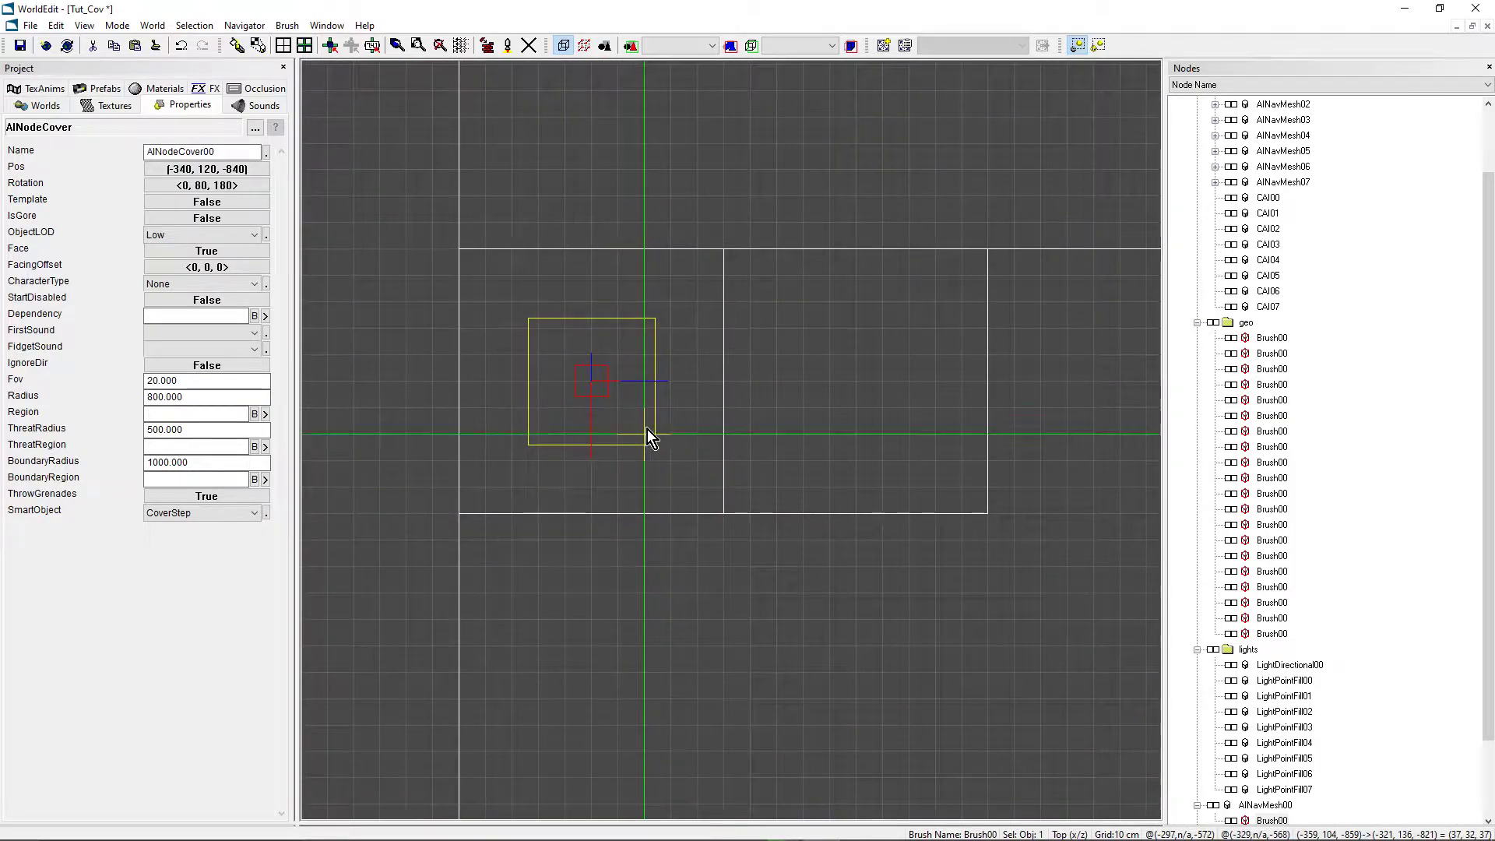
key(ctrl+v)
scroll(747, 488, up, 1)
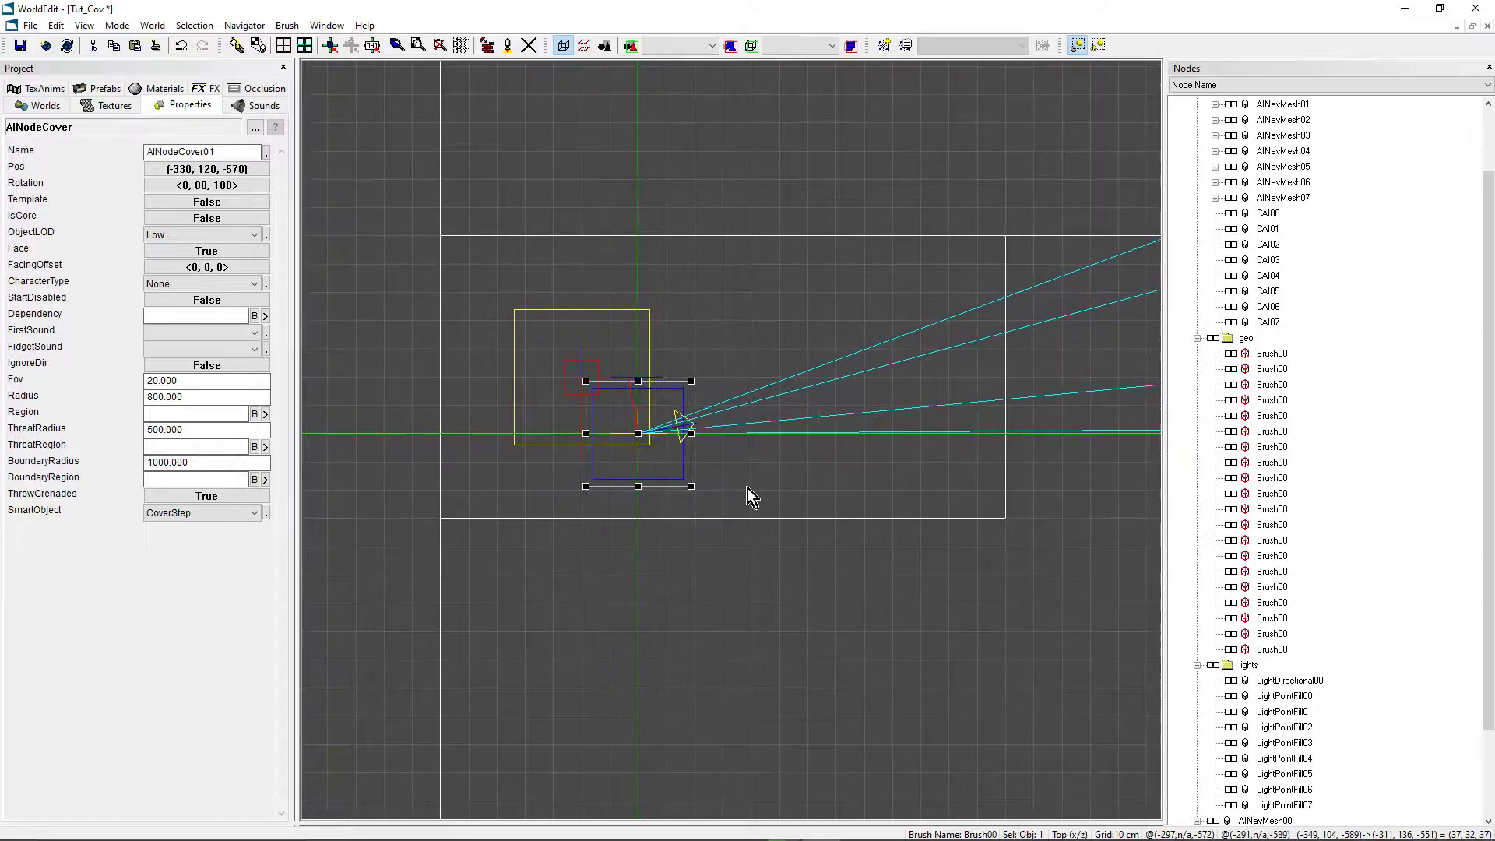
key(Left)
key(Up)
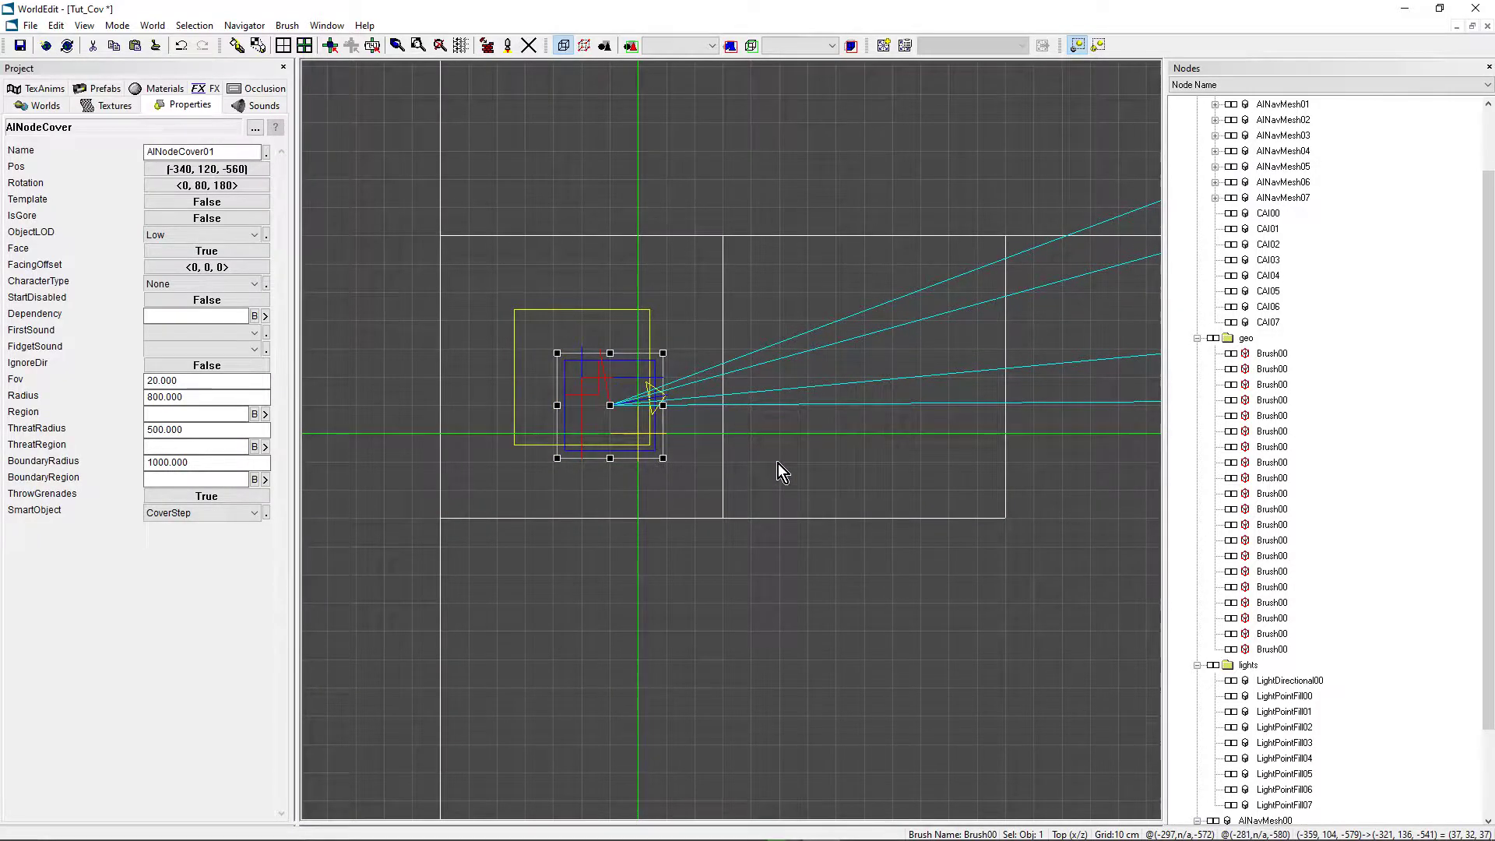
Rotate the copied cover node to a yaw of 100 degrees in the top view
scroll(892, 475, down, 3)
click(249, 185)
drag(703, 345, 805, 606)
drag(784, 696, 793, 693)
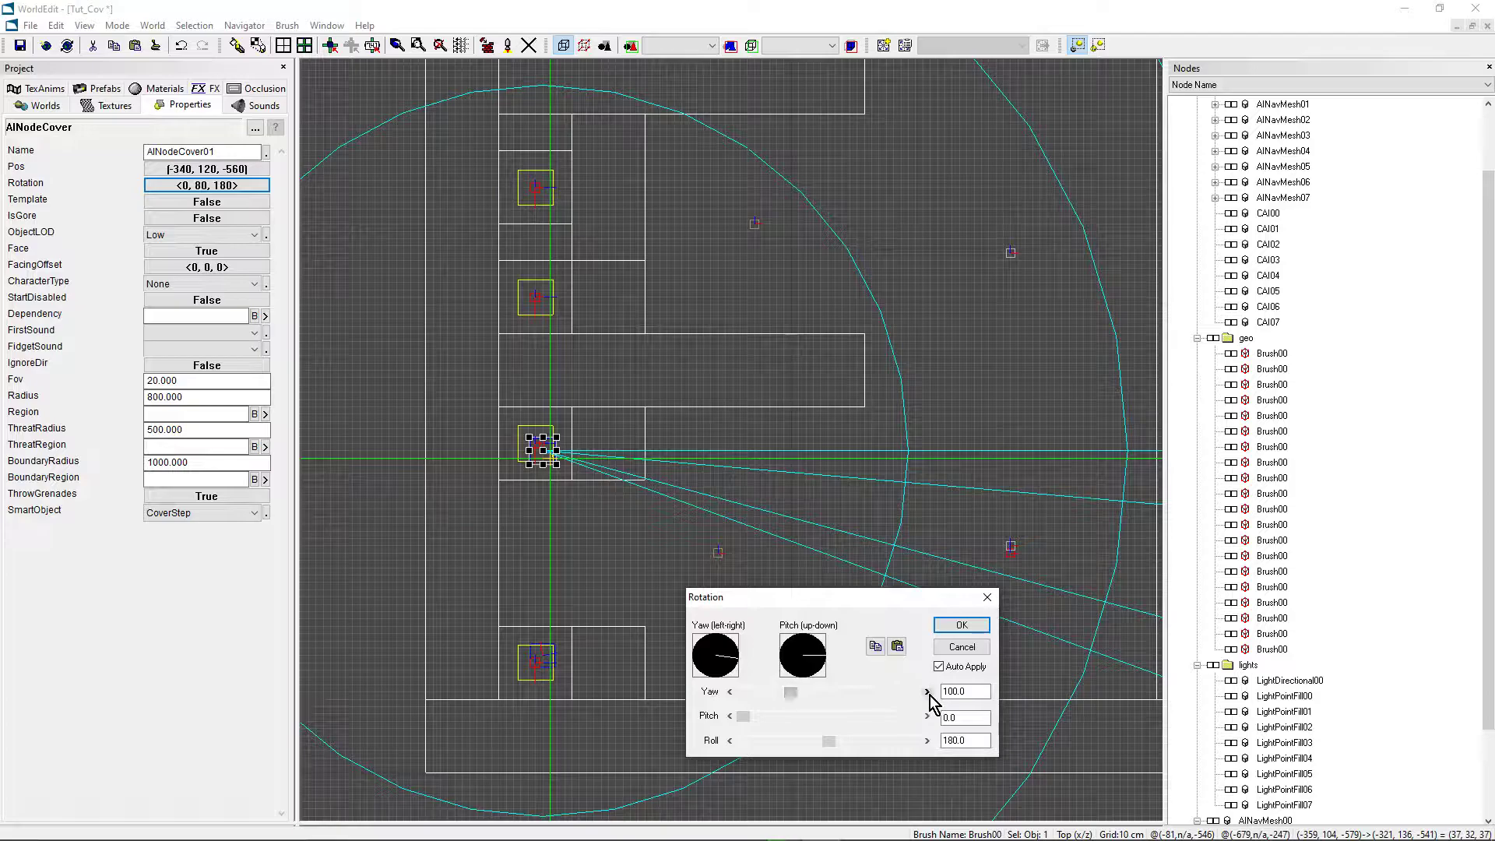
click(961, 625)
scroll(693, 457, up, 2)
scroll(695, 444, up, 1)
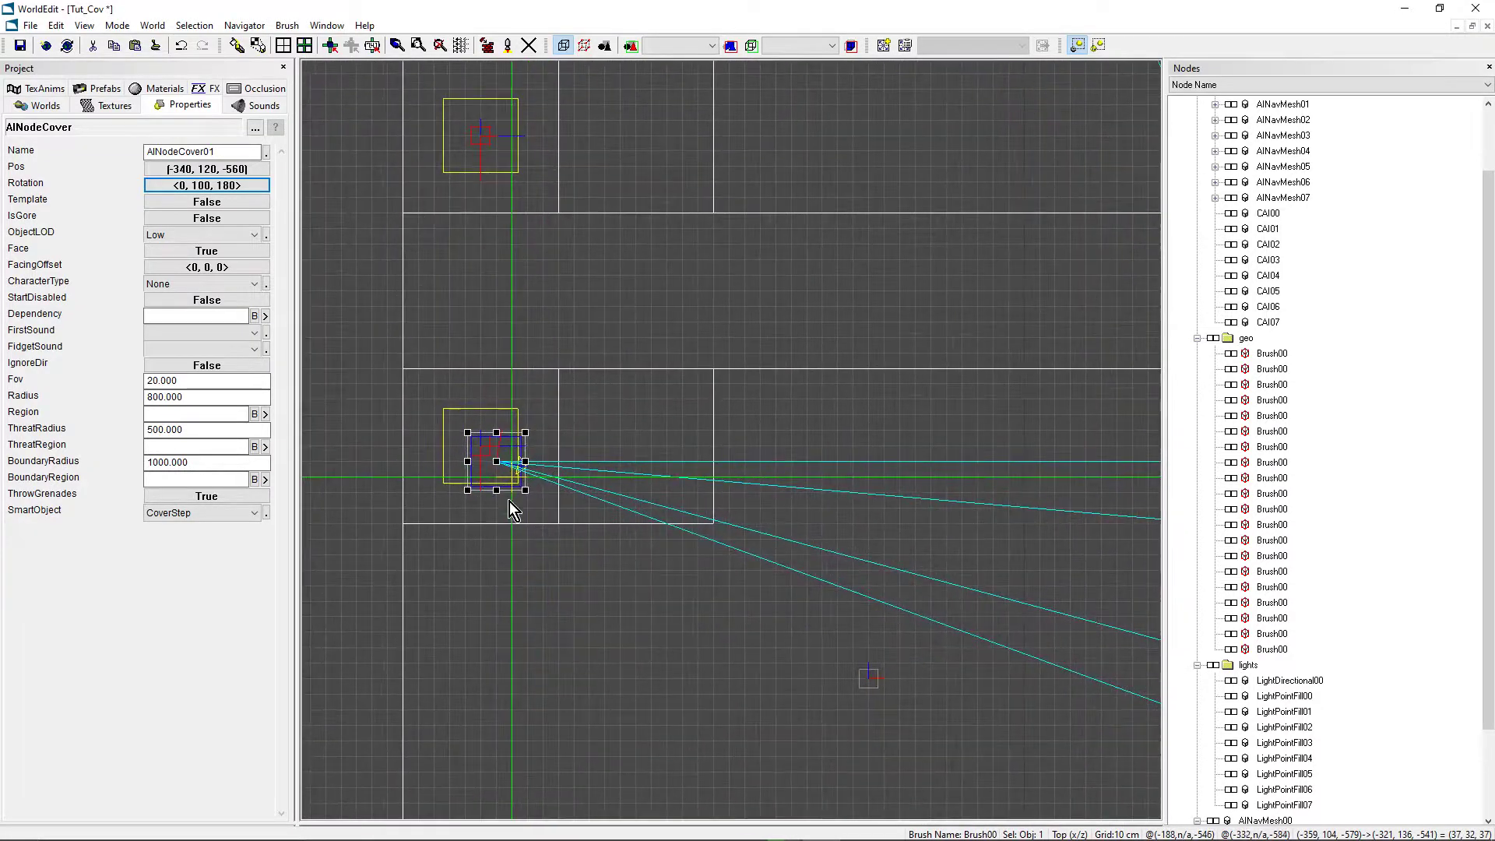
Set the copied cover node's roll to 0 degrees, checking its side of the pillar in the perspective view
key(p)
right_drag(643, 491, 603, 467)
mouse_move(727, 441)
right_down()
mouse_move(771, 441)
mouse_move(709, 441)
mouse_move(727, 442)
right_up()
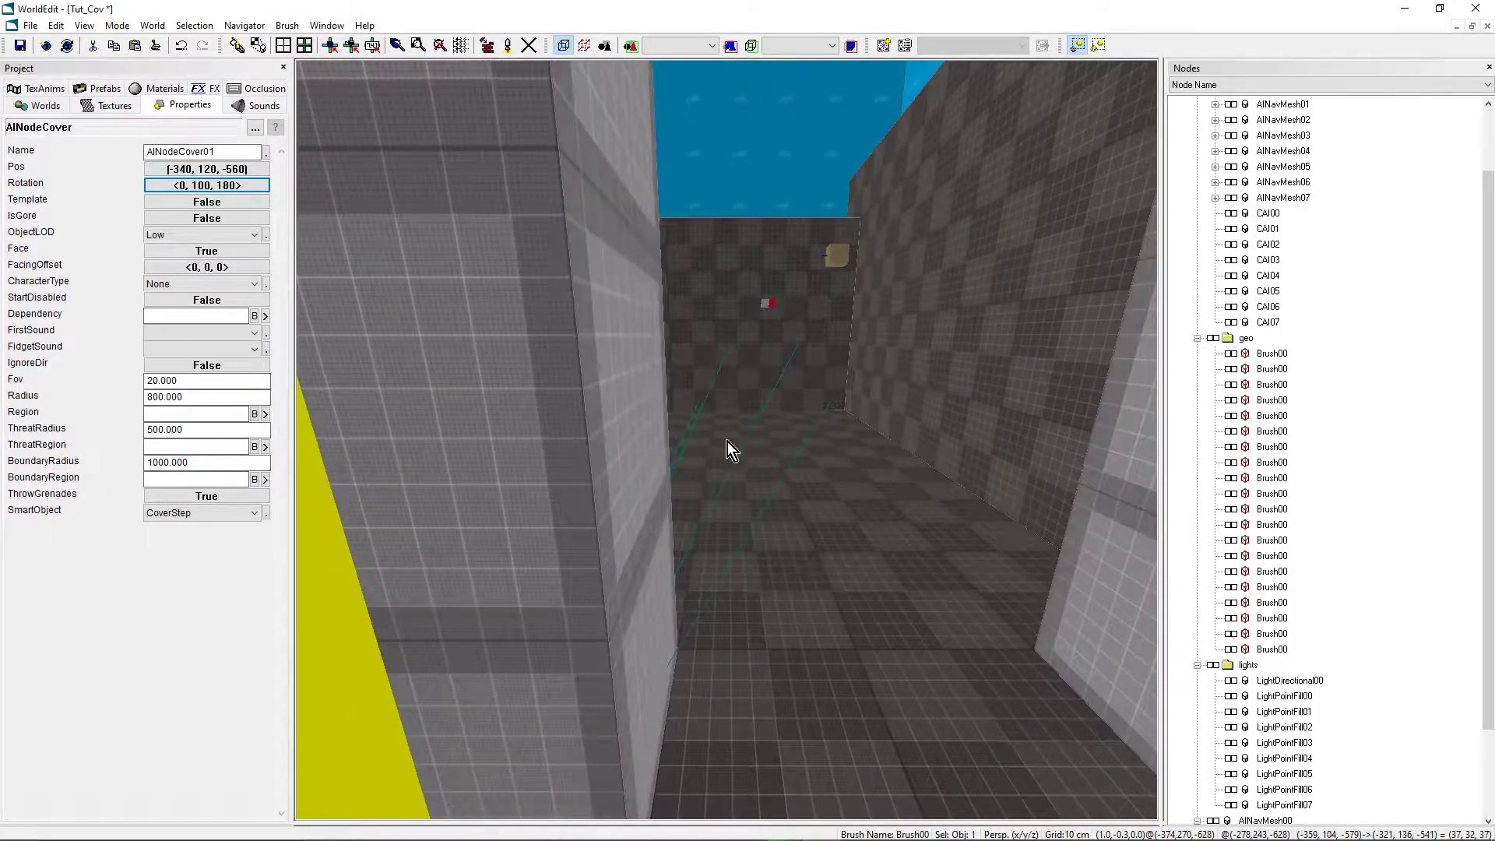
click(251, 185)
double_click(877, 487)
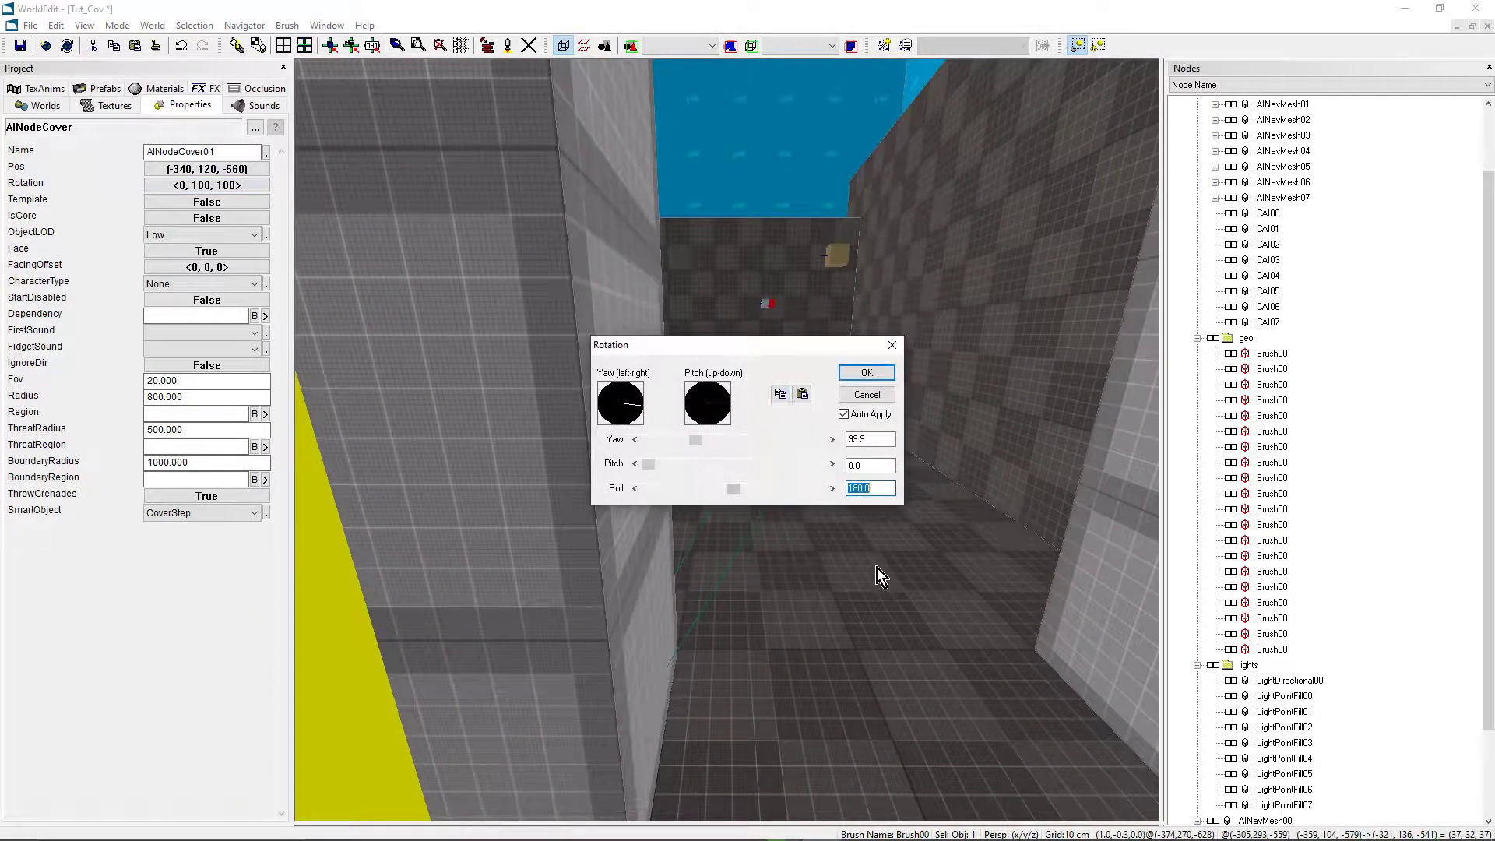
text(0)
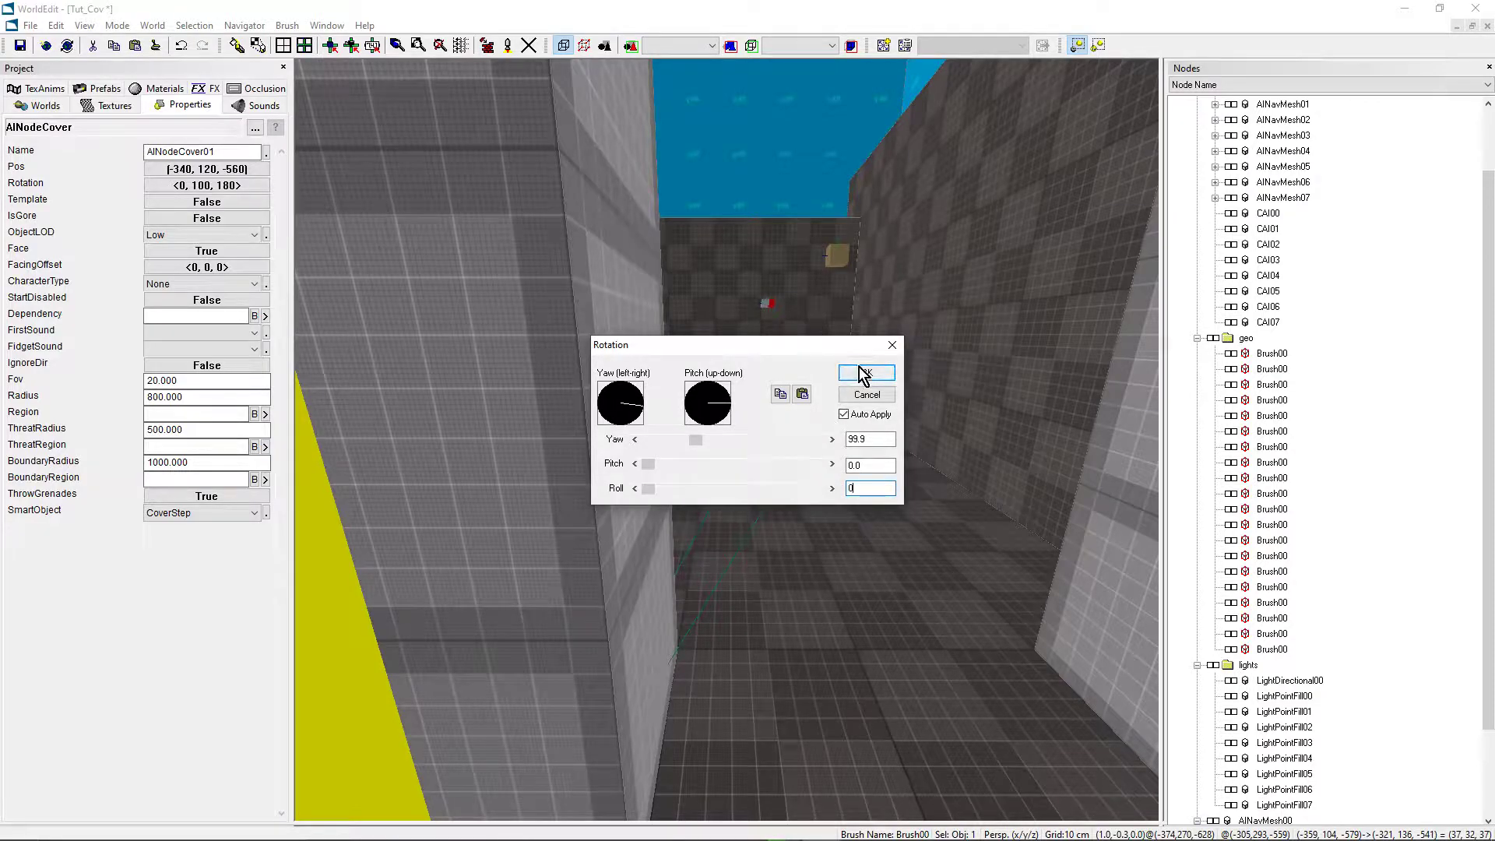
click(866, 376)
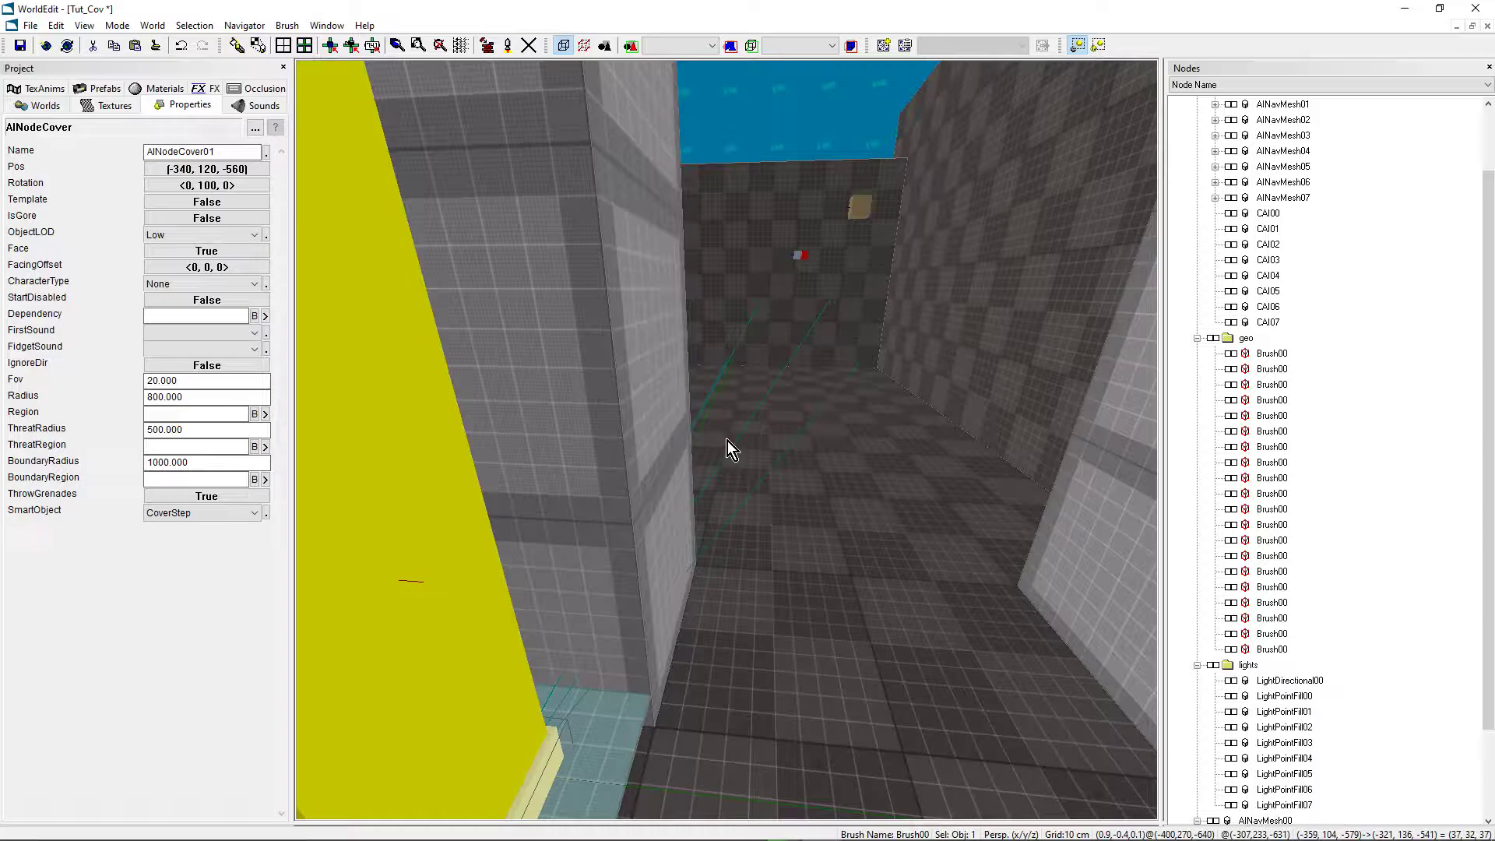
Examine the low wall with the raised block and the nearby pillars in the perspective and top views
key(t)
scroll(728, 441, down, 6)
scroll(741, 525, up, 2)
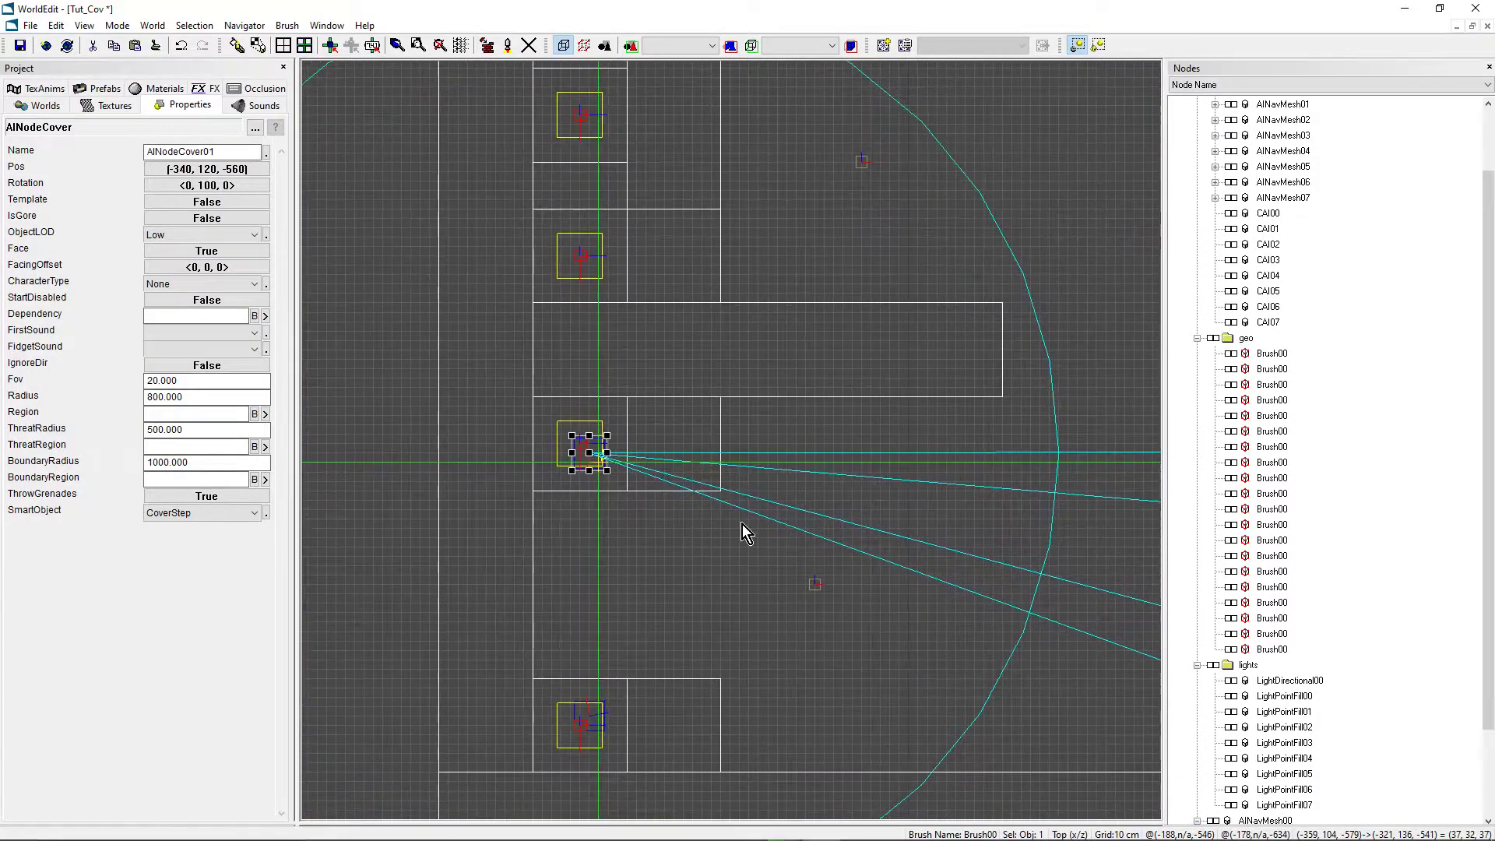
key(p)
right_drag(760, 500, 825, 537)
mouse_move(724, 458)
right_down()
mouse_move(802, 444)
mouse_move(725, 458)
right_up()
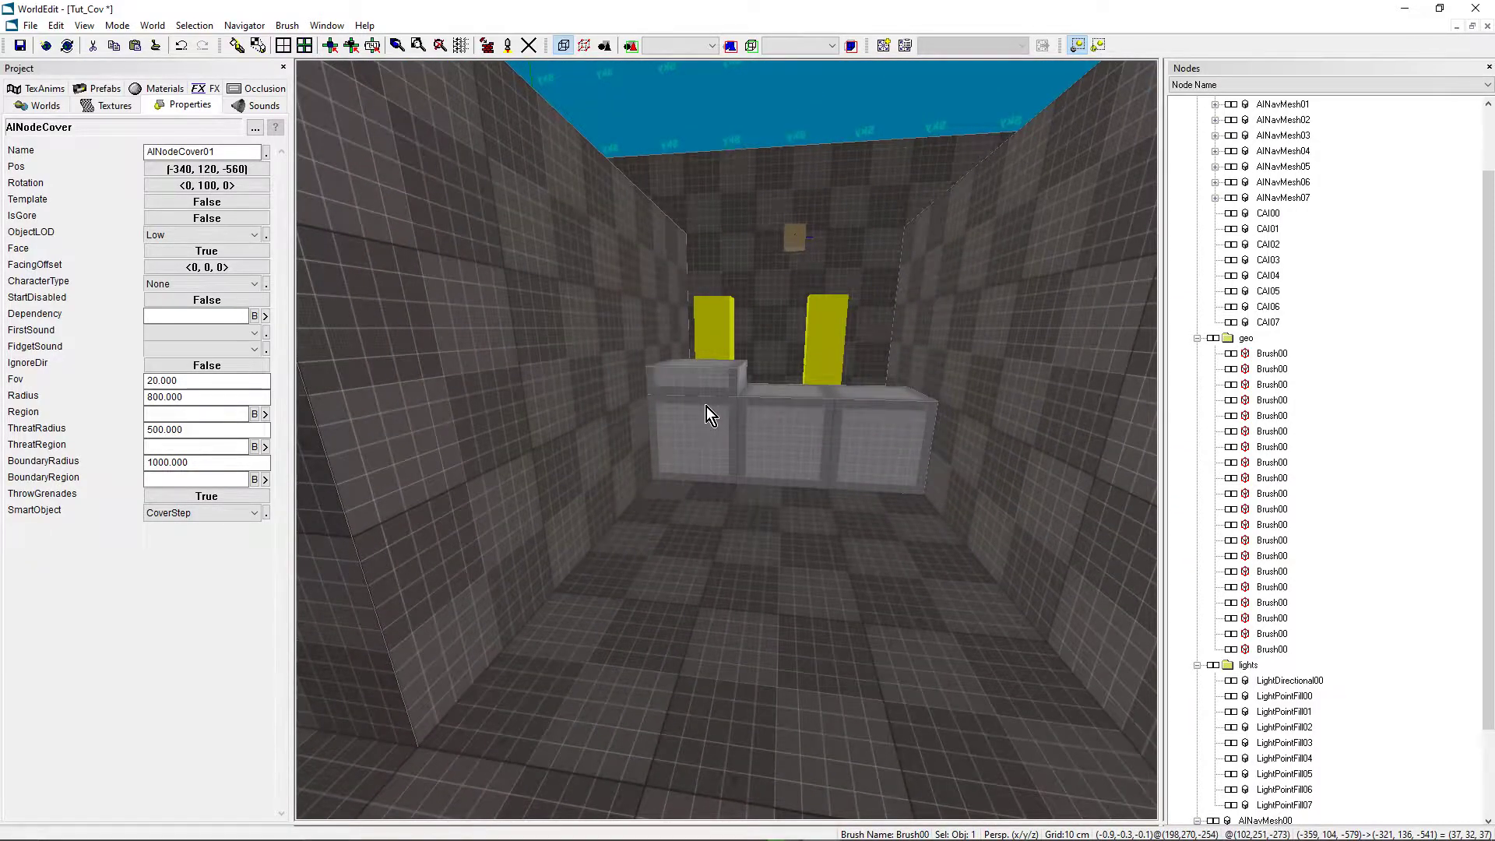
key(t)
scroll(687, 558, down, 1)
right_drag(687, 558, 664, 442)
scroll(734, 450, up, 2)
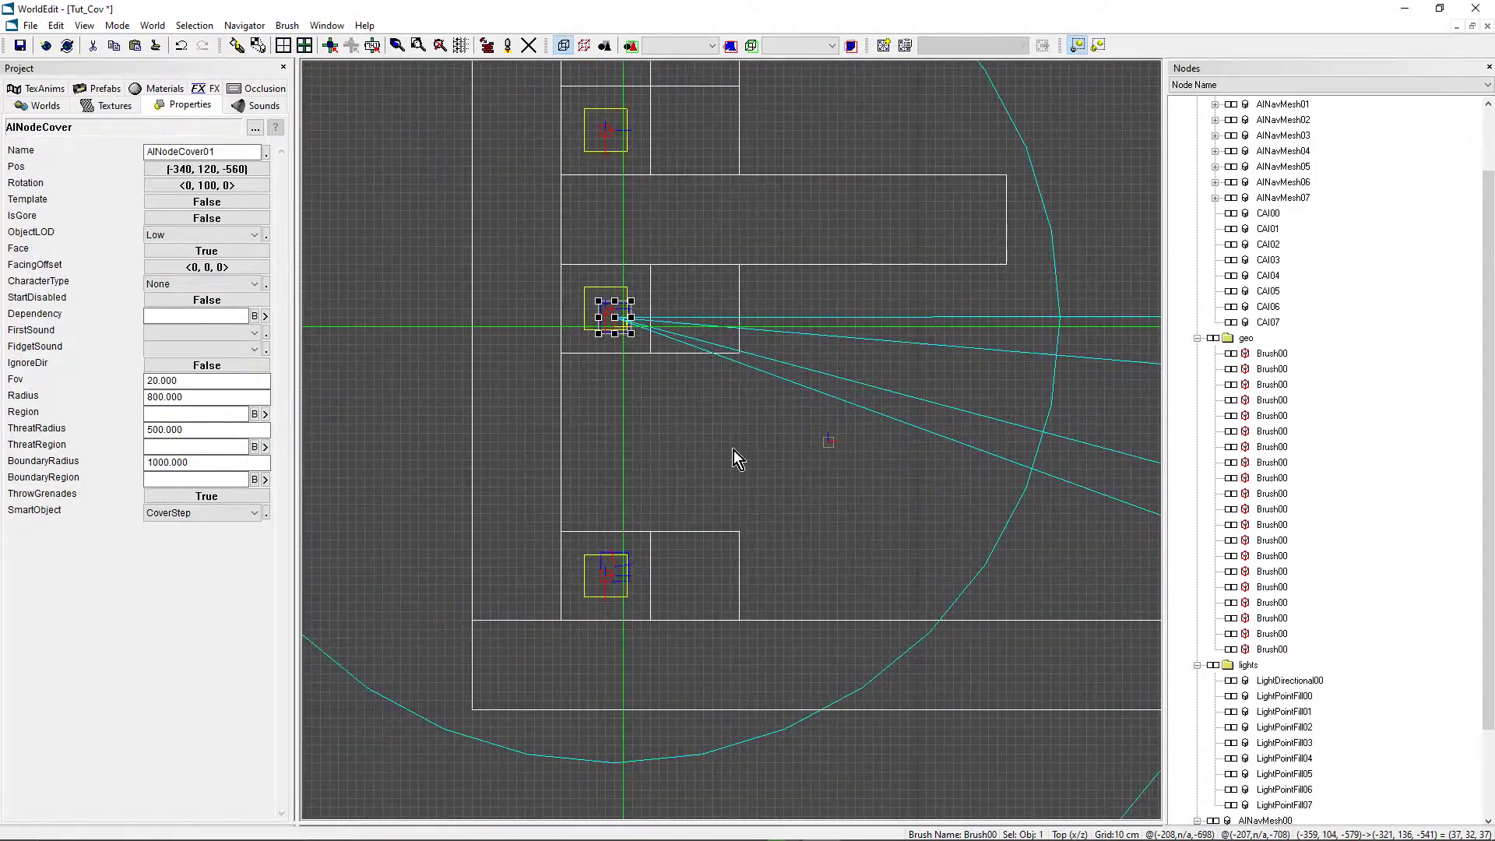
Paste another copy of the cover node at the pillar behind the low wall and nudge it to (-340, 120, -200)
scroll(731, 442, down, 1)
right_drag(731, 442, 797, 780)
scroll(731, 441, up, 3)
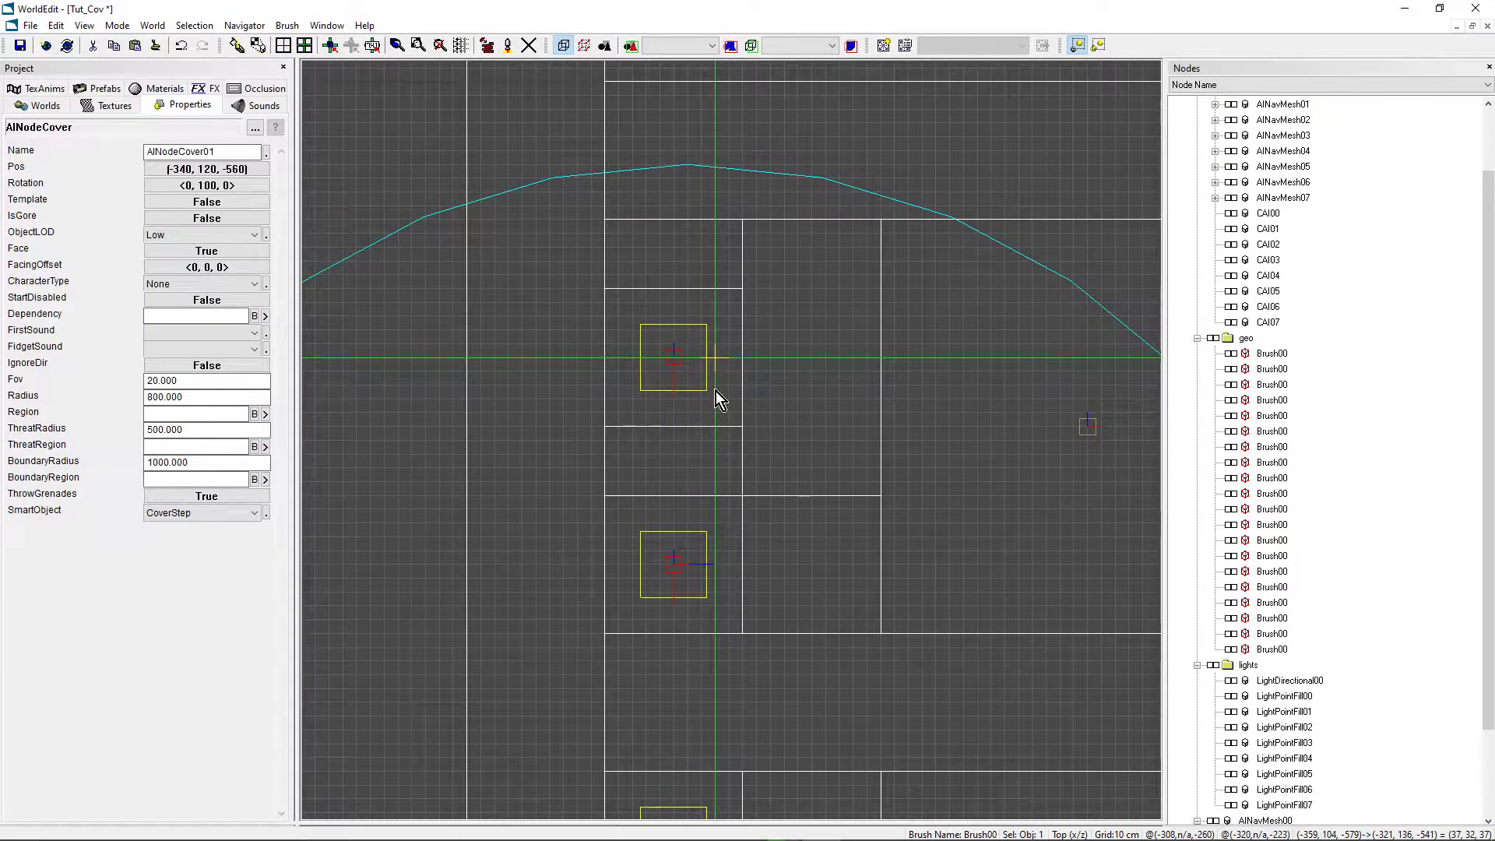
key(ctrl+v)
scroll(728, 407, up, 1)
right_drag(727, 407, 732, 502)
scroll(731, 469, up, 1)
key(Left)
key(Left)
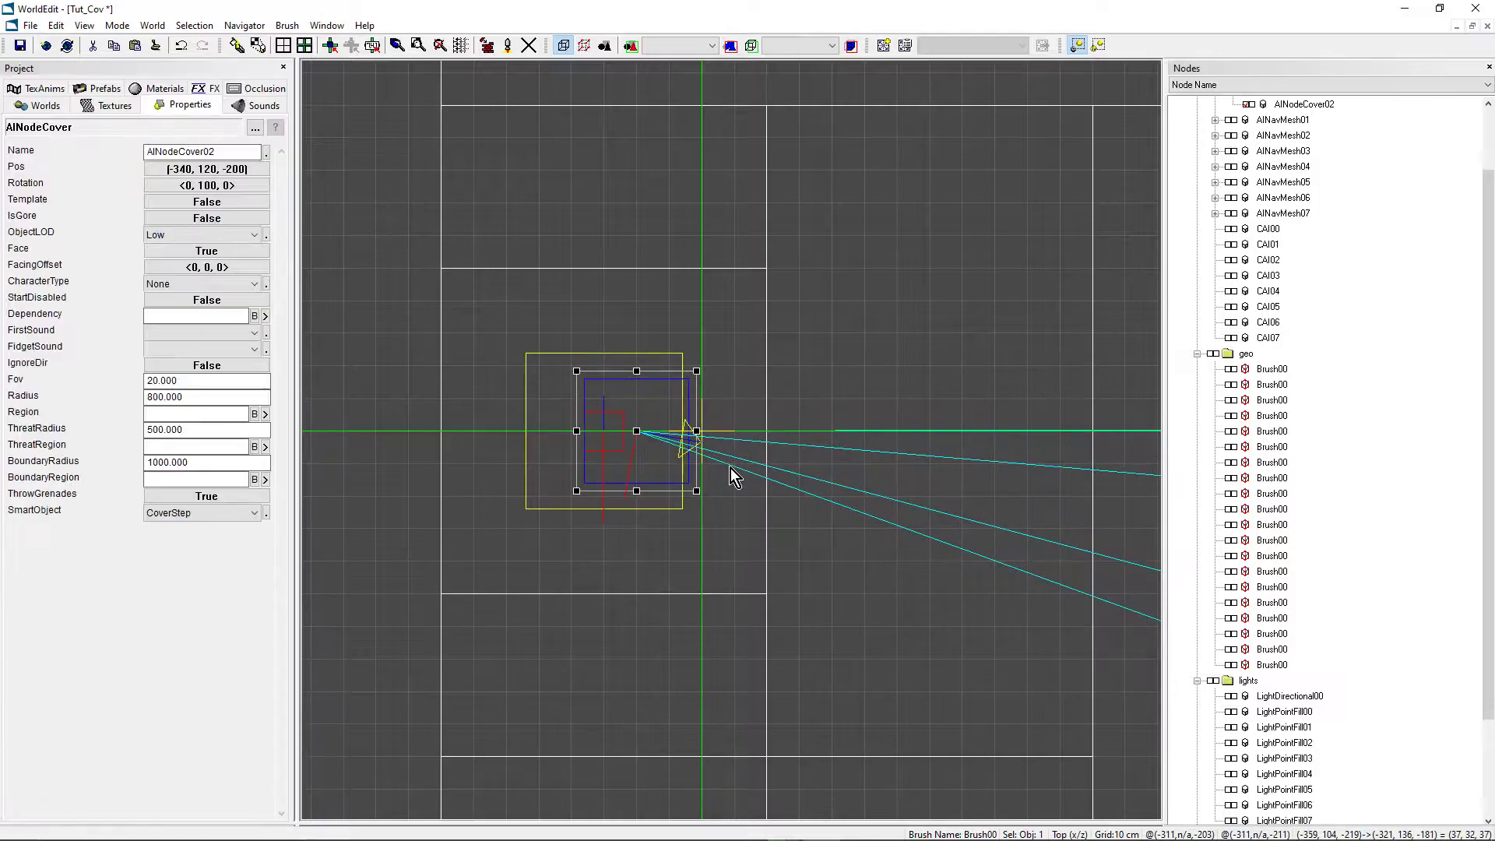
Check the new cover node's field-of-view cone and rotation settings in the top view
scroll(676, 573, down, 1)
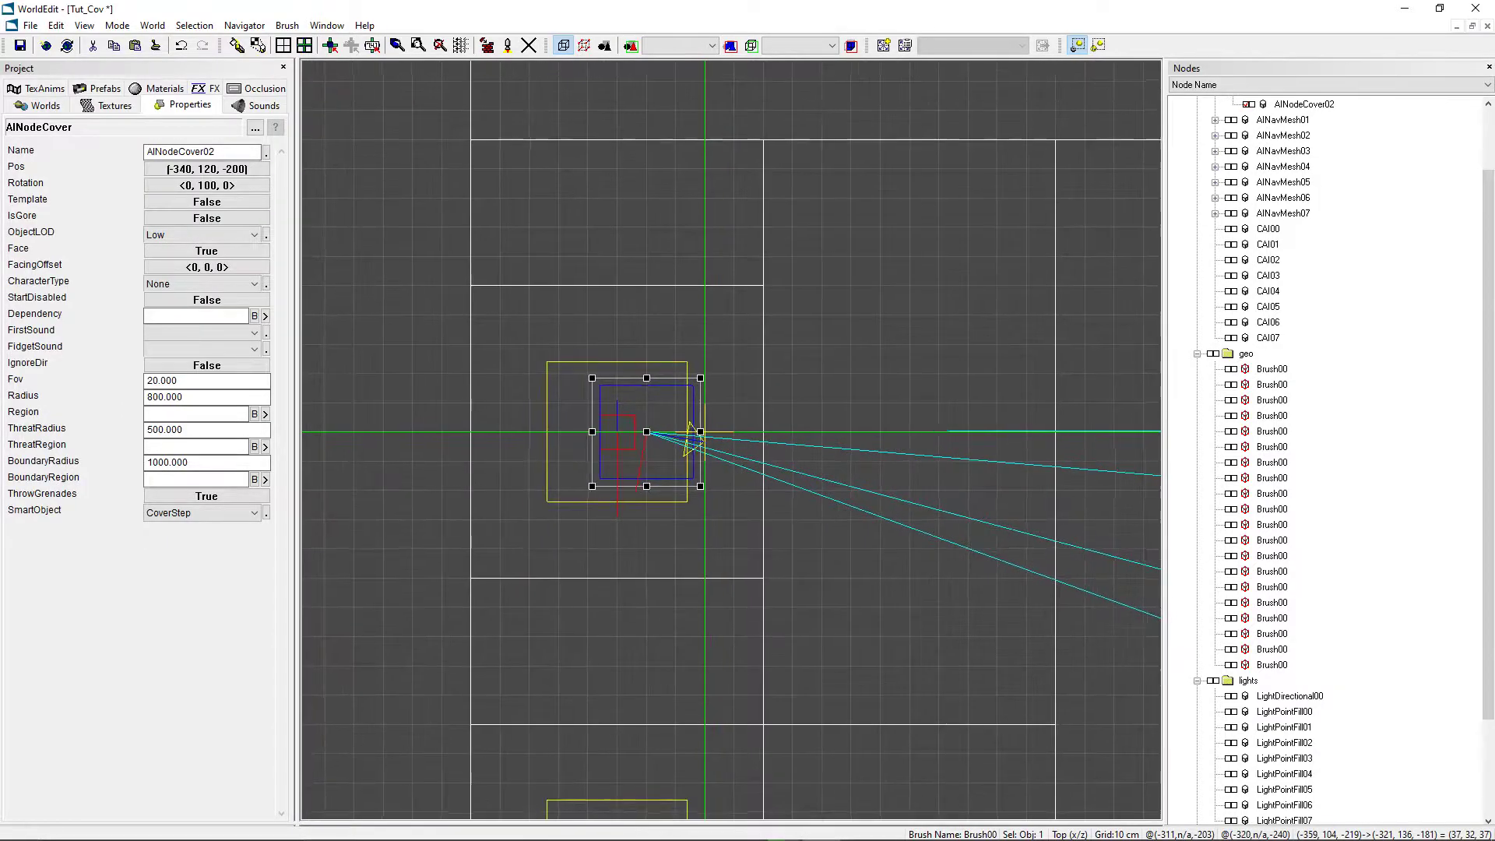
scroll(705, 549, down, 1)
right_drag(705, 549, 488, 551)
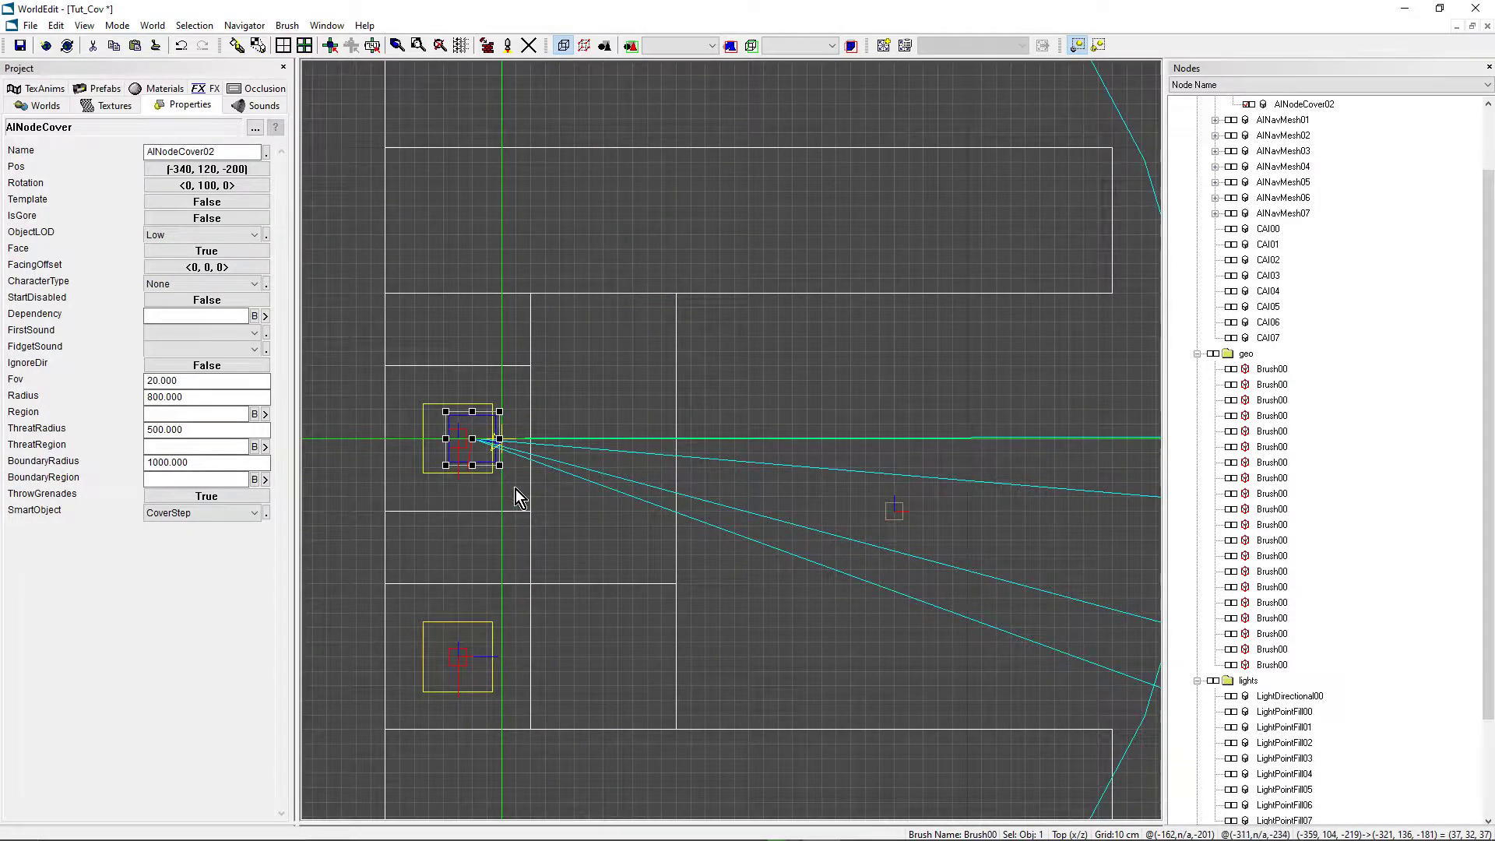
scroll(645, 508, down, 1)
mouse_move(731, 440)
right_down()
mouse_move(687, 465)
mouse_move(745, 465)
right_up()
scroll(582, 397, down, 1)
scroll(731, 440, down, 1)
scroll(731, 442, up, 1)
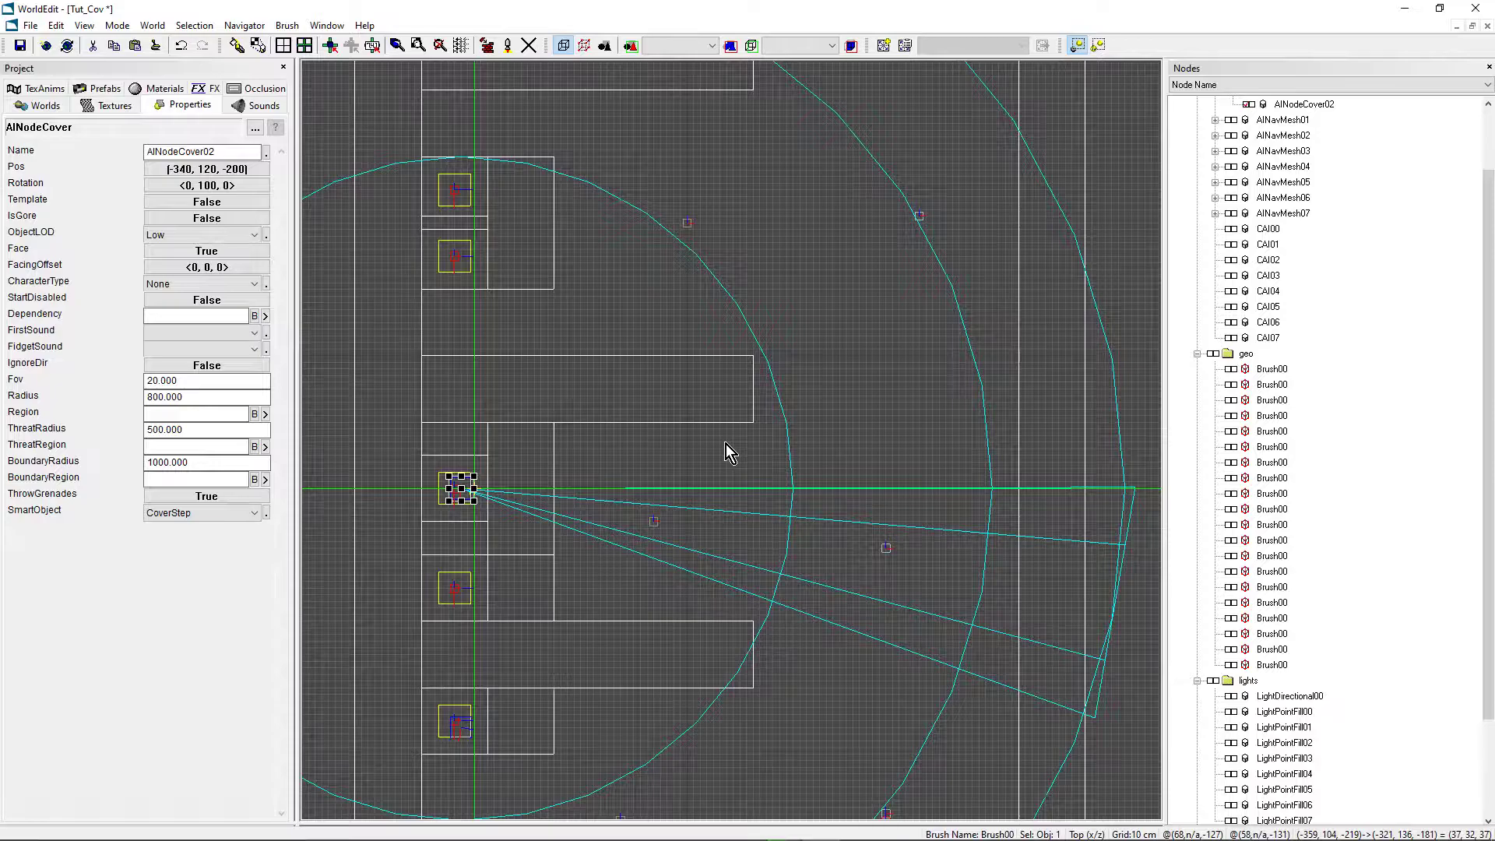
click(243, 186)
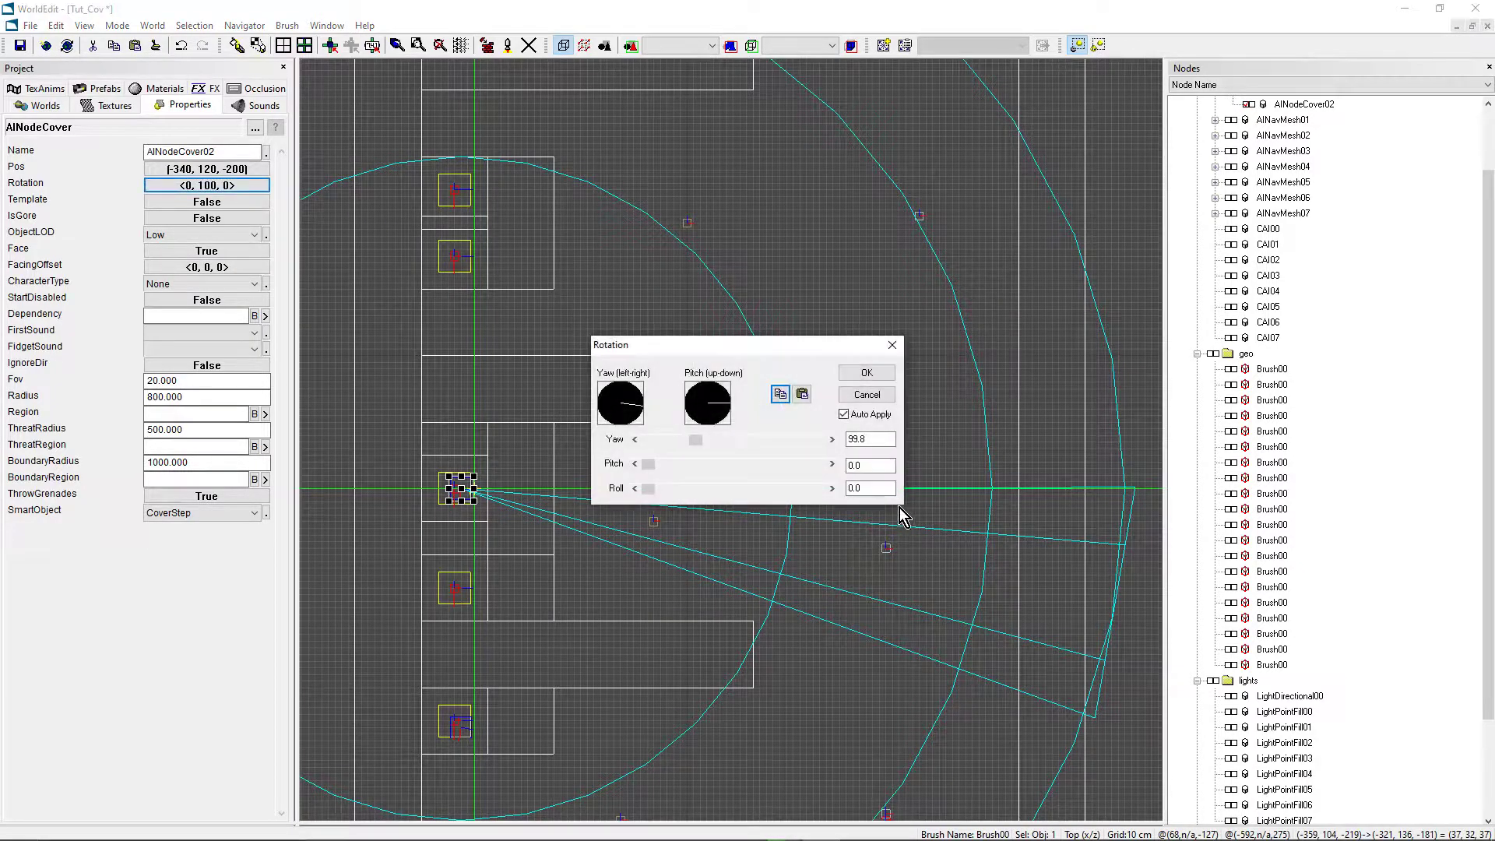
drag(791, 343, 1036, 606)
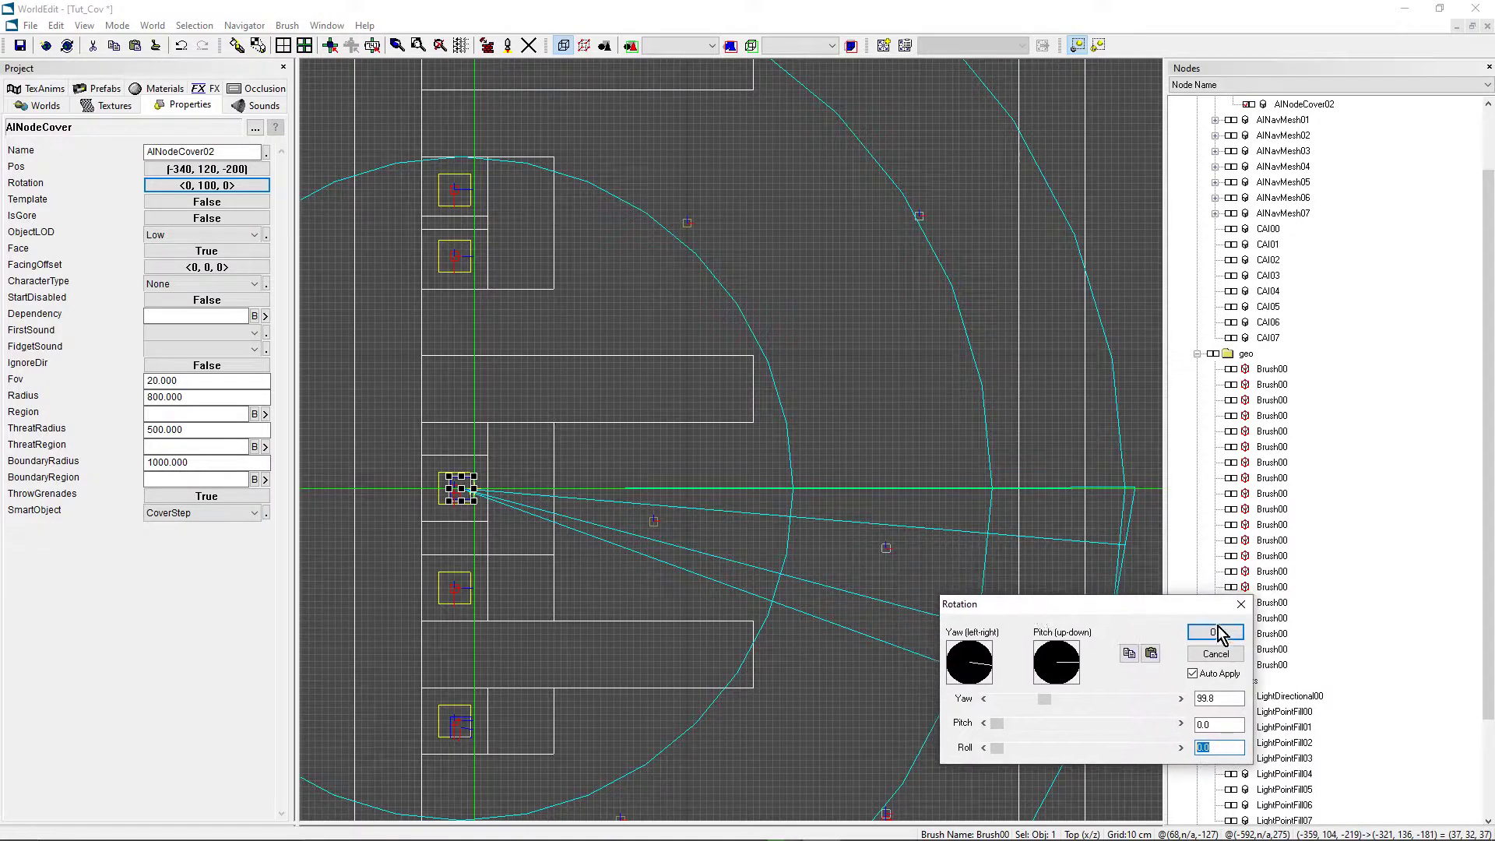
click(1216, 626)
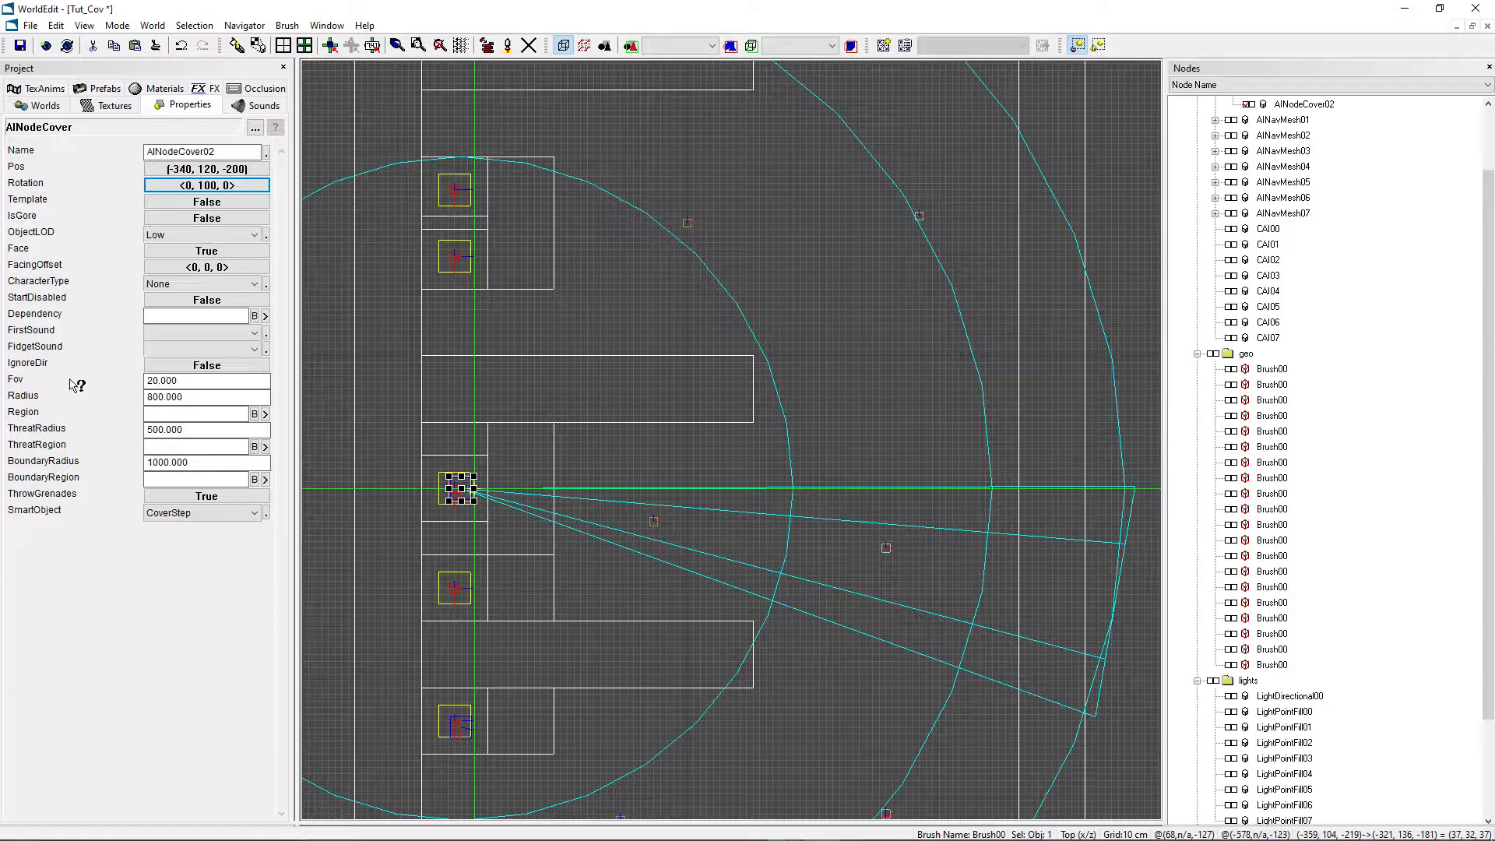
Set the new cover node's Fov to 50
click(193, 381)
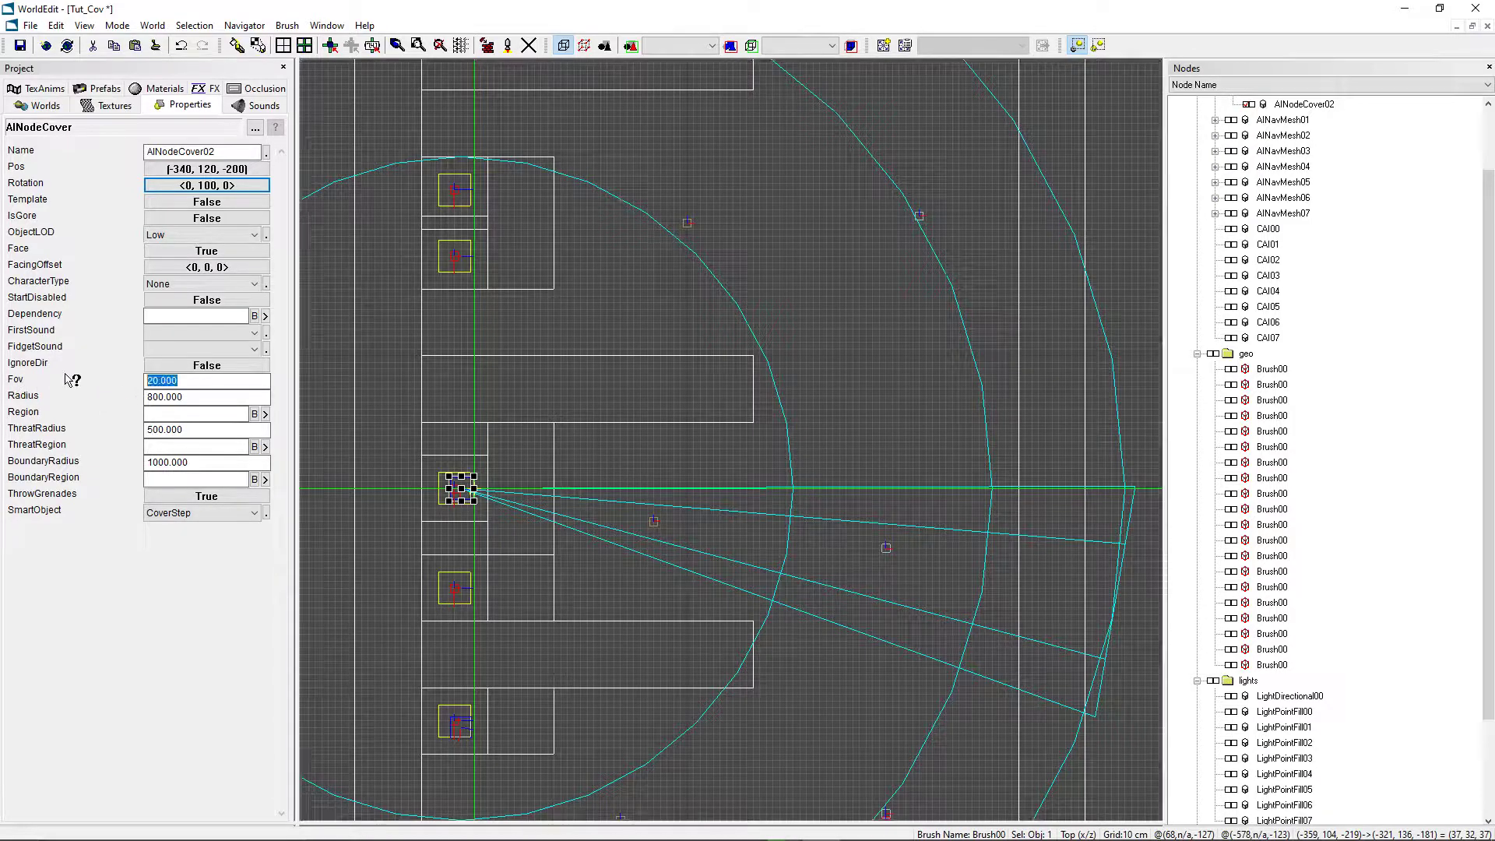
text(50)
key(Return)
scroll(588, 461, down, 3)
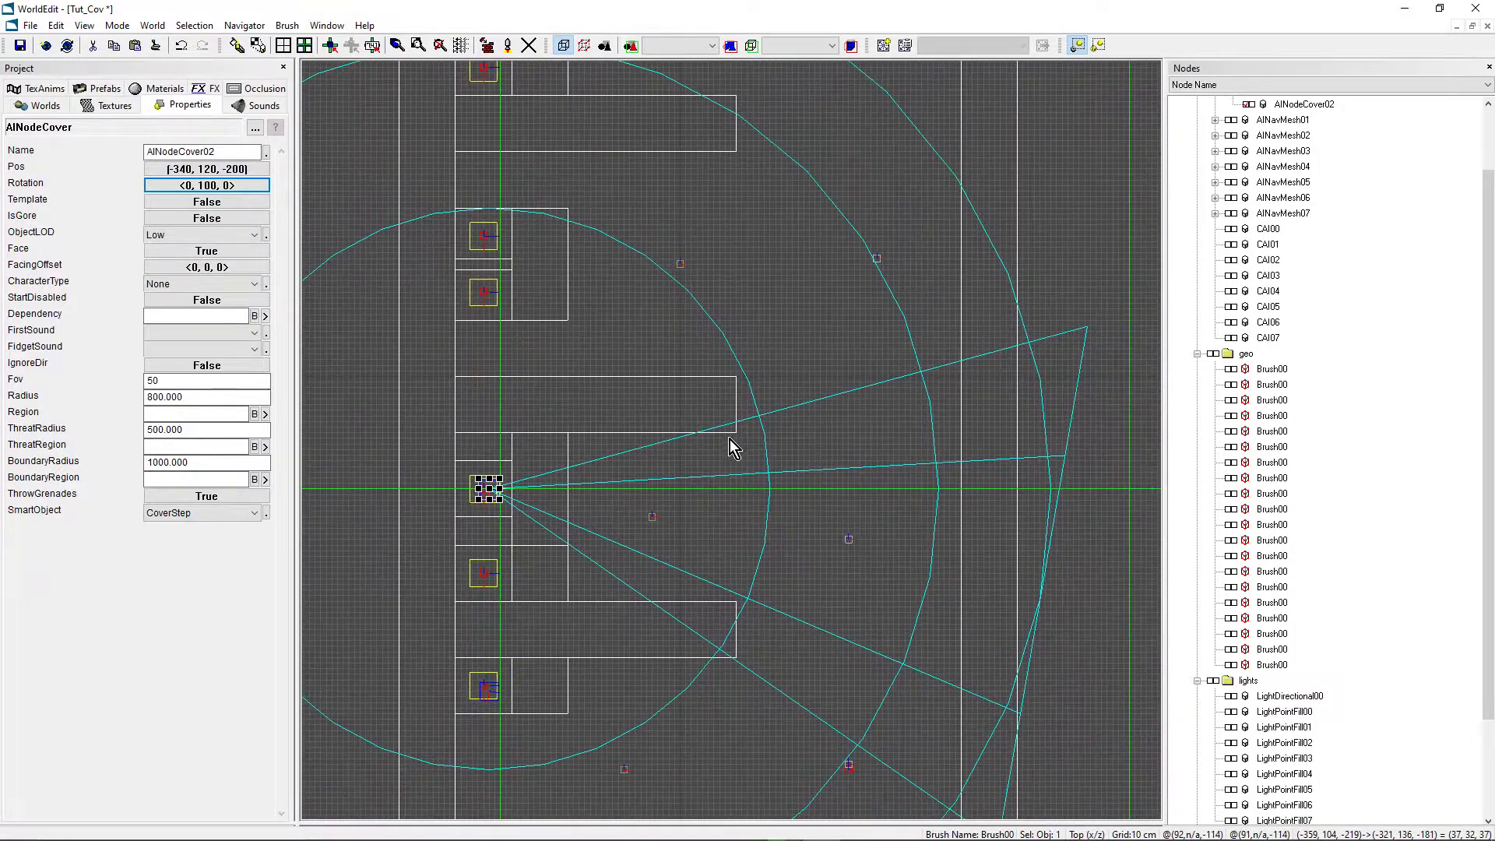
Rotate the new cover node to a yaw of 88.5 degrees
click(206, 185)
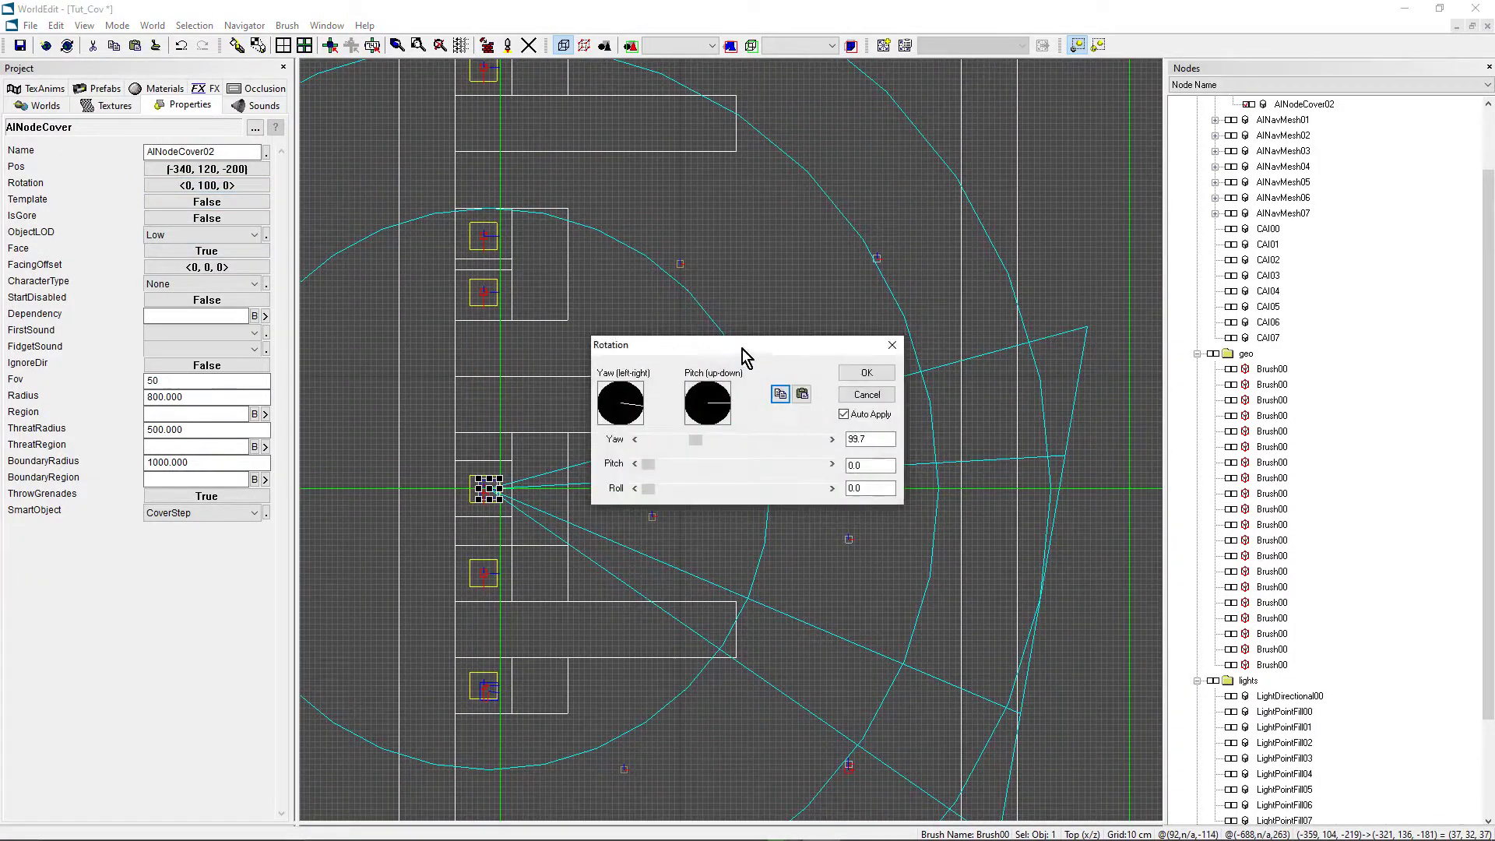
drag(742, 350, 723, 171)
drag(674, 267, 674, 267)
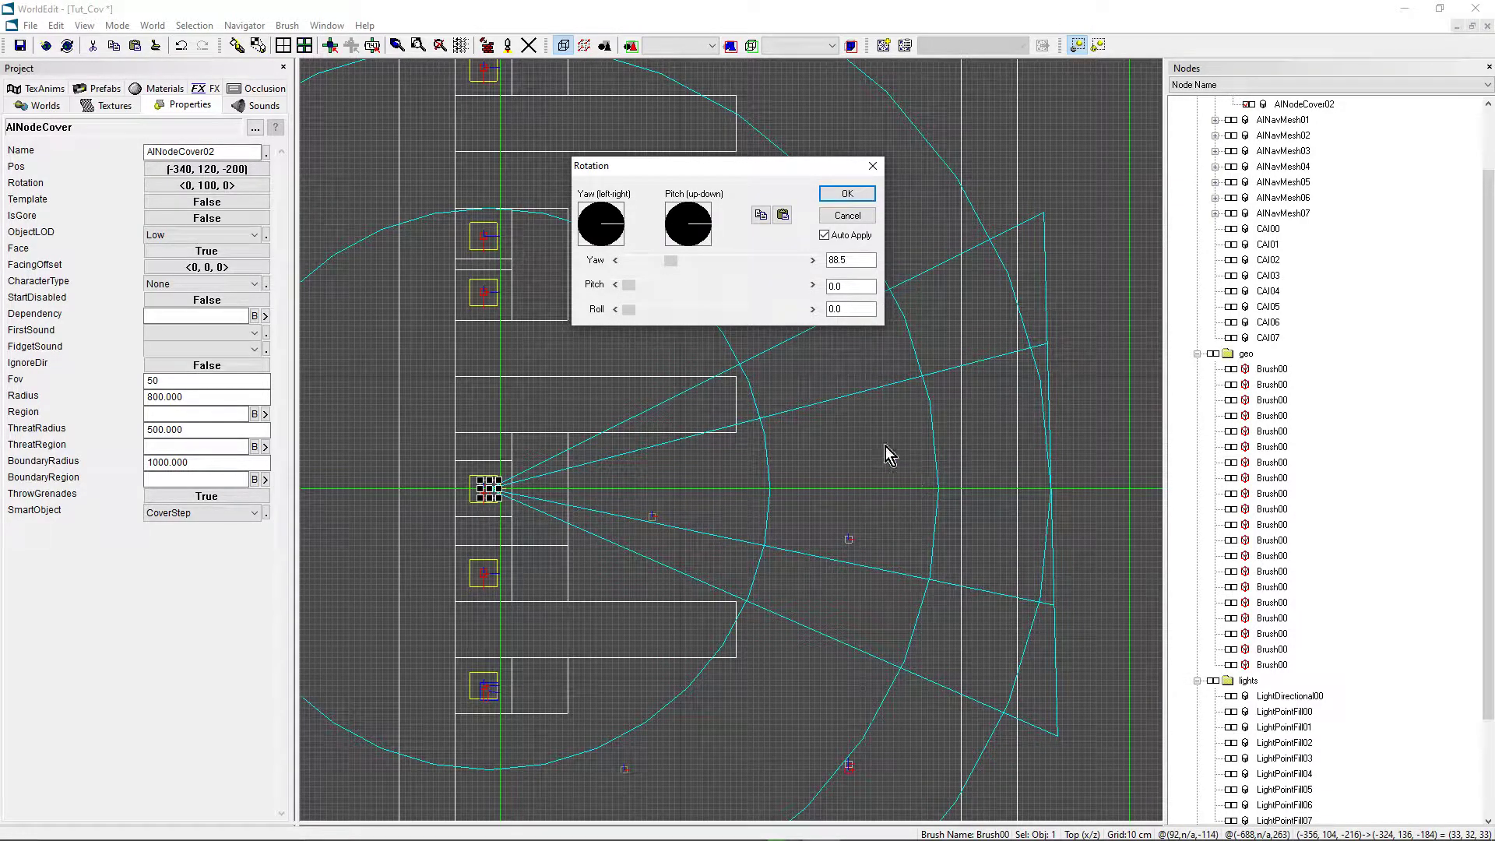
click(857, 194)
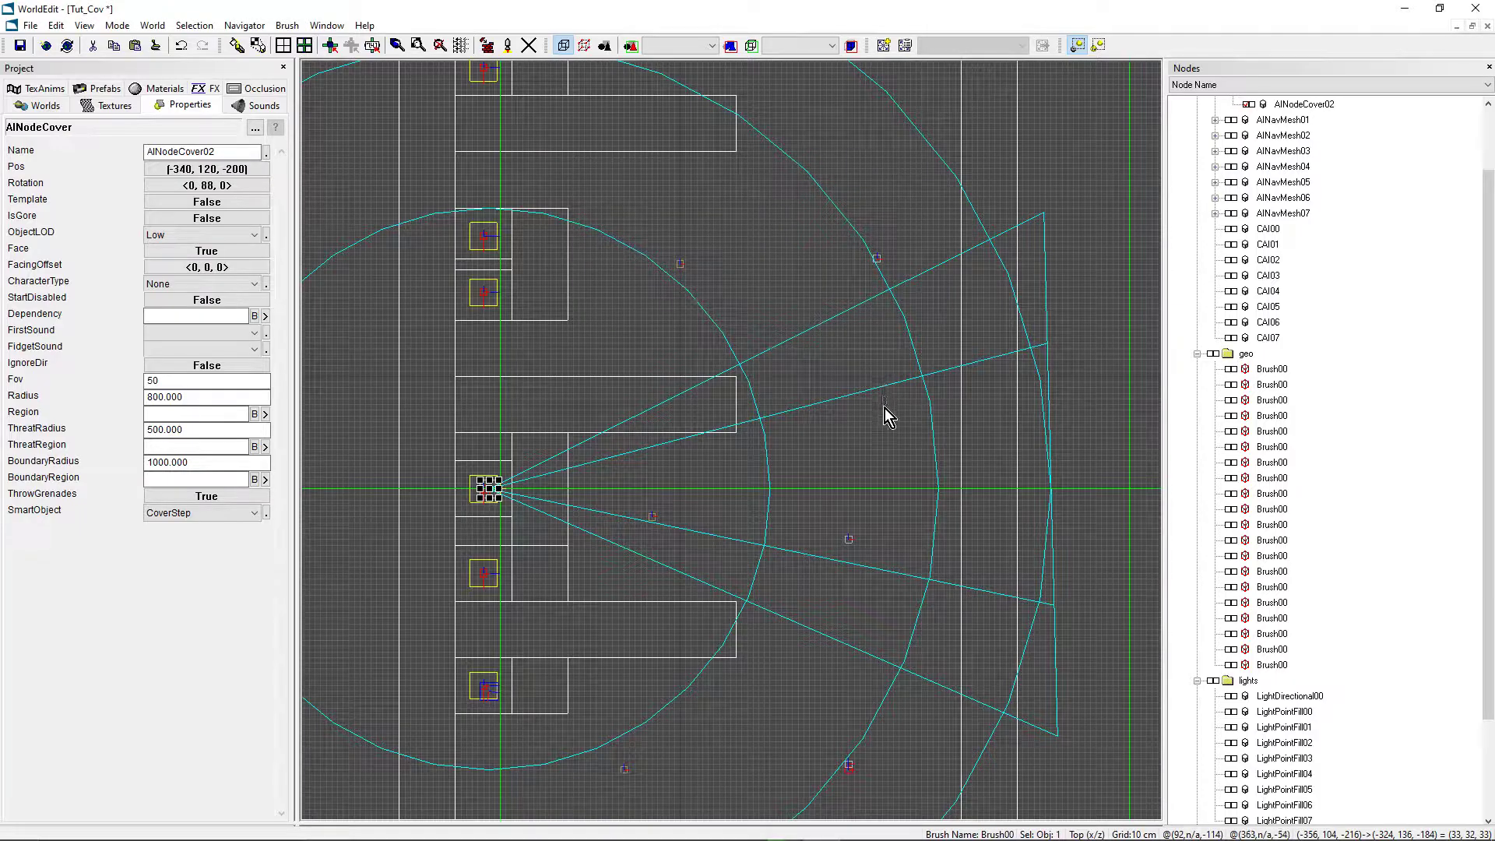
Set the SmartObject of the cover node behind the low wall to CoverDuck
key(p)
right_drag(741, 516, 1013, 490)
right_drag(728, 442, 856, 328)
key(t)
scroll(736, 408, down, 1)
scroll(746, 451, up, 6)
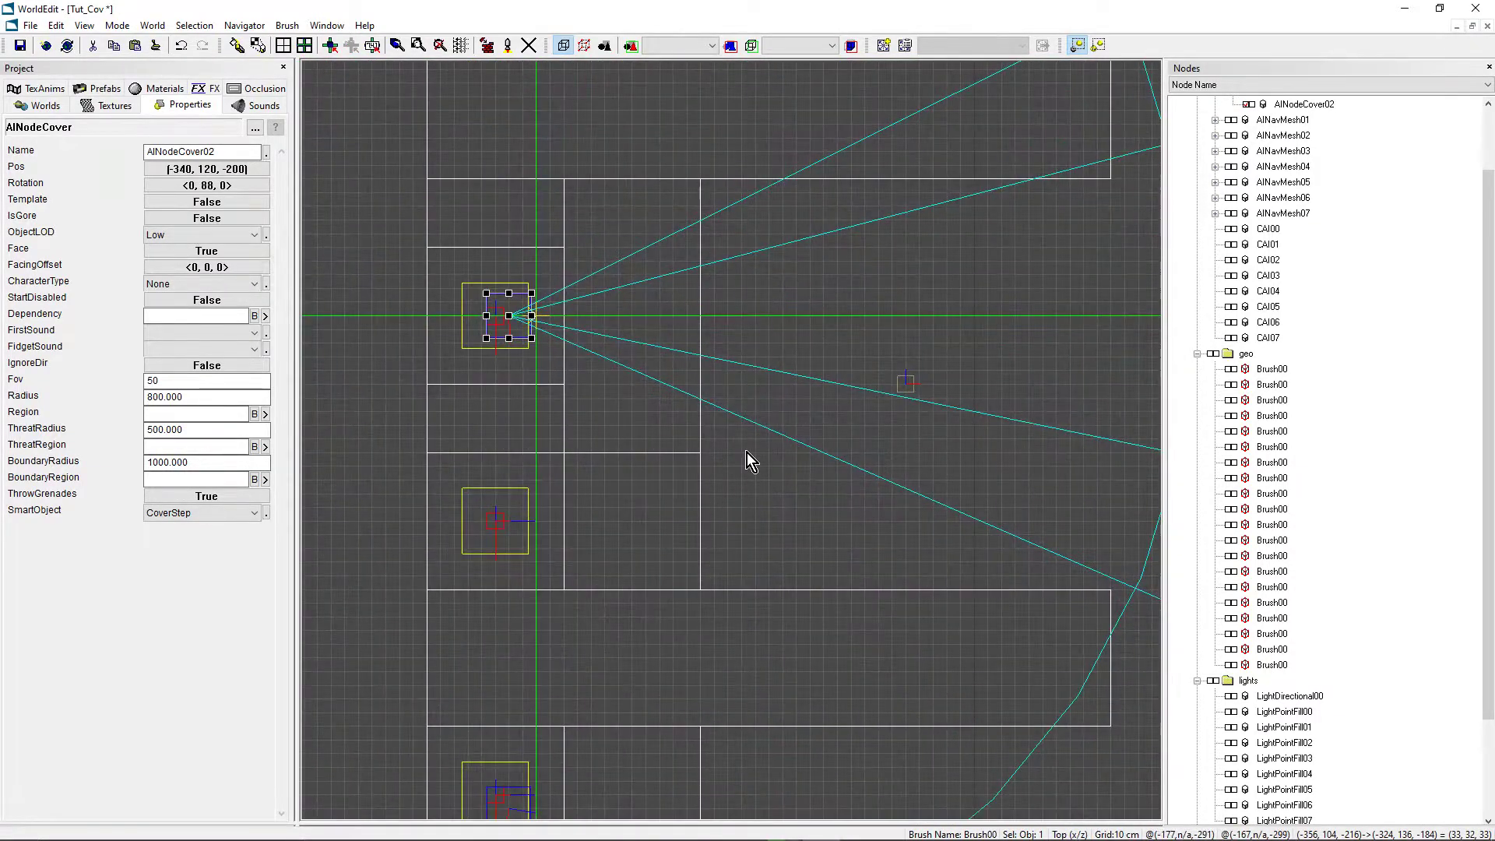
click(191, 514)
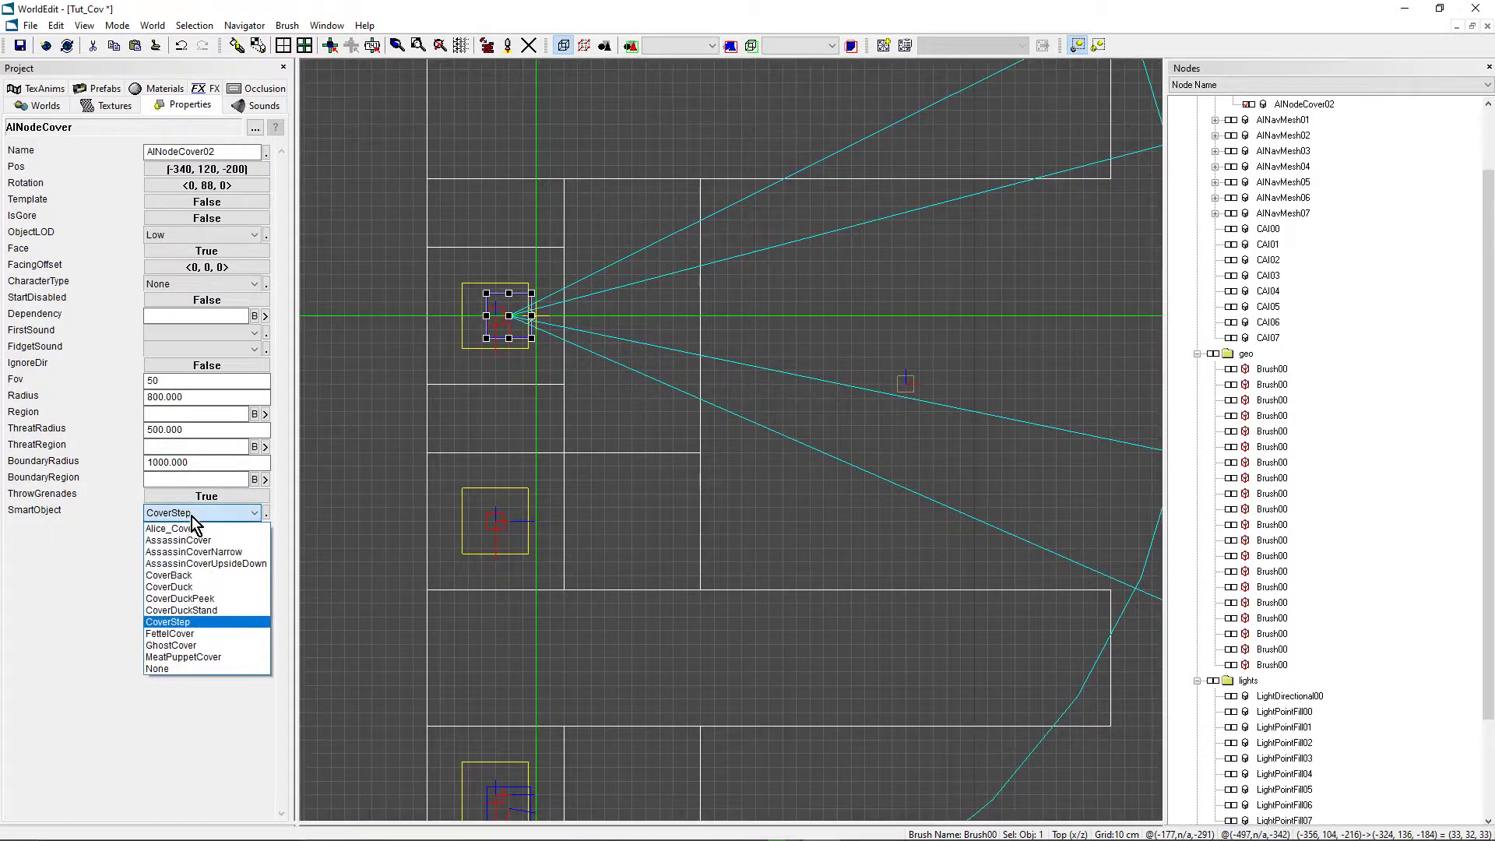
click(187, 587)
Paste a copy of the cover node at (-340, 120, -350) and set its SmartObject to CoverDuckStand
middle_drag(623, 380, 674, 394)
click(569, 537)
key(ctrl+v)
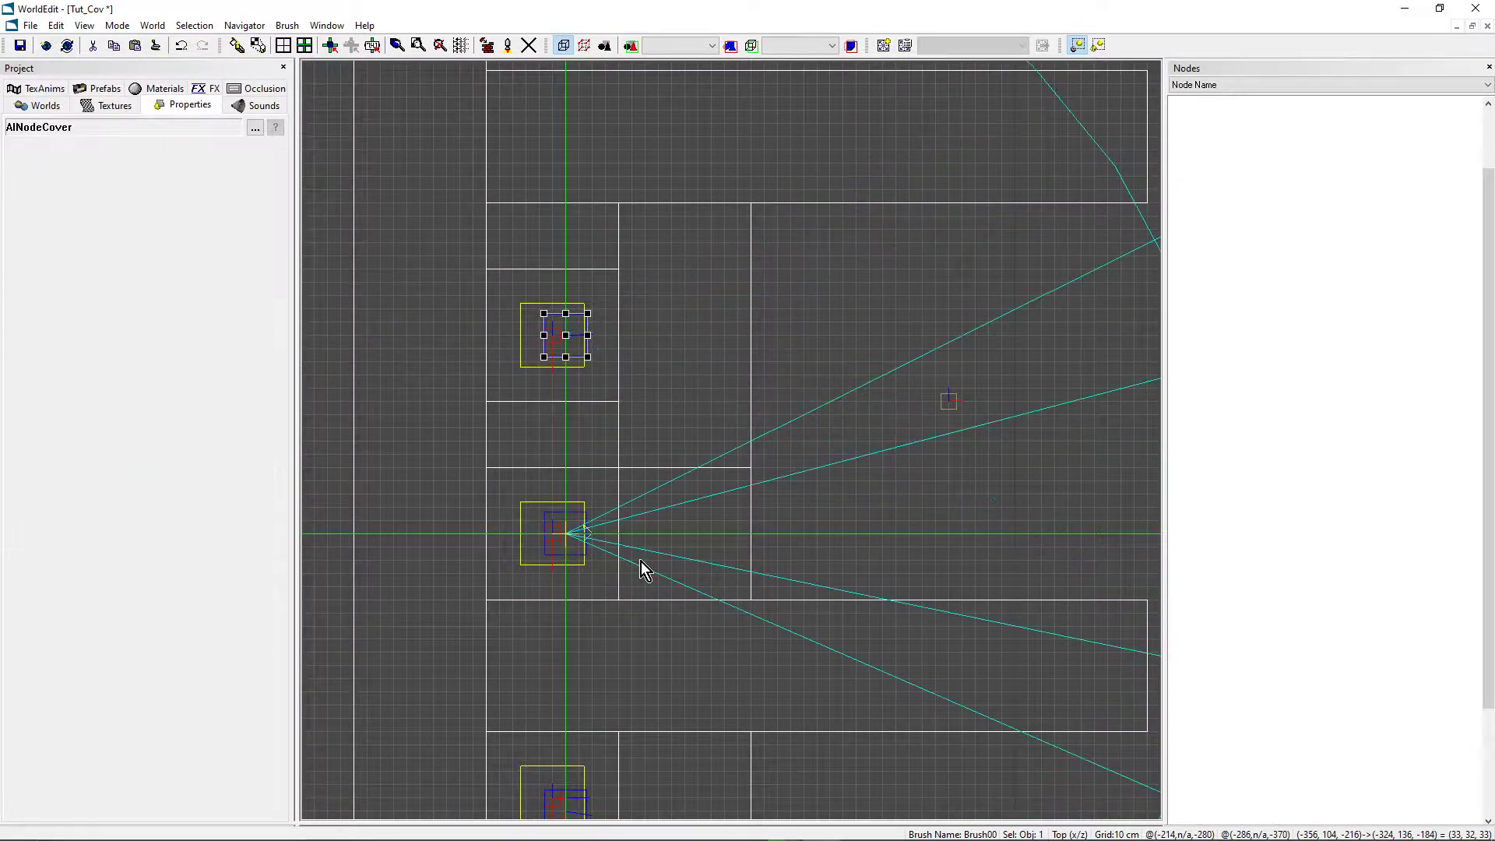
scroll(732, 442, up, 3)
middle_drag(732, 441, 758, 395)
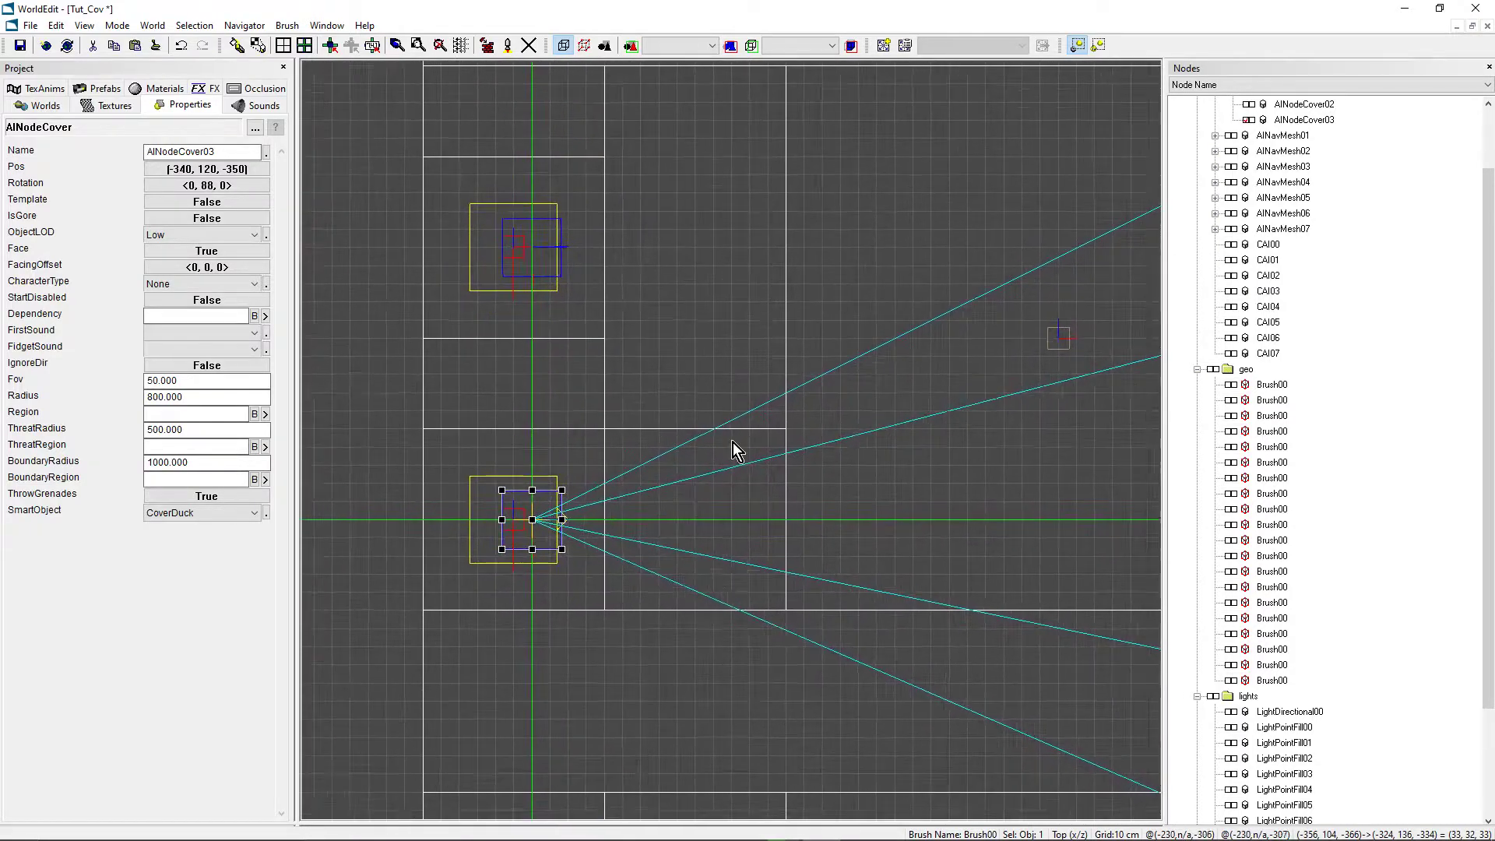
click(209, 514)
click(201, 614)
Examine the low wall brush and the raised block on it in the perspective view, selecting each in turn
scroll(648, 623, down, 1)
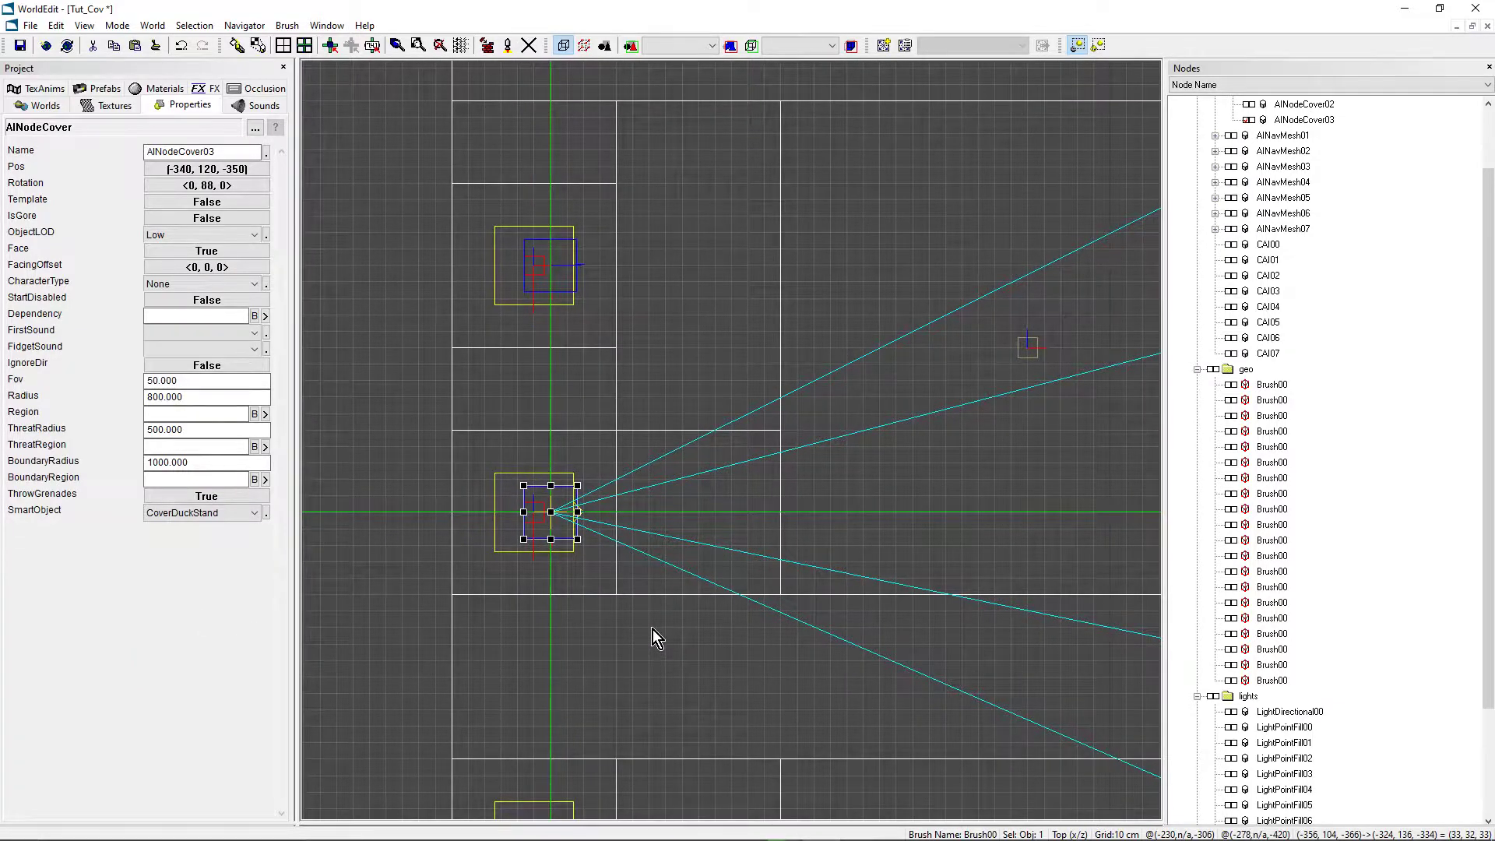
scroll(628, 637, down, 3)
middle_drag(629, 637, 468, 651)
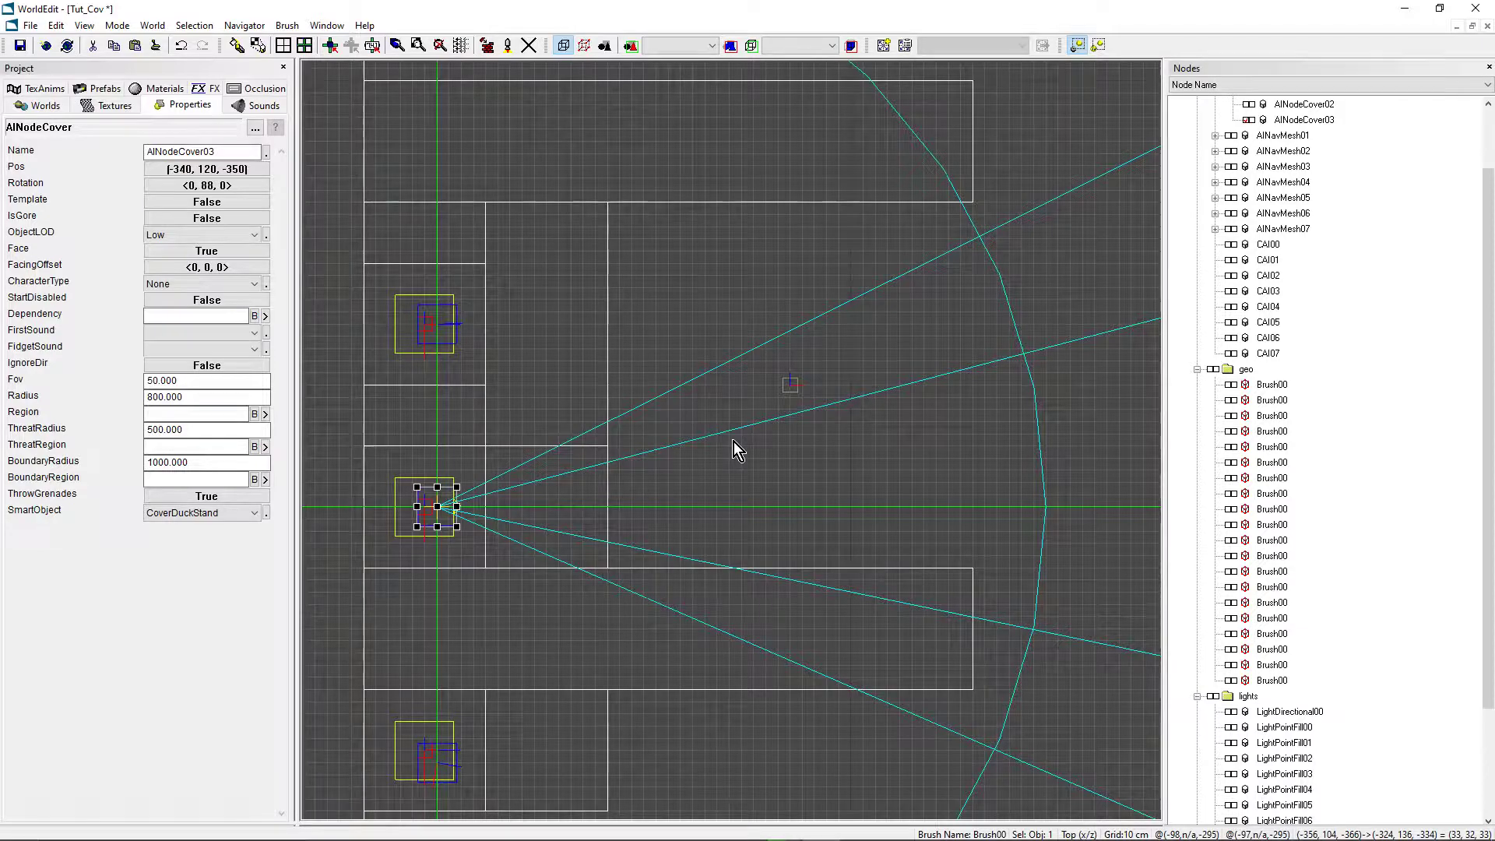
key(p)
middle_drag(704, 425, 661, 435)
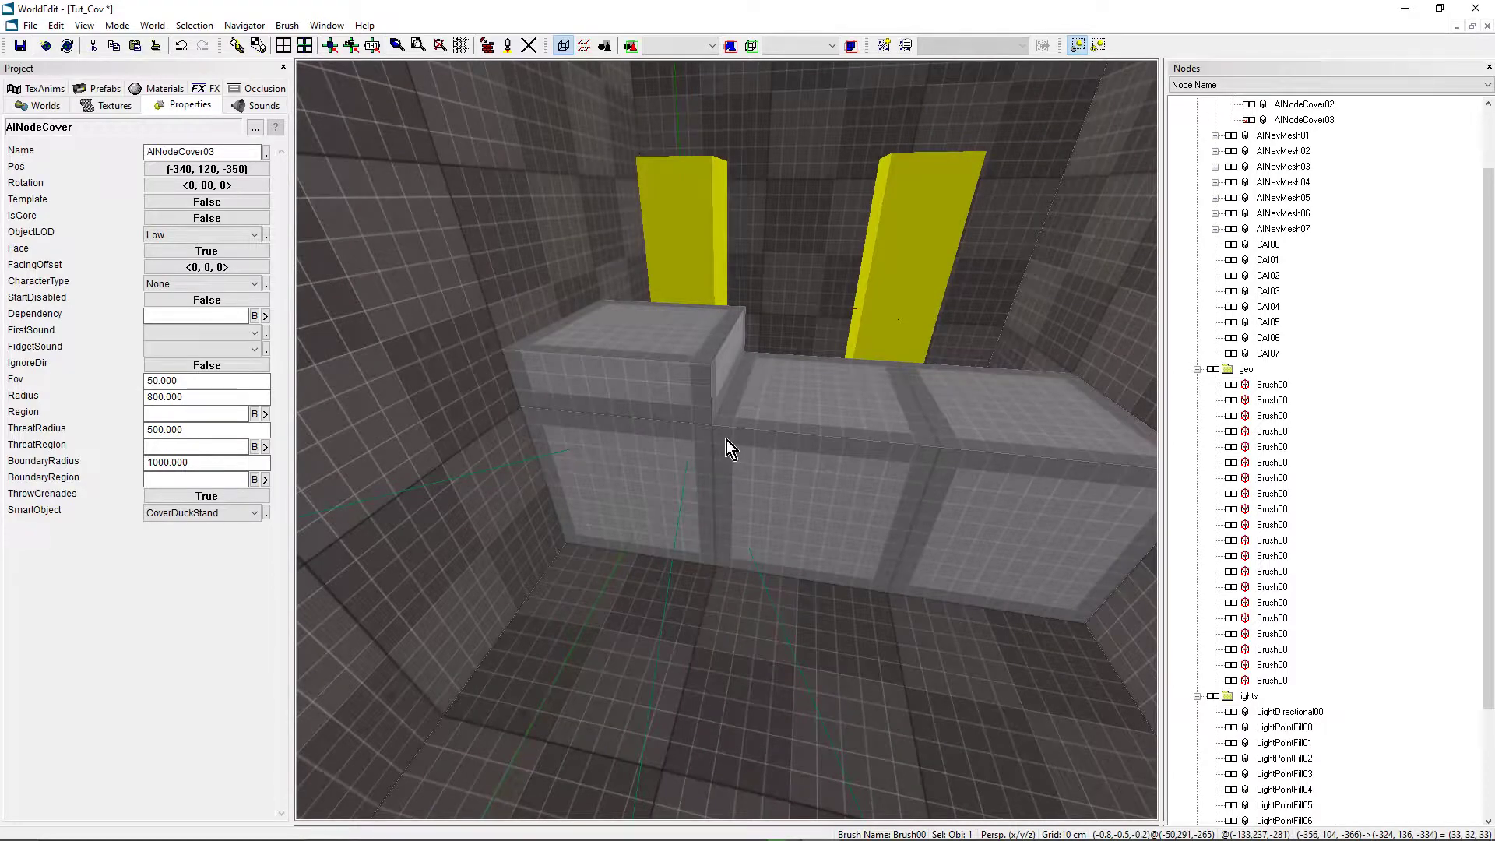
click(800, 484)
mouse_move(801, 484)
middle_down()
mouse_move(815, 467)
mouse_move(702, 413)
middle_up()
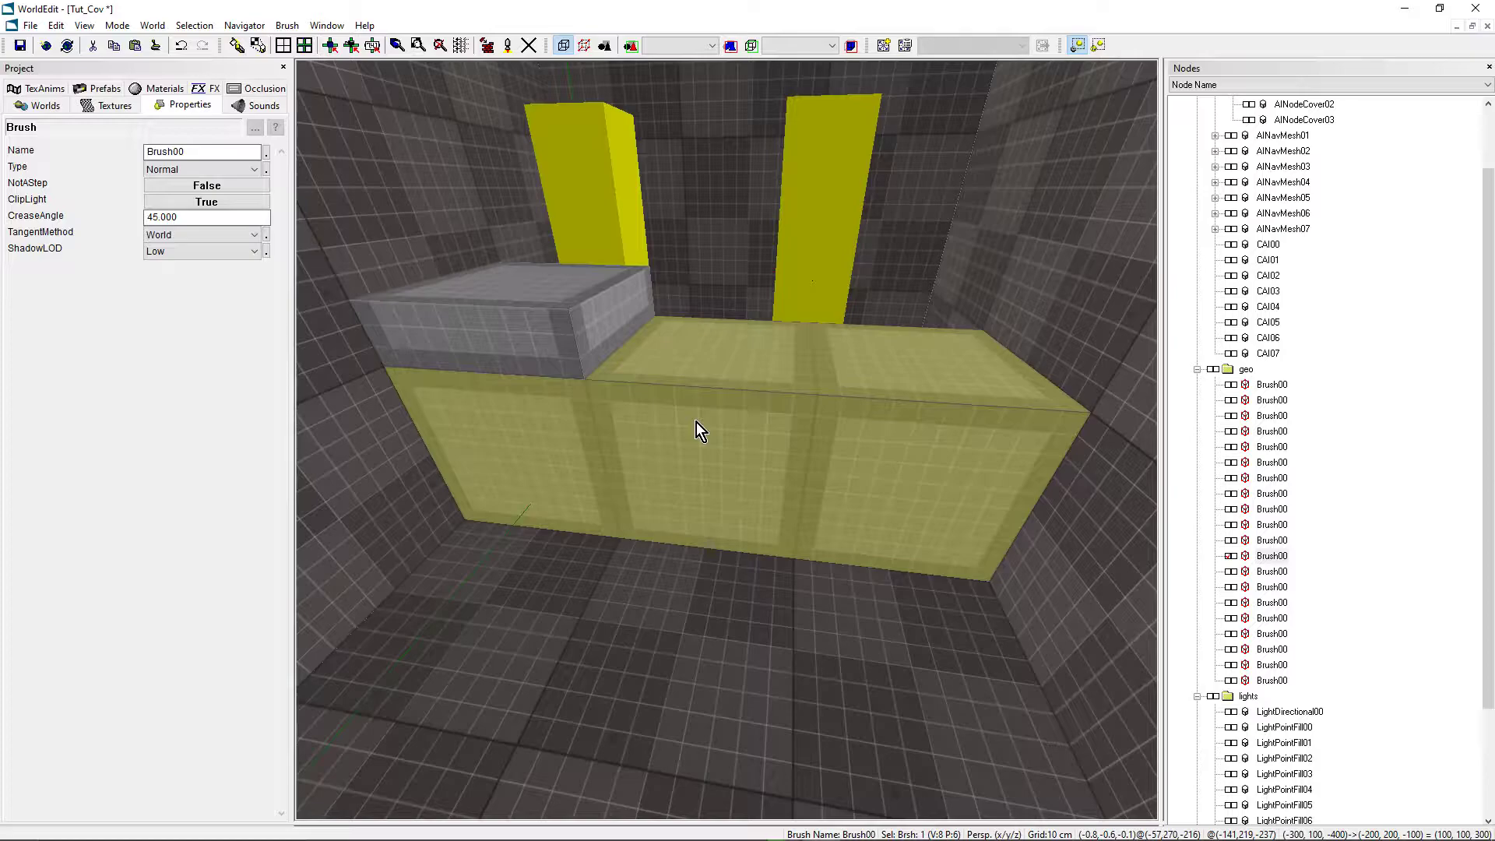
middle_drag(696, 422, 711, 377)
mouse_move(721, 458)
middle_down()
mouse_move(608, 428)
mouse_move(716, 465)
middle_up()
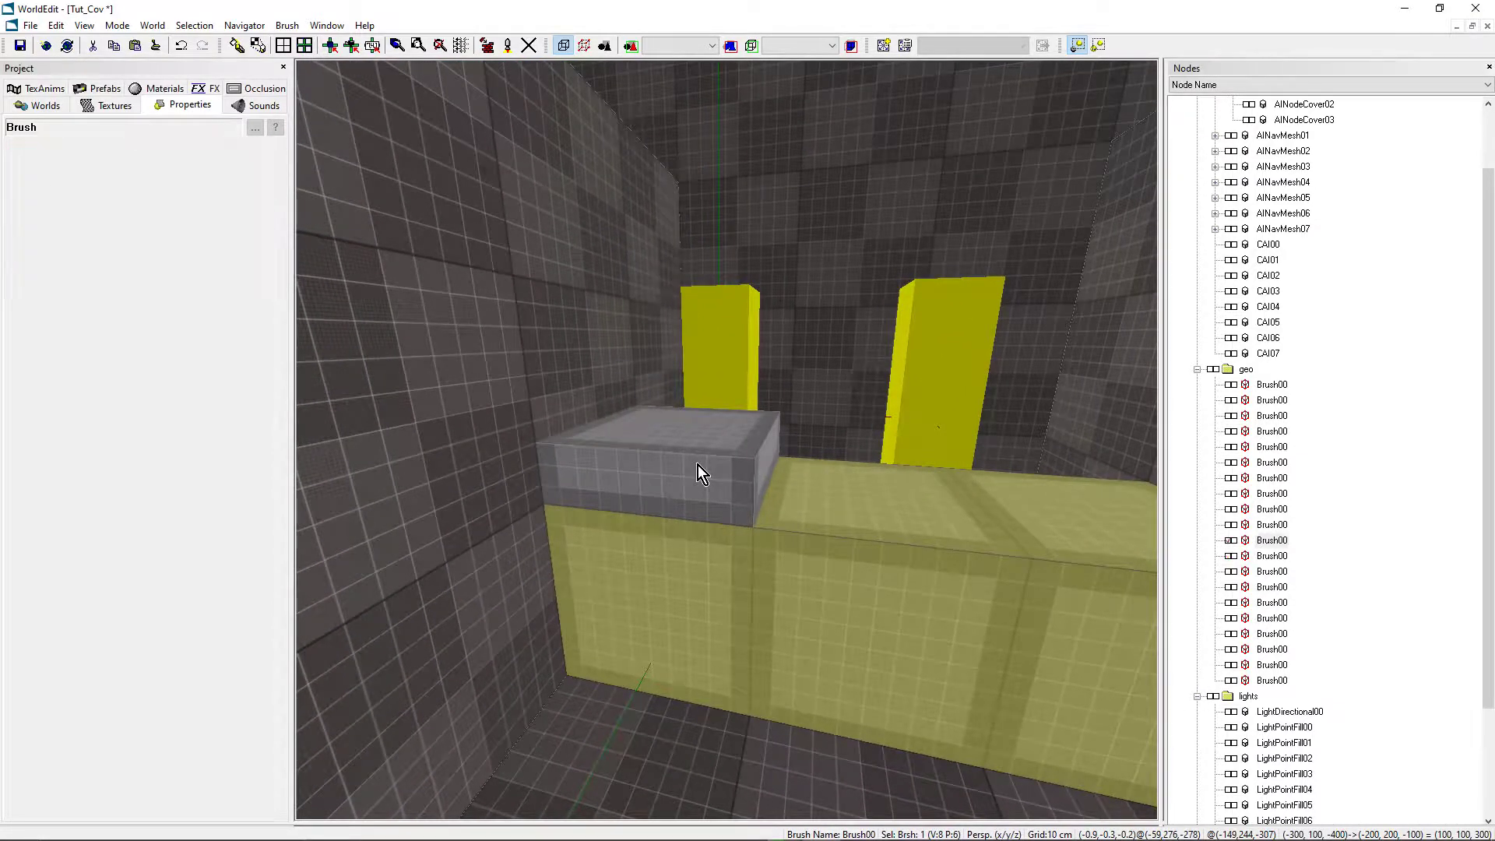
click(697, 465)
middle_drag(698, 465, 693, 547)
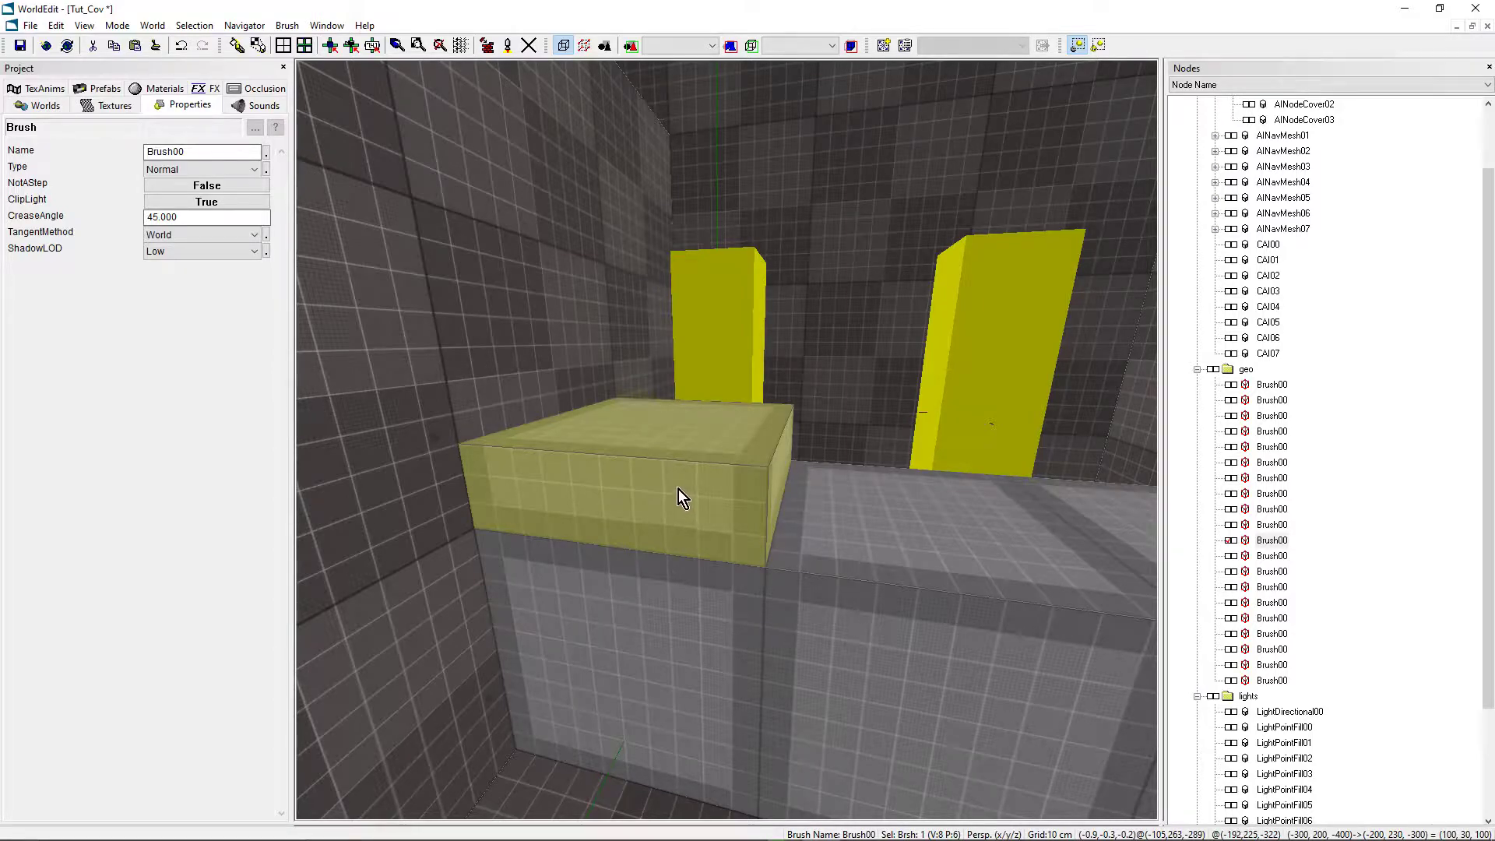
mouse_move(679, 489)
right_down()
mouse_move(720, 442)
mouse_move(779, 233)
mouse_move(701, 246)
mouse_move(717, 539)
mouse_move(728, 442)
right_up()
key(t)
key(p)
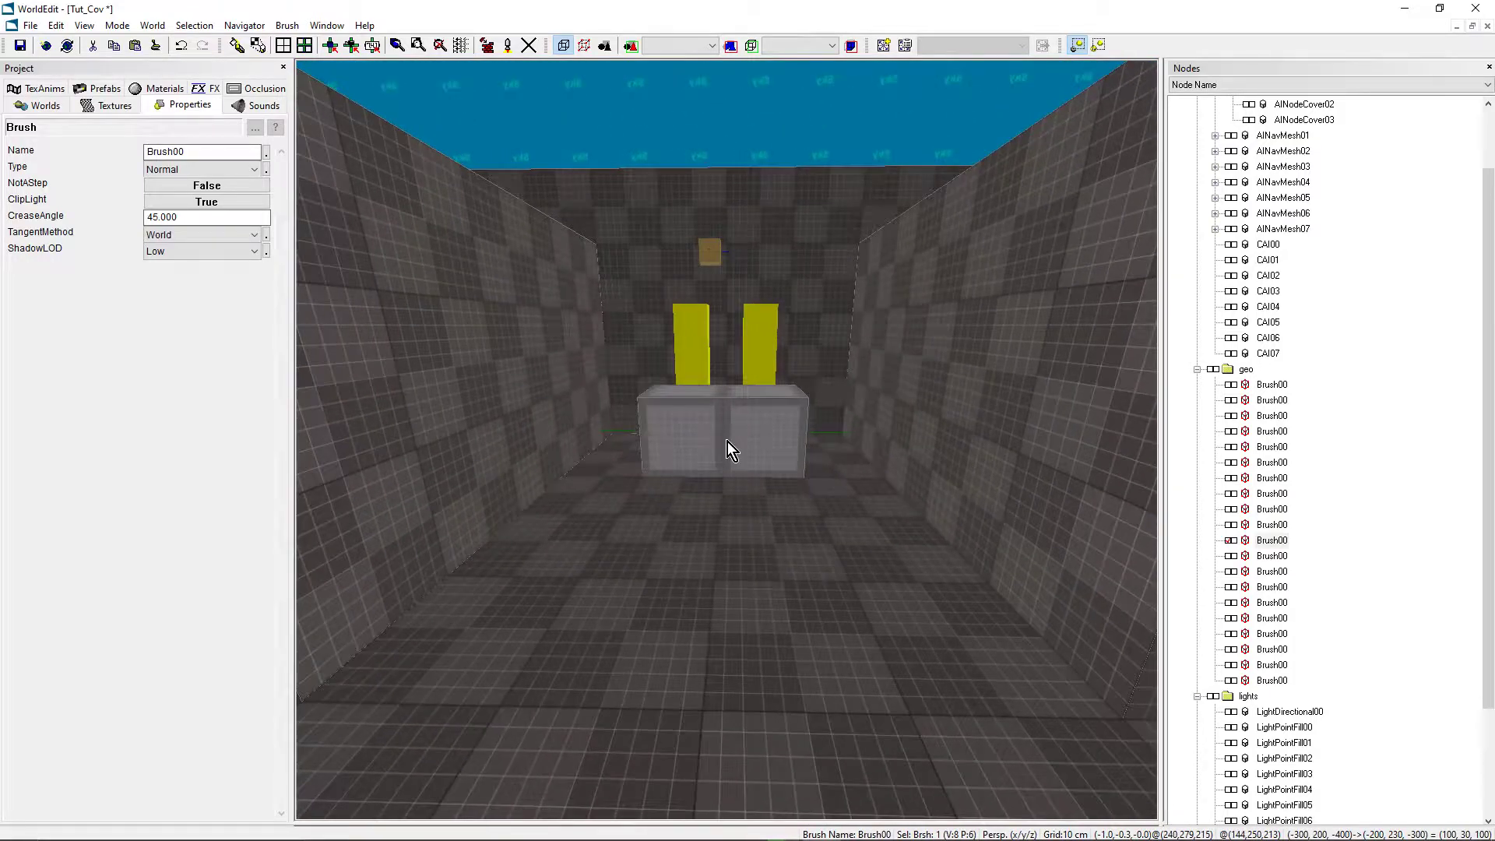
Select AINodeCover00 and AINodeCover01 in turn to review their radius circles and view cones in the top view
key(t)
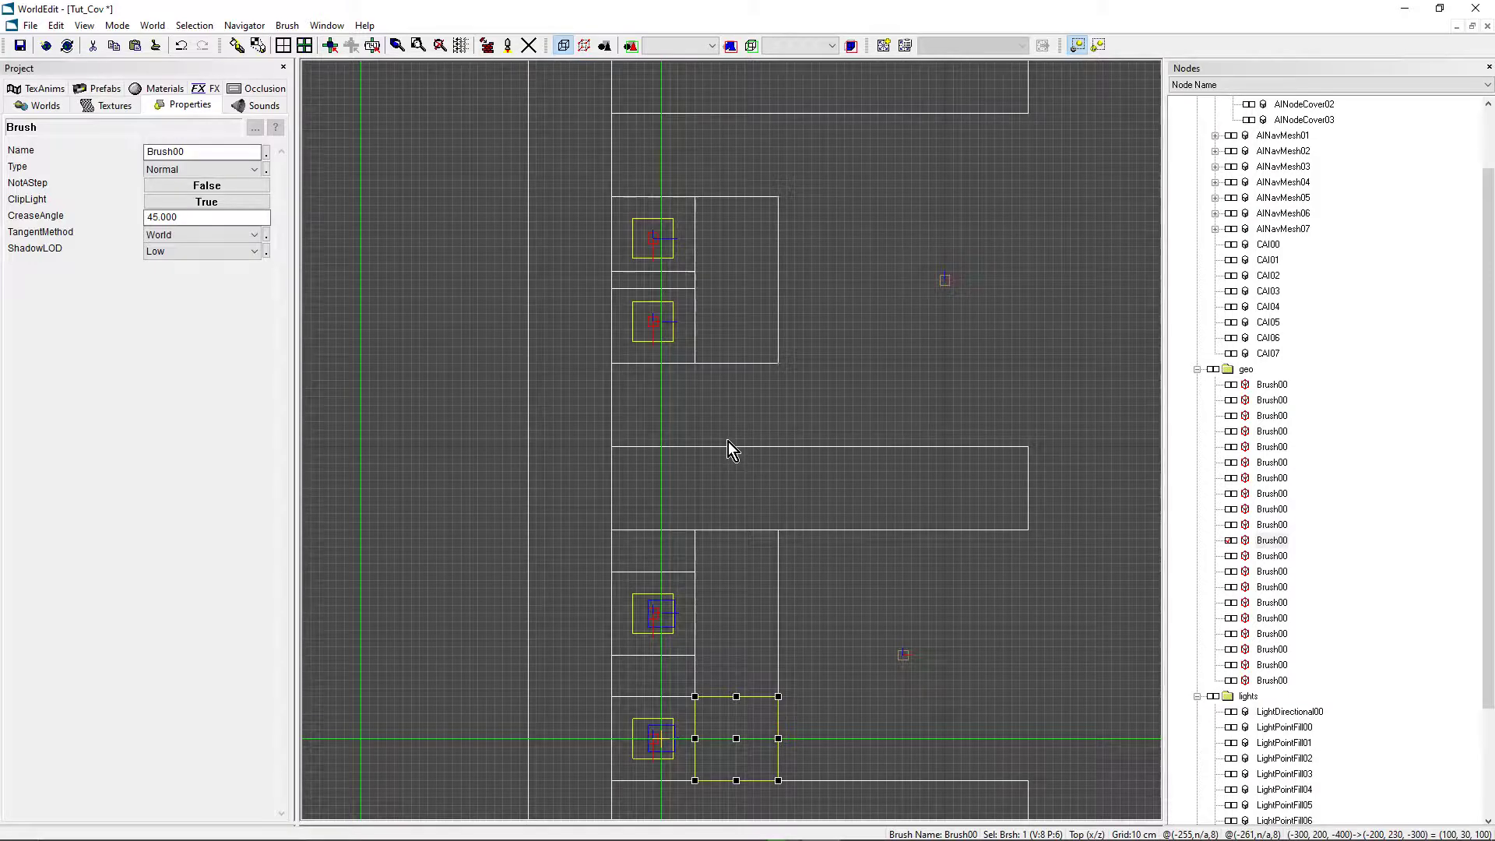
right_drag(927, 526, 927, 269)
scroll(1248, 155, up, 2)
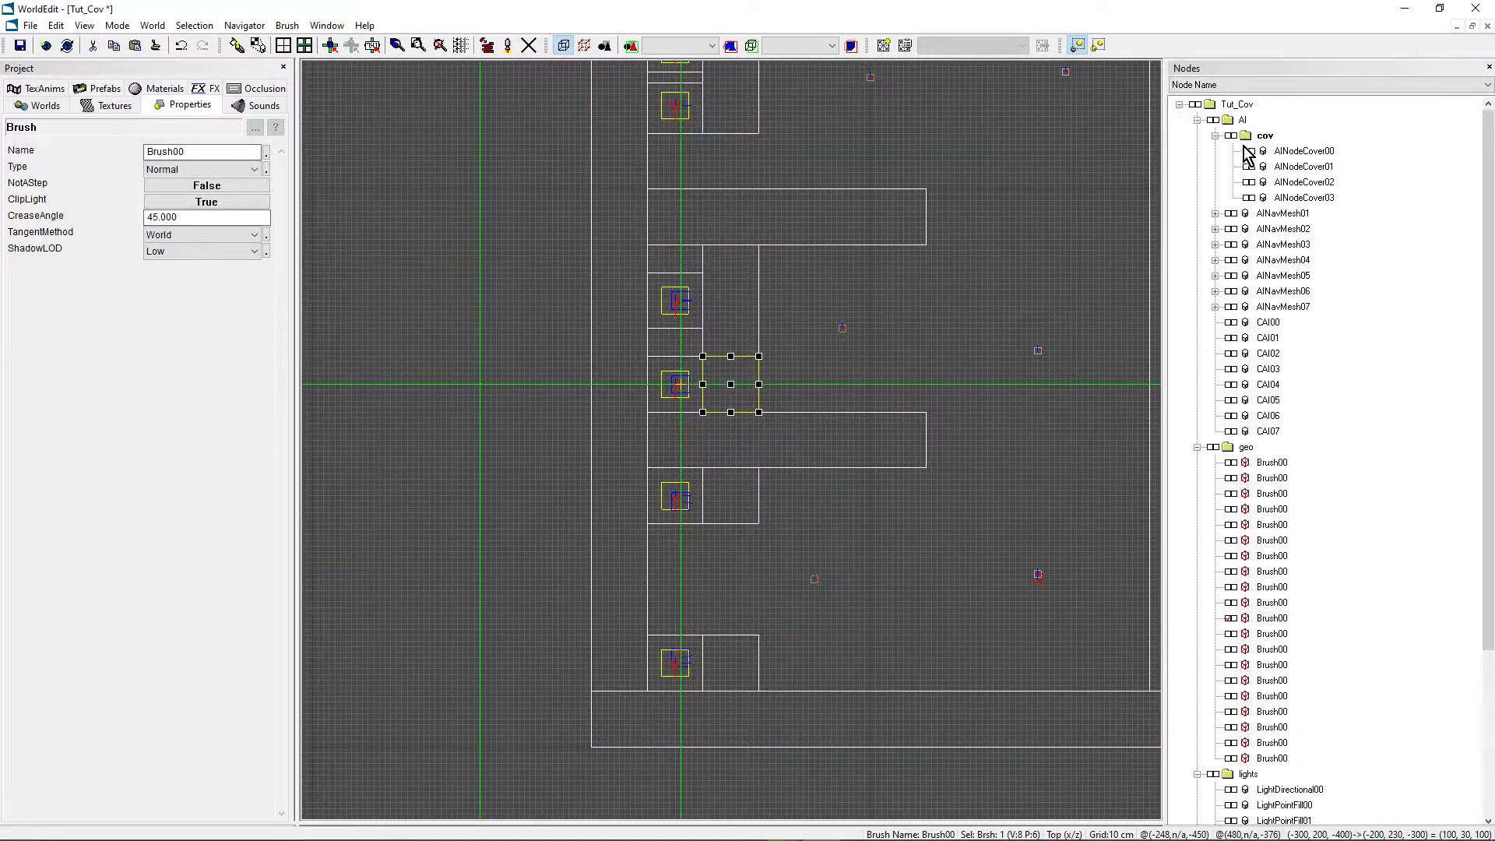
click(1248, 155)
scroll(731, 446, up, 2)
right_drag(731, 446, 728, 428)
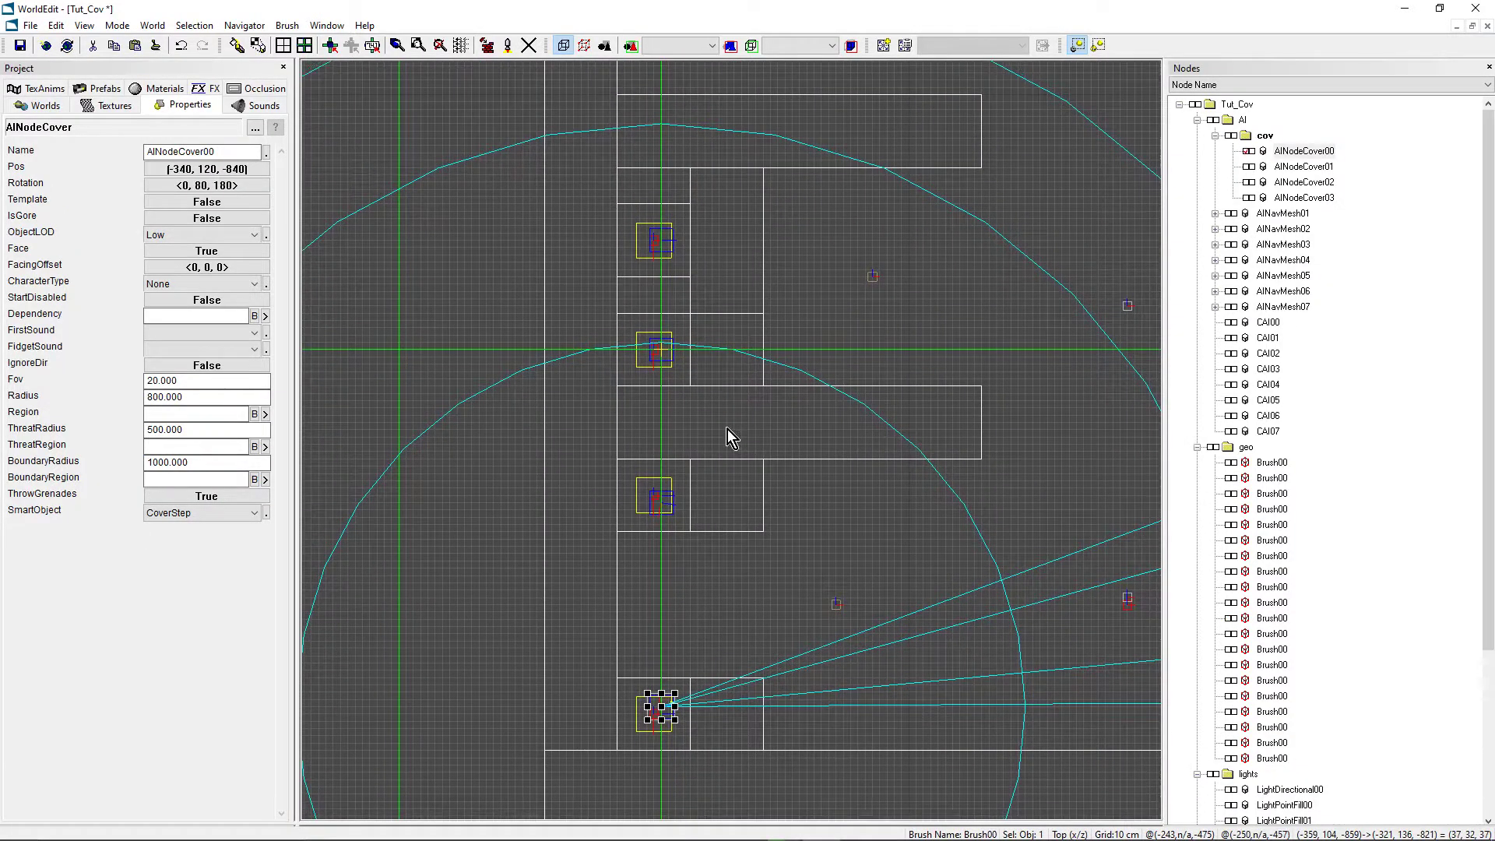
click(1248, 167)
scroll(847, 452, down, 1)
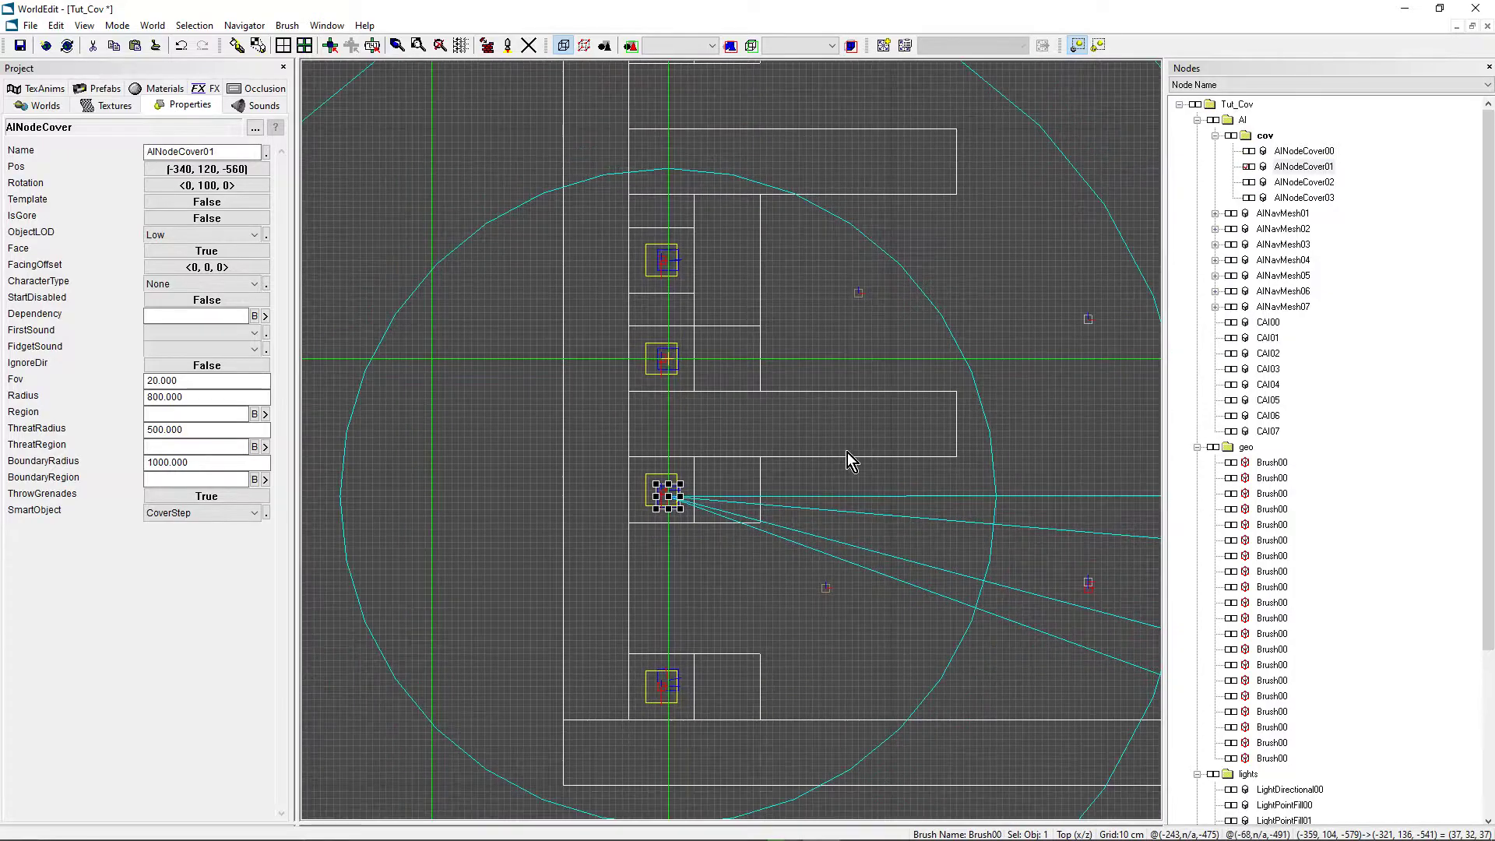
Paste a copy of AINodeCover01 into the lower spot of the paired cover block and nudge it to (-350, 120, 140)
scroll(847, 452, down, 2)
right_drag(848, 452, 892, 814)
scroll(732, 440, up, 10)
scroll(731, 440, down, 10)
scroll(732, 441, down, 1)
right_drag(731, 440, 706, 102)
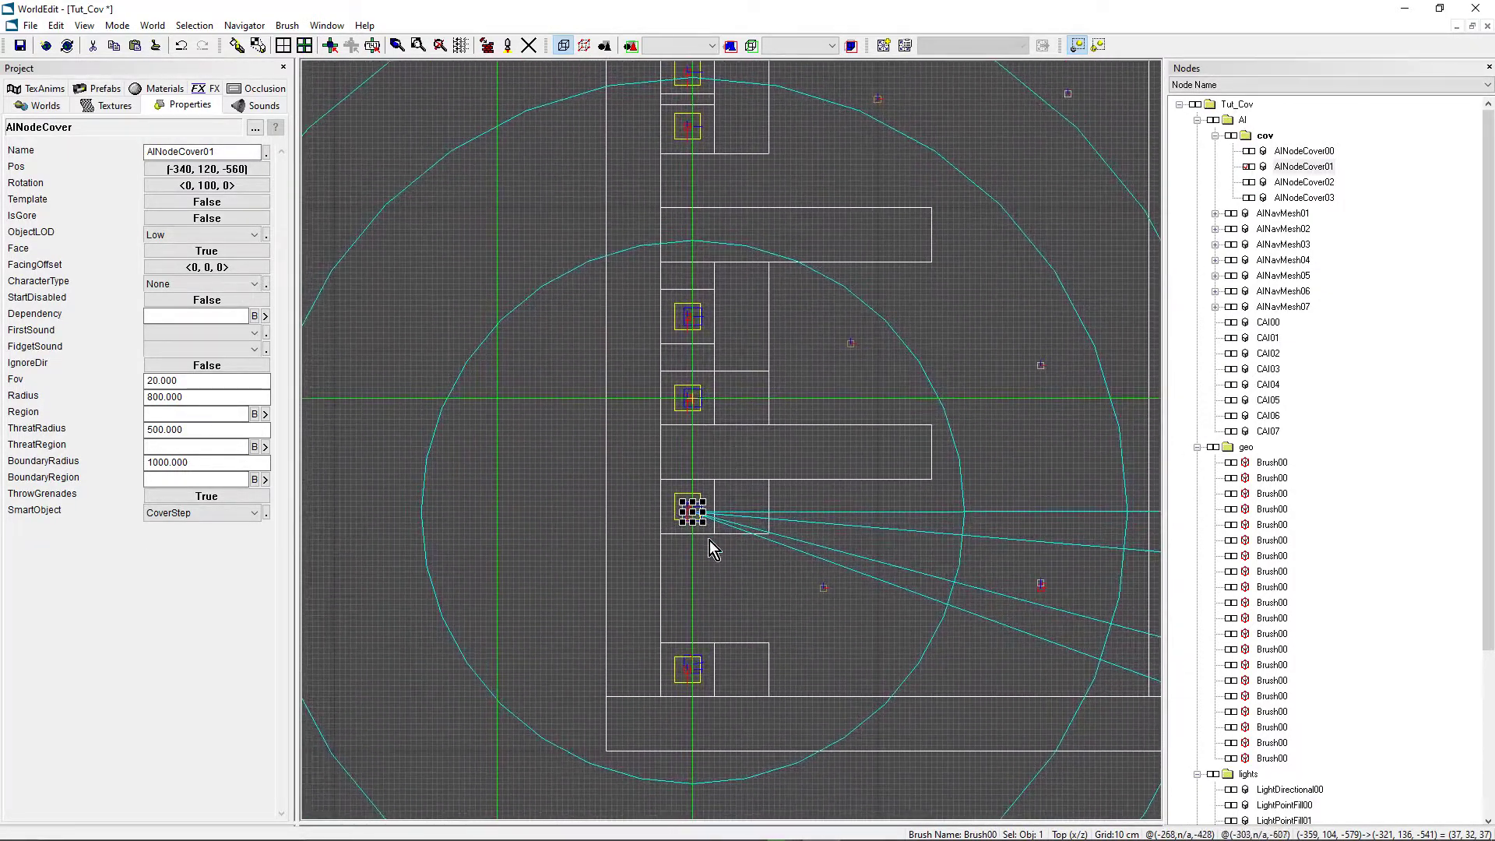
scroll(833, 575, up, 1)
right_drag(833, 574, 884, 840)
scroll(732, 581, up, 8)
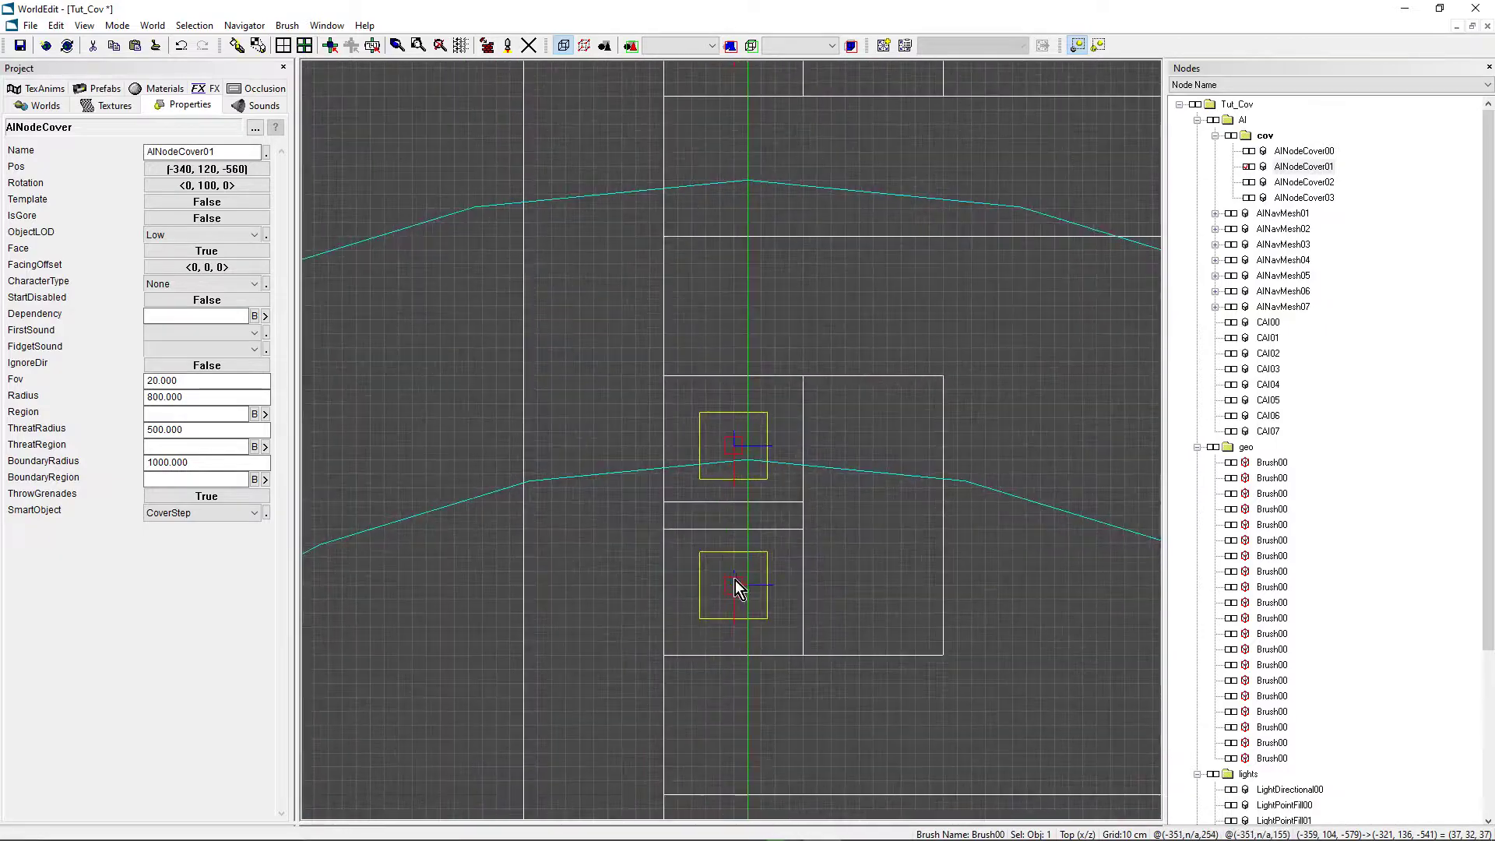
click(745, 585)
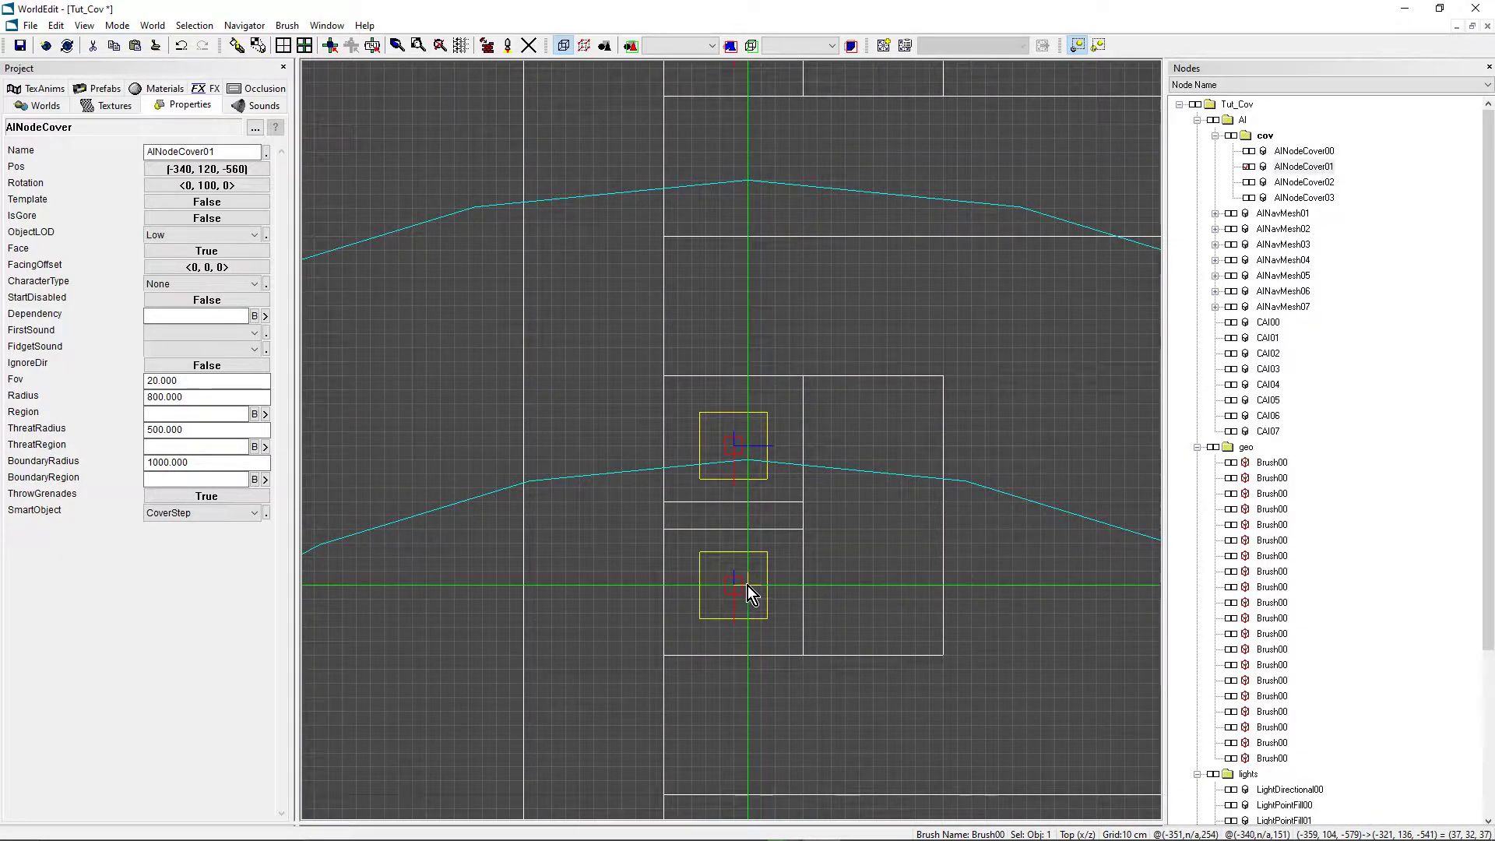
scroll(838, 671, up, 5)
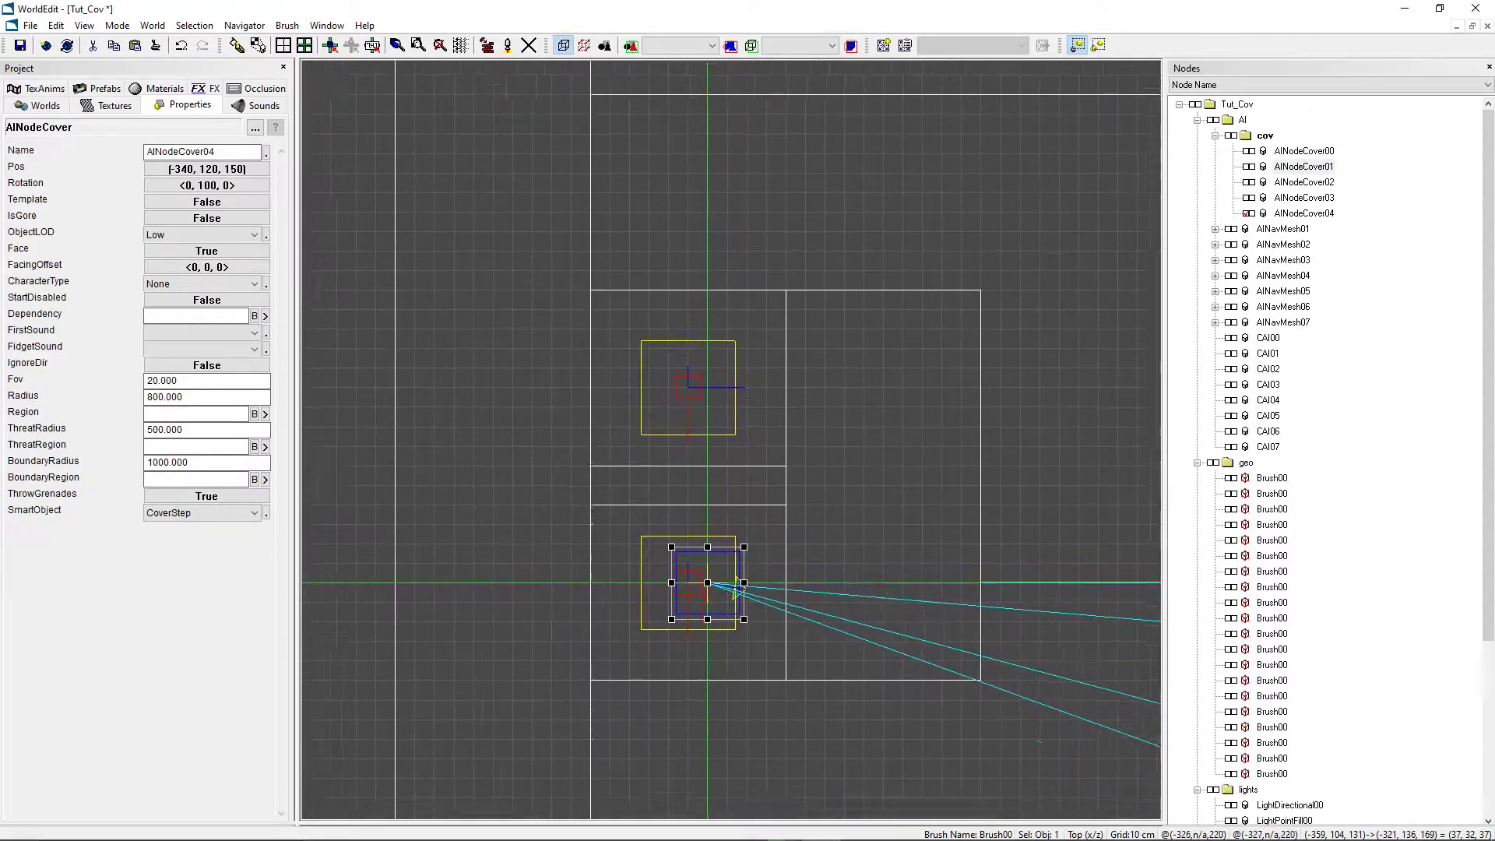
key(Left)
key(Down)
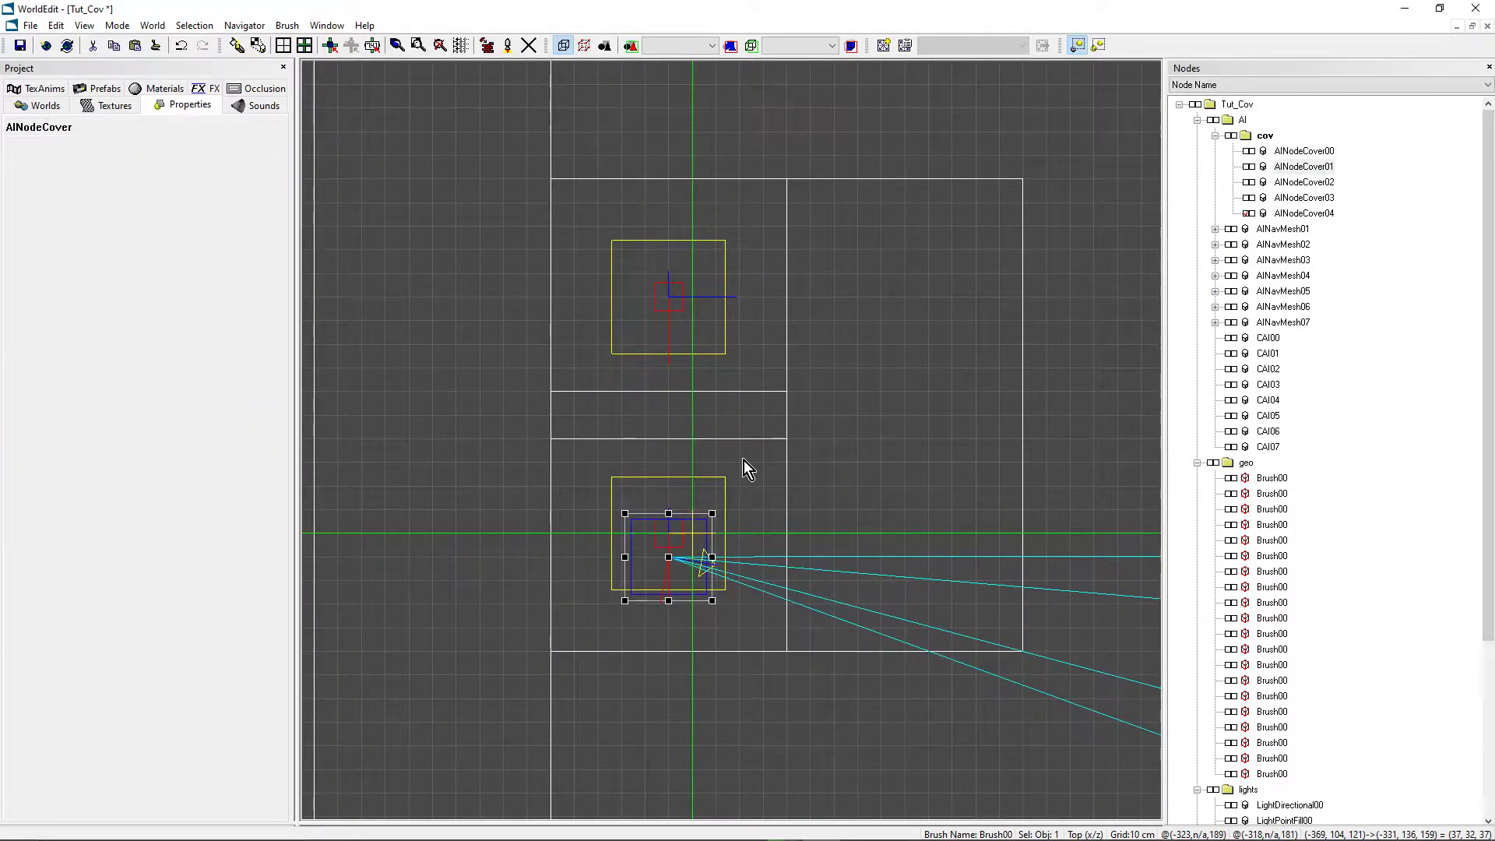
Set the SmartObject of the newly pasted AINodeCover04 to CoverDuckPeek
scroll(721, 474, down, 3)
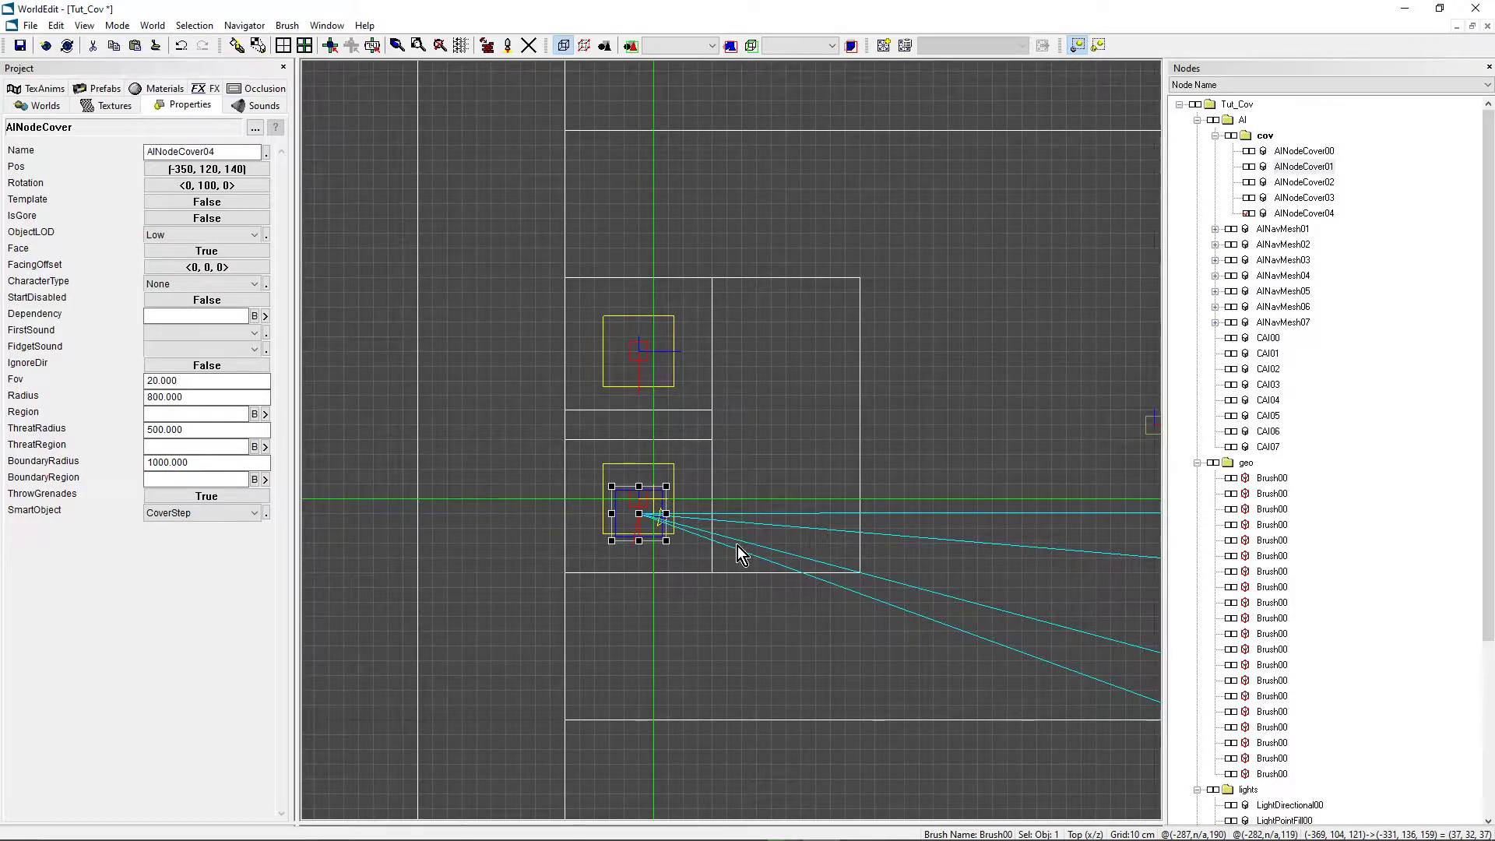
click(209, 514)
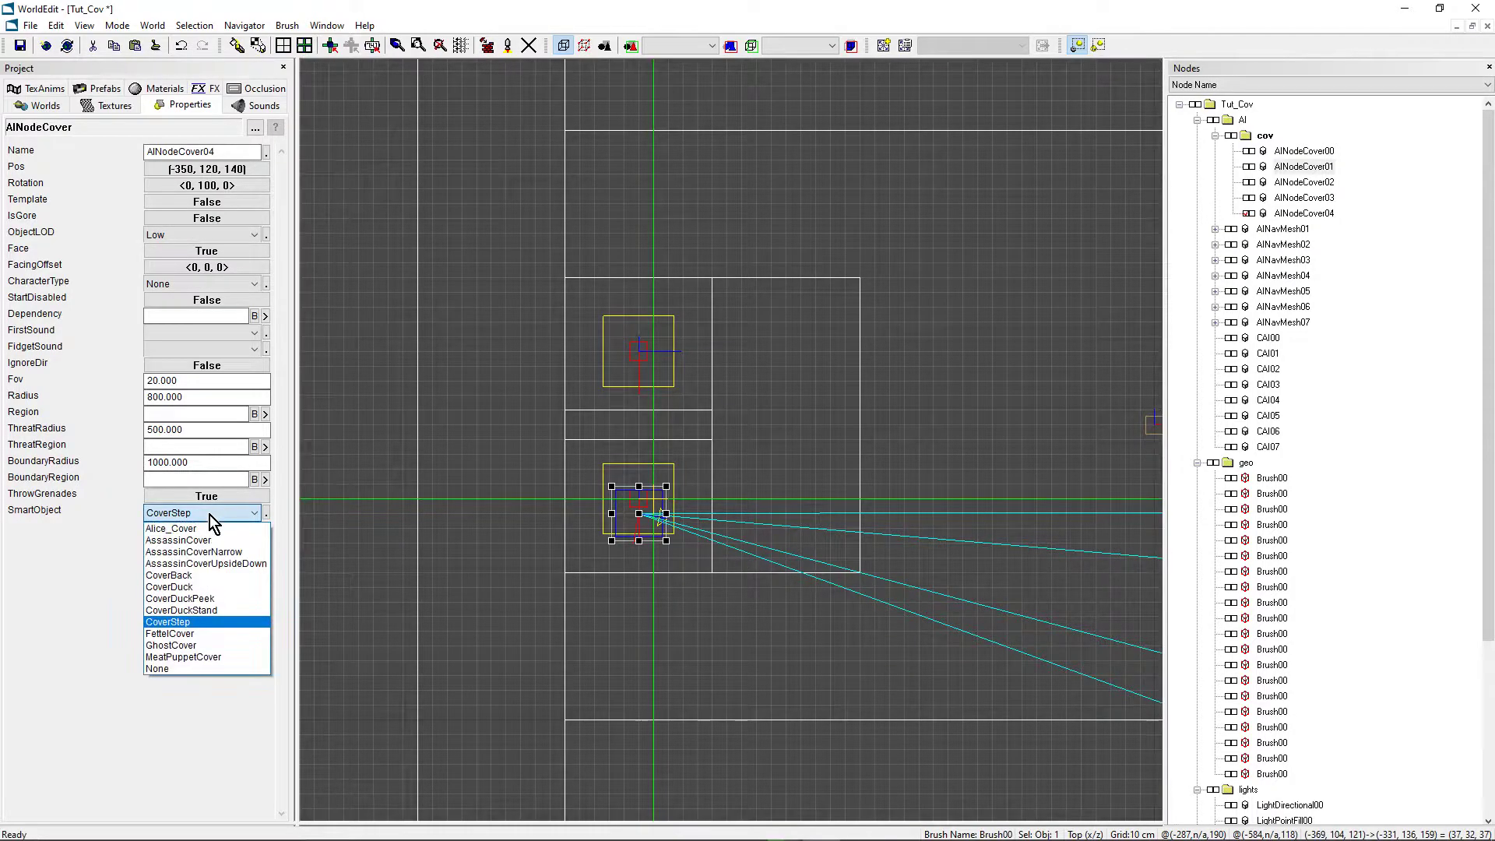
click(204, 604)
scroll(732, 541, down, 2)
middle_drag(732, 541, 585, 568)
middle_drag(641, 464, 732, 441)
scroll(732, 442, up, 2)
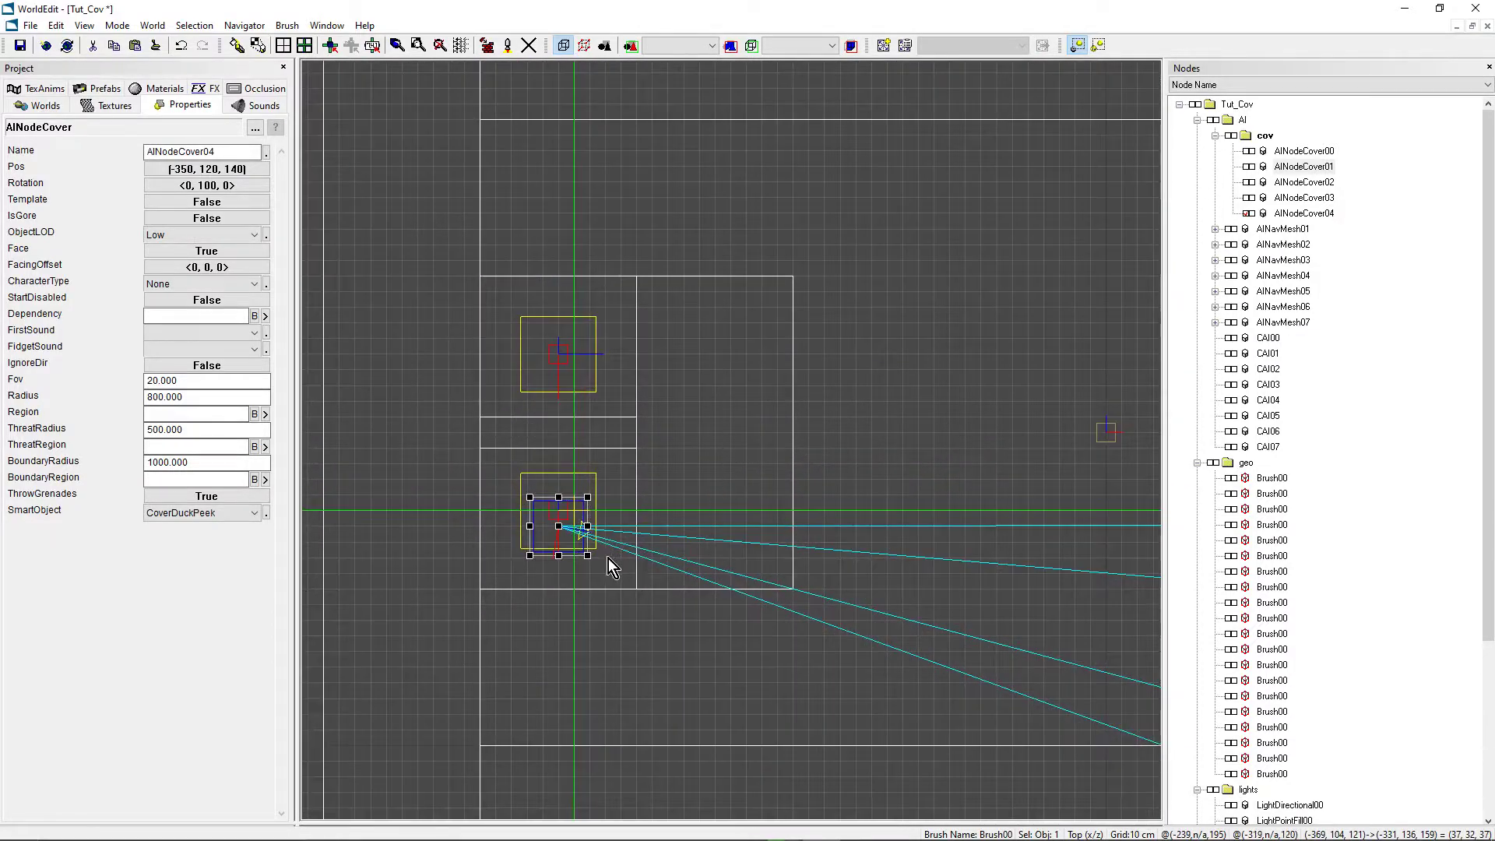
key(p)
middle_drag(664, 557, 734, 158)
key(t)
Paste a copy of AINodeCover00 into the upper spot of the paired cover block at (-350, 120, 260)
click(1248, 151)
scroll(766, 552, down, 4)
scroll(738, 427, up, 5)
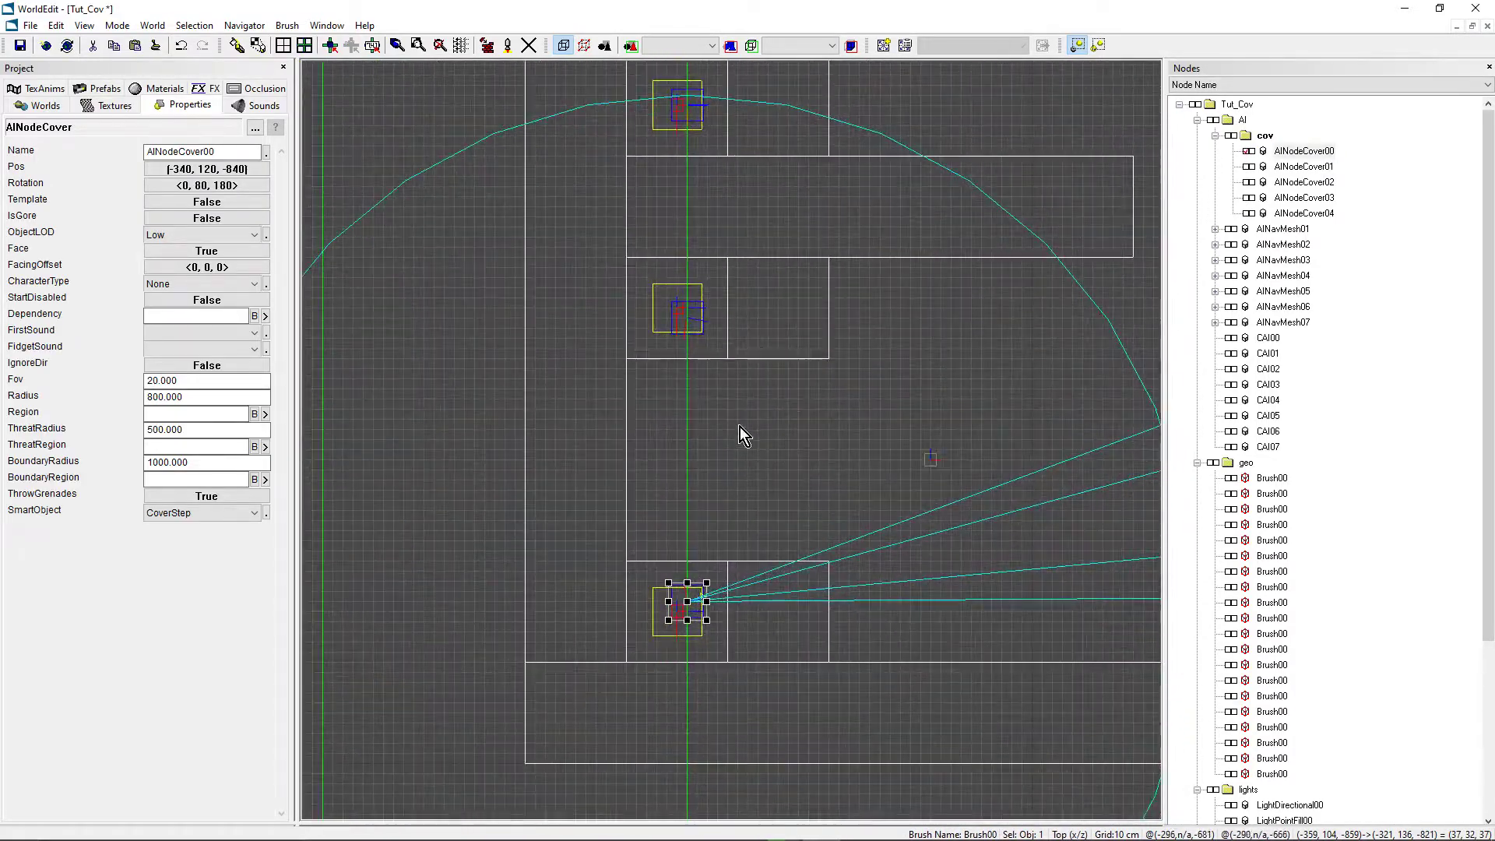
scroll(740, 426, down, 3)
middle_drag(739, 427, 750, 608)
scroll(732, 441, up, 4)
middle_drag(732, 441, 663, 546)
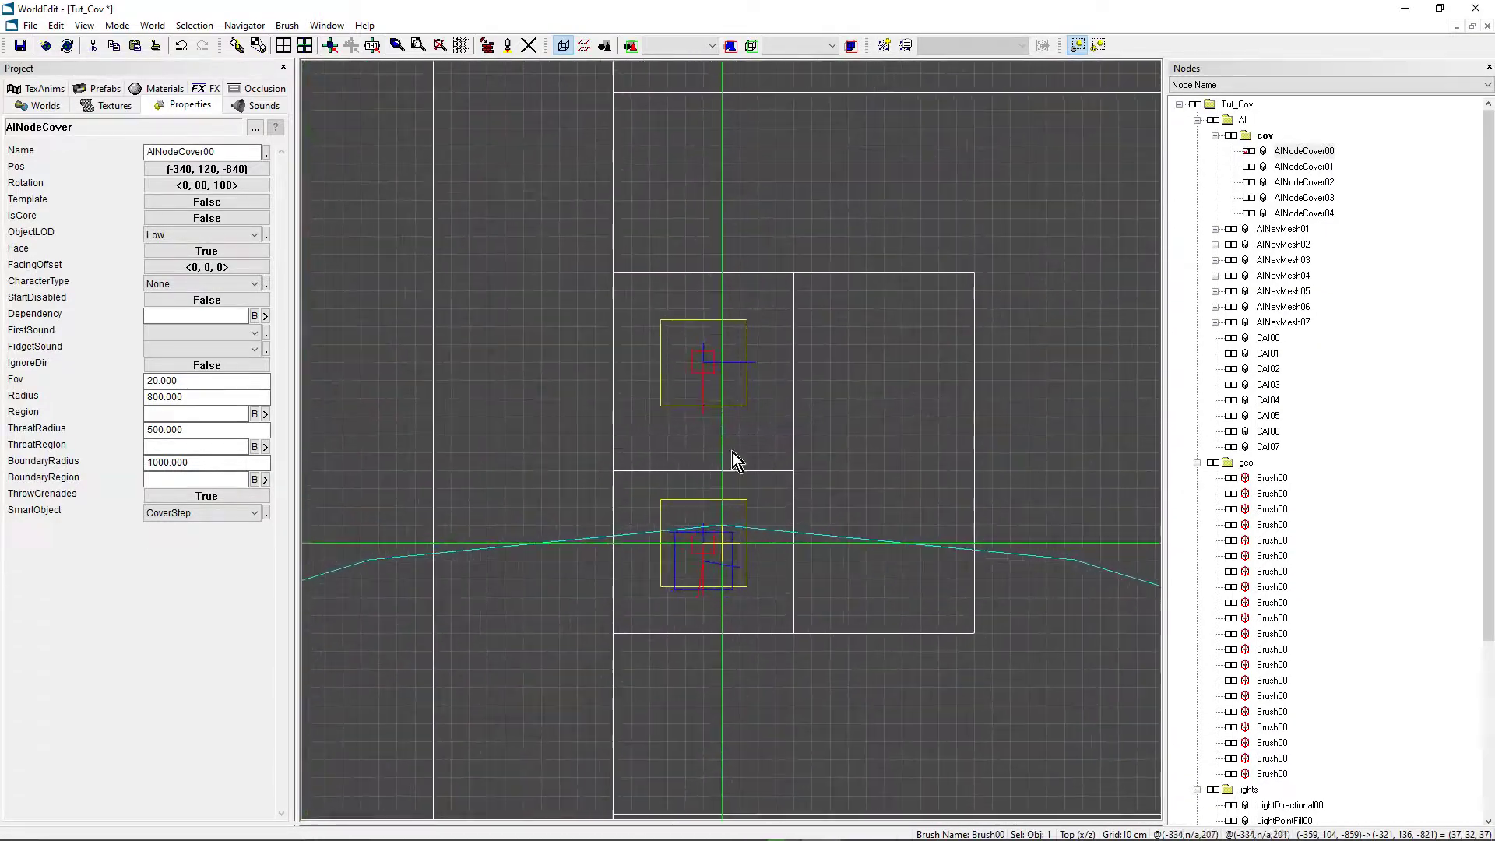
key(m)
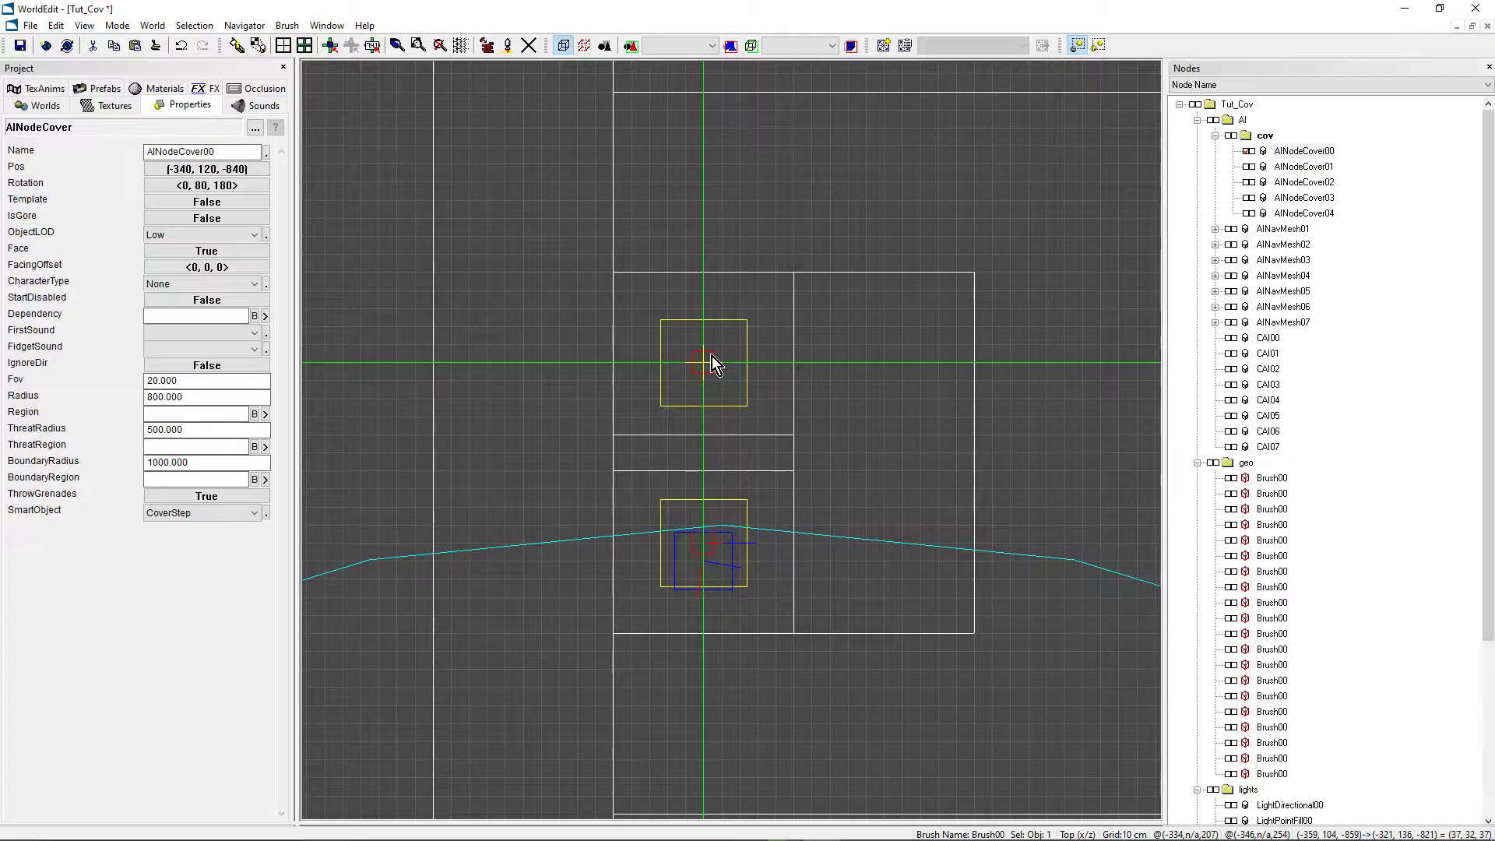
key(ctrl+v)
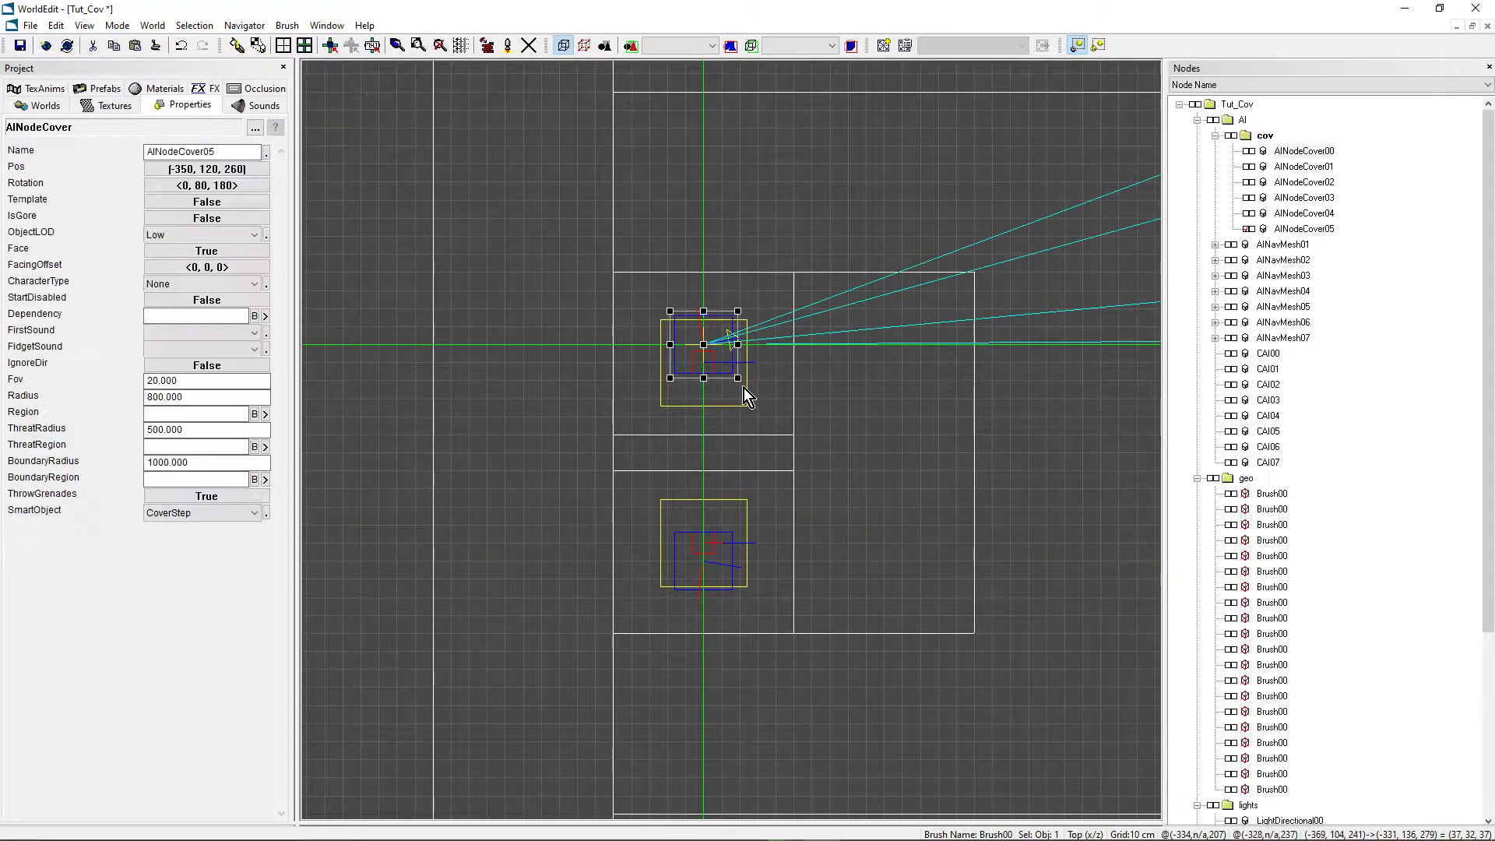
scroll(743, 446, up, 1)
mouse_move(753, 382)
middle_down()
mouse_move(743, 446)
mouse_move(764, 427)
mouse_move(731, 442)
middle_up()
scroll(734, 456, up, 1)
scroll(731, 441, down, 1)
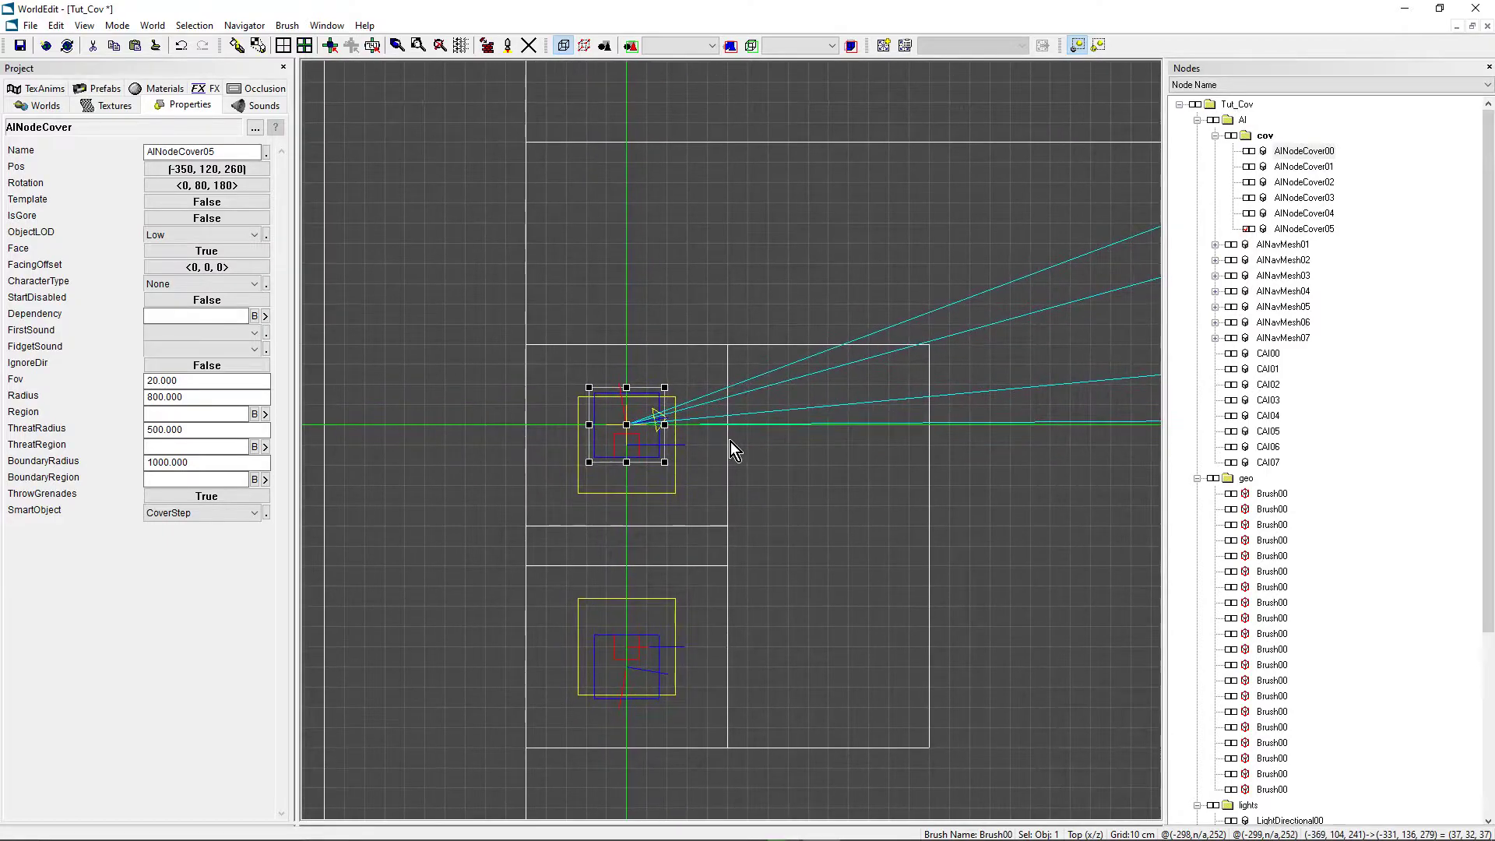
click(227, 188)
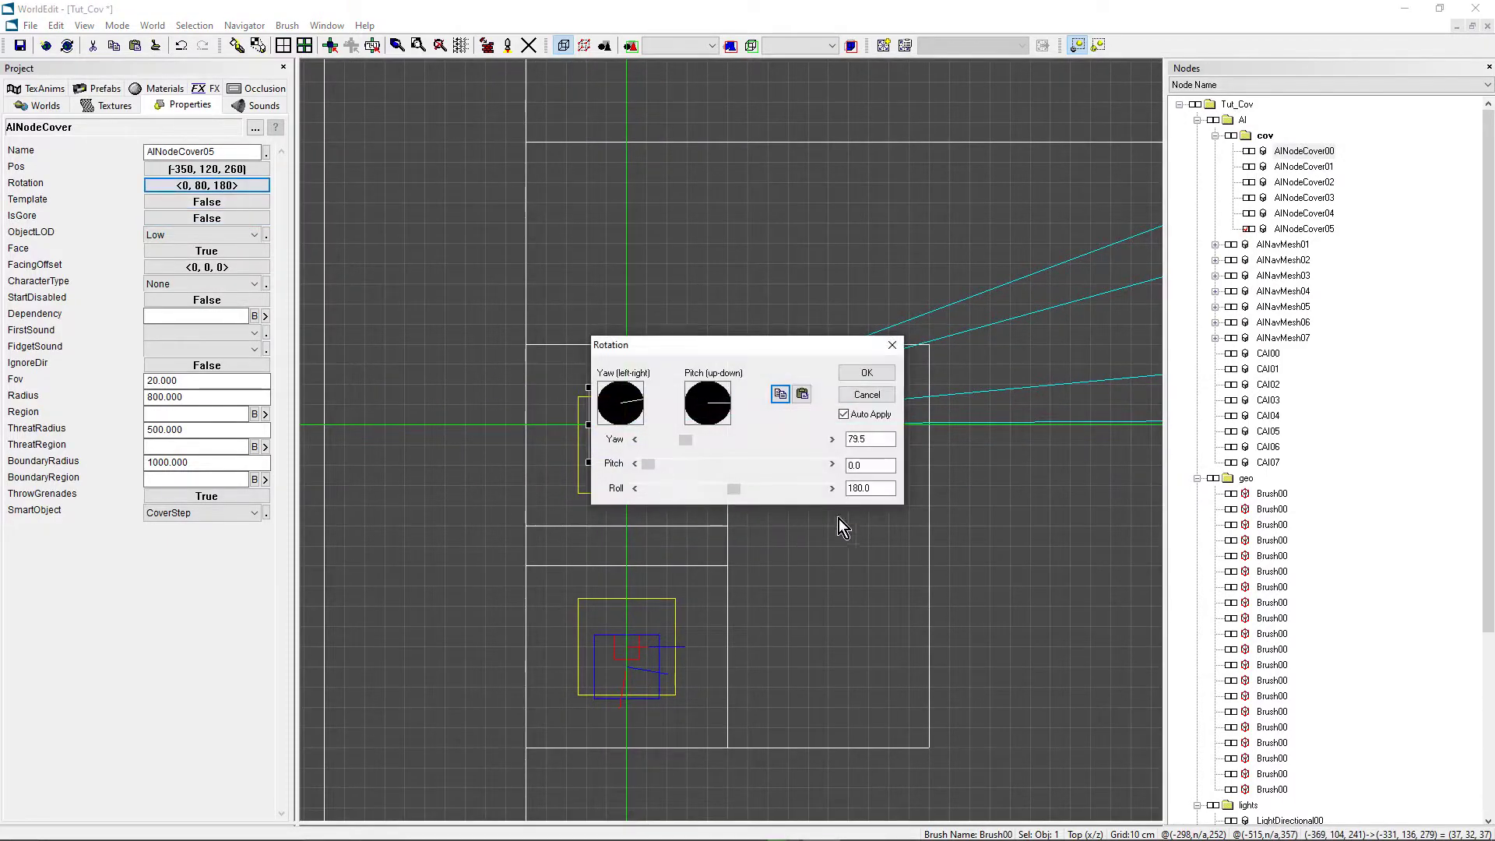
double_click(878, 488)
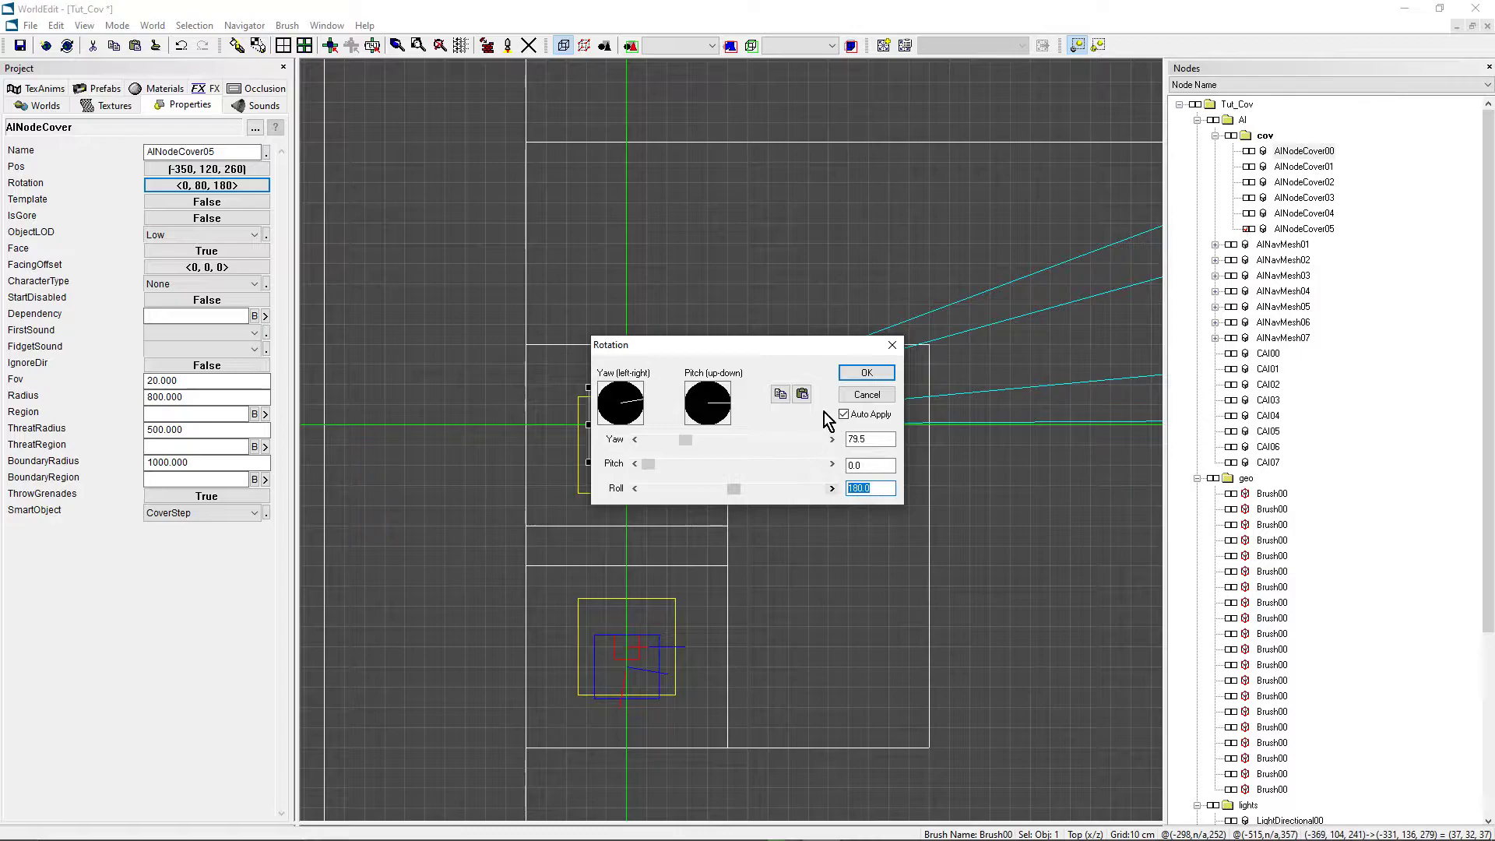
click(863, 374)
Set the SmartObject of AINodeCover05 in the upper paired spot to CoverDuckPeek
scroll(783, 522, down, 5)
mouse_move(784, 522)
middle_down()
mouse_move(674, 539)
mouse_move(769, 522)
middle_up()
scroll(783, 522, up, 3)
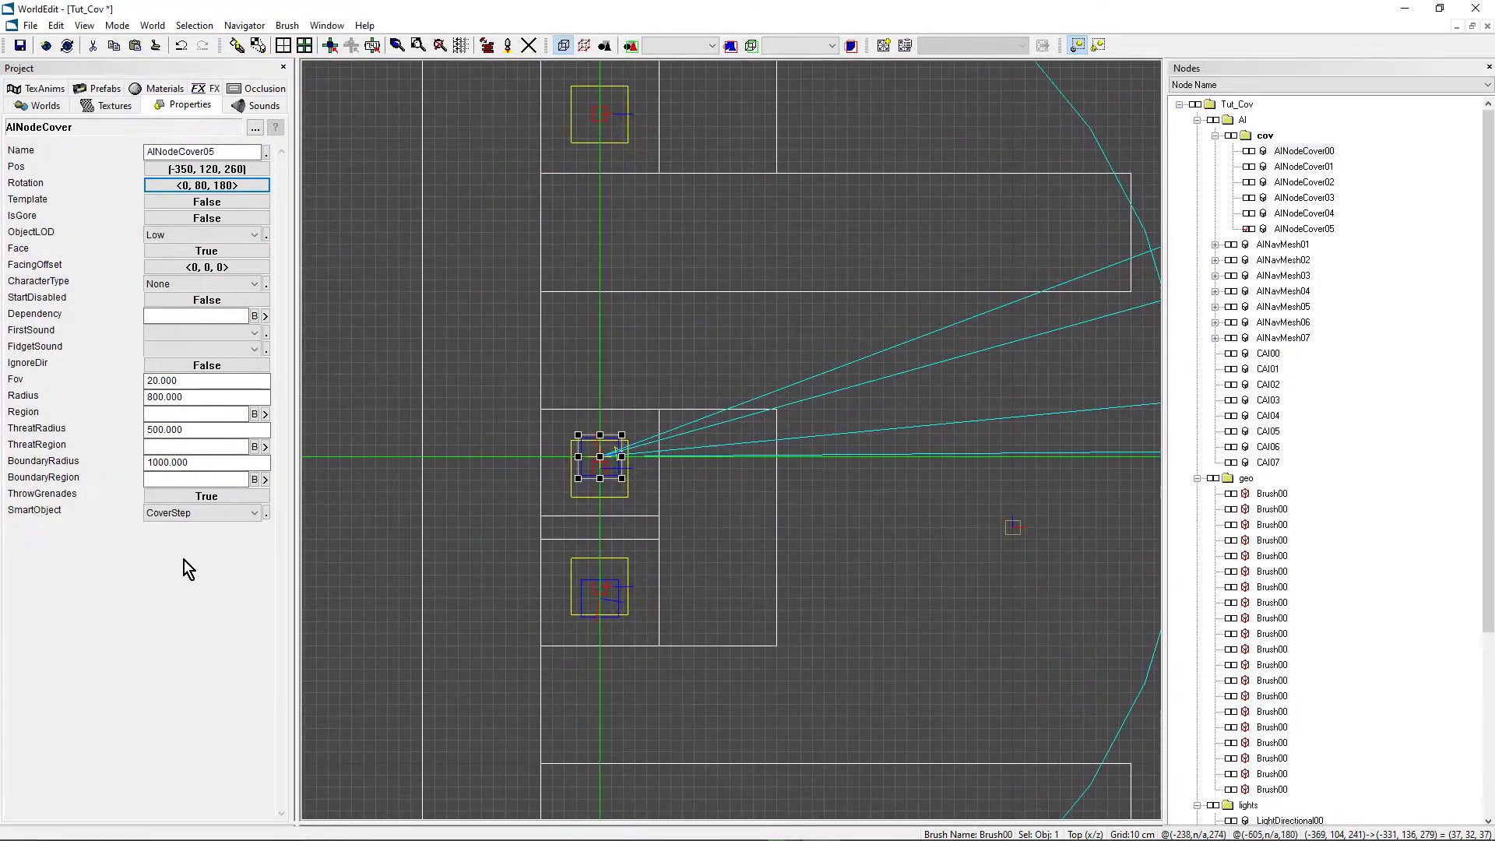
click(195, 513)
click(184, 599)
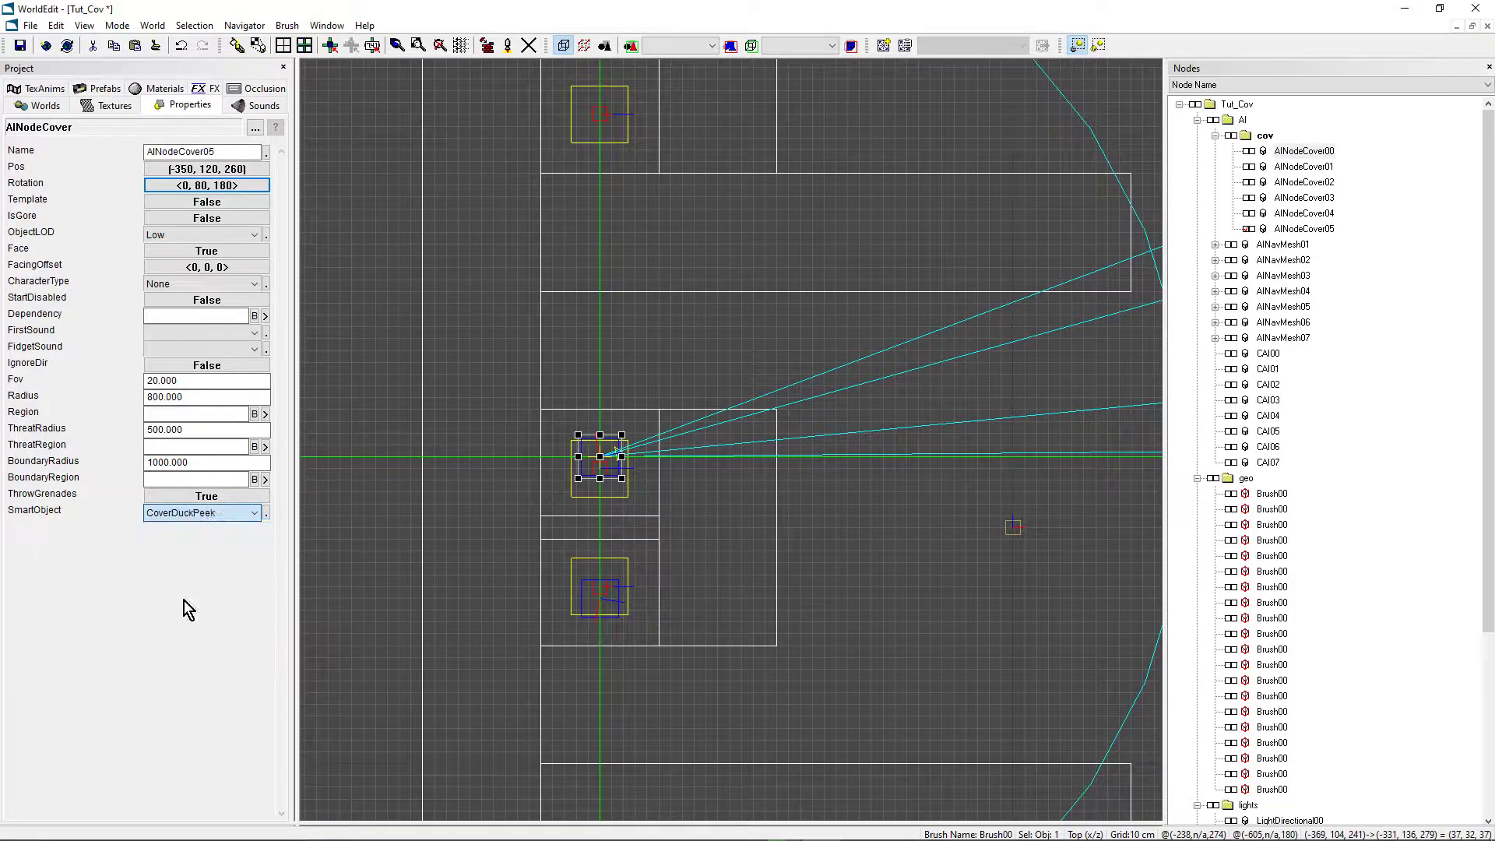
scroll(774, 511, down, 2)
middle_drag(662, 389, 732, 441)
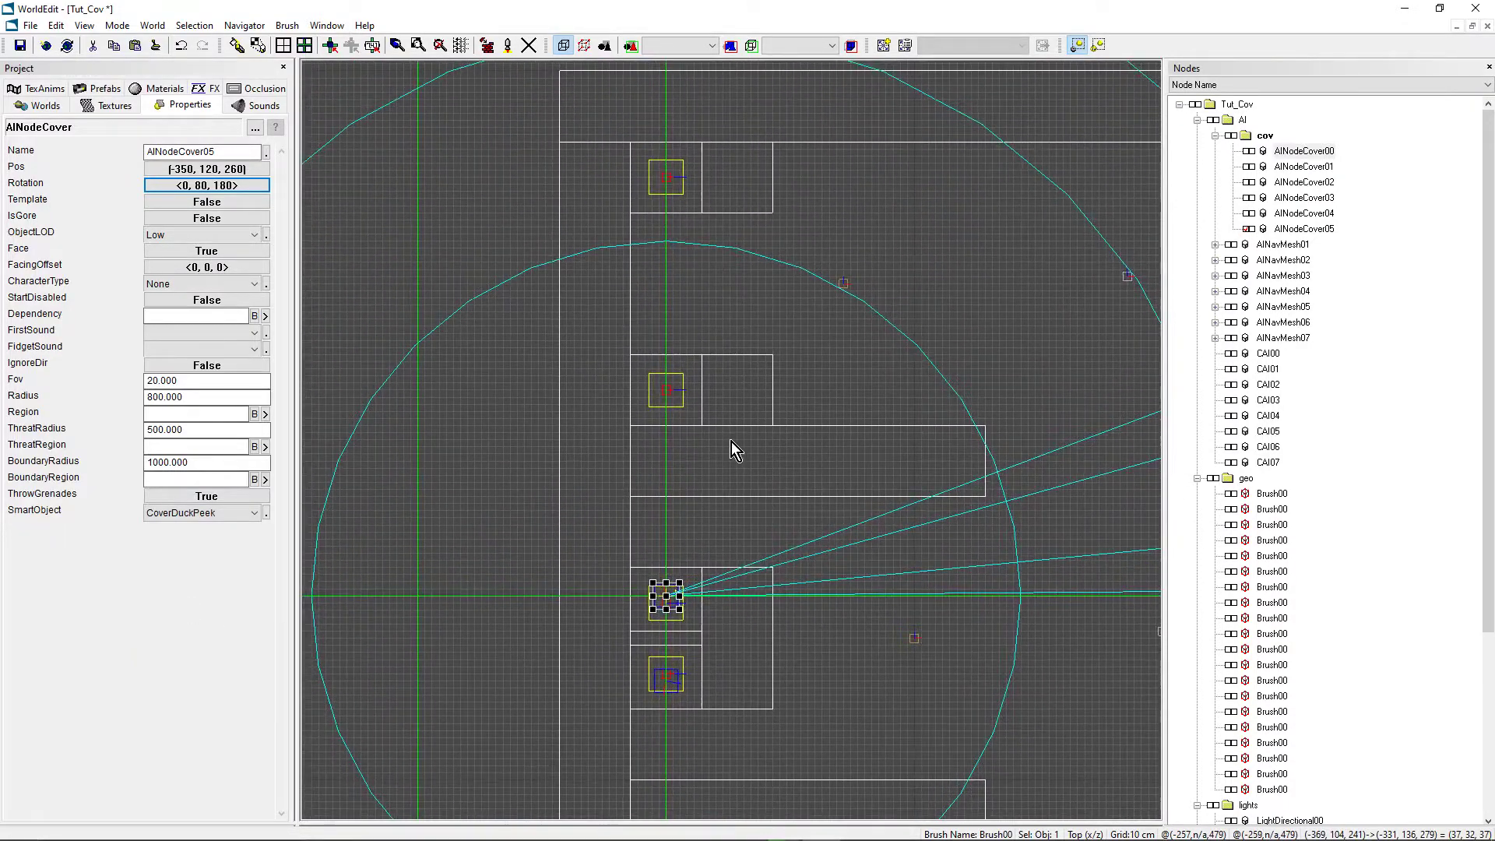
Examine the two tall pillars in the last section in the perspective view and compare their spots in the top view
key(p)
middle_drag(765, 515, 591, 467)
mouse_move(728, 440)
middle_down()
mouse_move(825, 459)
mouse_move(670, 448)
mouse_move(748, 432)
mouse_move(927, 436)
mouse_move(727, 441)
middle_up()
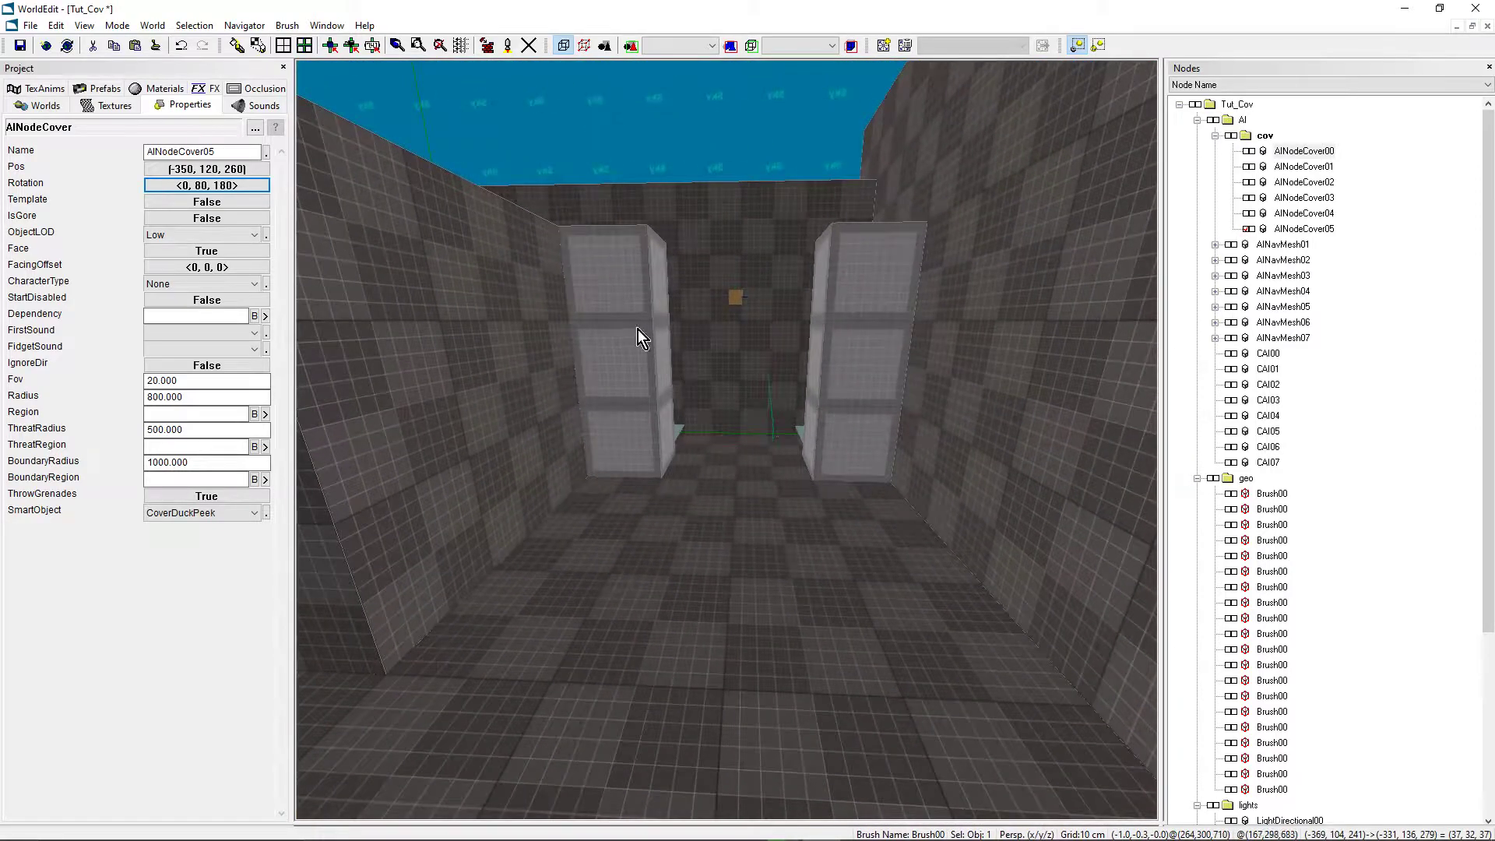
middle_drag(863, 352, 826, 380)
key(t)
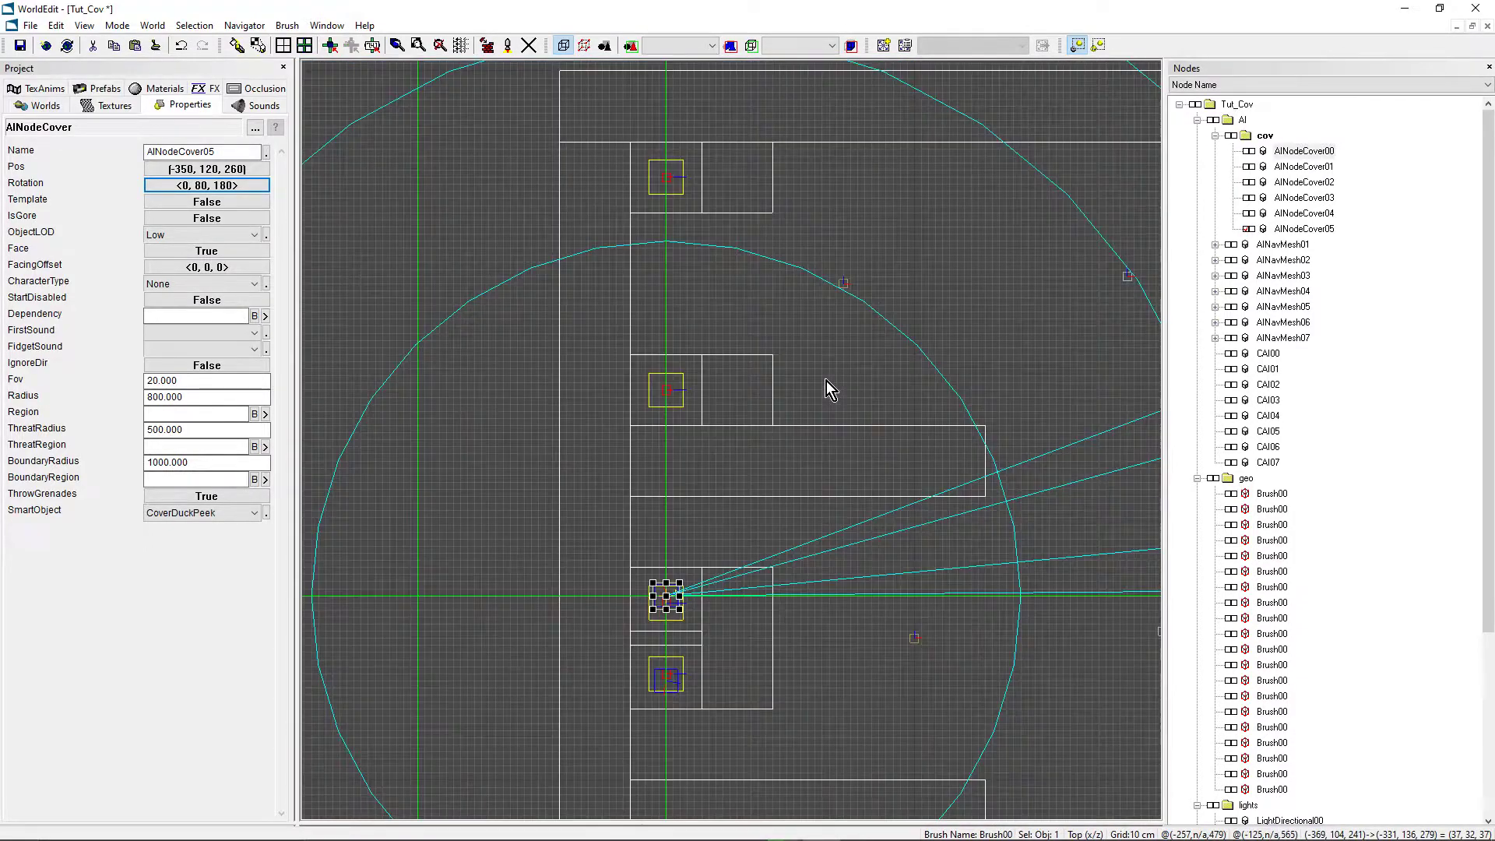
scroll(826, 381, down, 1)
scroll(798, 426, down, 1)
mouse_move(798, 426)
middle_down()
mouse_move(806, 119)
mouse_move(815, 410)
middle_up()
scroll(732, 441, up, 2)
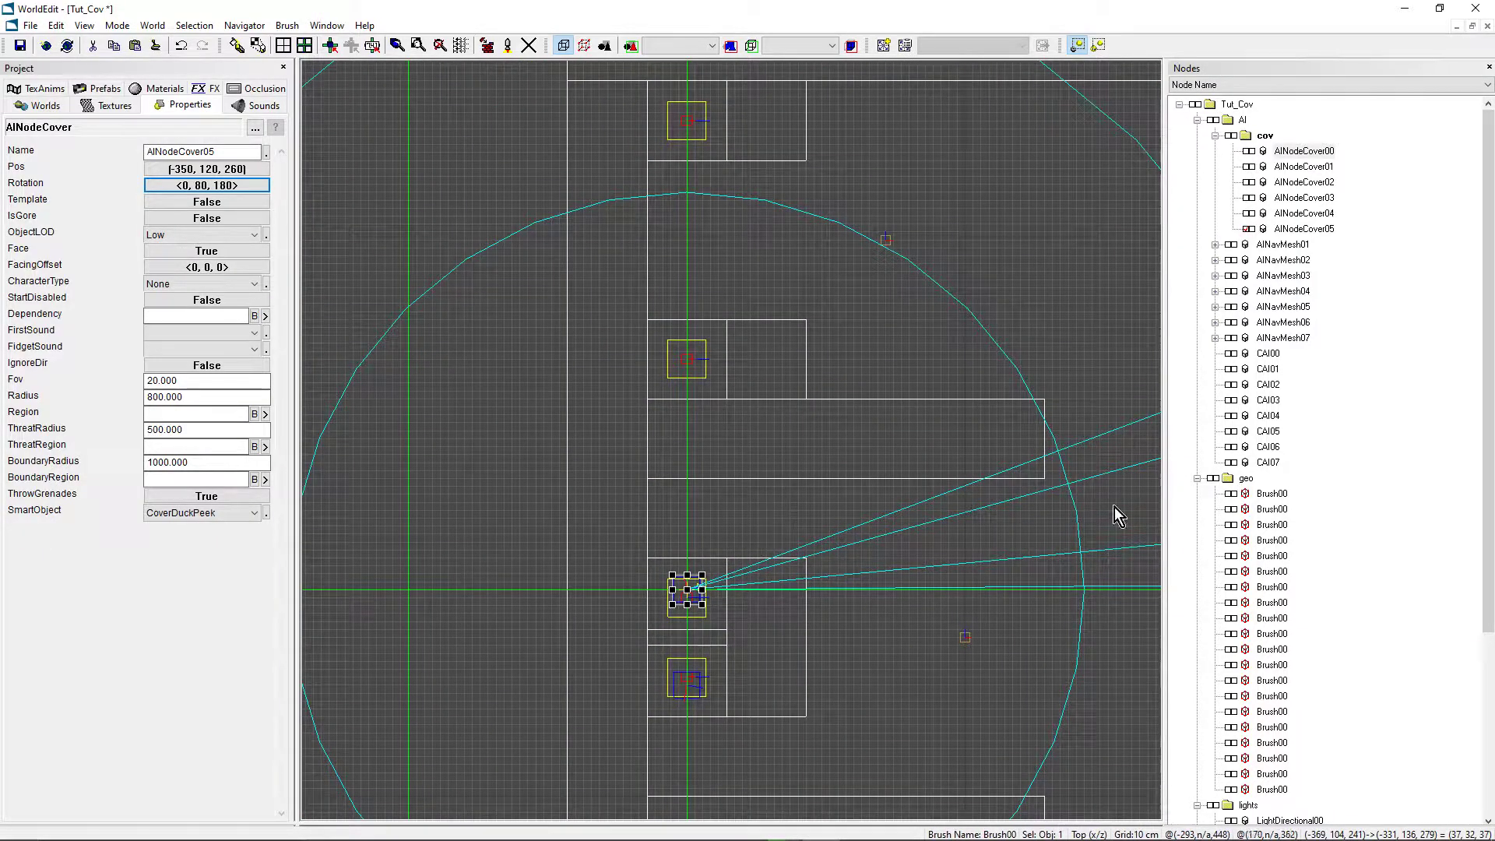
Paste a copy of AINodeCover01 at the uppermost cover spot in the top view, at (-340, 120, 840)
click(1247, 169)
scroll(1012, 409, down, 1)
middle_drag(1013, 409, 1041, 93)
scroll(731, 441, up, 1)
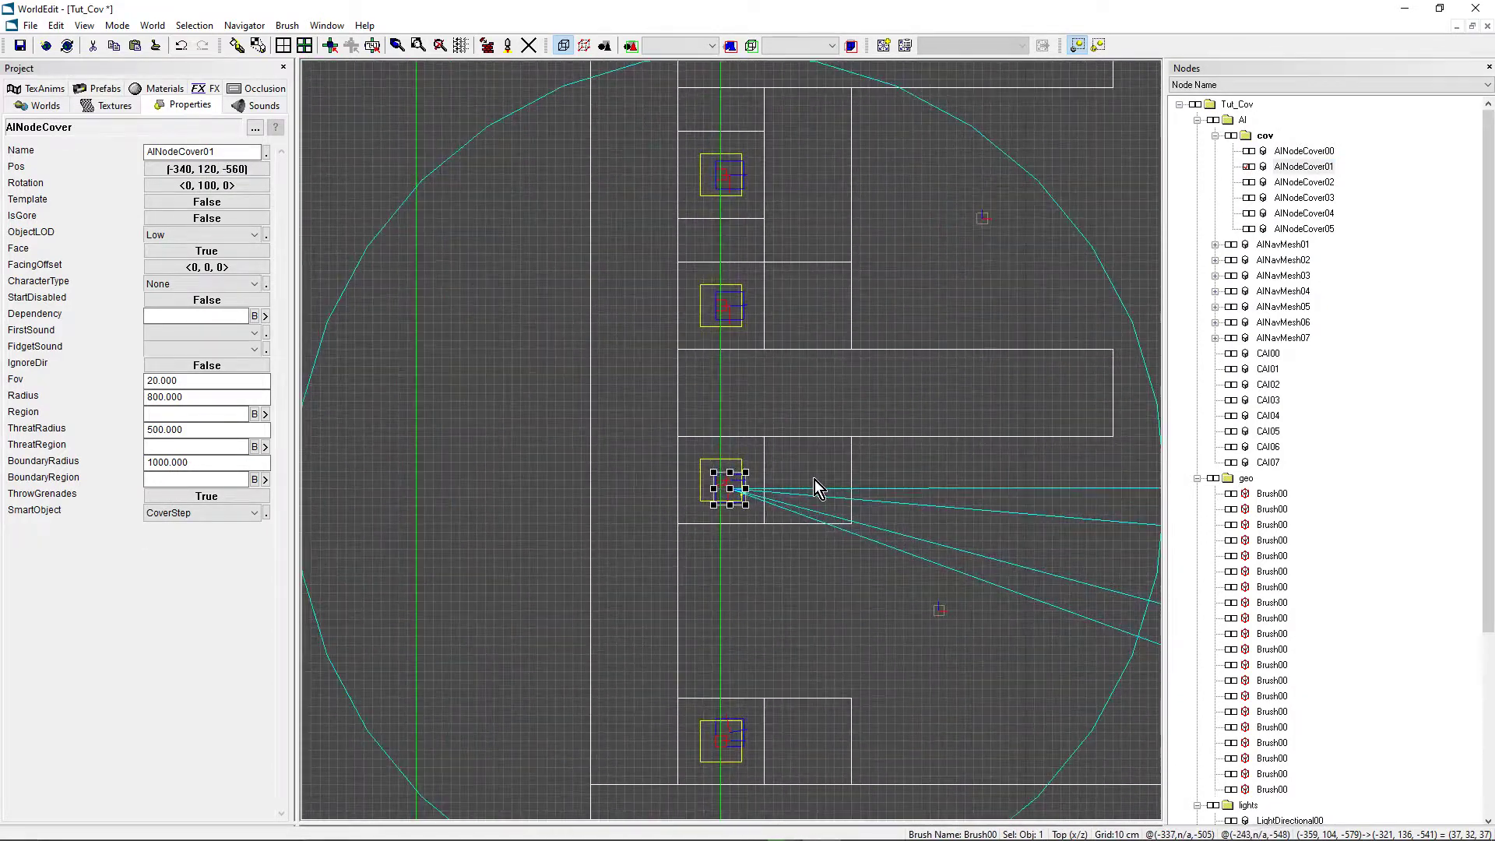
scroll(821, 480, down, 3)
middle_drag(820, 480, 824, 818)
middle_drag(703, 419, 719, 623)
scroll(731, 439, up, 10)
scroll(732, 440, down, 1)
middle_drag(737, 372, 702, 419)
key(m)
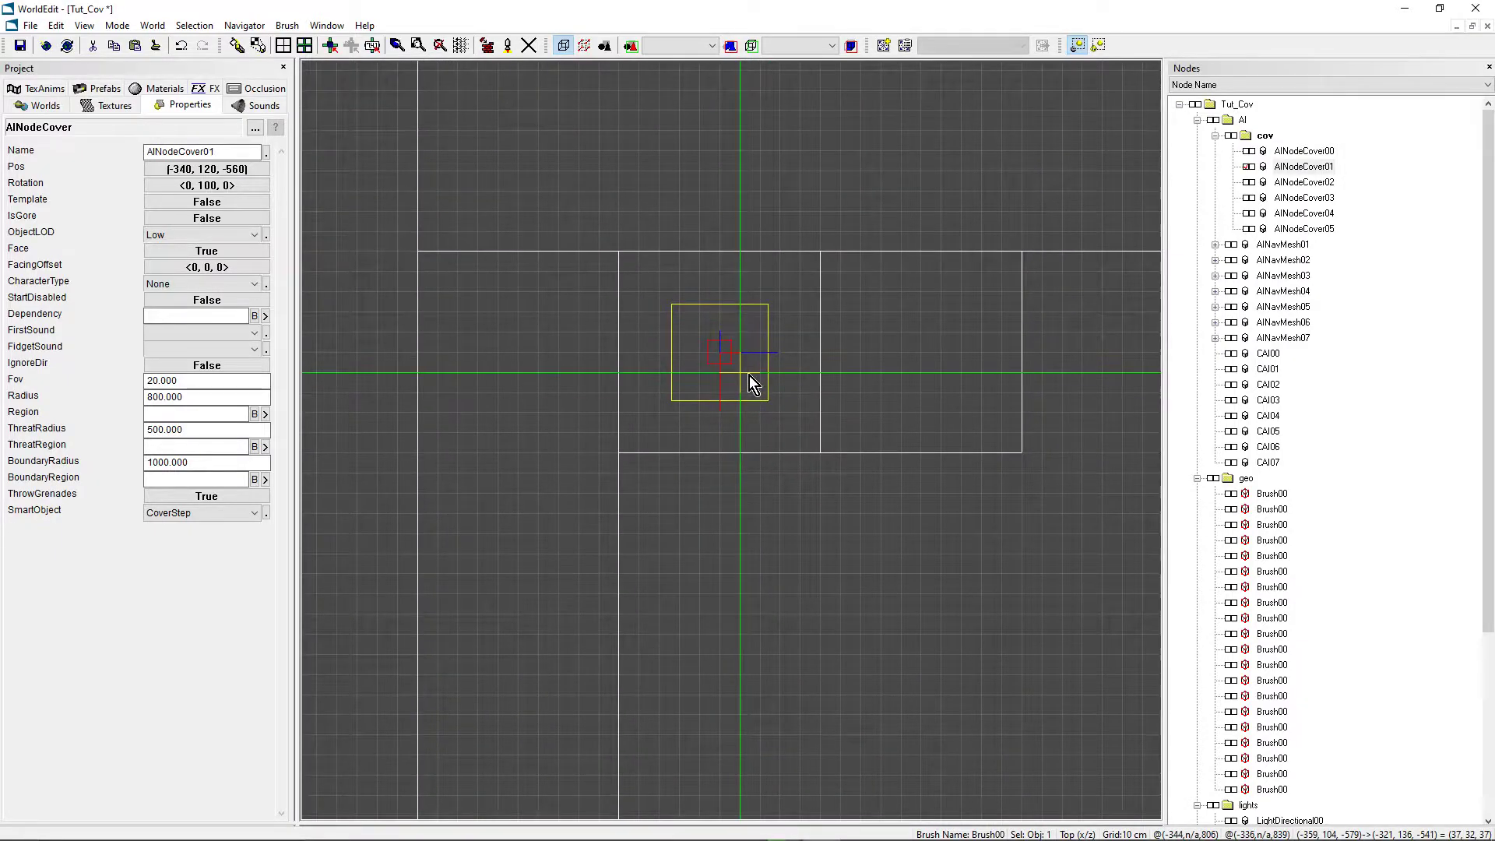
key(ctrl+v)
Examine the facing arrow and view cone of the newly pasted AINodeCover06 up close in the top view
scroll(744, 436, up, 1)
middle_drag(745, 437, 684, 479)
scroll(735, 456, up, 2)
scroll(716, 491, down, 2)
scroll(709, 489, down, 1)
middle_drag(710, 489, 730, 440)
scroll(729, 441, up, 1)
scroll(675, 436, up, 3)
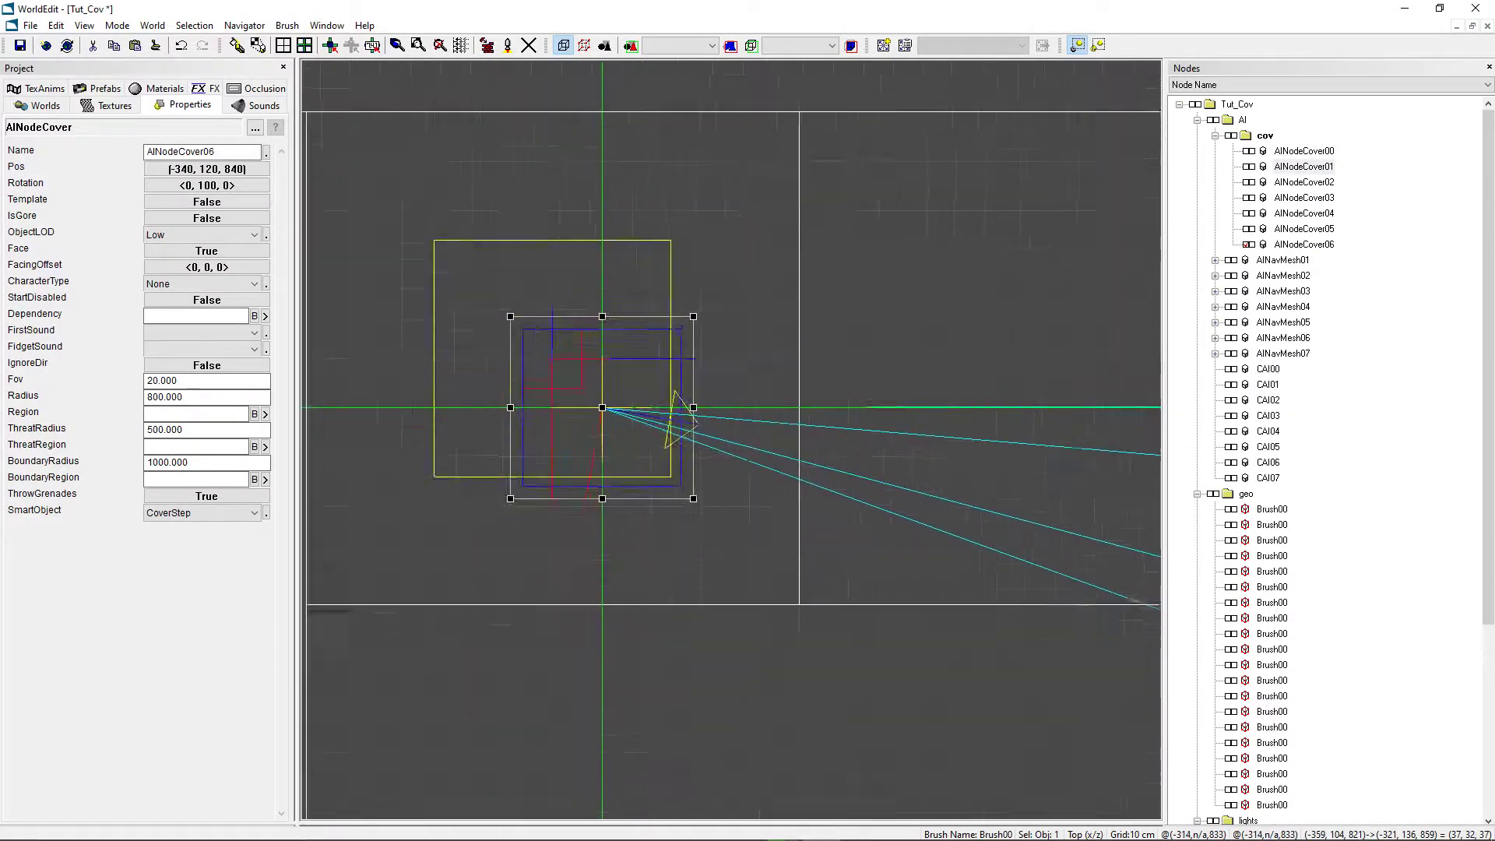
scroll(724, 459, down, 1)
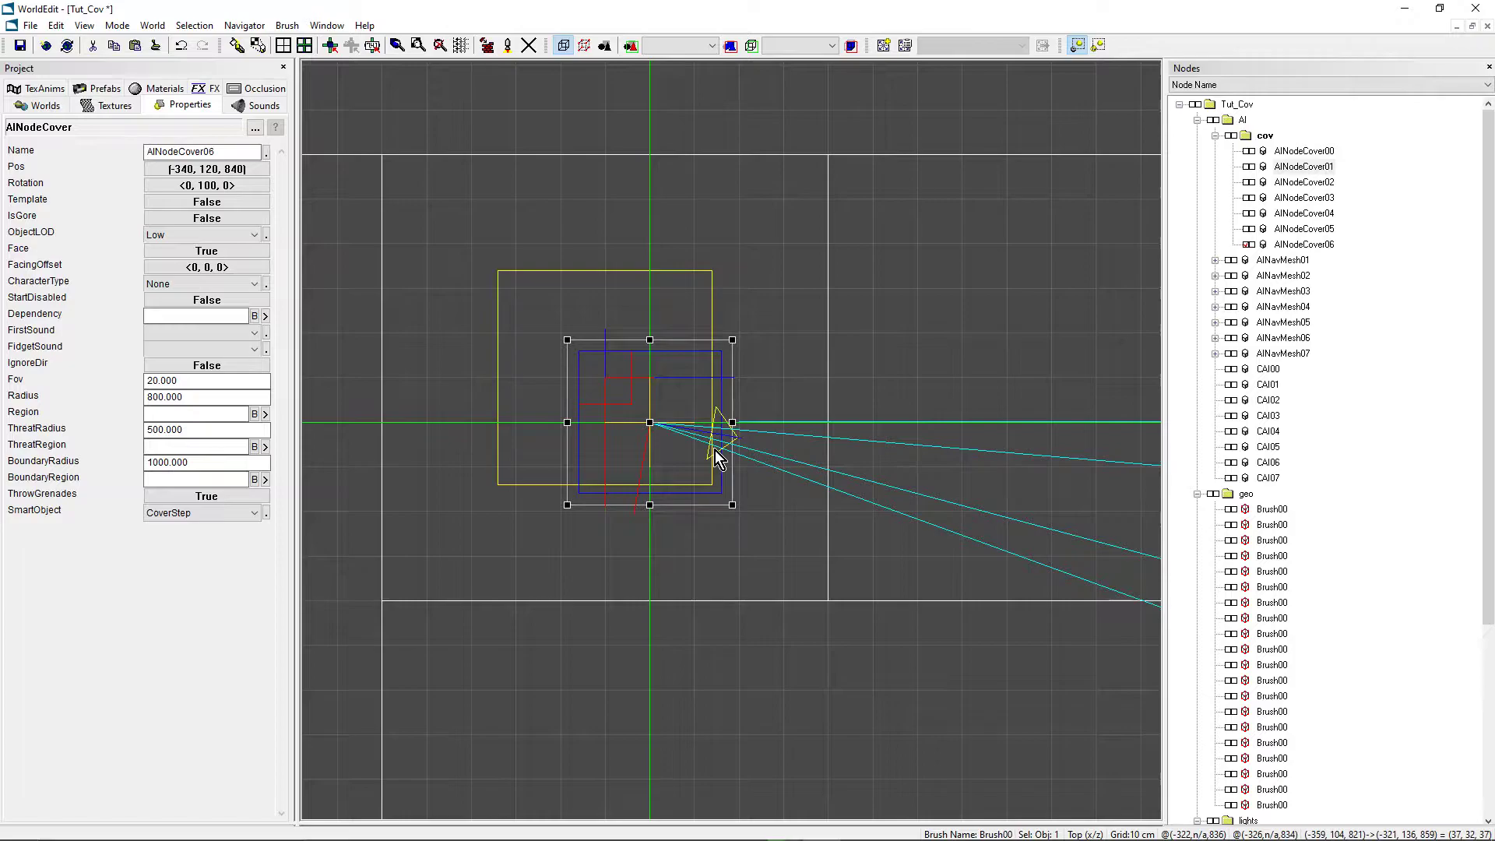
scroll(713, 448, down, 1)
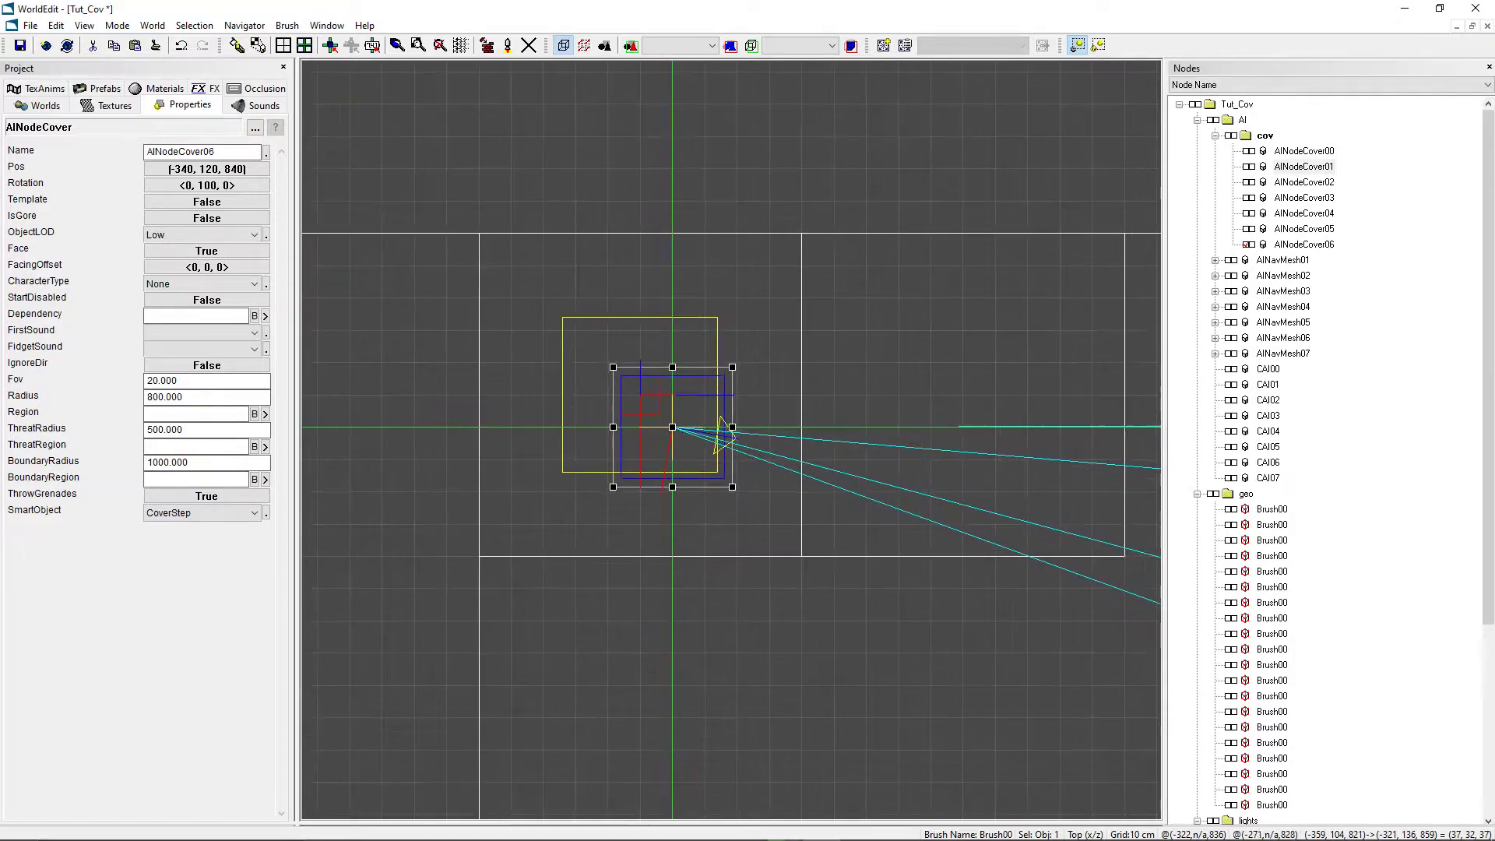
scroll(770, 481, down, 2)
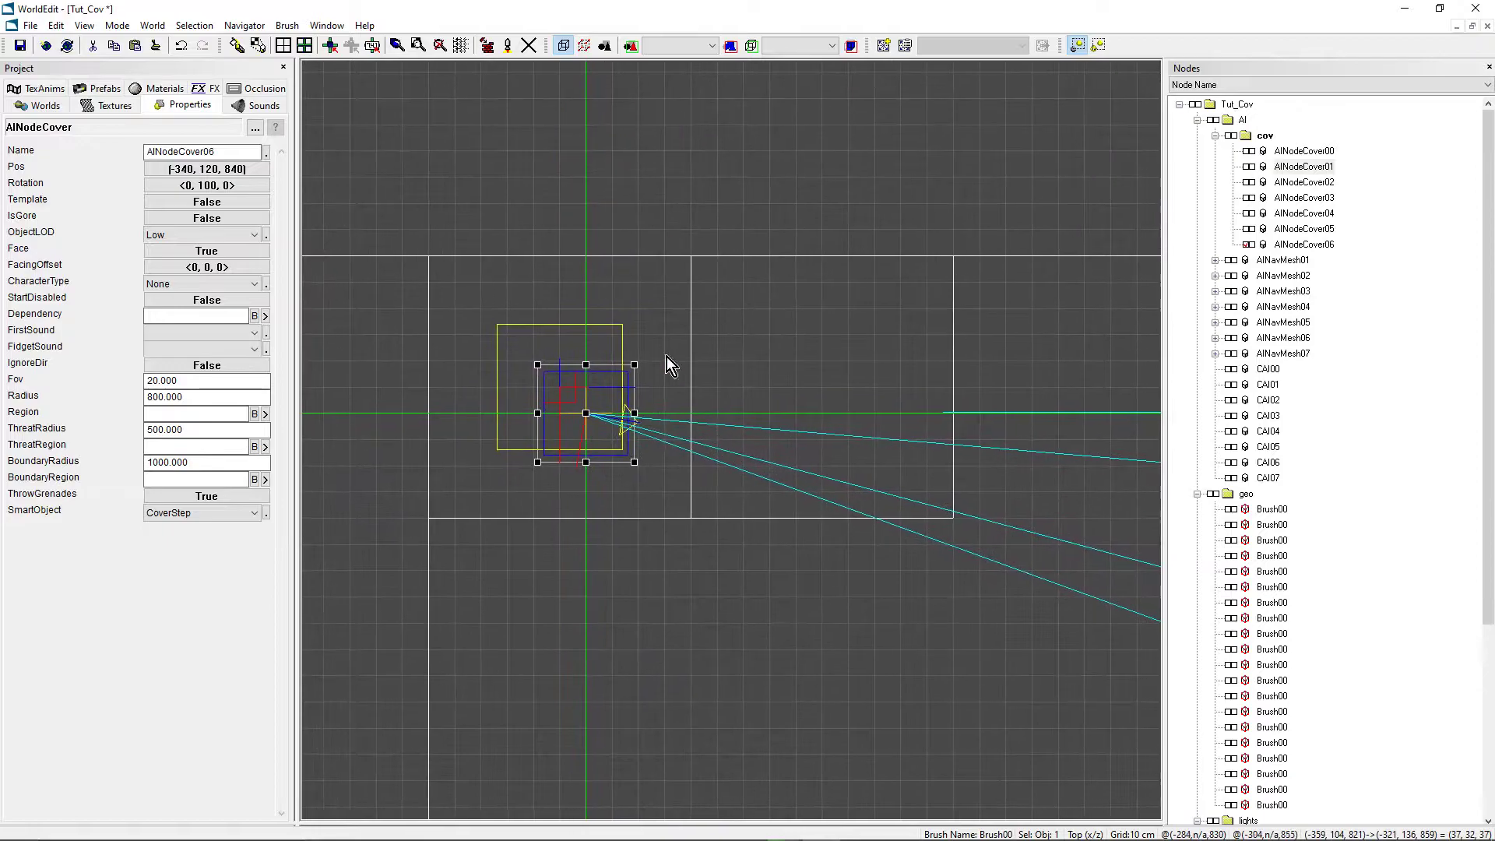
click(206, 185)
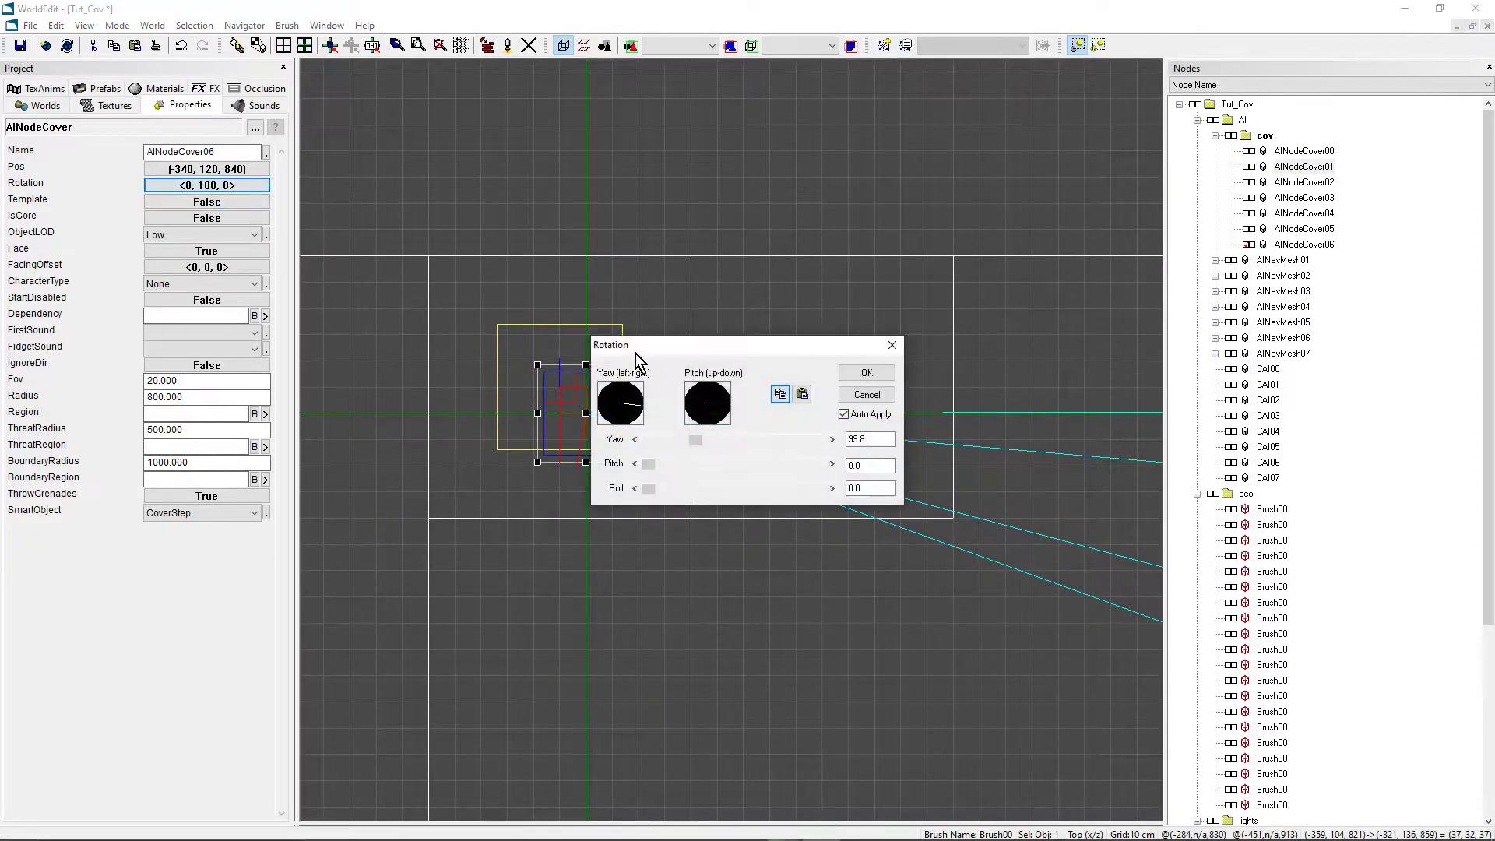
drag(640, 355, 727, 610)
drag(774, 689, 786, 660)
click(927, 651)
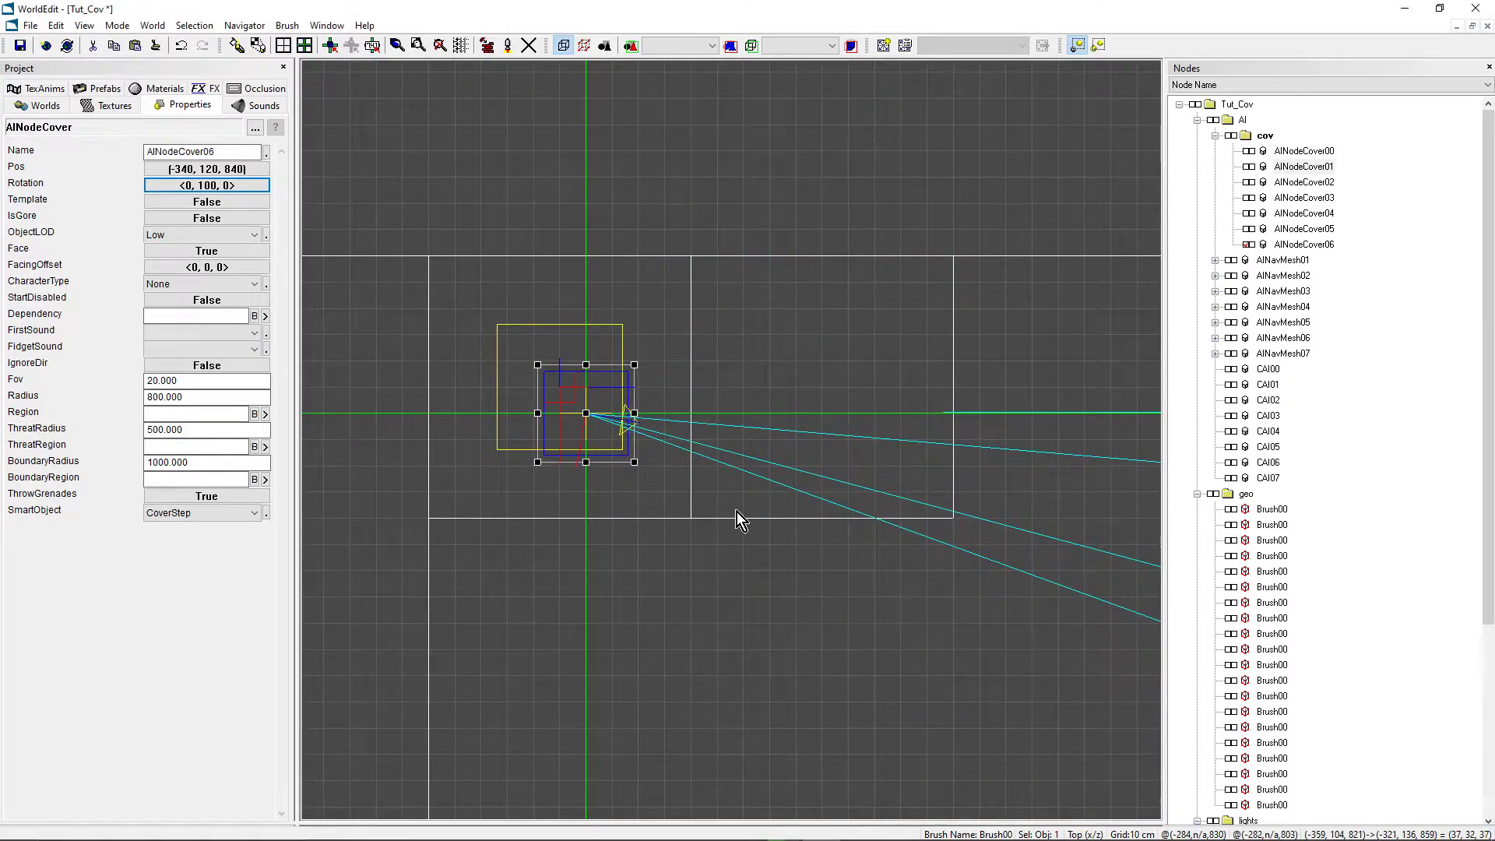
Set the FacingOffset yaw of AINodeCover06 to 168.9 so its facing arrow points away from the view cone
scroll(740, 498, up, 3)
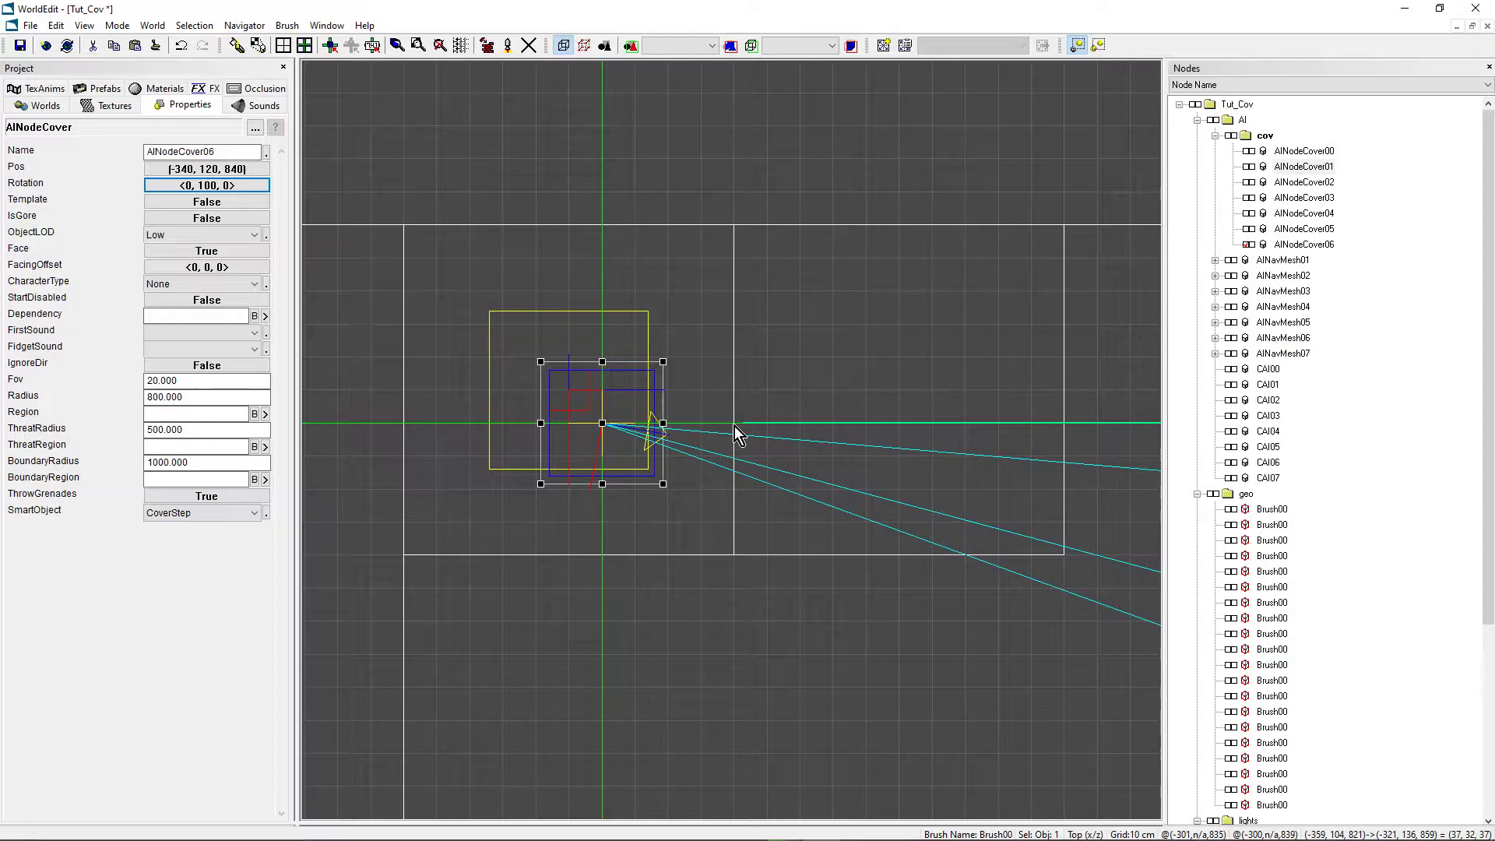
scroll(795, 470, down, 2)
scroll(695, 460, up, 1)
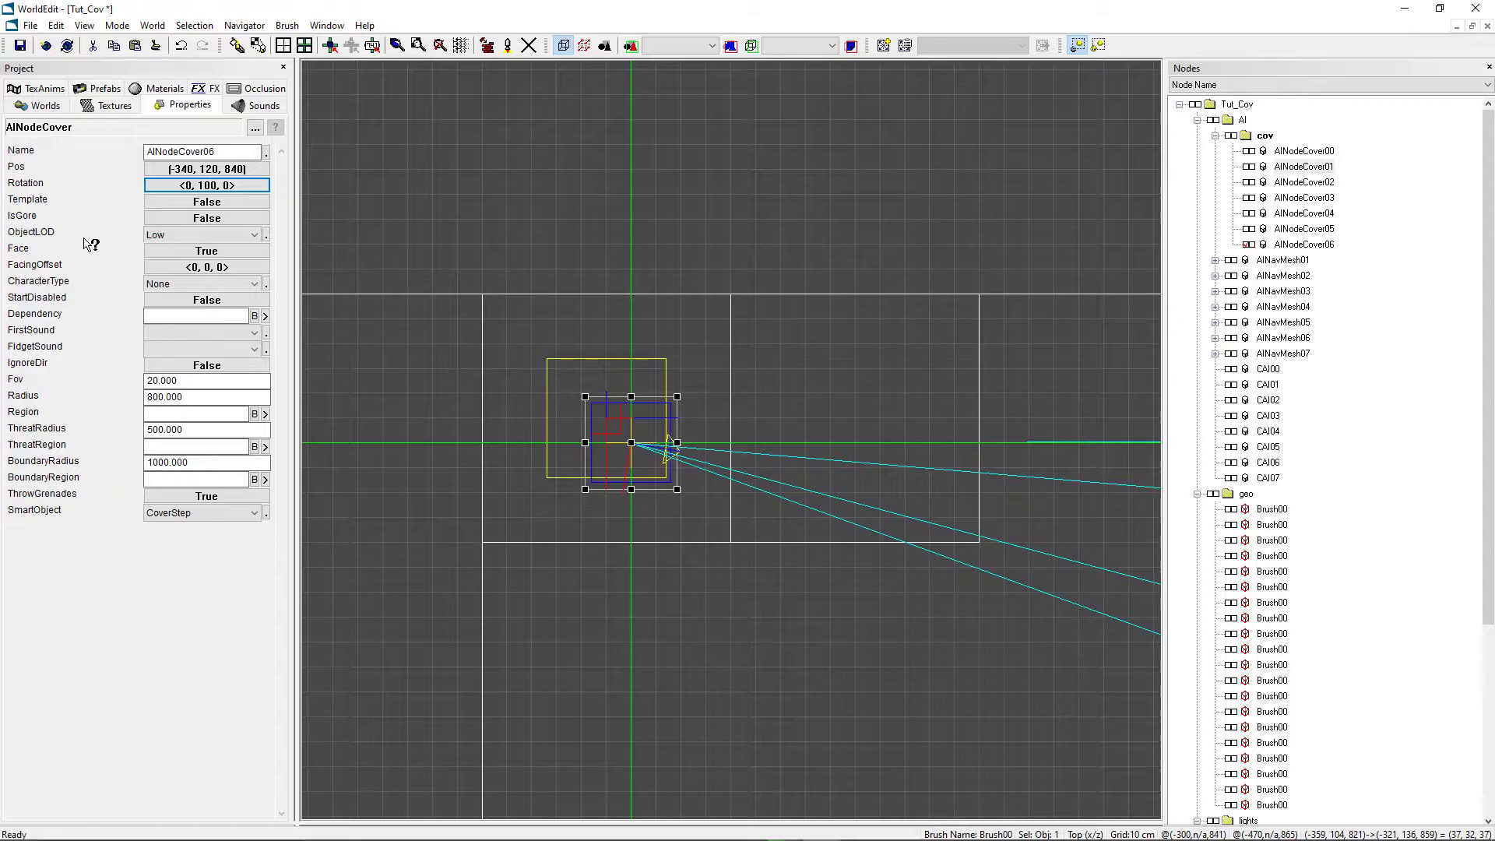
click(193, 272)
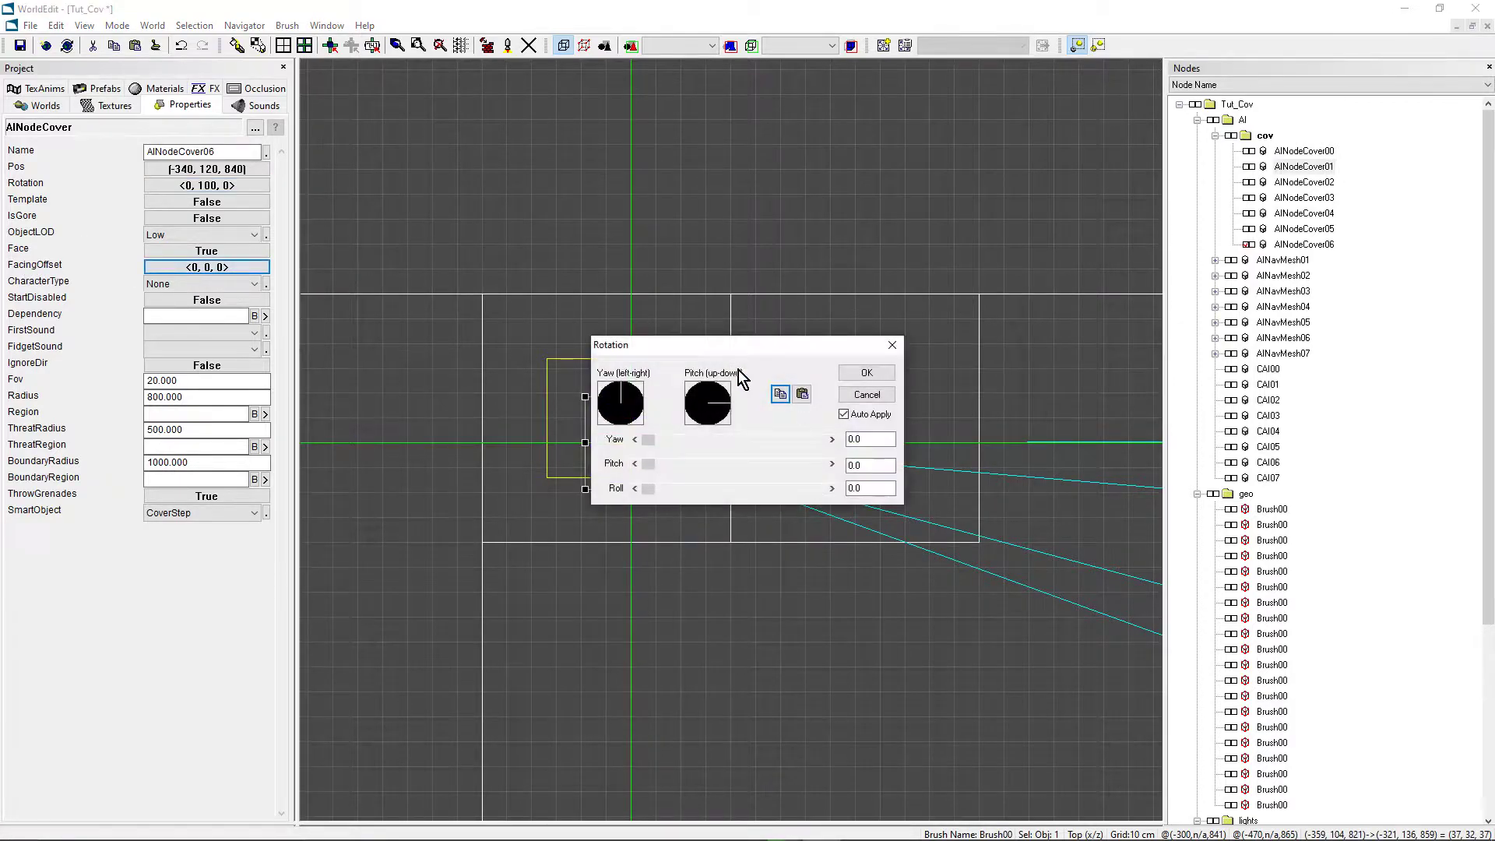
drag(834, 686, 860, 648)
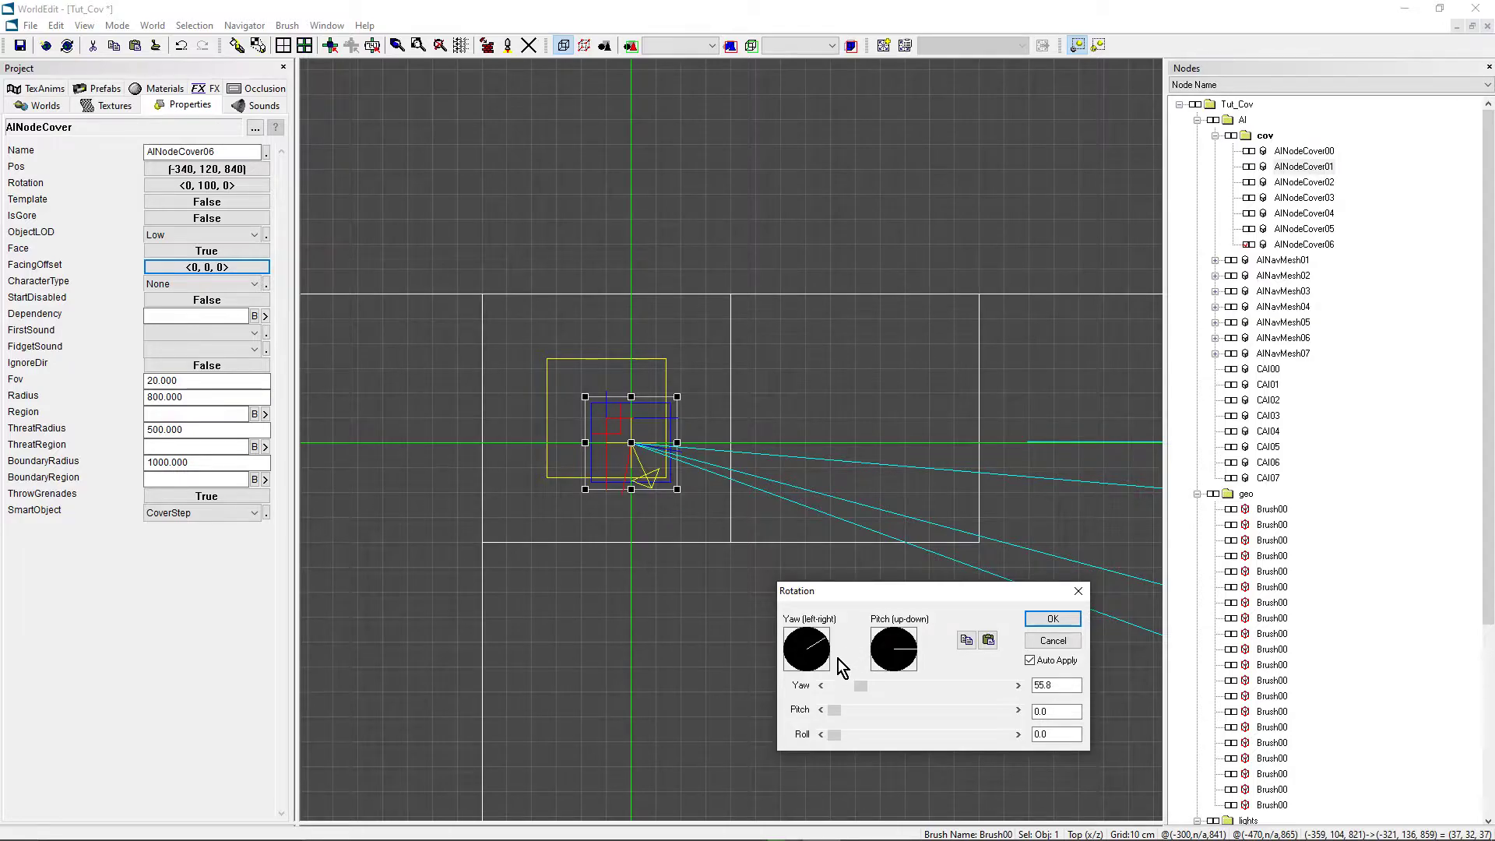
drag(867, 685, 919, 680)
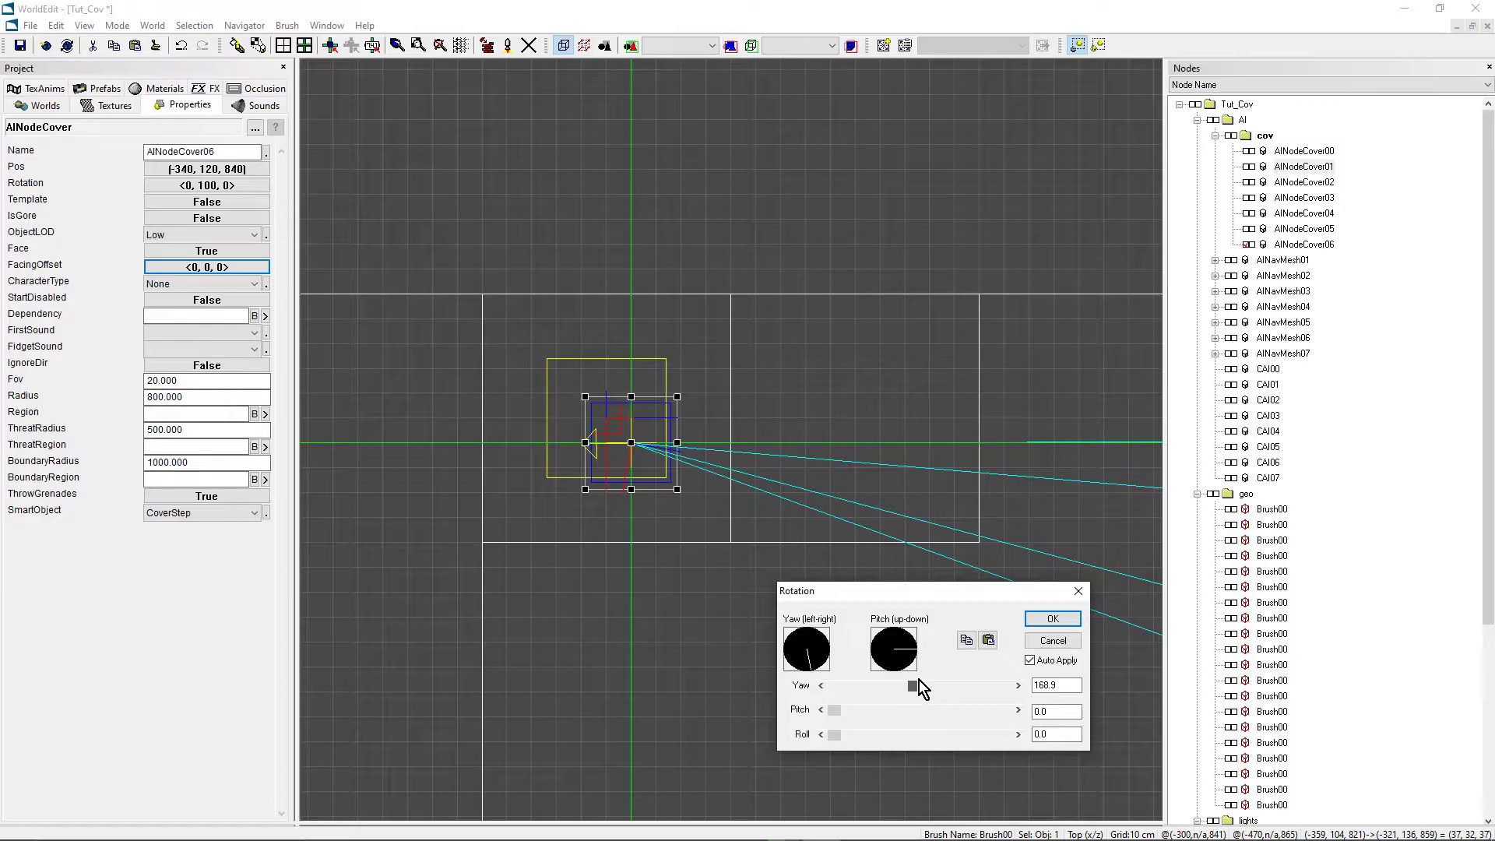
click(1043, 621)
scroll(664, 480, down, 5)
middle_drag(664, 481, 666, 137)
scroll(664, 481, down, 2)
scroll(1048, 596, up, 4)
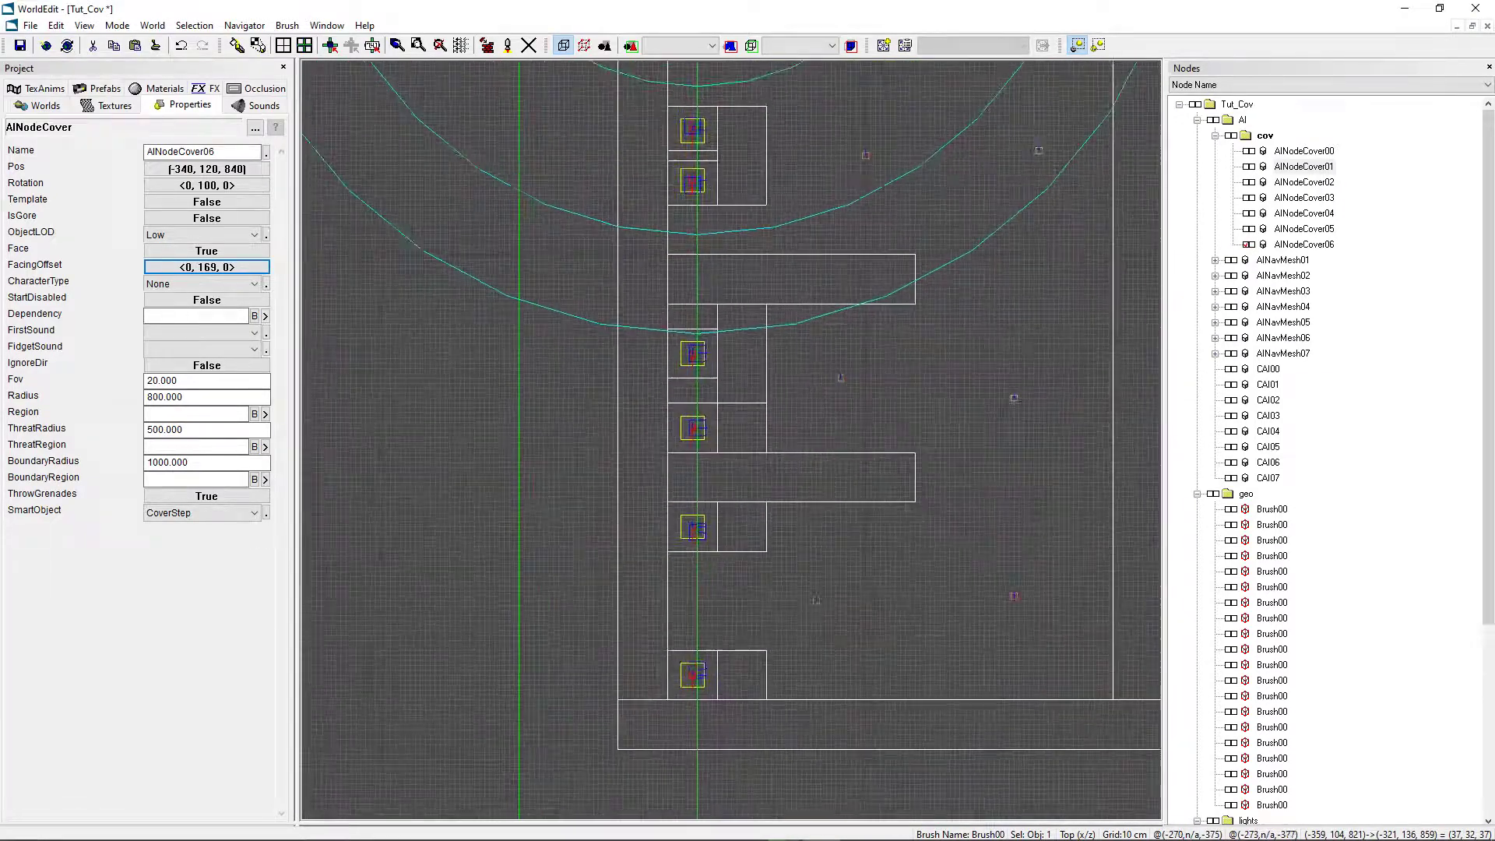
Try a pasted copy of AINodeCover01 at the second cover spot of the uppermost section, at (-340, 120, 560), and delete it
click(1248, 151)
click(1248, 167)
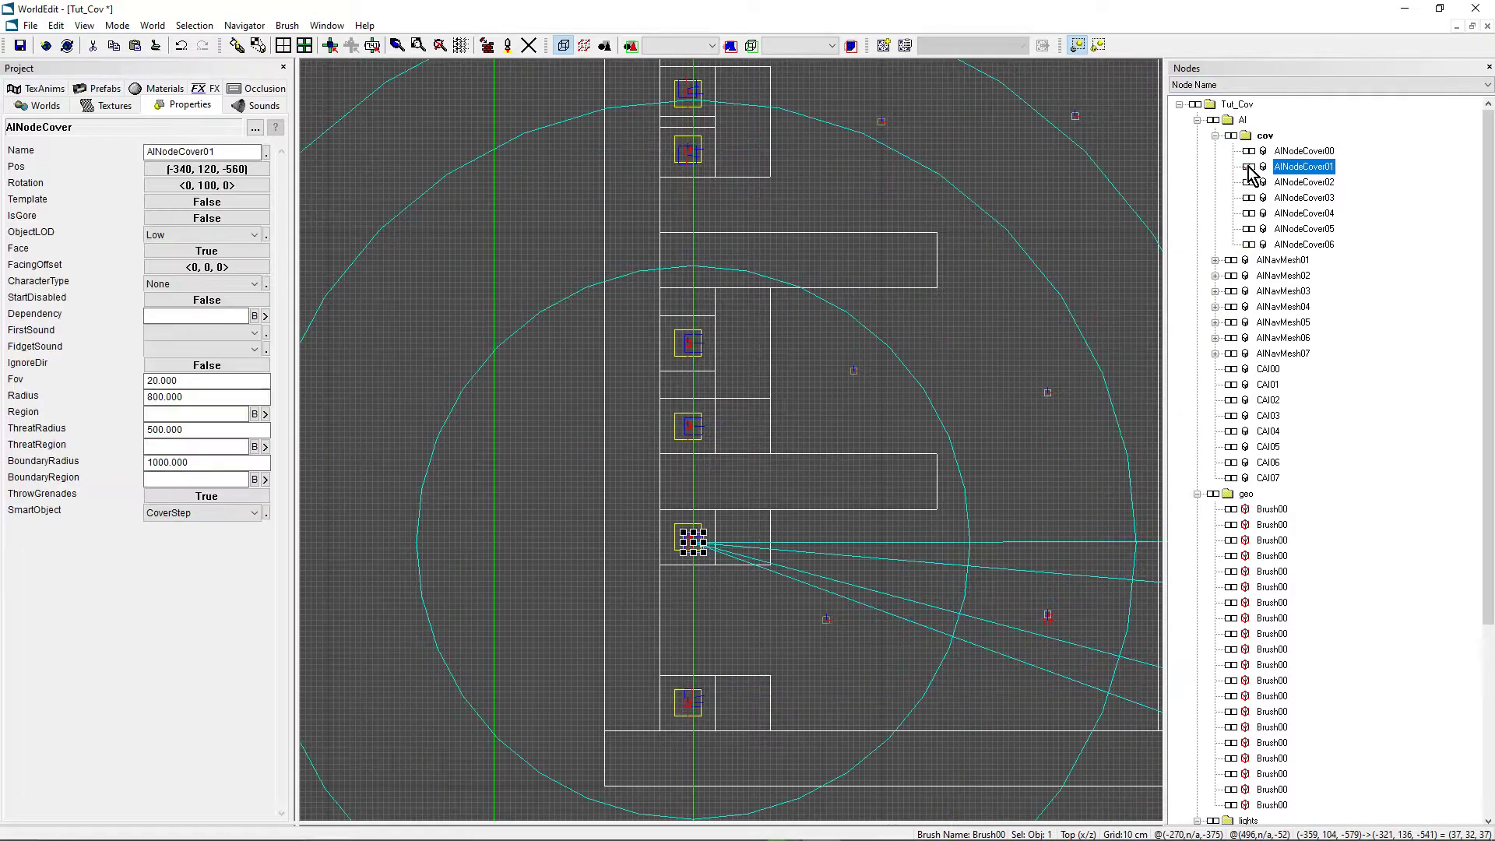
middle_drag(732, 442, 734, 428)
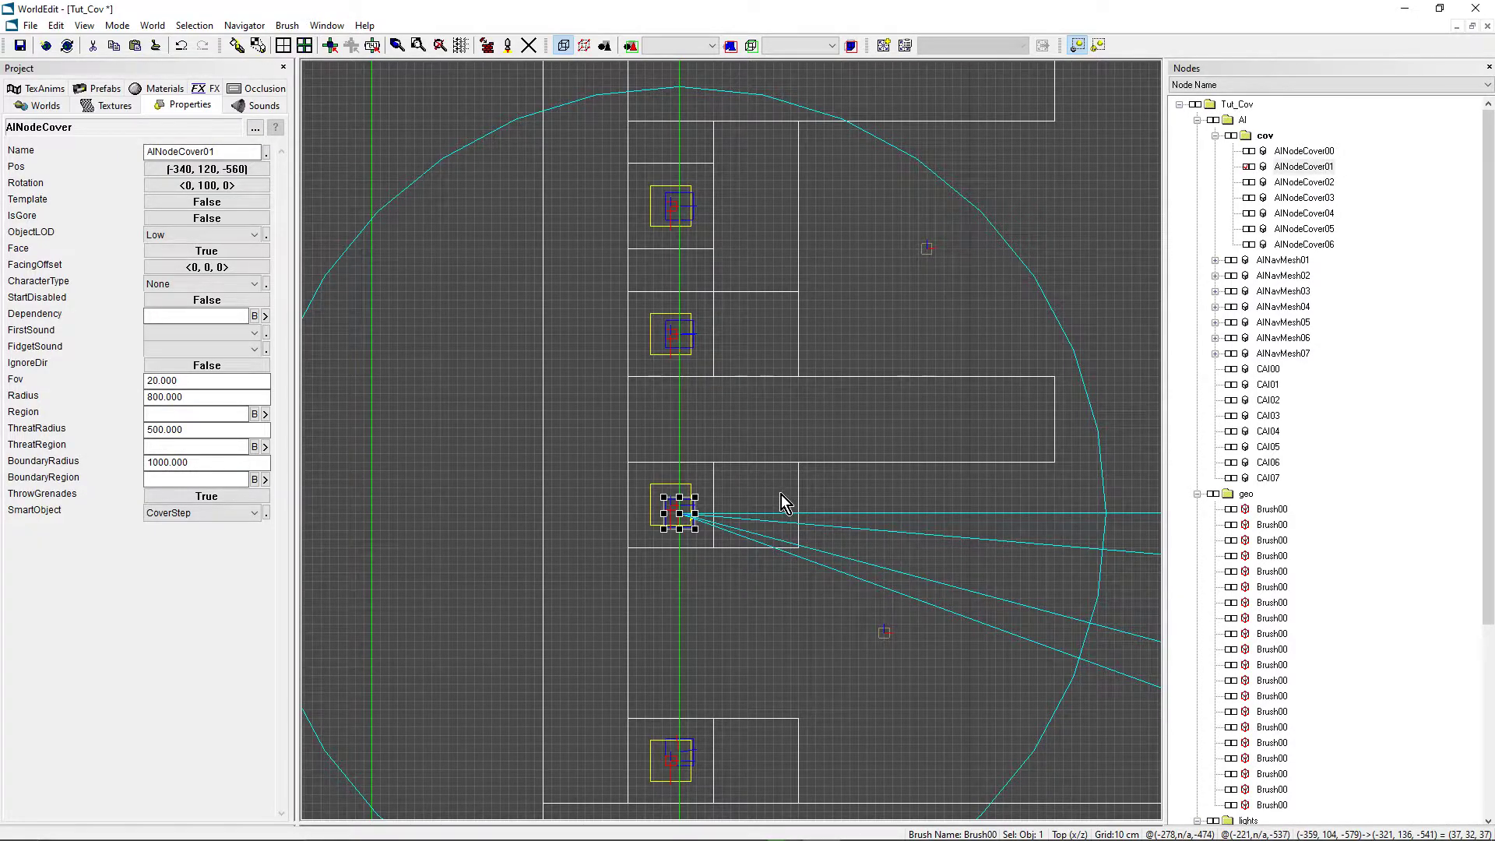
scroll(782, 494, up, 1)
scroll(782, 493, down, 4)
middle_drag(781, 494, 816, 782)
scroll(731, 441, up, 4)
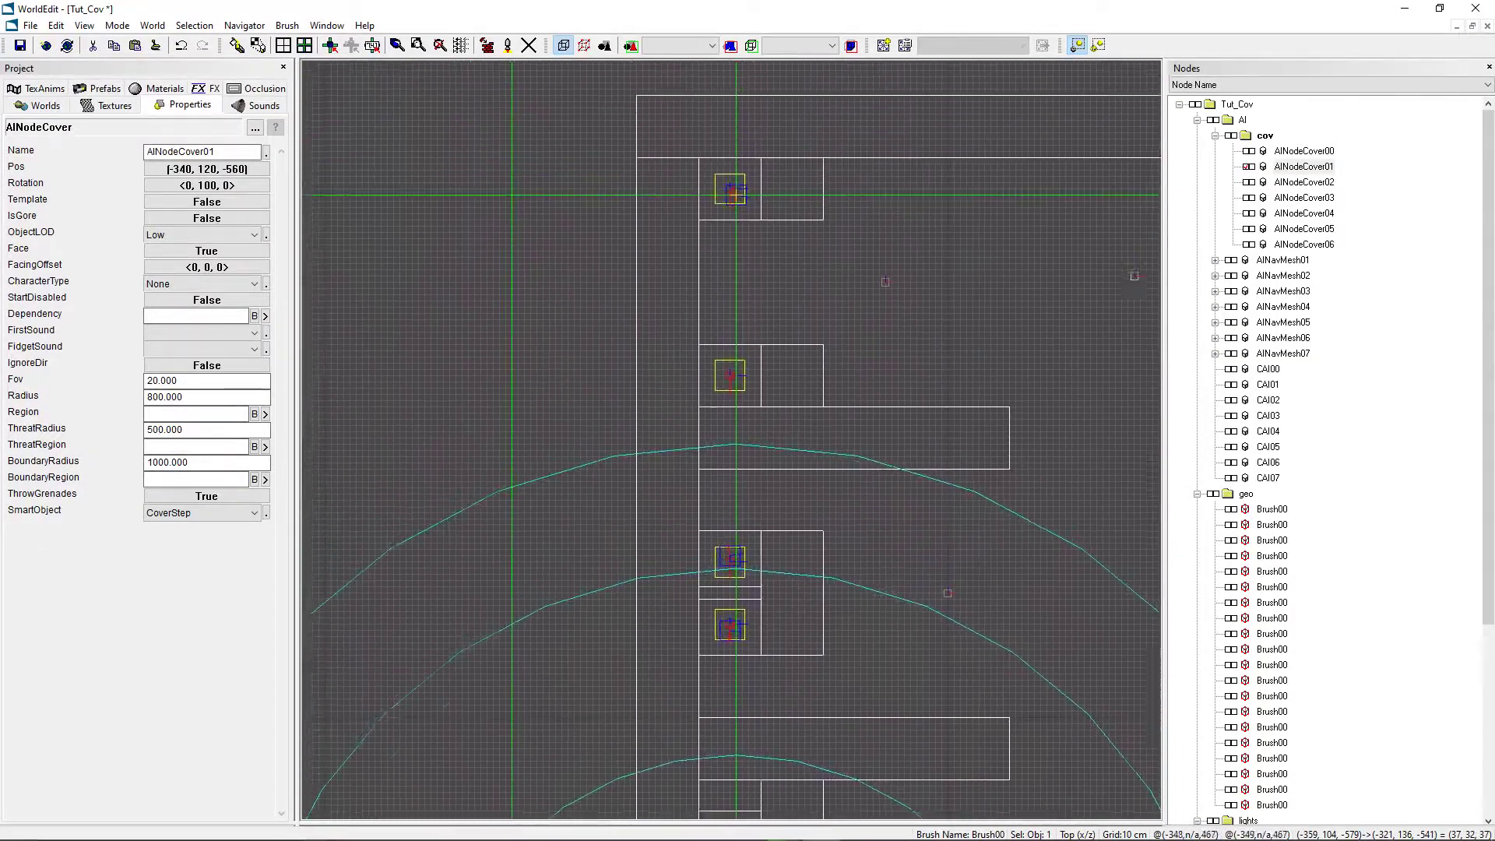
key(m)
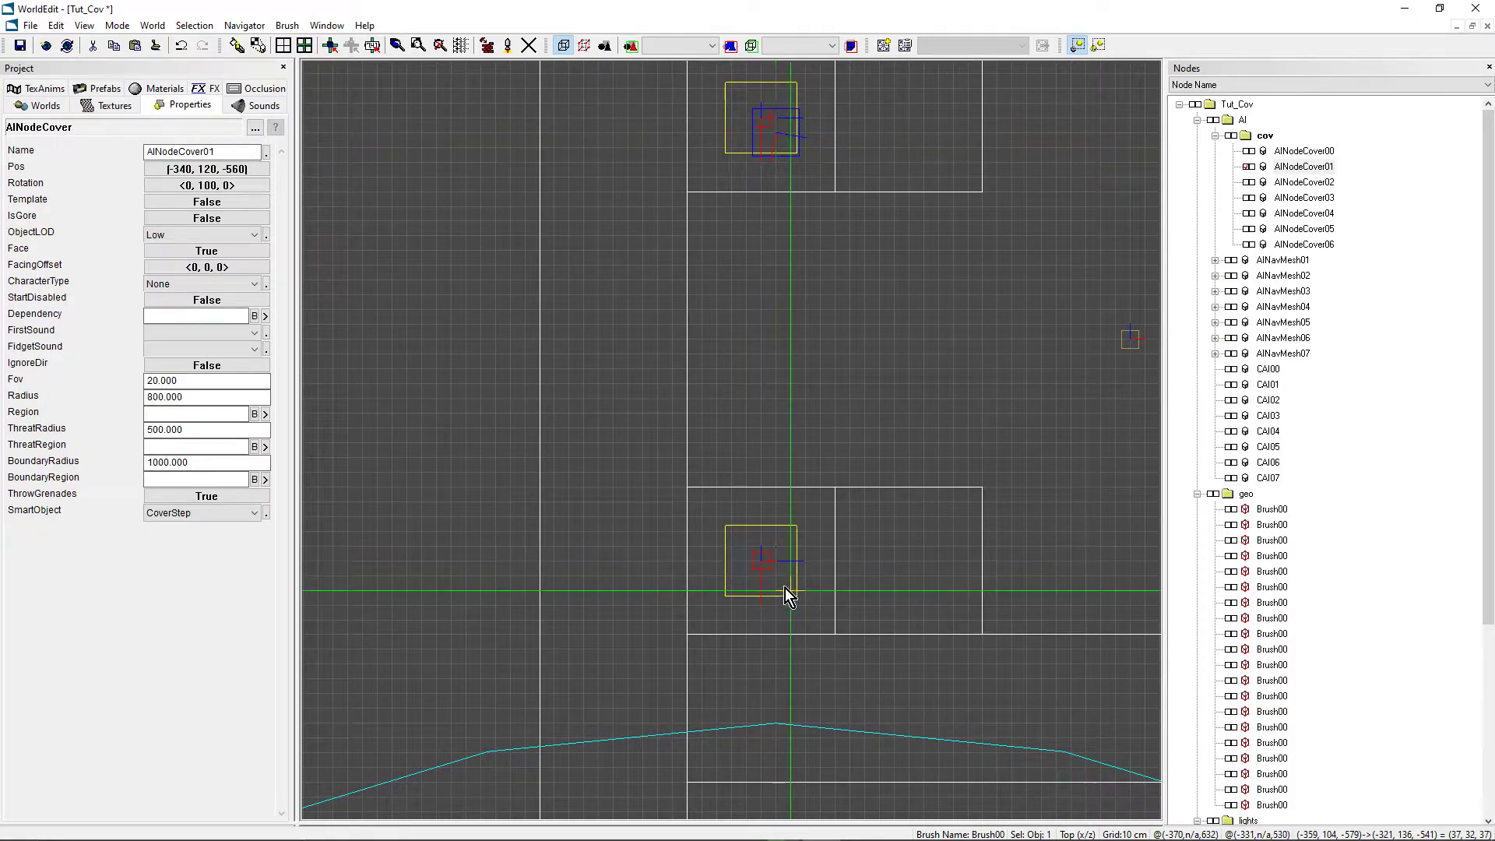
key(ctrl+v)
scroll(788, 598, up, 2)
middle_drag(788, 598, 701, 575)
scroll(728, 514, up, 2)
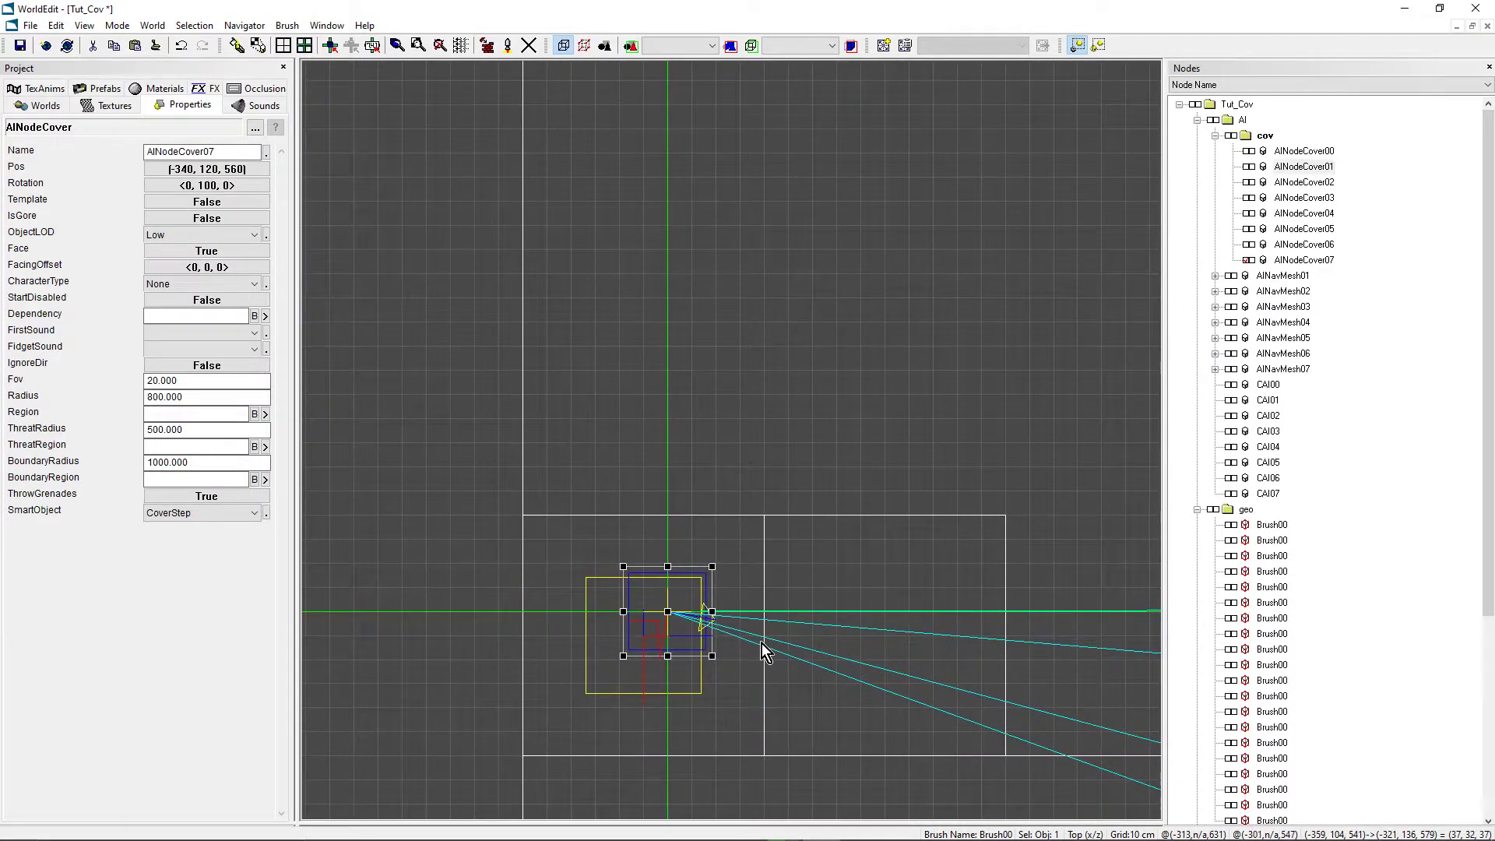
scroll(790, 551, down, 2)
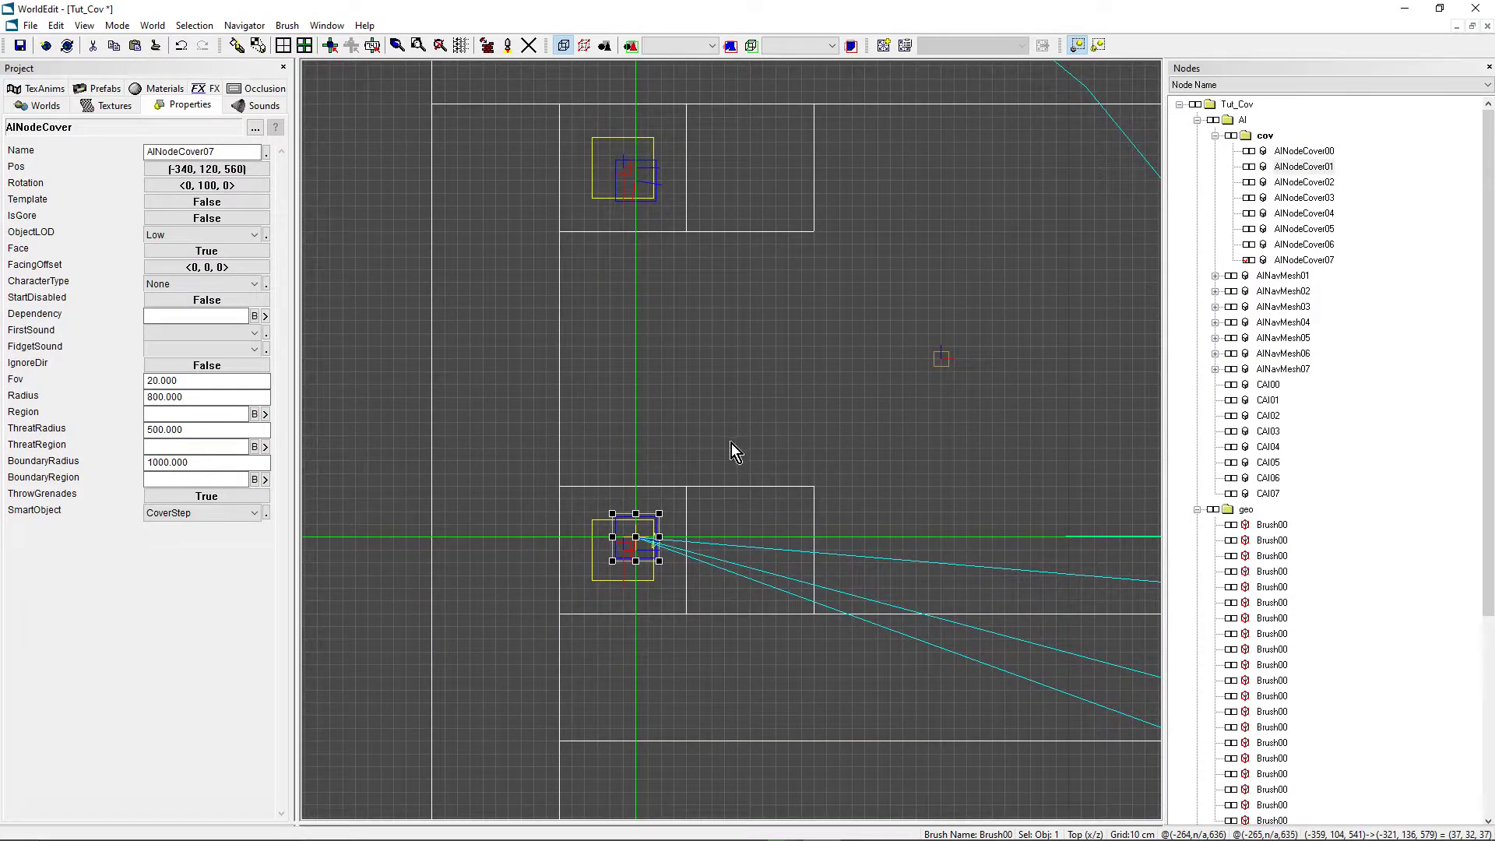
key(Delete)
Paste a copy of AINodeCover00 at the second cover spot of the uppermost section, at (-340, 120, 560)
click(1249, 167)
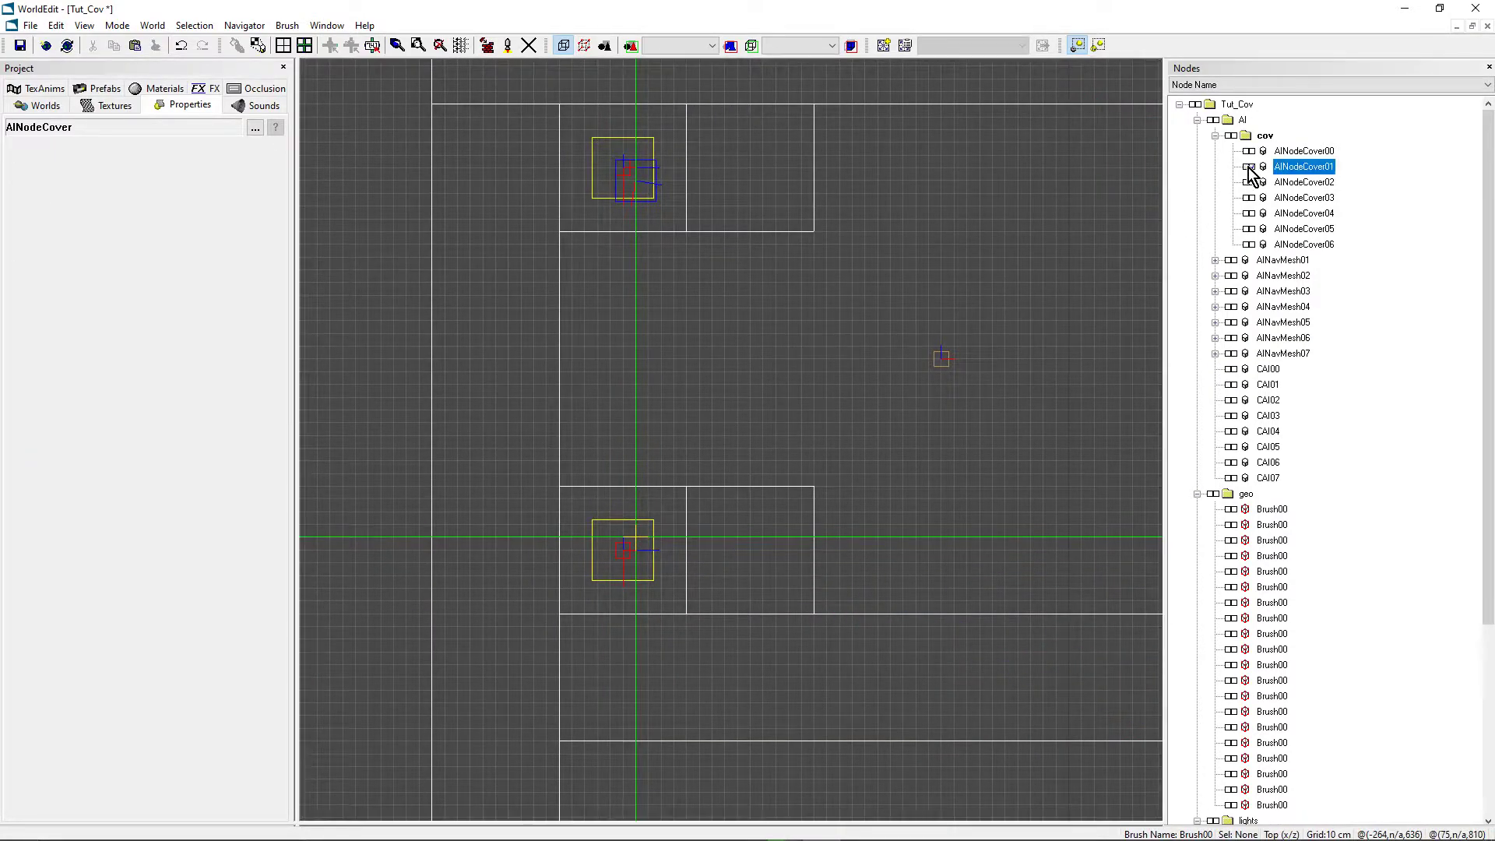
scroll(1029, 277, down, 2)
middle_drag(731, 441, 671, 62)
scroll(731, 441, up, 1)
click(1249, 151)
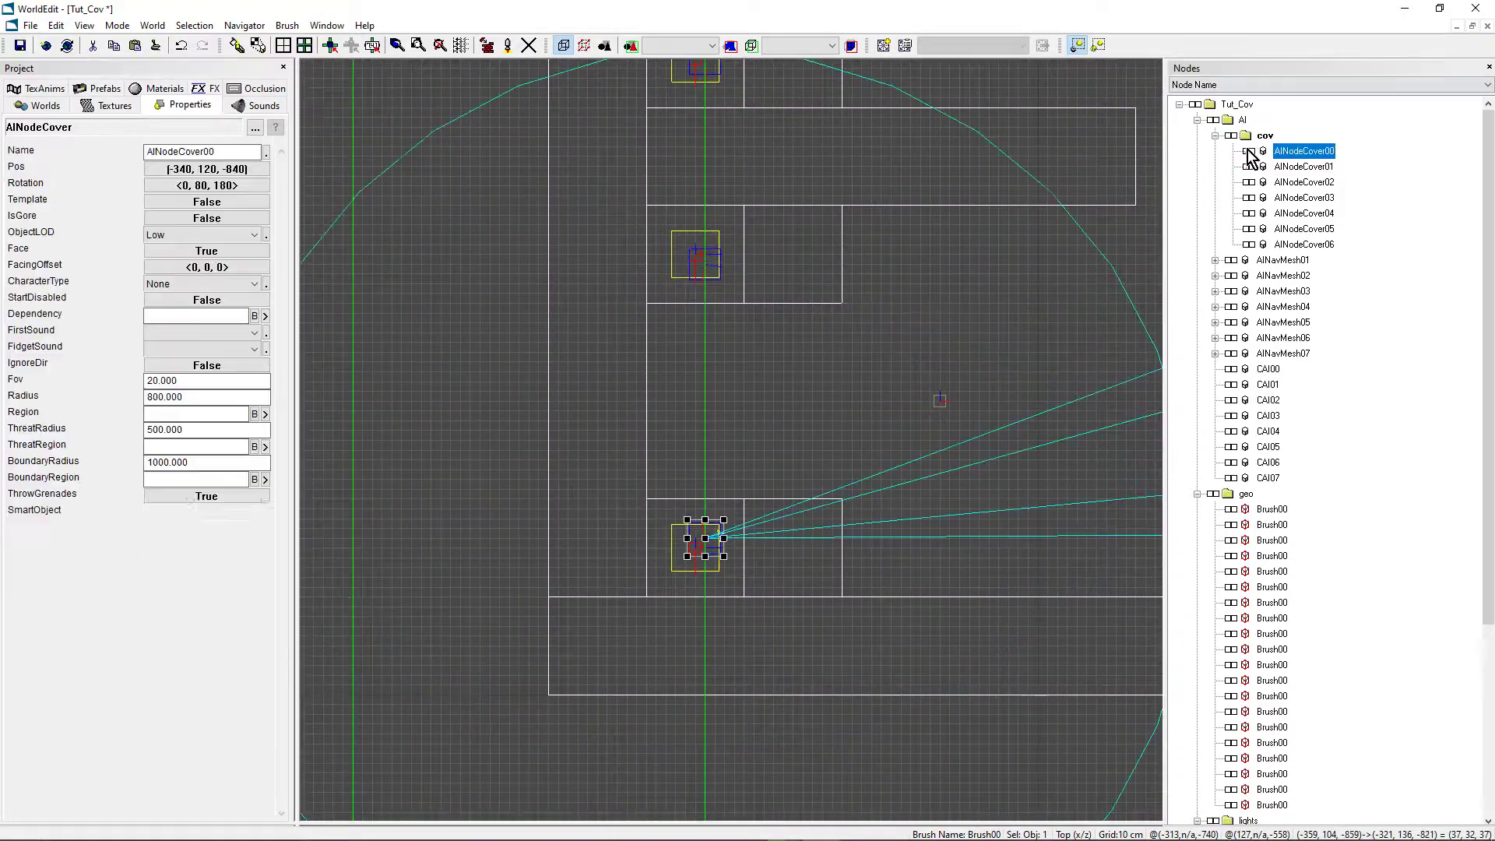
scroll(786, 382, down, 1)
middle_drag(787, 381, 759, 699)
scroll(731, 441, up, 2)
middle_drag(706, 236, 705, 563)
scroll(705, 562, up, 1)
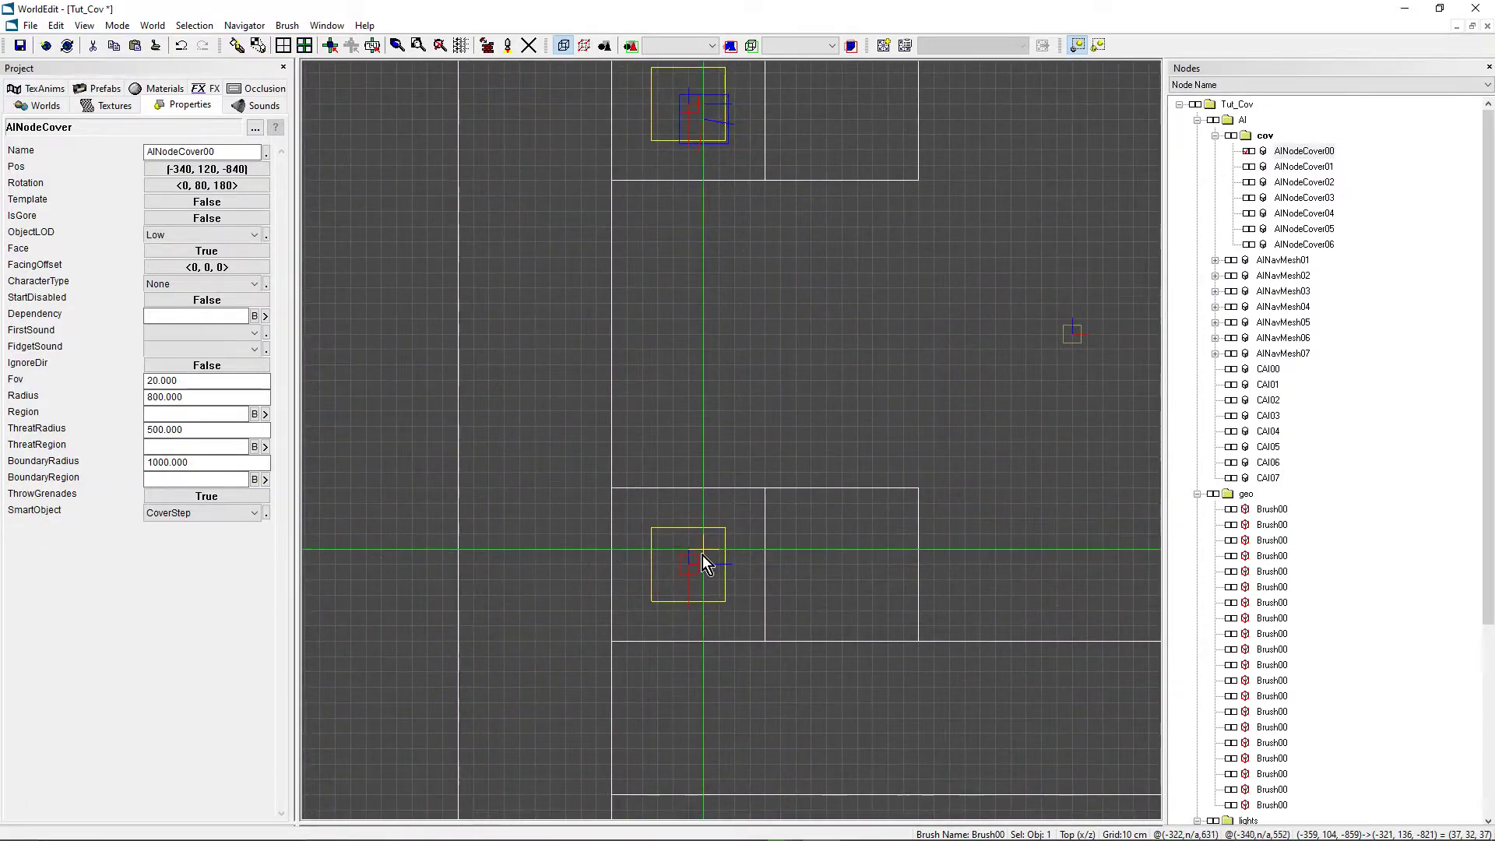
key(ctrl+v)
Set the FacingOffset yaw of the pasted AINodeCover07 to 170.5 so its facing arrow points away from the view cone
scroll(794, 646, up, 3)
scroll(780, 660, down, 2)
middle_drag(779, 660, 668, 659)
scroll(732, 440, down, 1)
middle_drag(732, 440, 816, 411)
scroll(732, 440, up, 4)
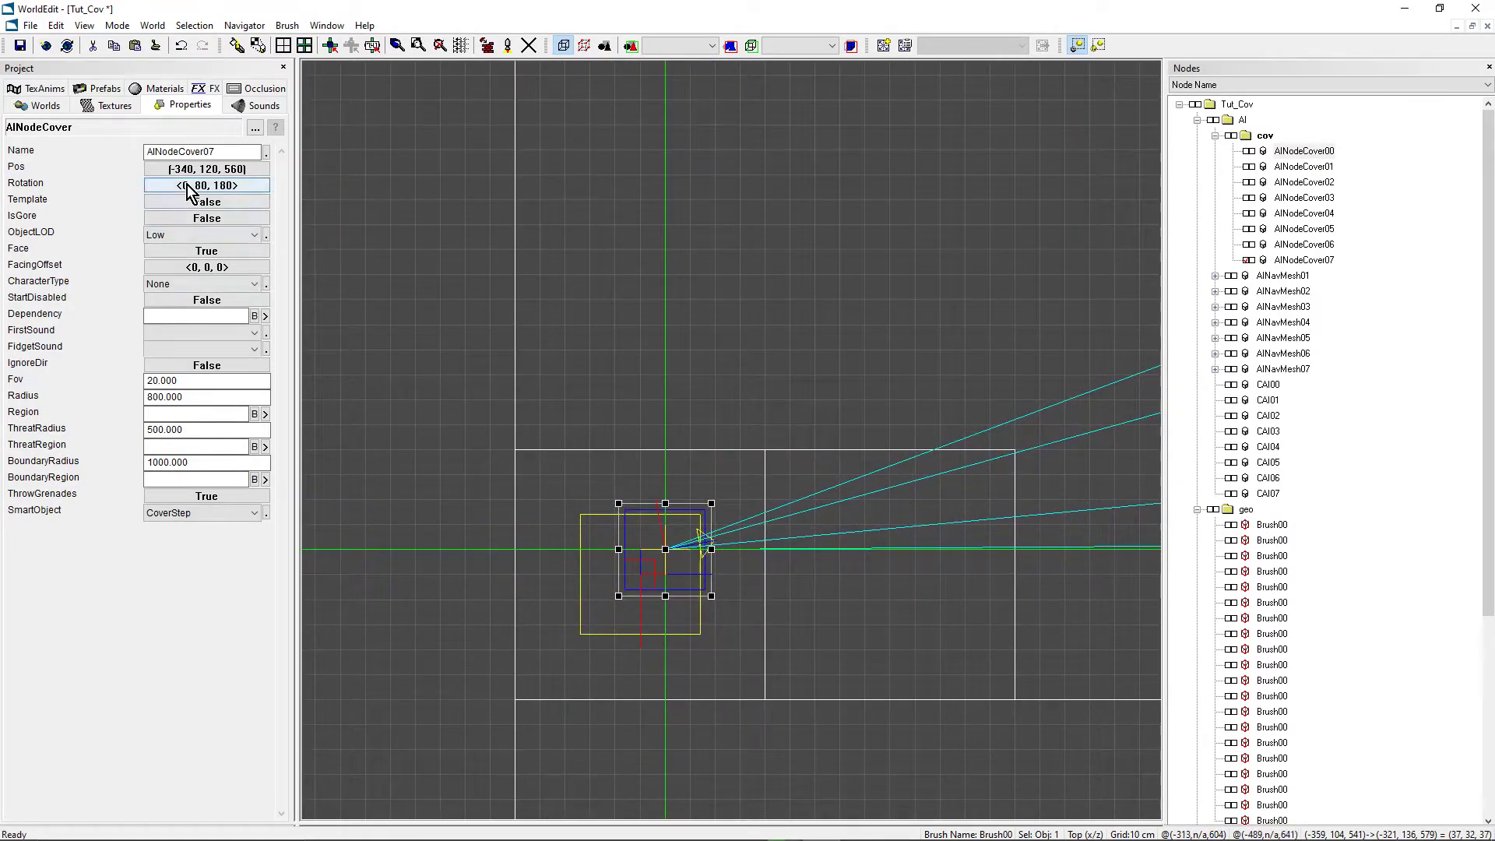
click(190, 267)
drag(843, 373, 955, 373)
drag(899, 460, 978, 458)
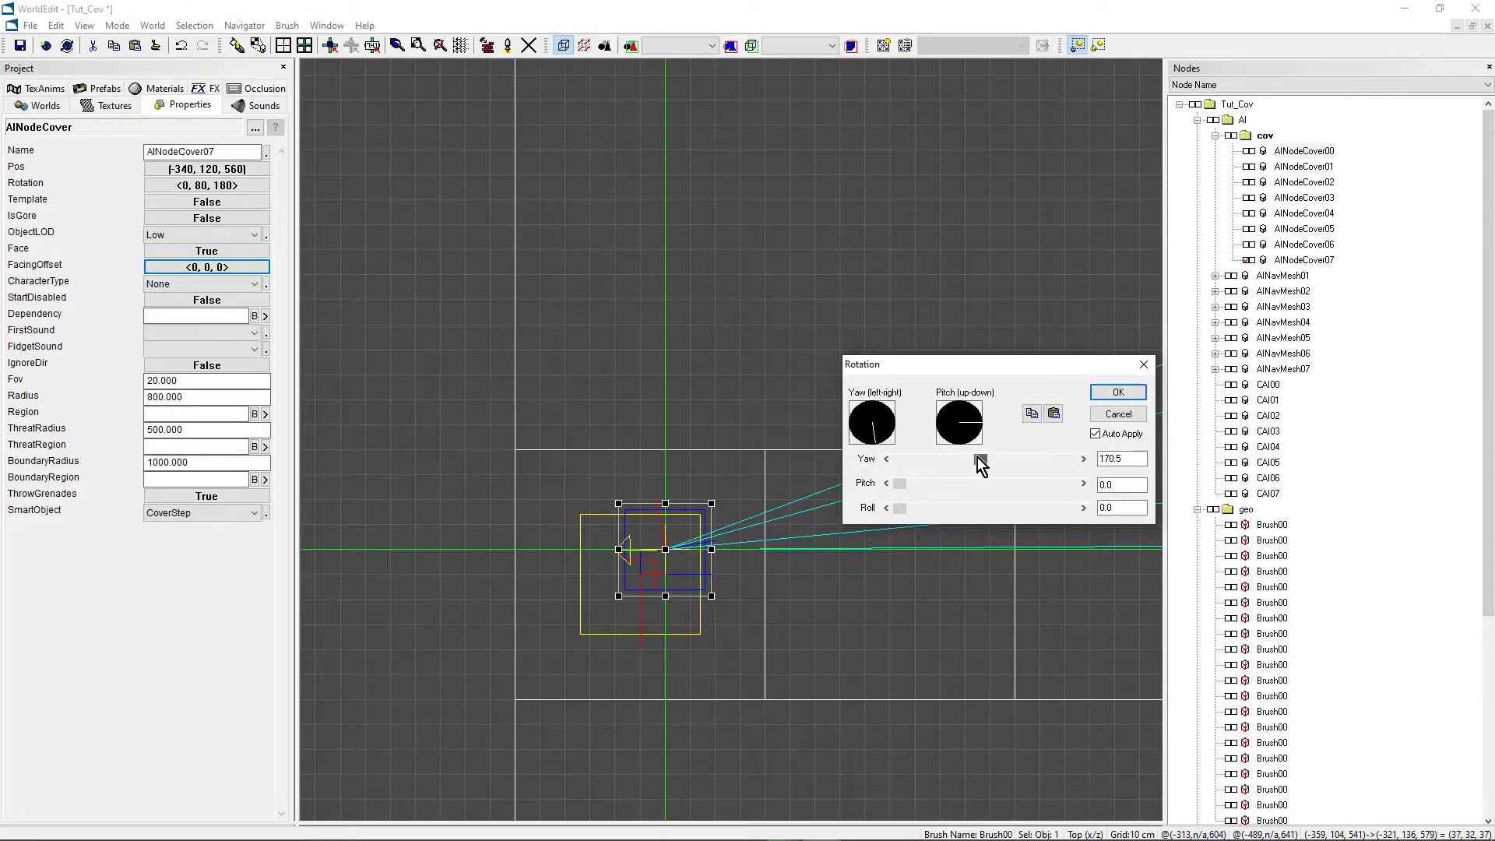
click(1118, 392)
Check the yaw and roll values in the Rotation of AINodeCover07
scroll(741, 561, down, 3)
middle_drag(695, 424, 723, 489)
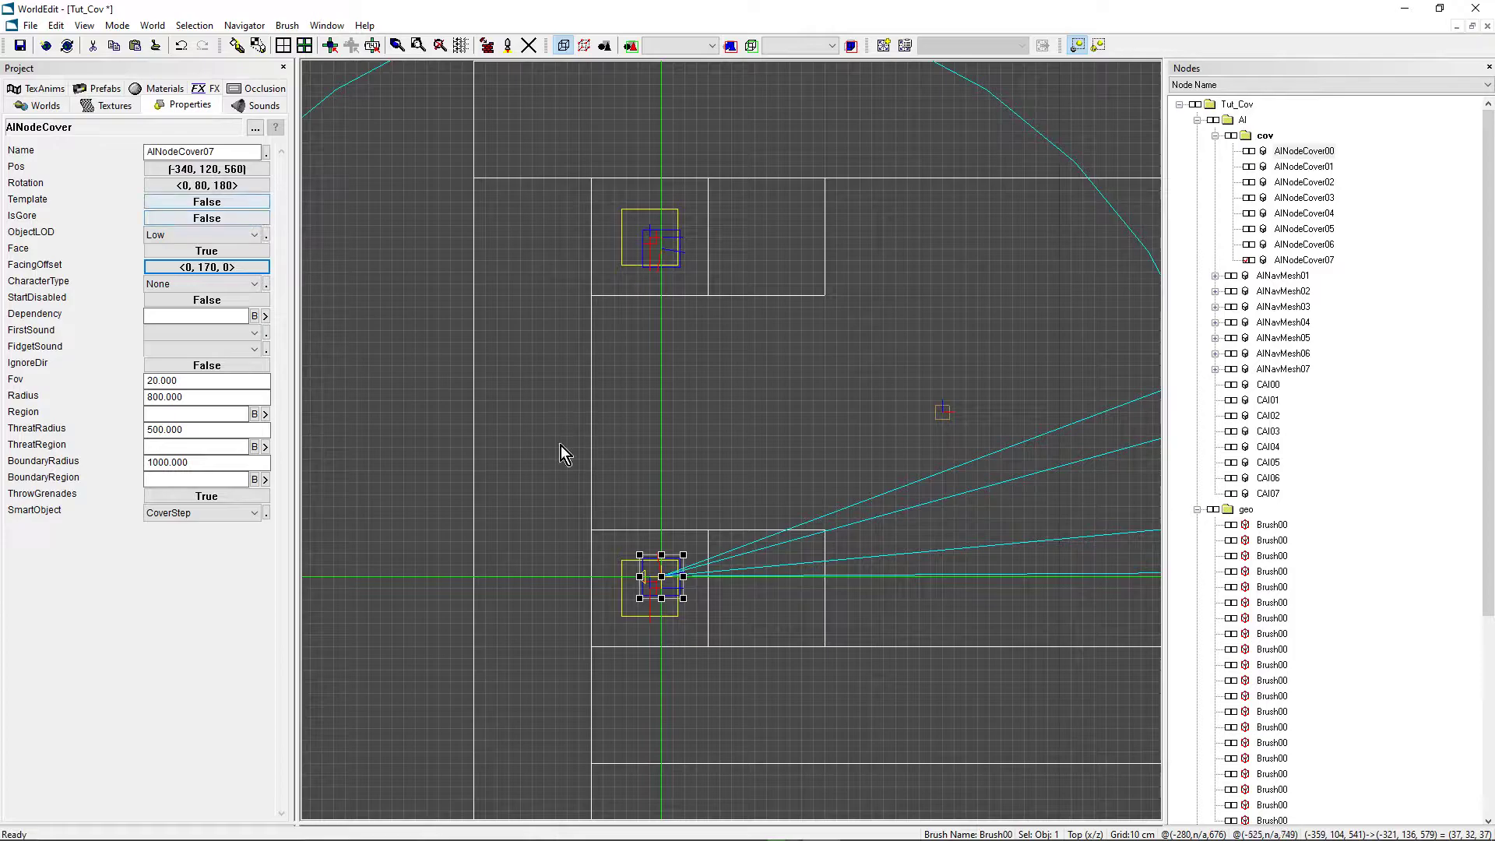
click(198, 185)
double_click(863, 488)
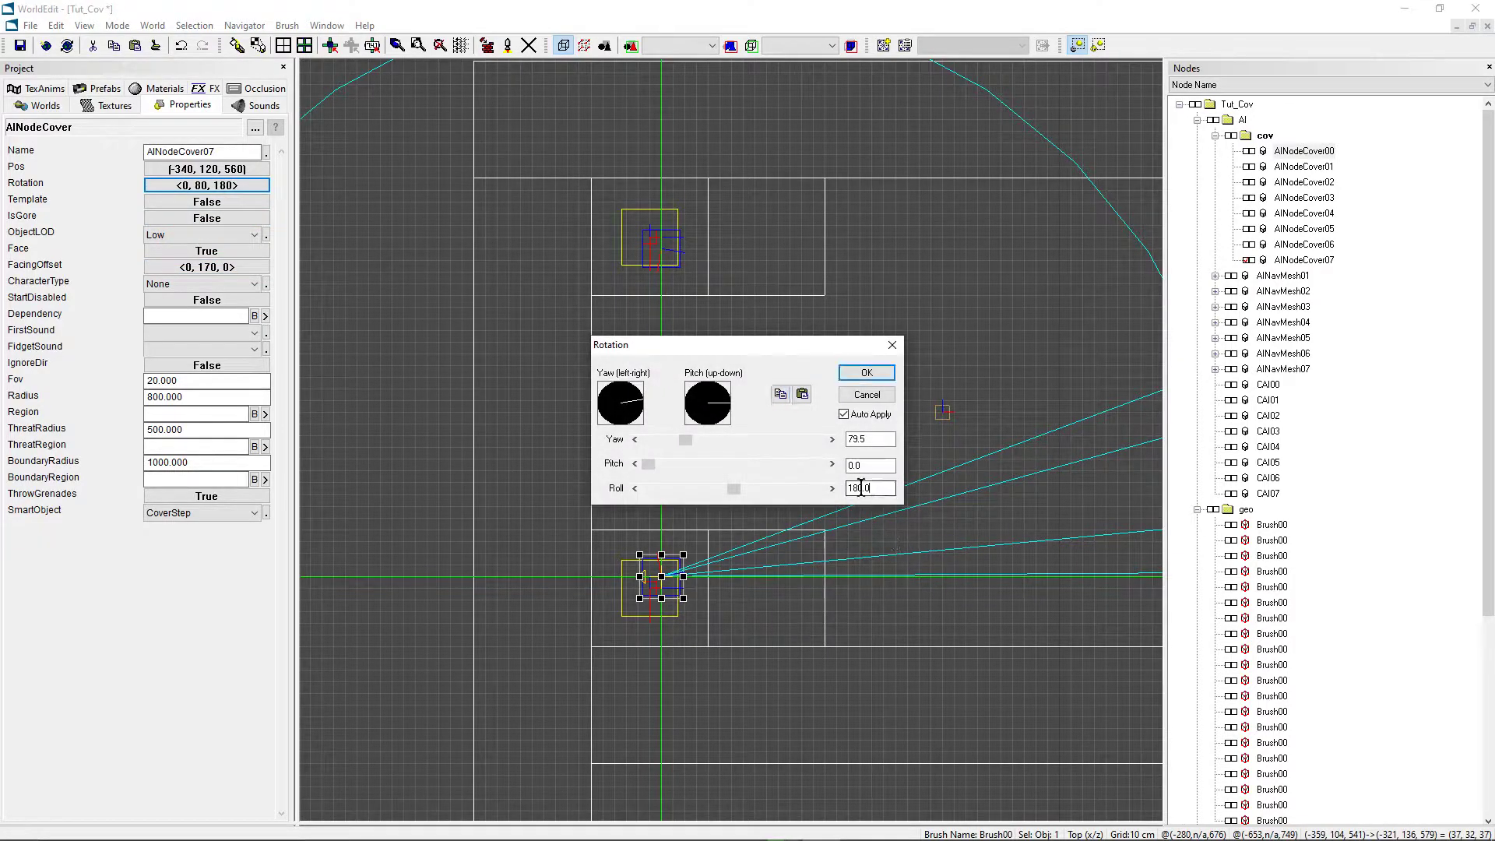
click(856, 373)
View the two tall pillars in perspective, save Tut_Cov and process the level
scroll(779, 482, up, 1)
key(p)
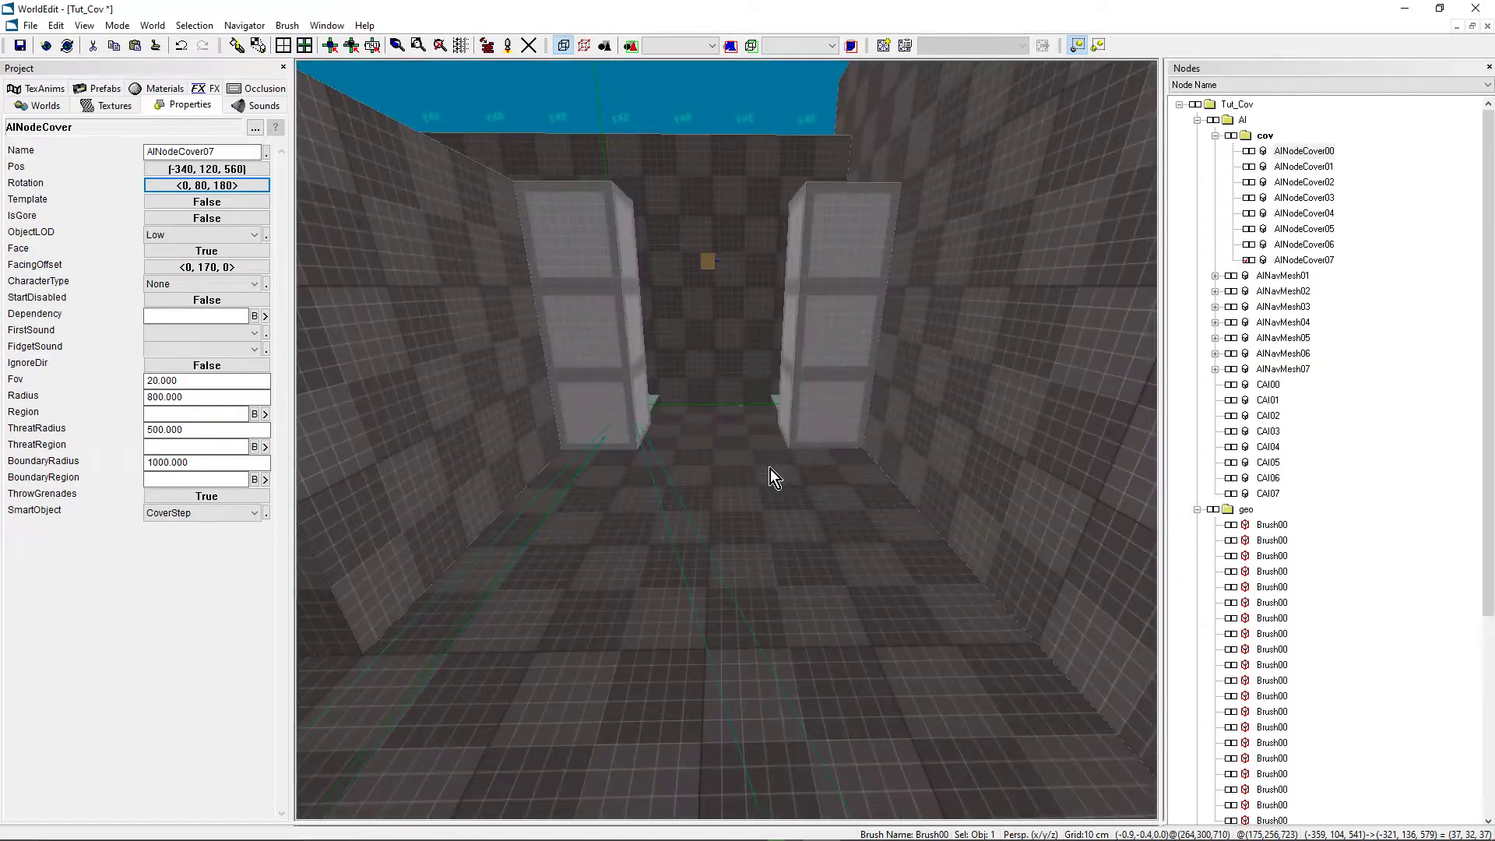
mouse_move(769, 469)
right_down()
mouse_move(727, 441)
mouse_move(740, 439)
right_up()
key(ctrl+s)
click(488, 46)
click(857, 601)
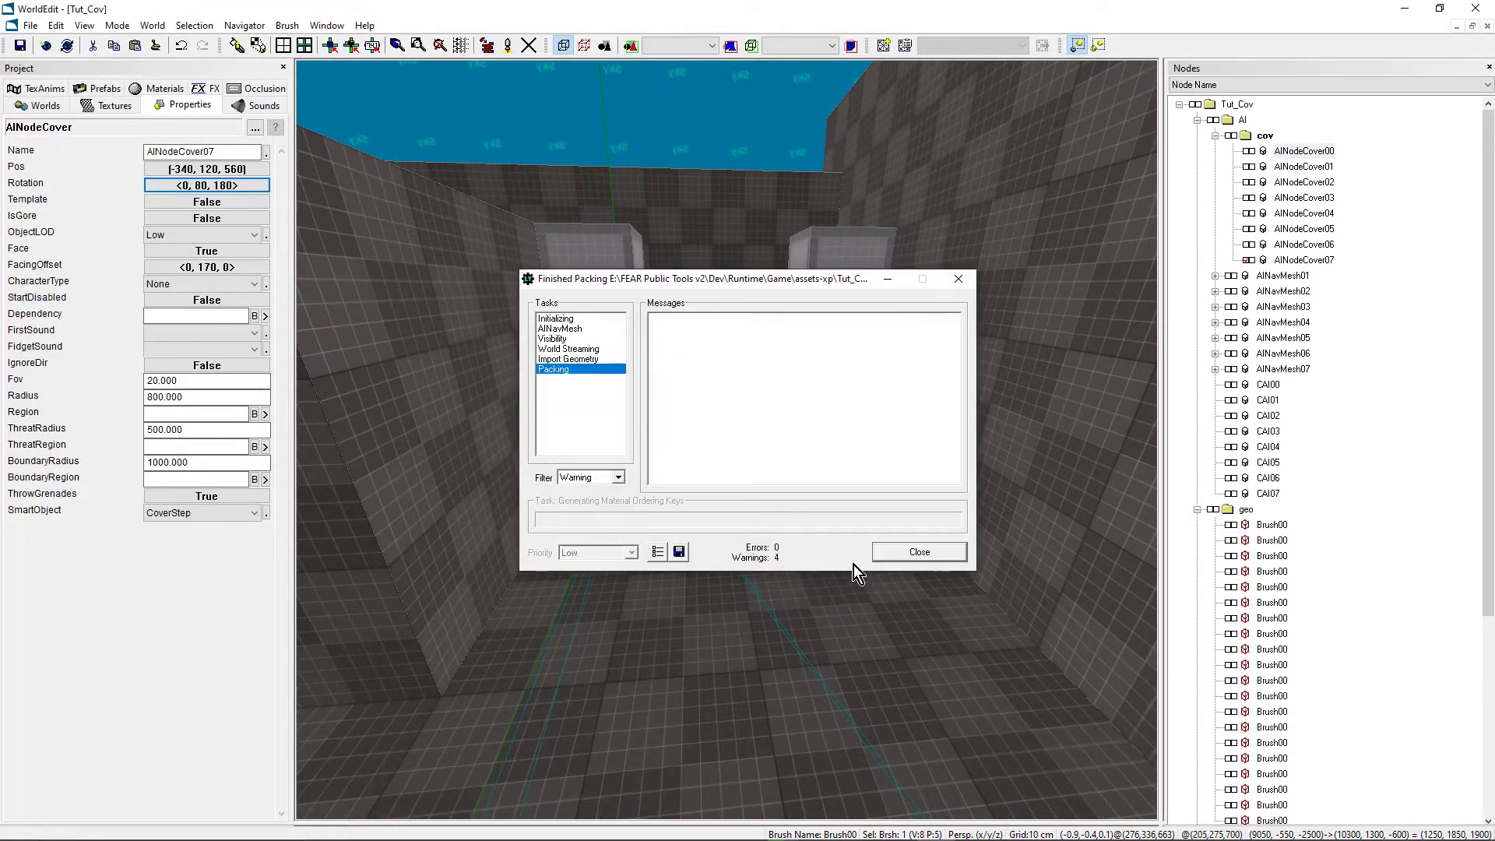
click(883, 552)
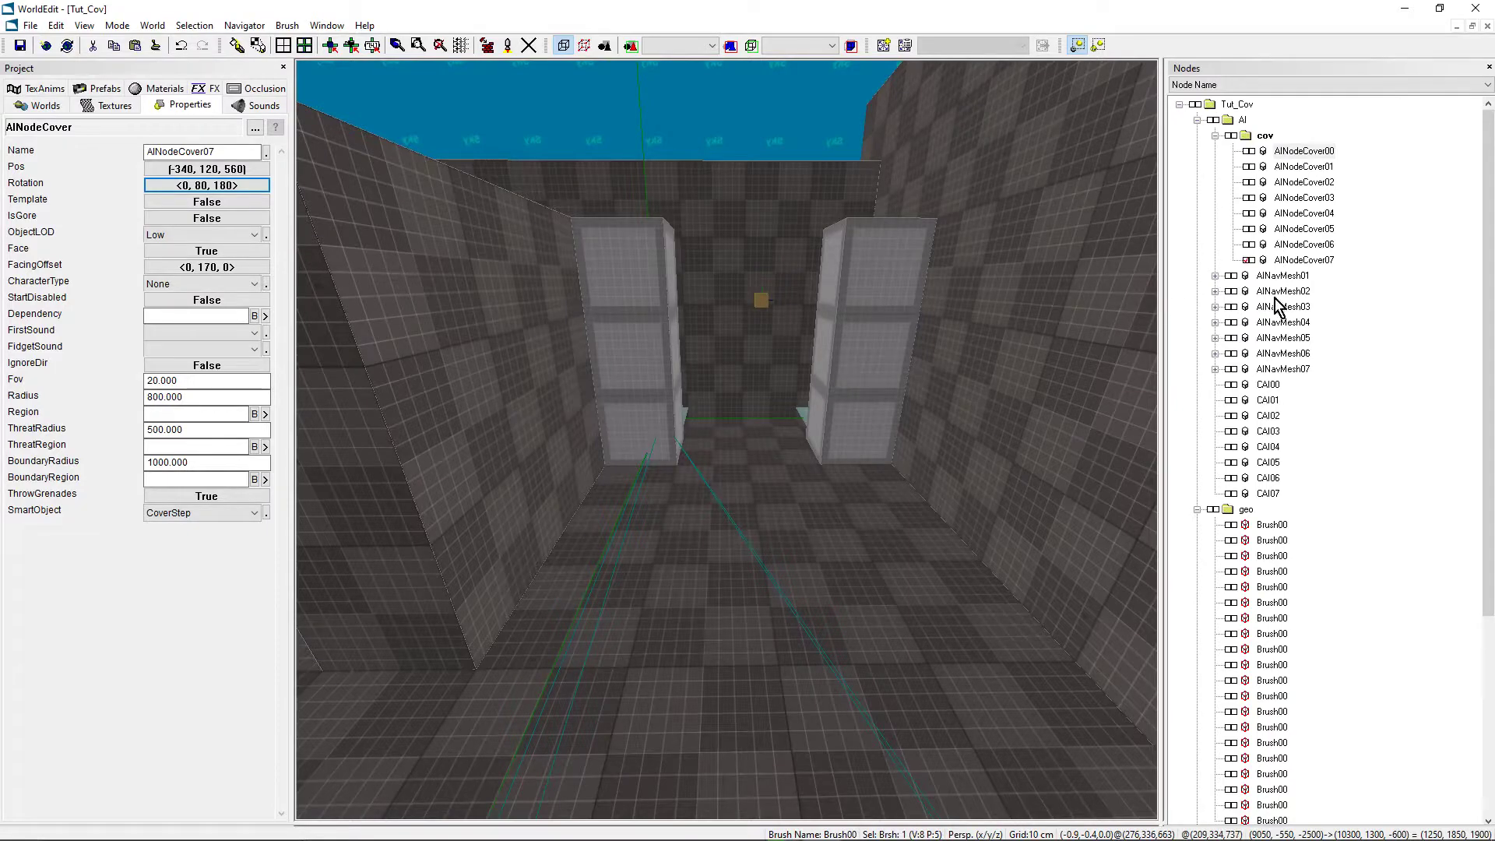
Set the SmartObject of AINodeCover07 to CoverBack
click(1250, 260)
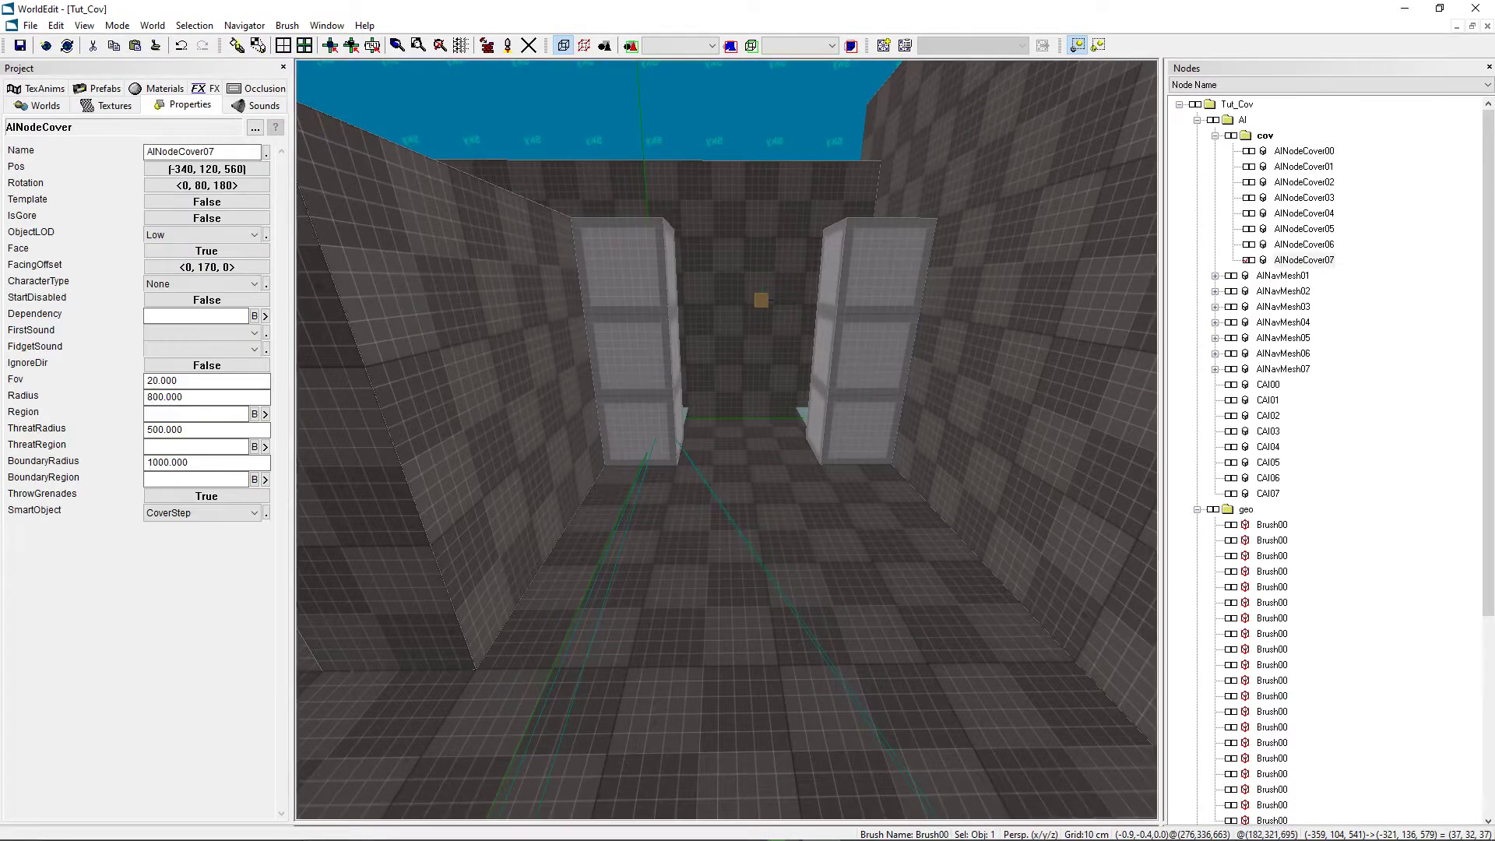
right_drag(848, 348, 861, 358)
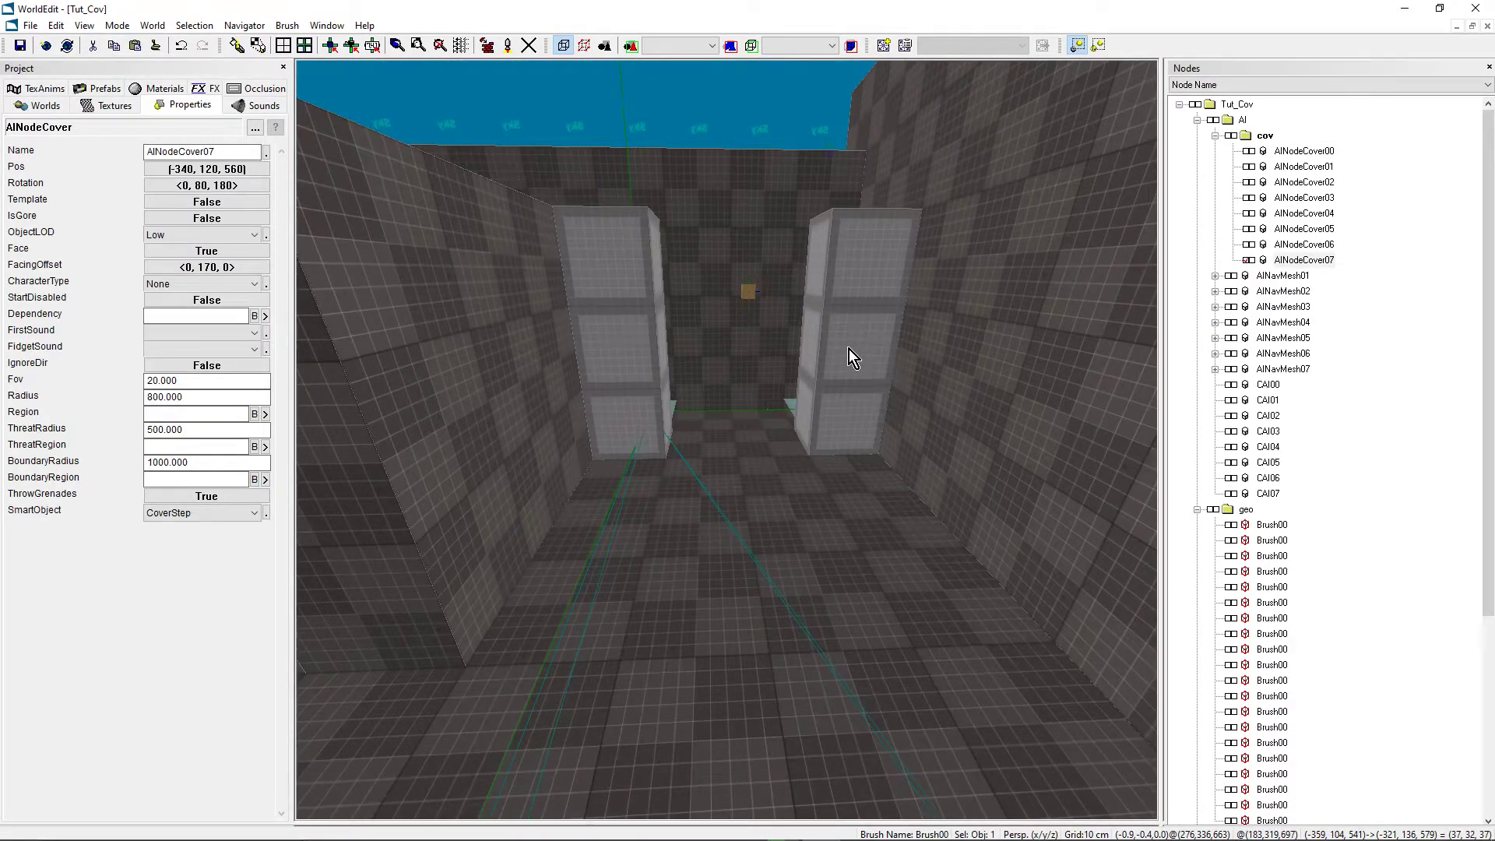
click(166, 513)
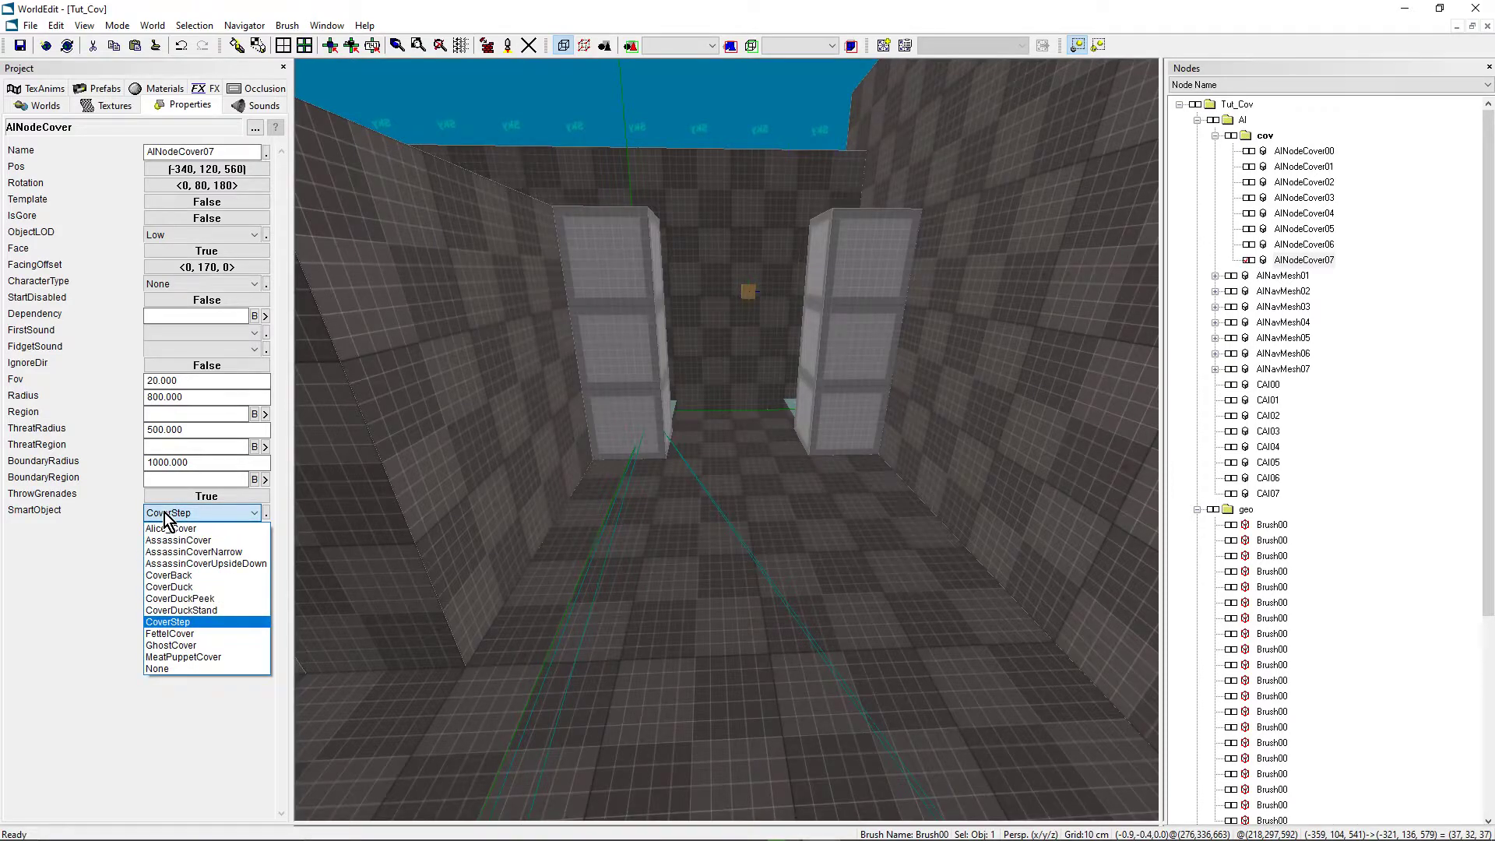
click(168, 575)
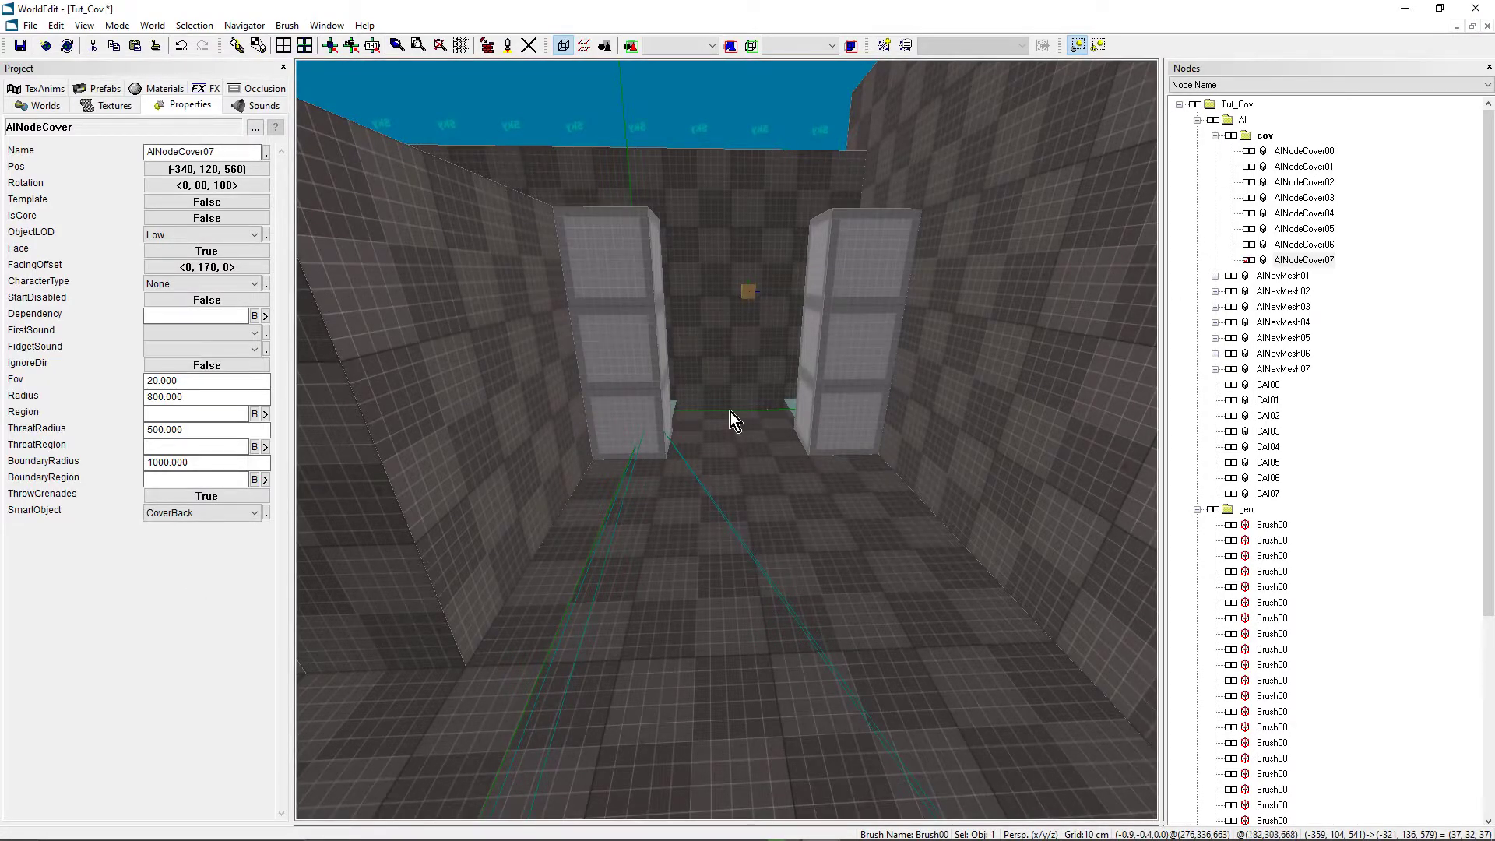
Set the SmartObject of AINodeCover06 to CoverBack as well
click(1246, 246)
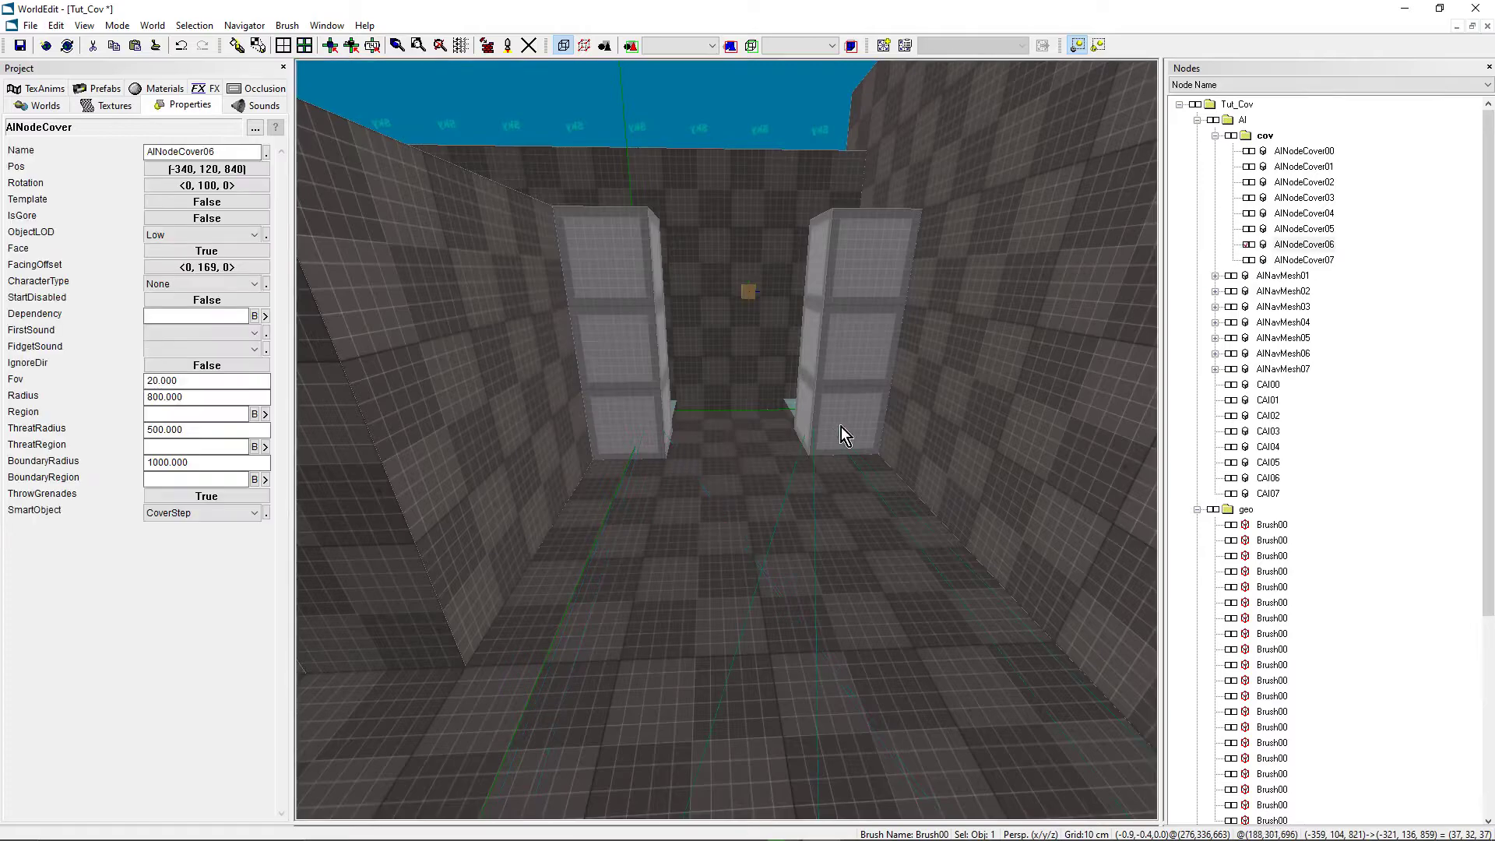
click(190, 513)
click(190, 577)
scroll(755, 483, up, 1)
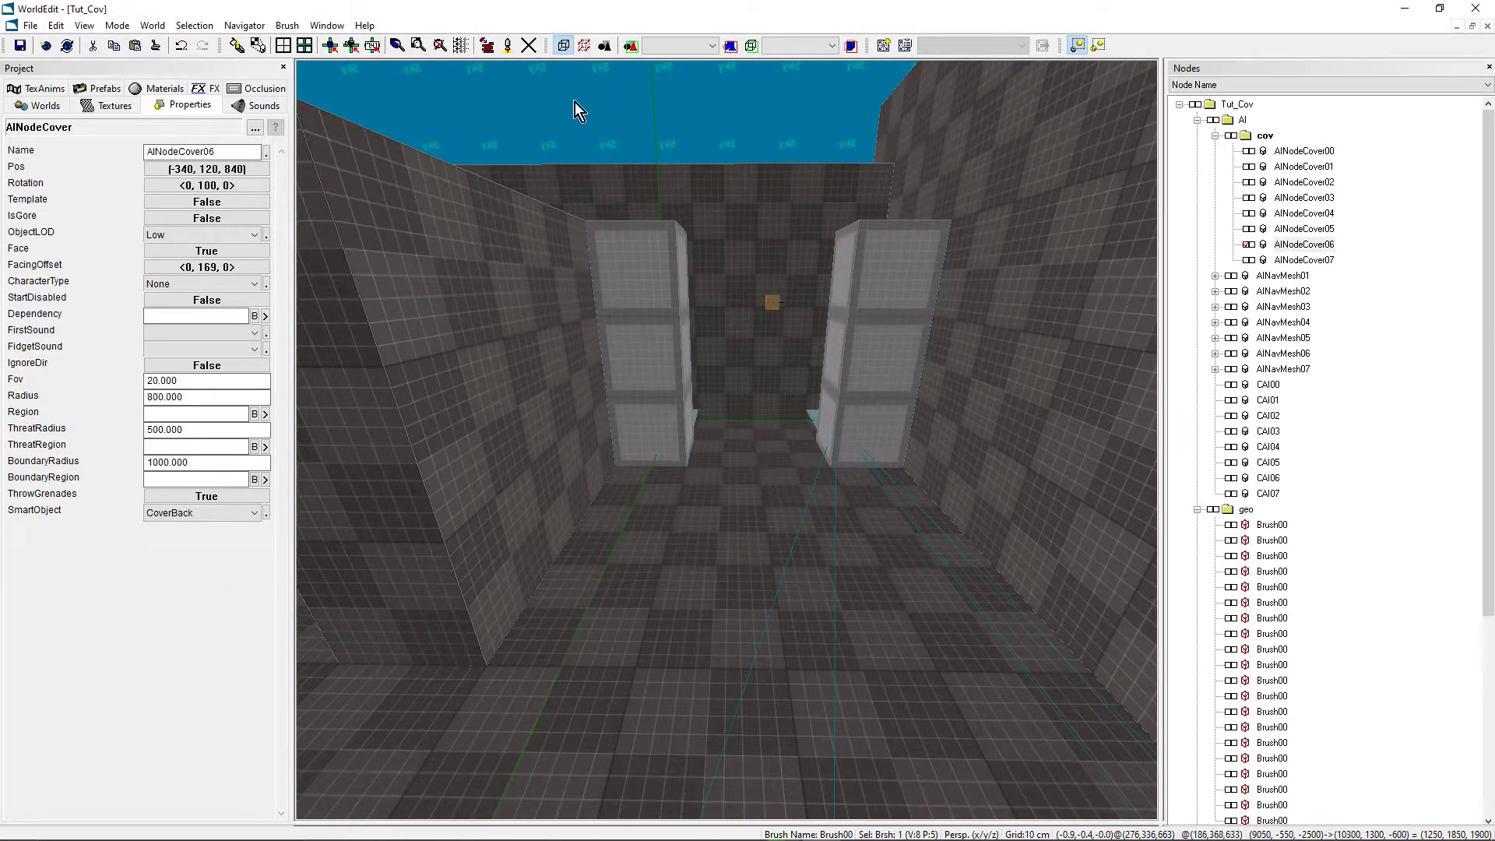
Process the Tut_Cov level again with the changed cover nodes and close the processing window
click(488, 45)
click(882, 605)
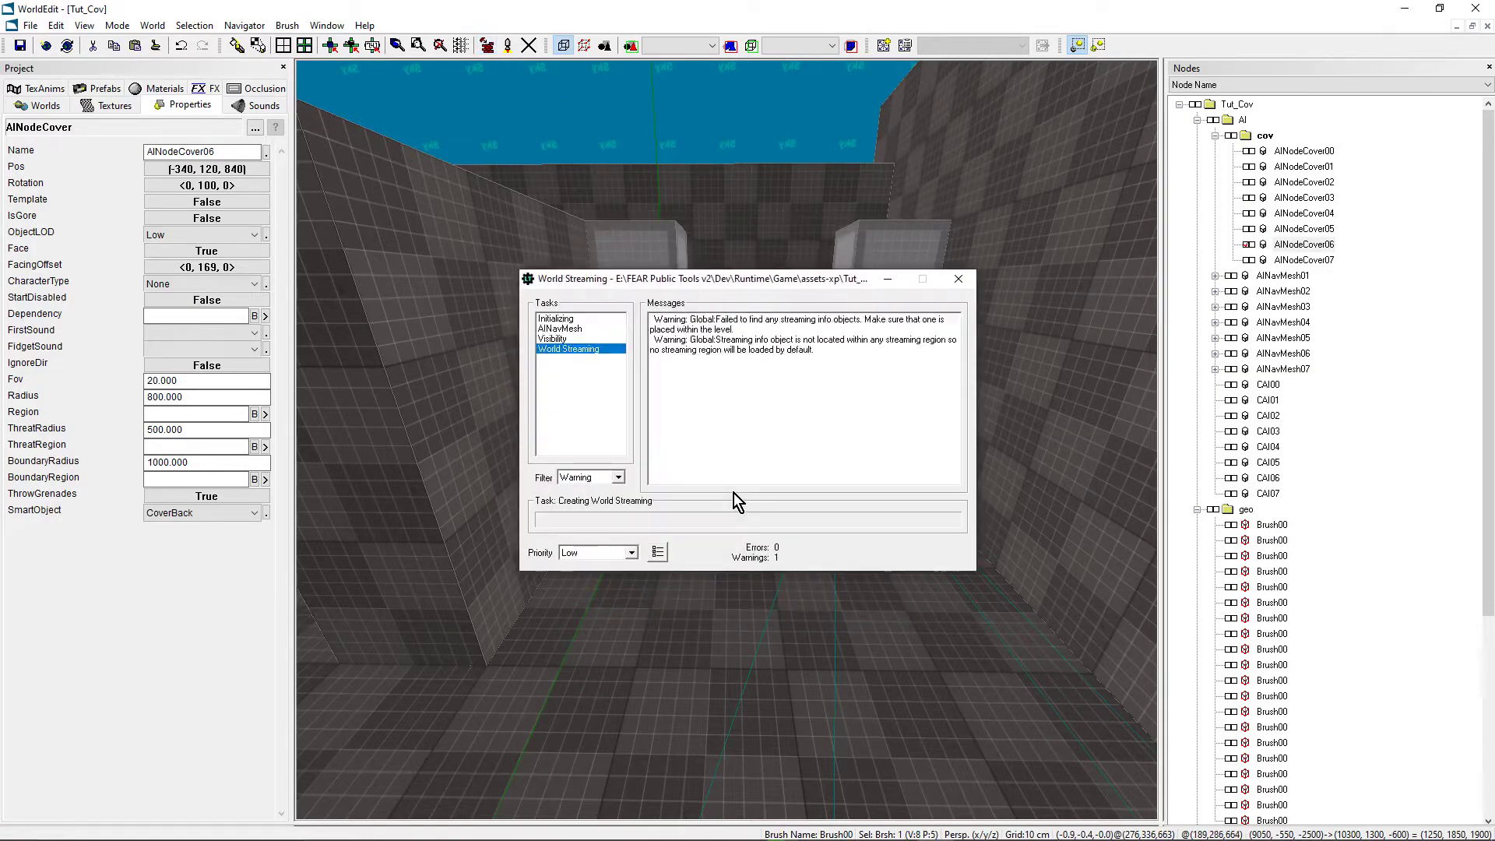
click(913, 553)
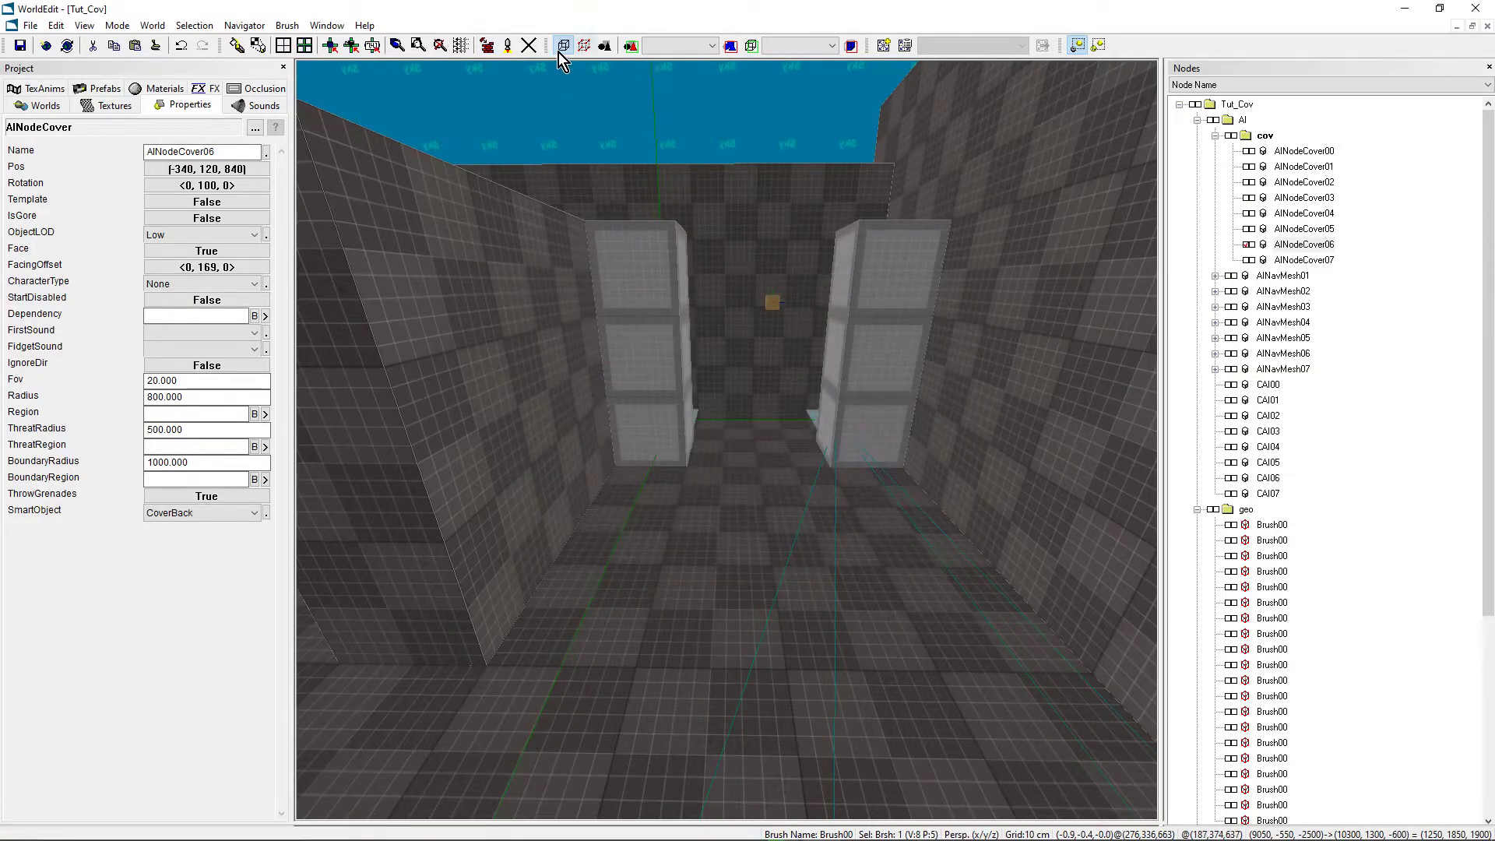